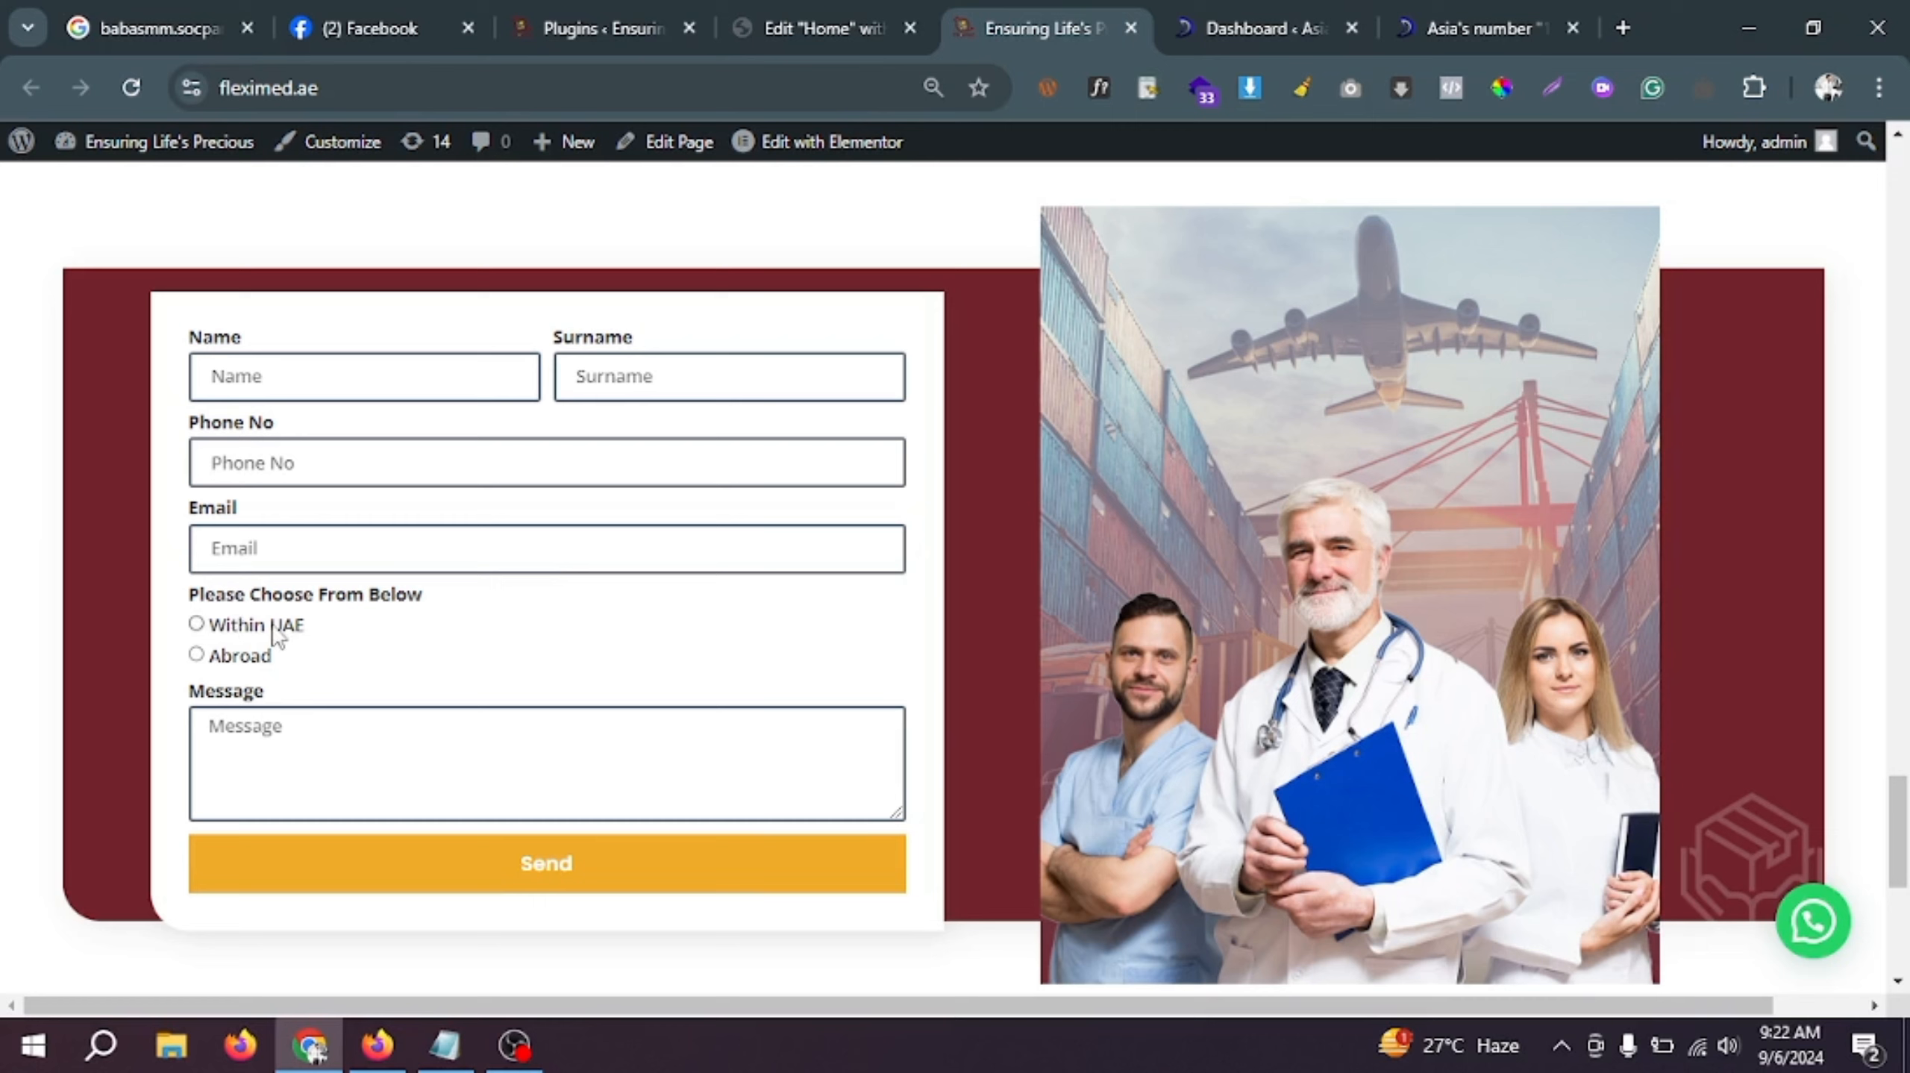
# Step: Select Within UAE in the fleximed.ae form and set From to Dhaid and To to Ruwais
pyautogui.click(197, 625)
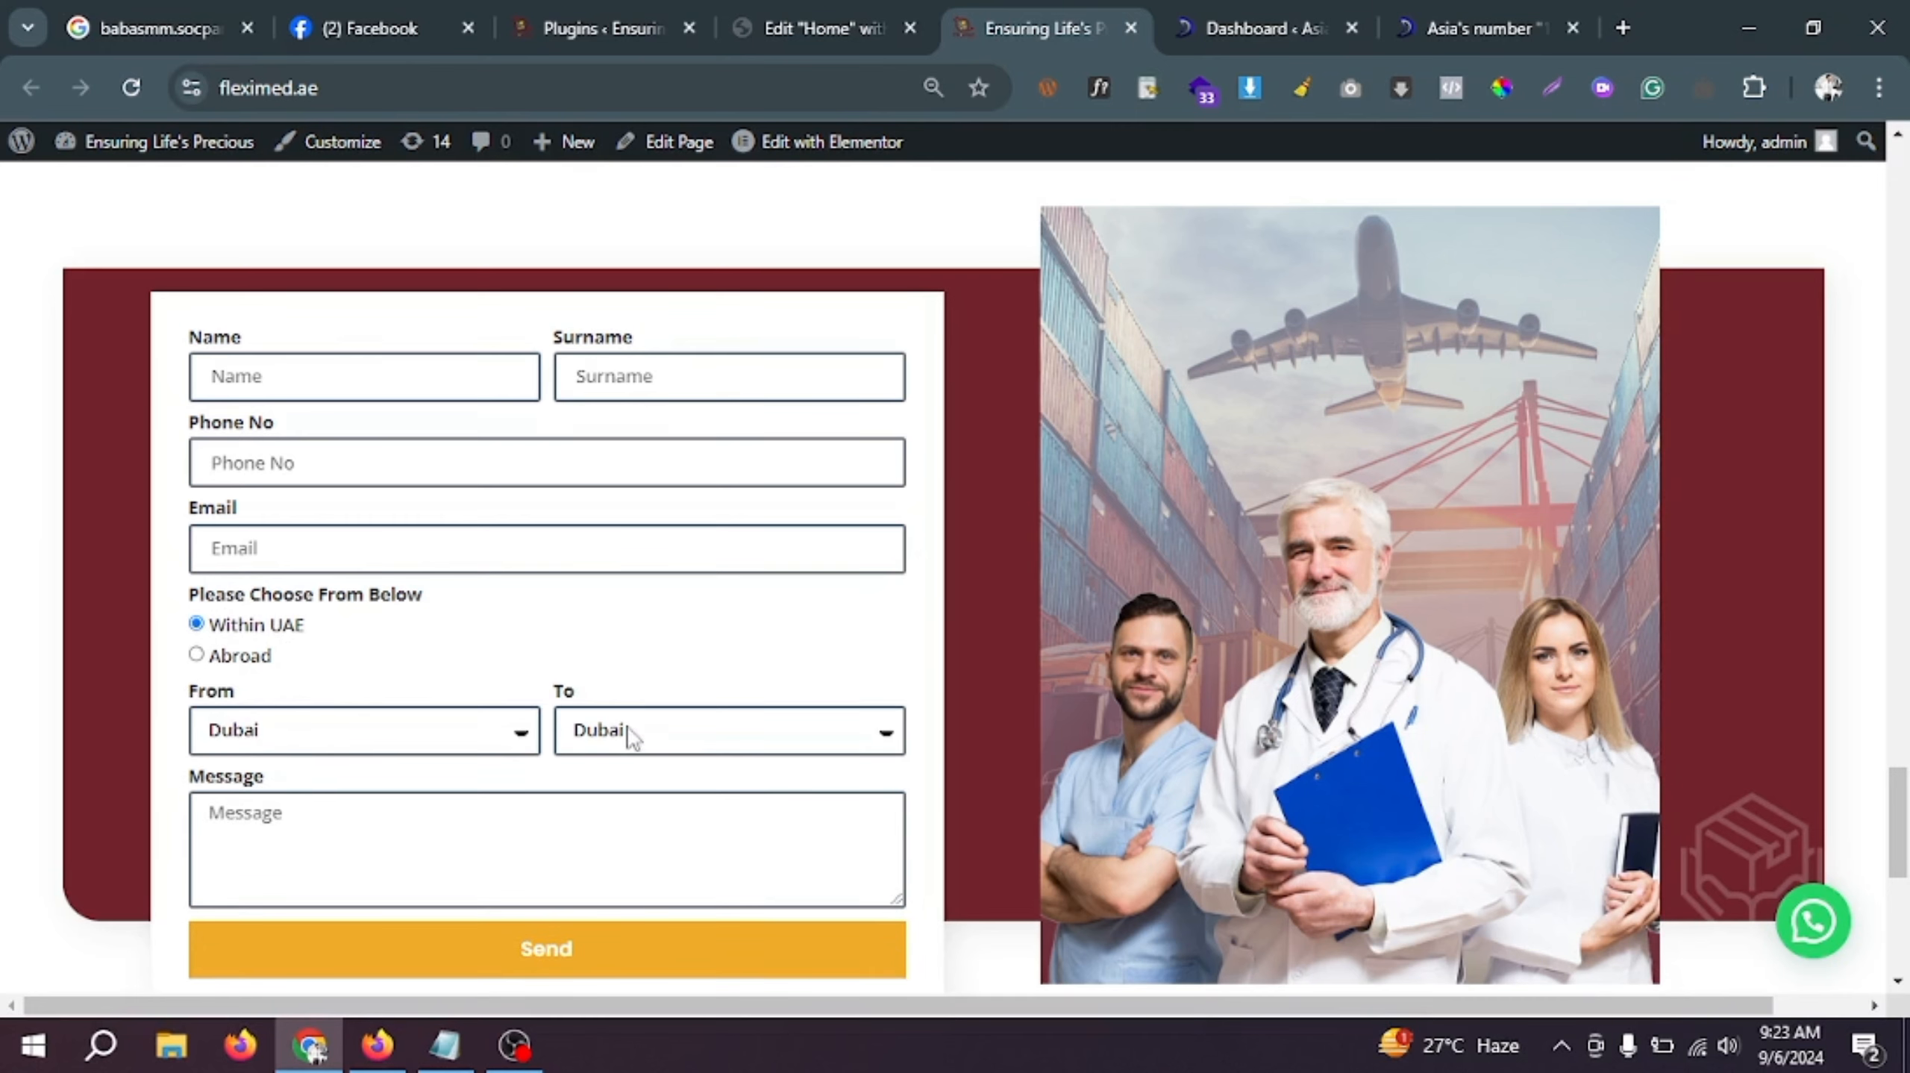
pyautogui.click(428, 750)
pyautogui.scroll(-1, 438, 519)
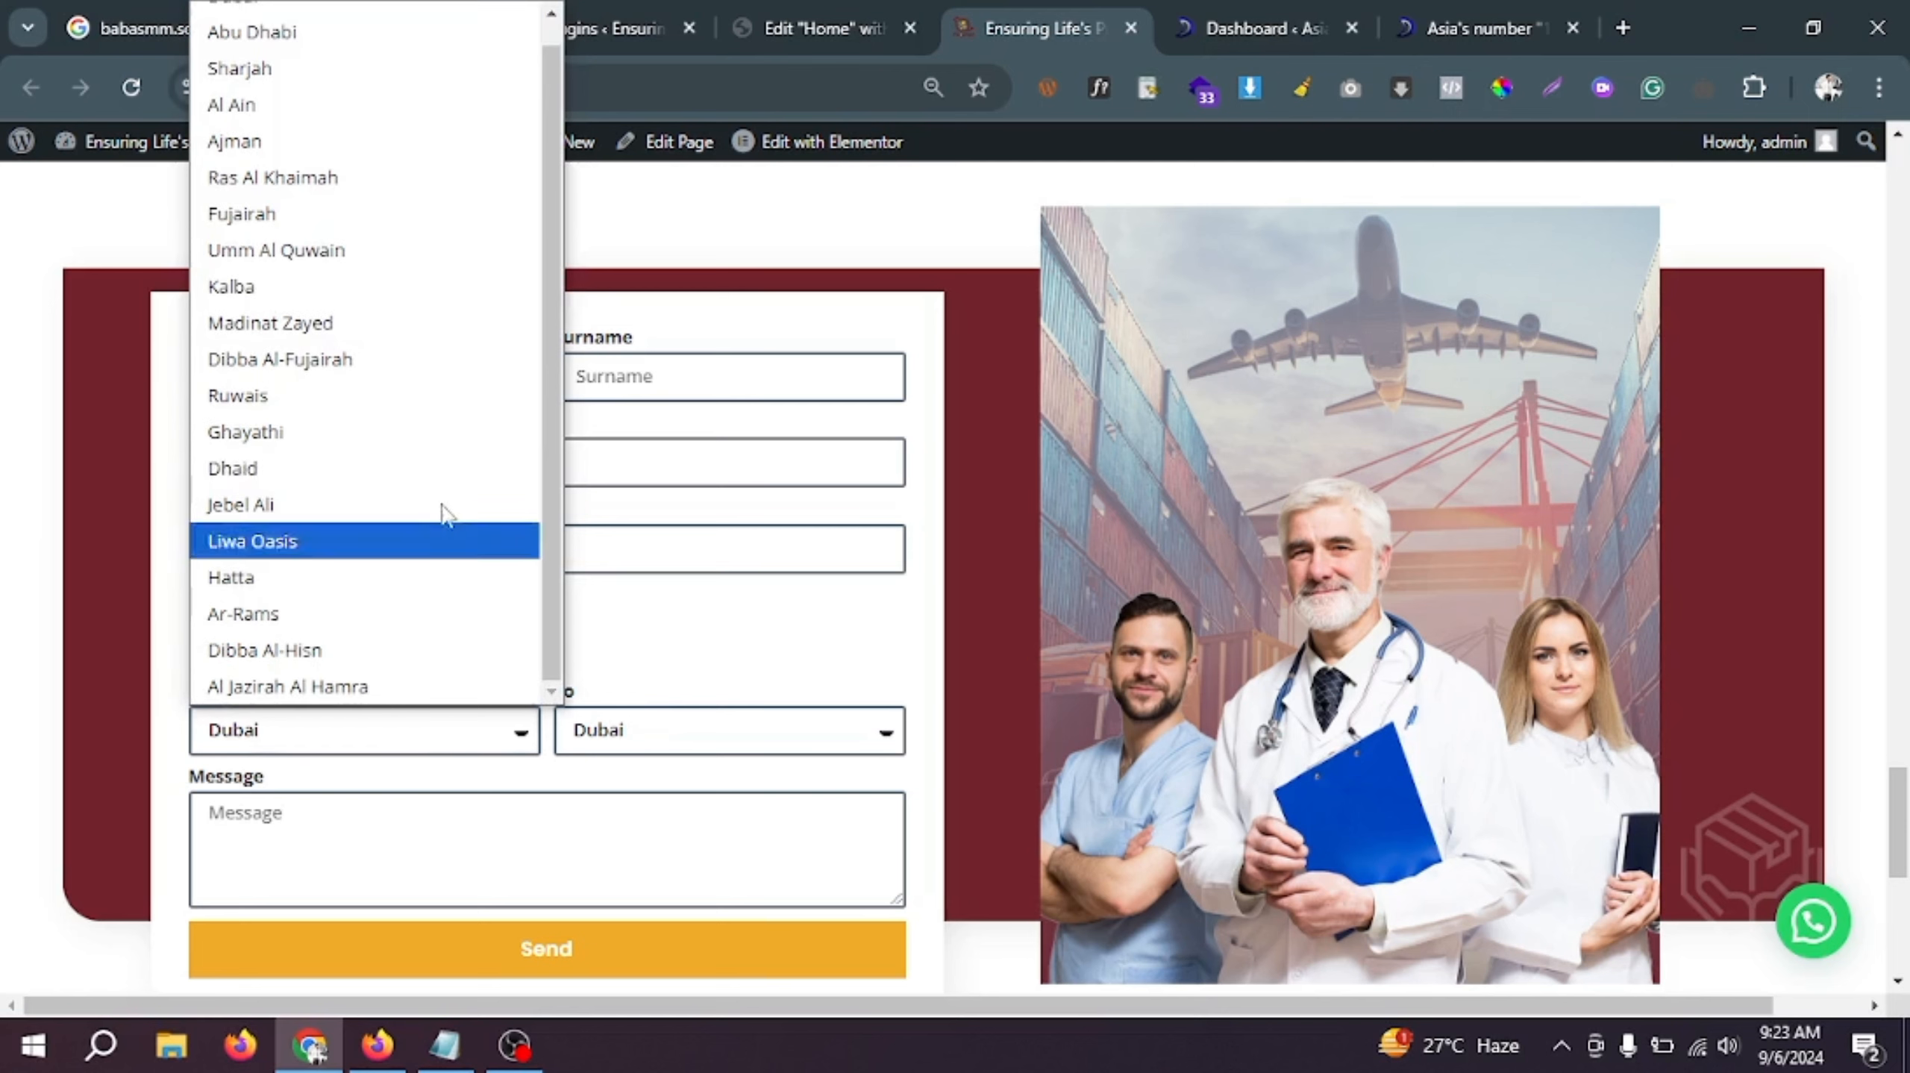
pyautogui.click(451, 467)
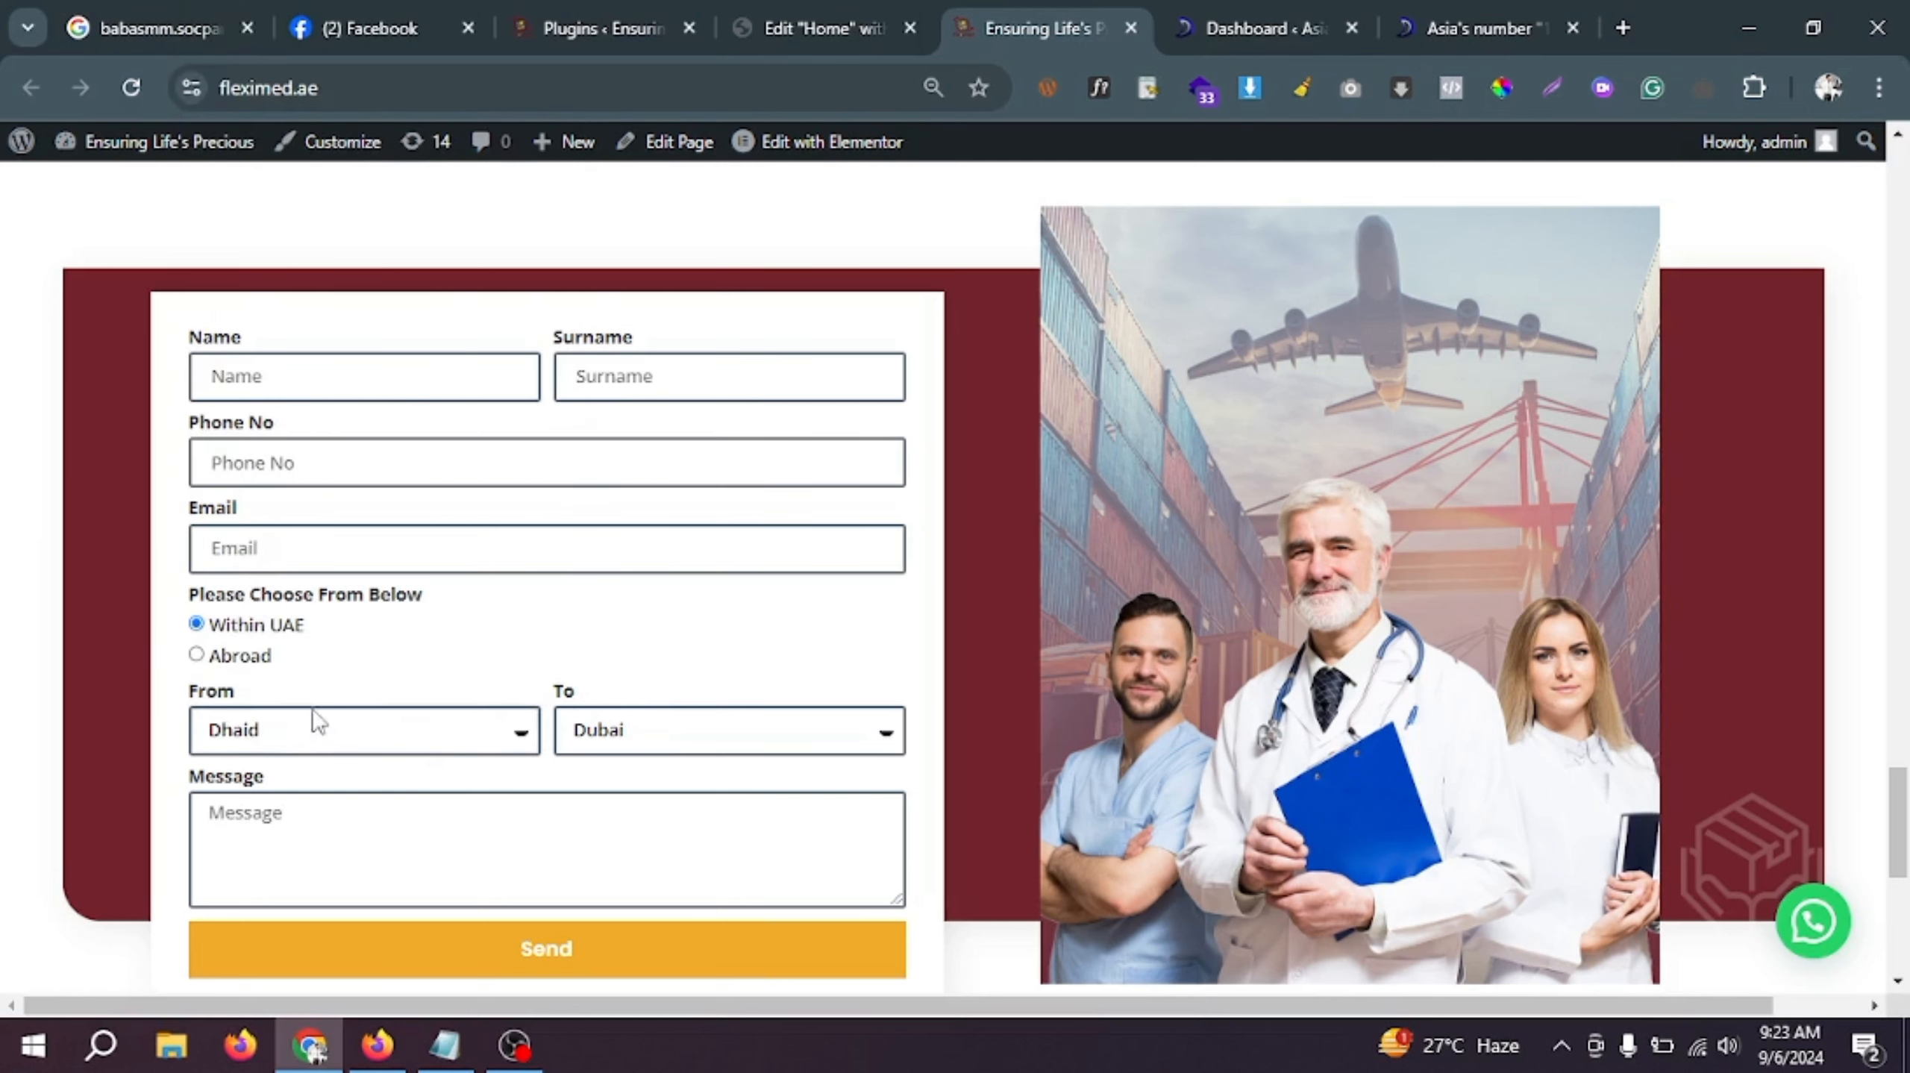
pyautogui.click(635, 729)
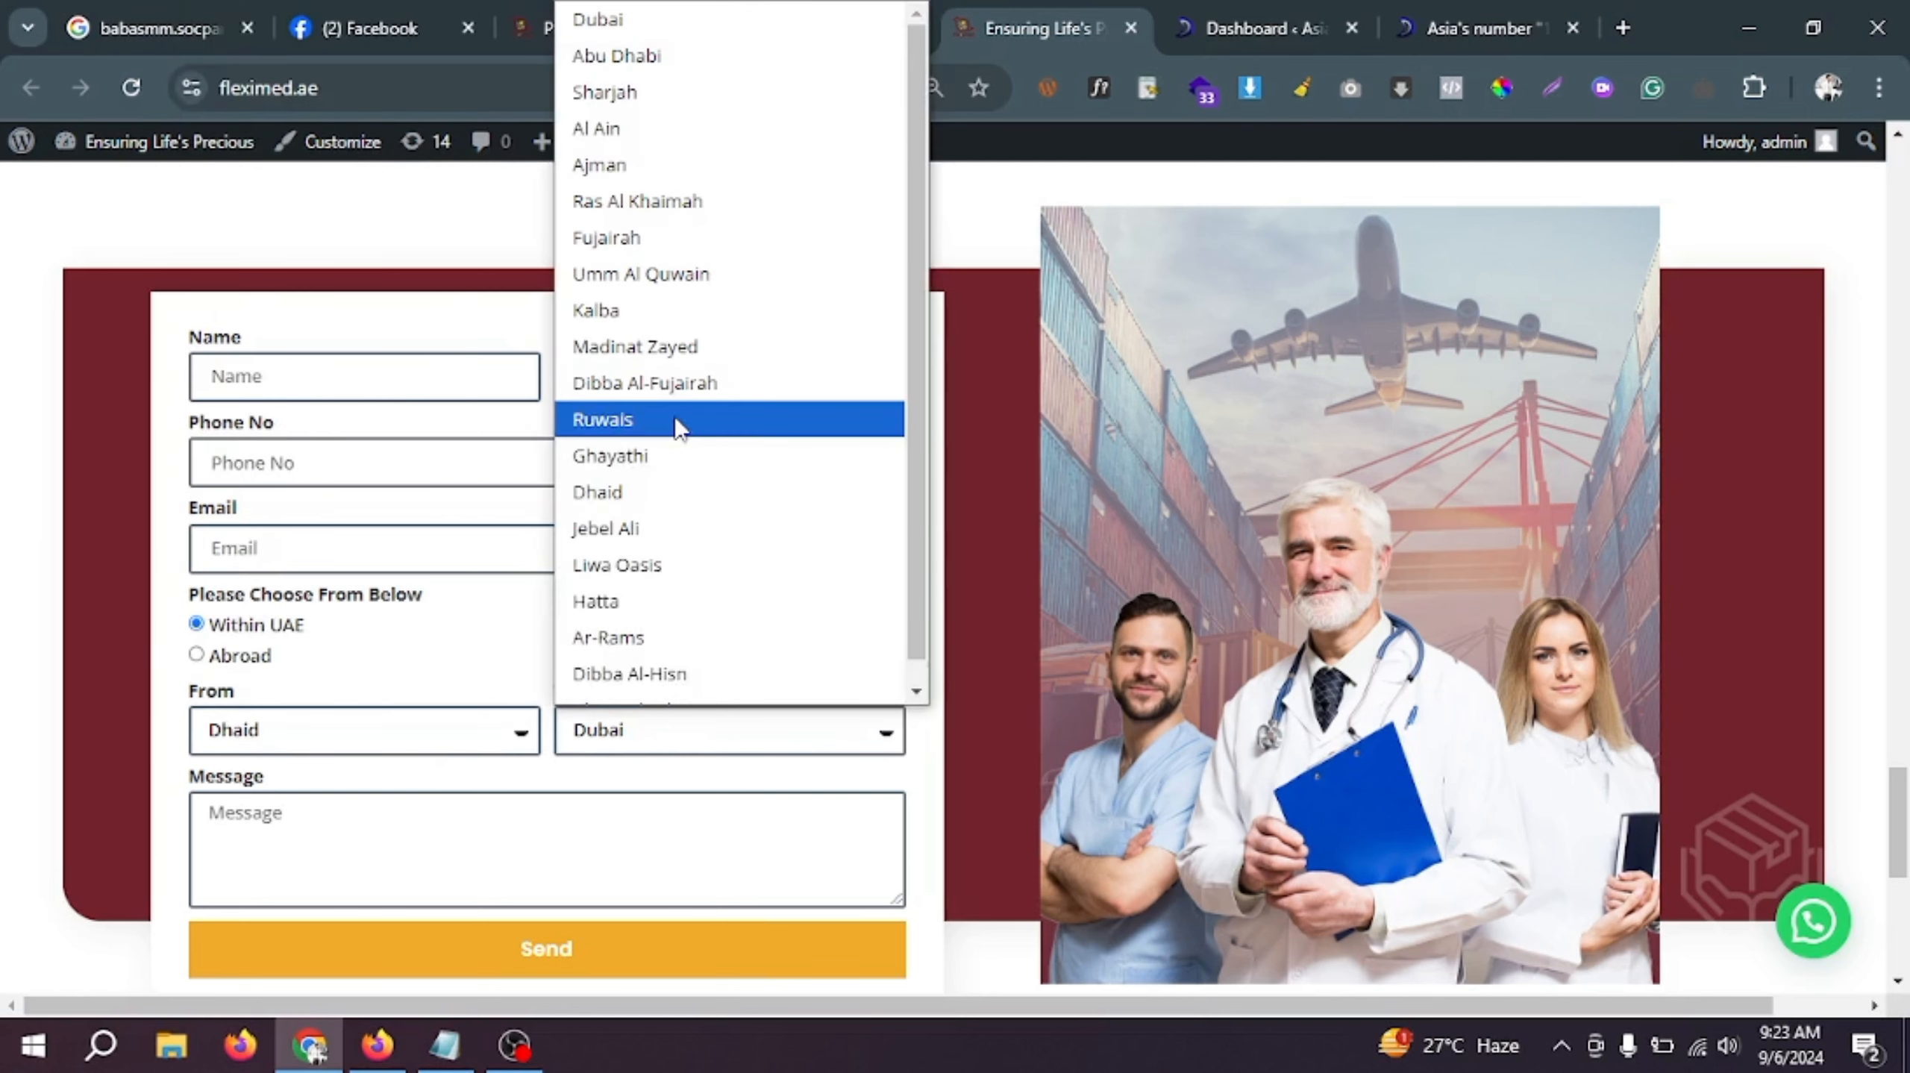
pyautogui.click(674, 421)
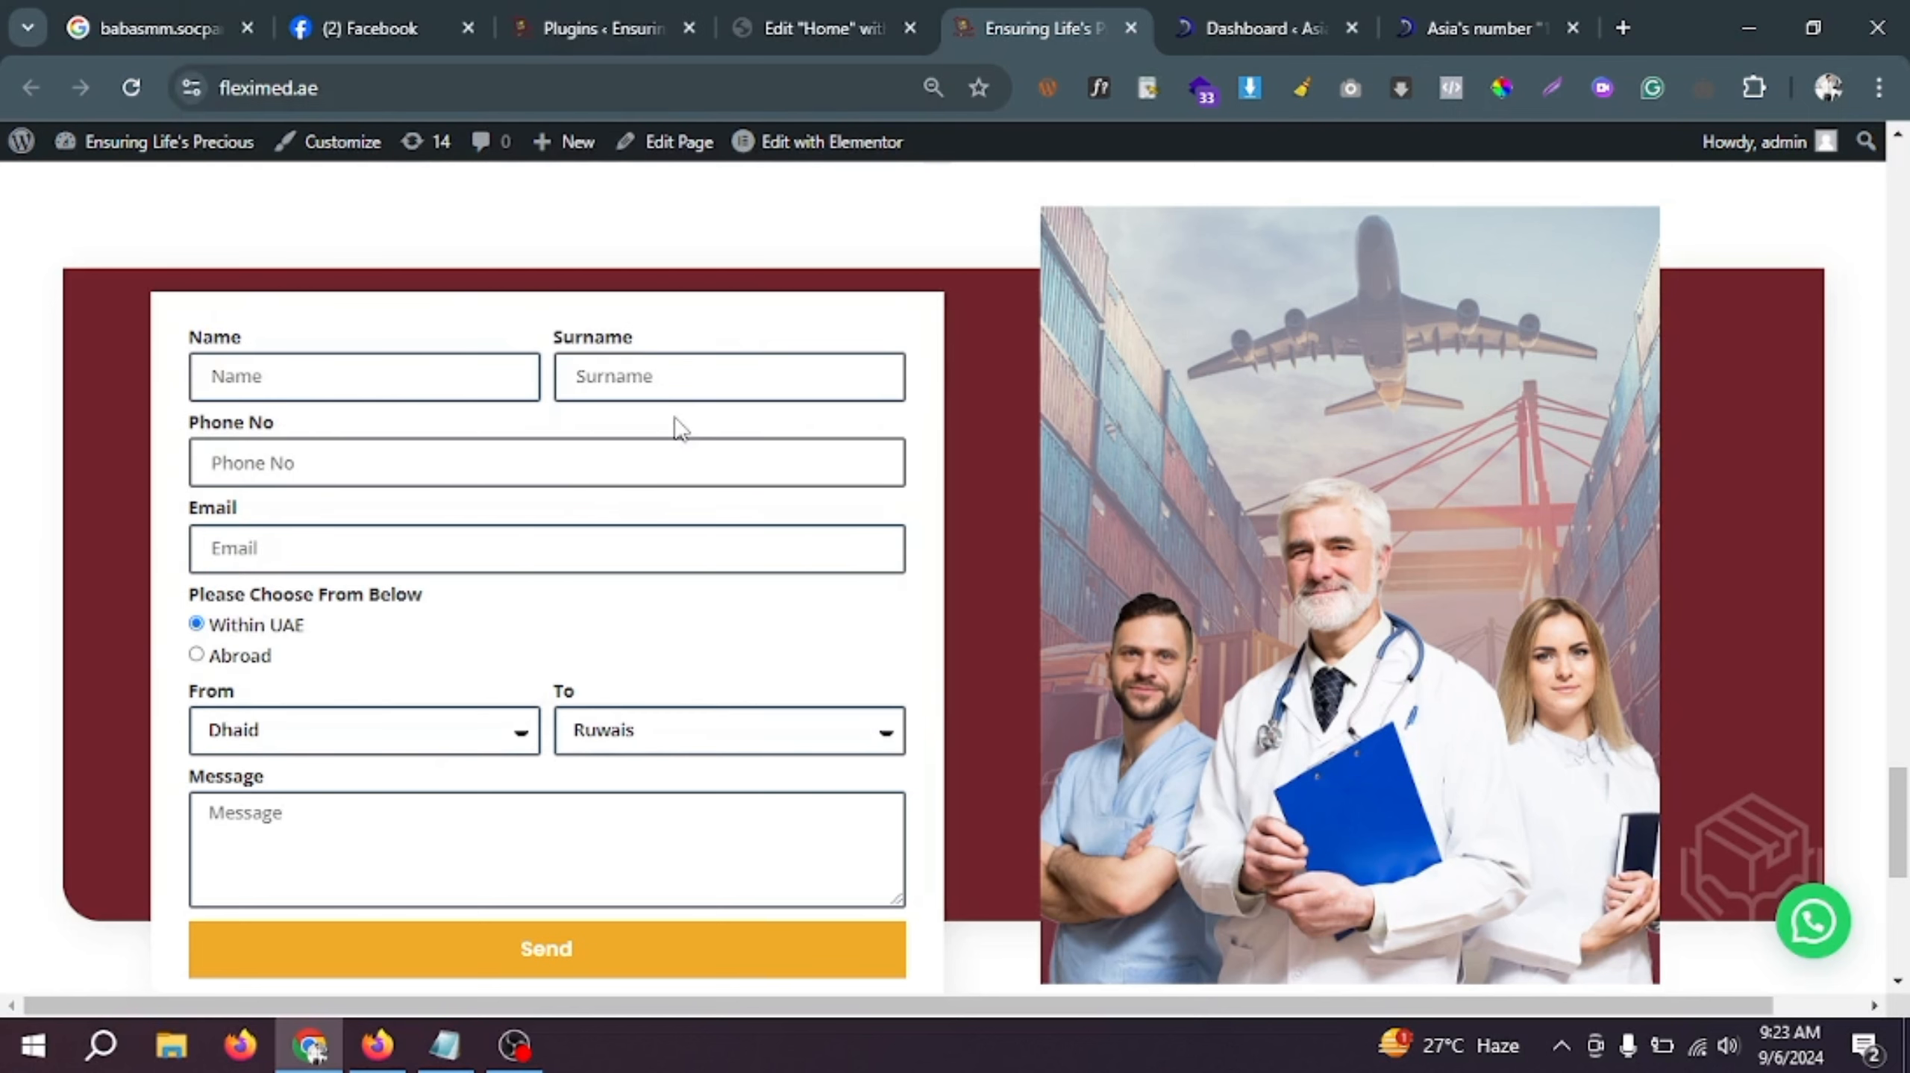
# Step: Switch the form to Abroad, look through the From and To country lists, and return to Within UAE
pyautogui.click(240, 655)
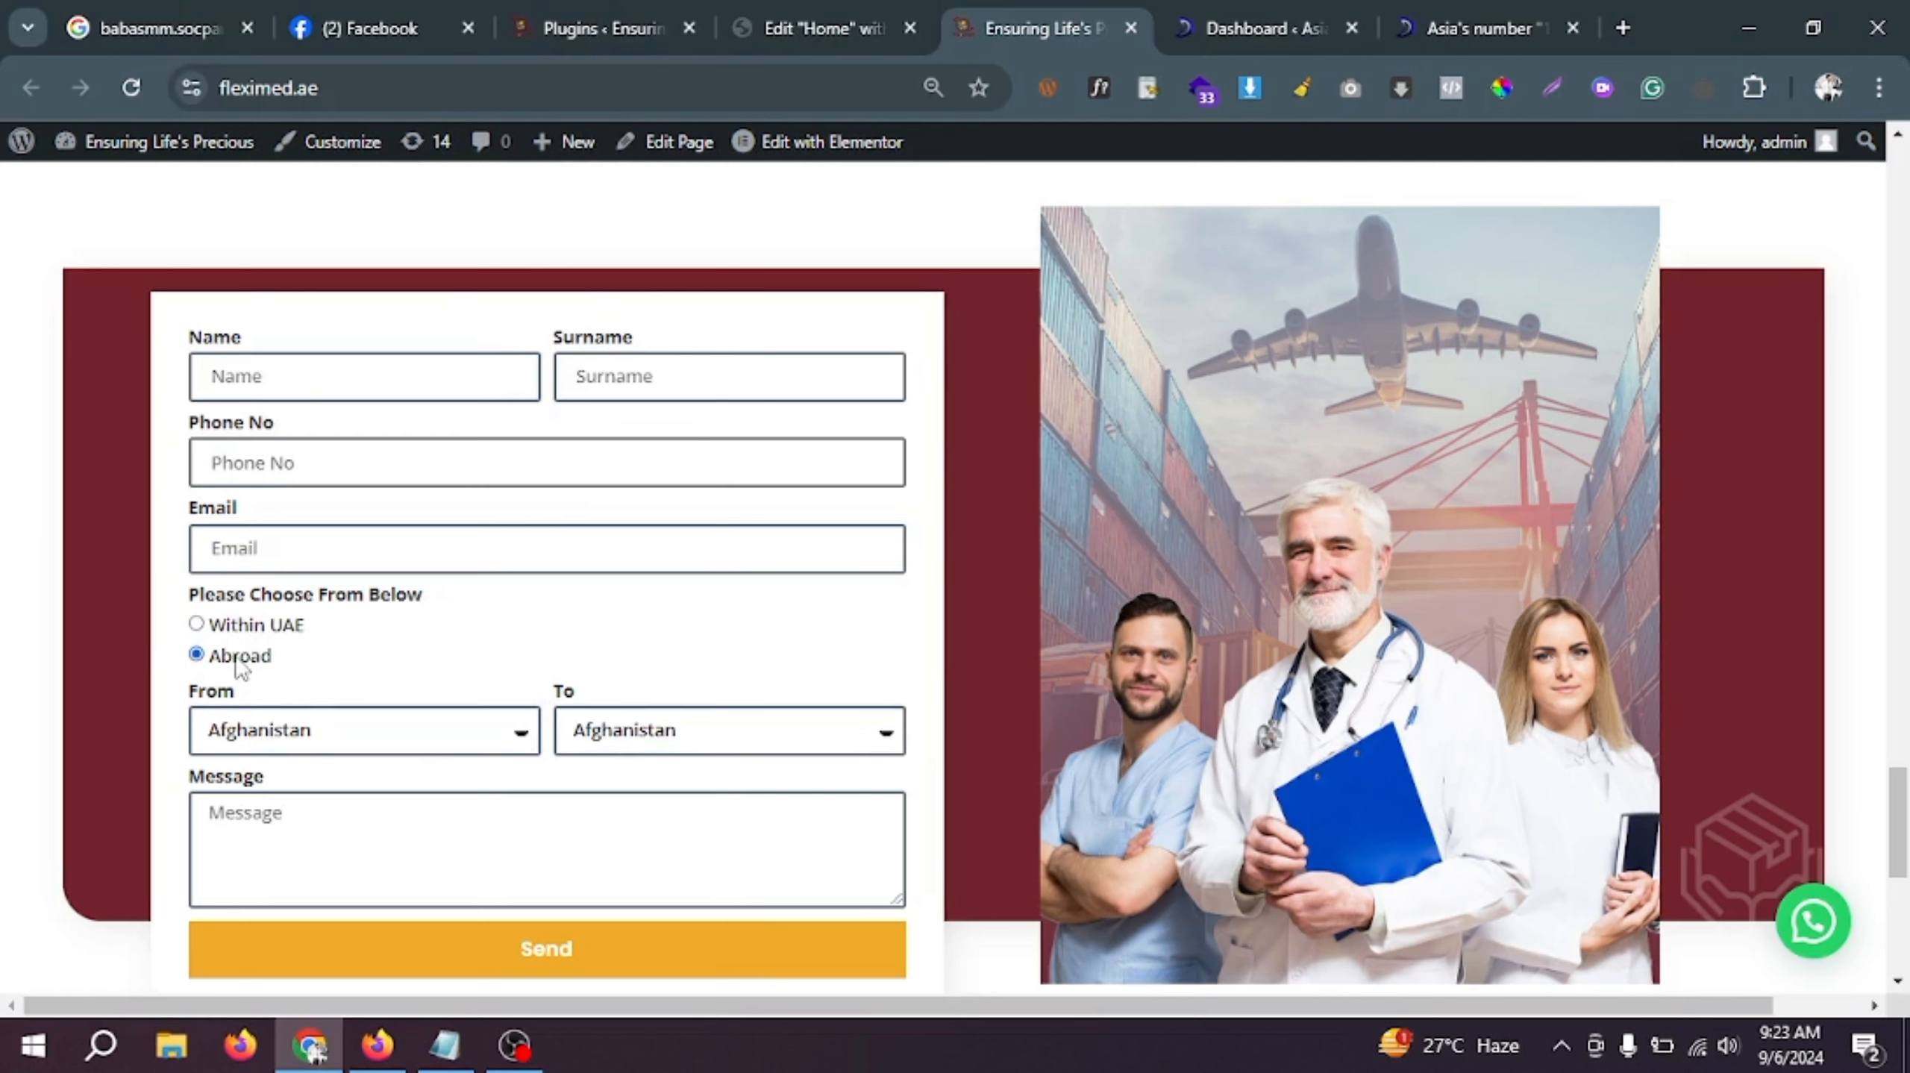
pyautogui.click(311, 740)
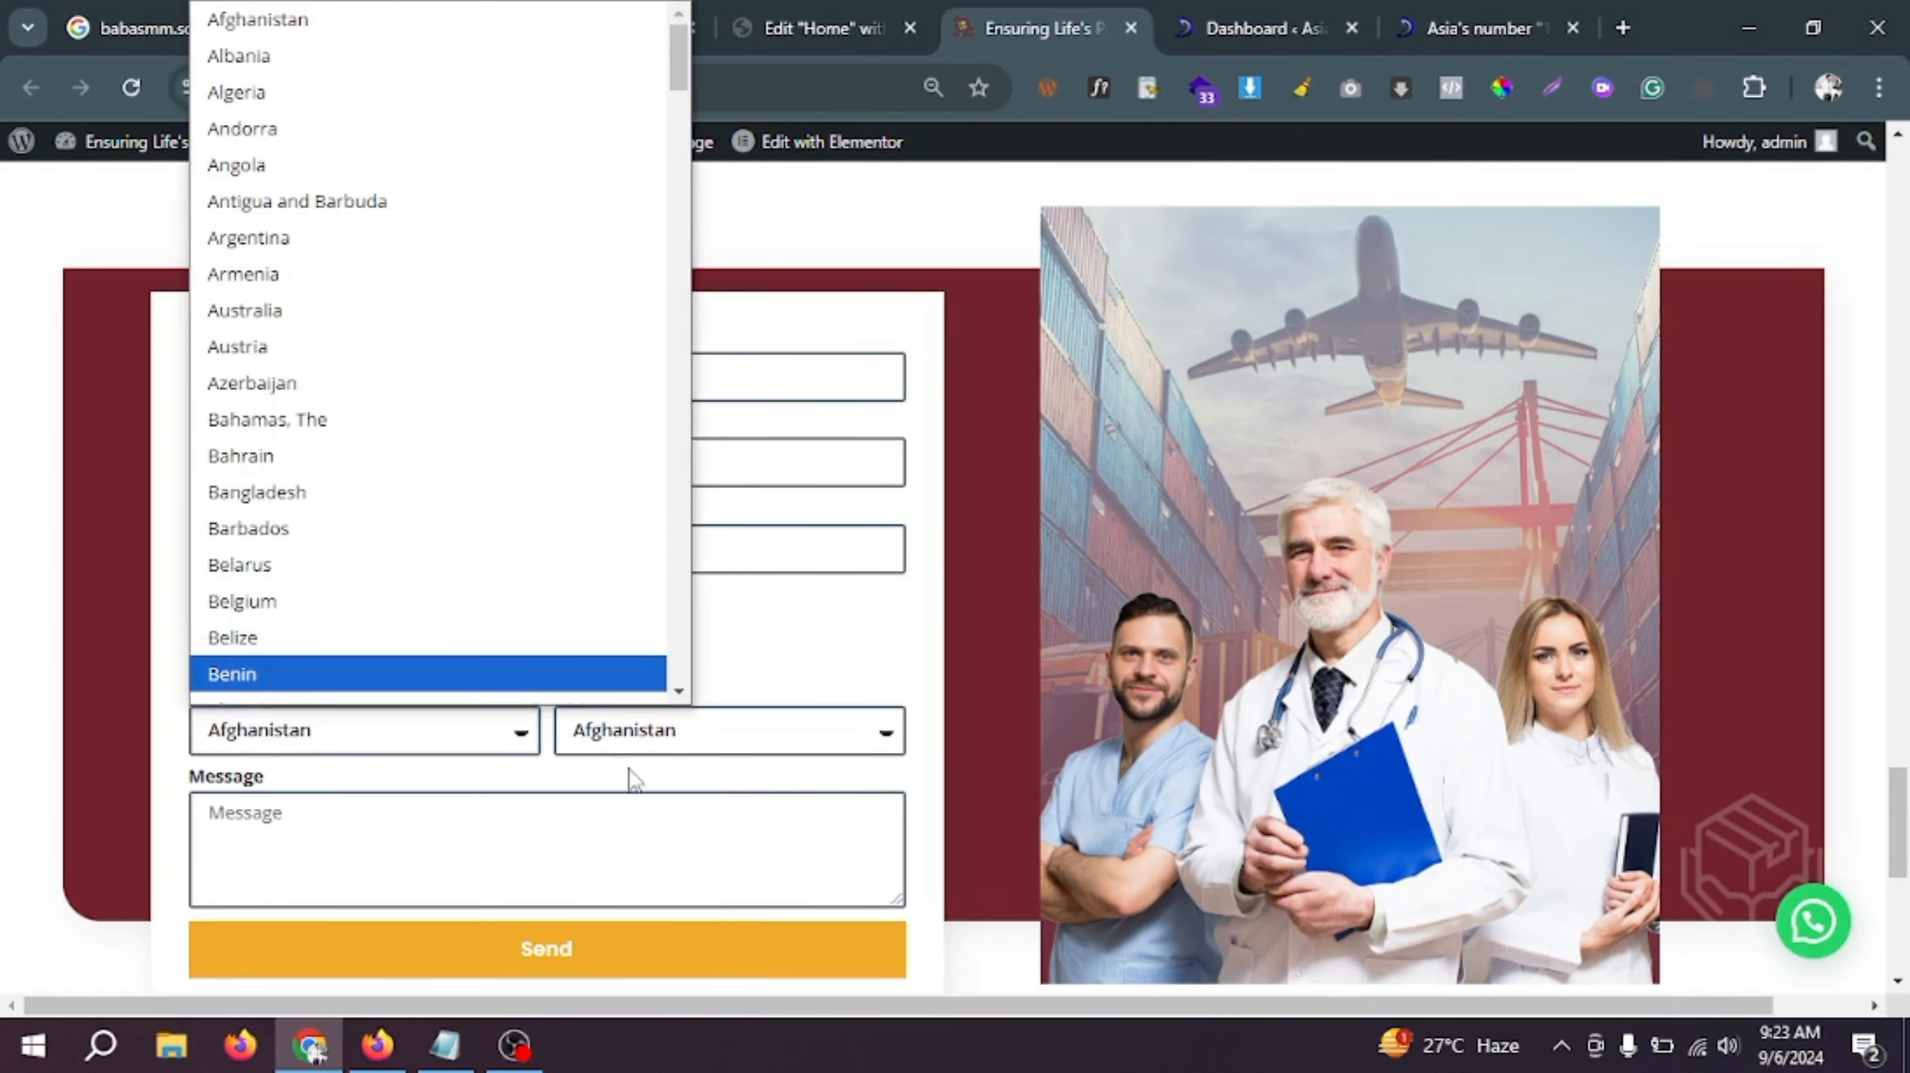
pyautogui.click(682, 726)
pyautogui.click(682, 732)
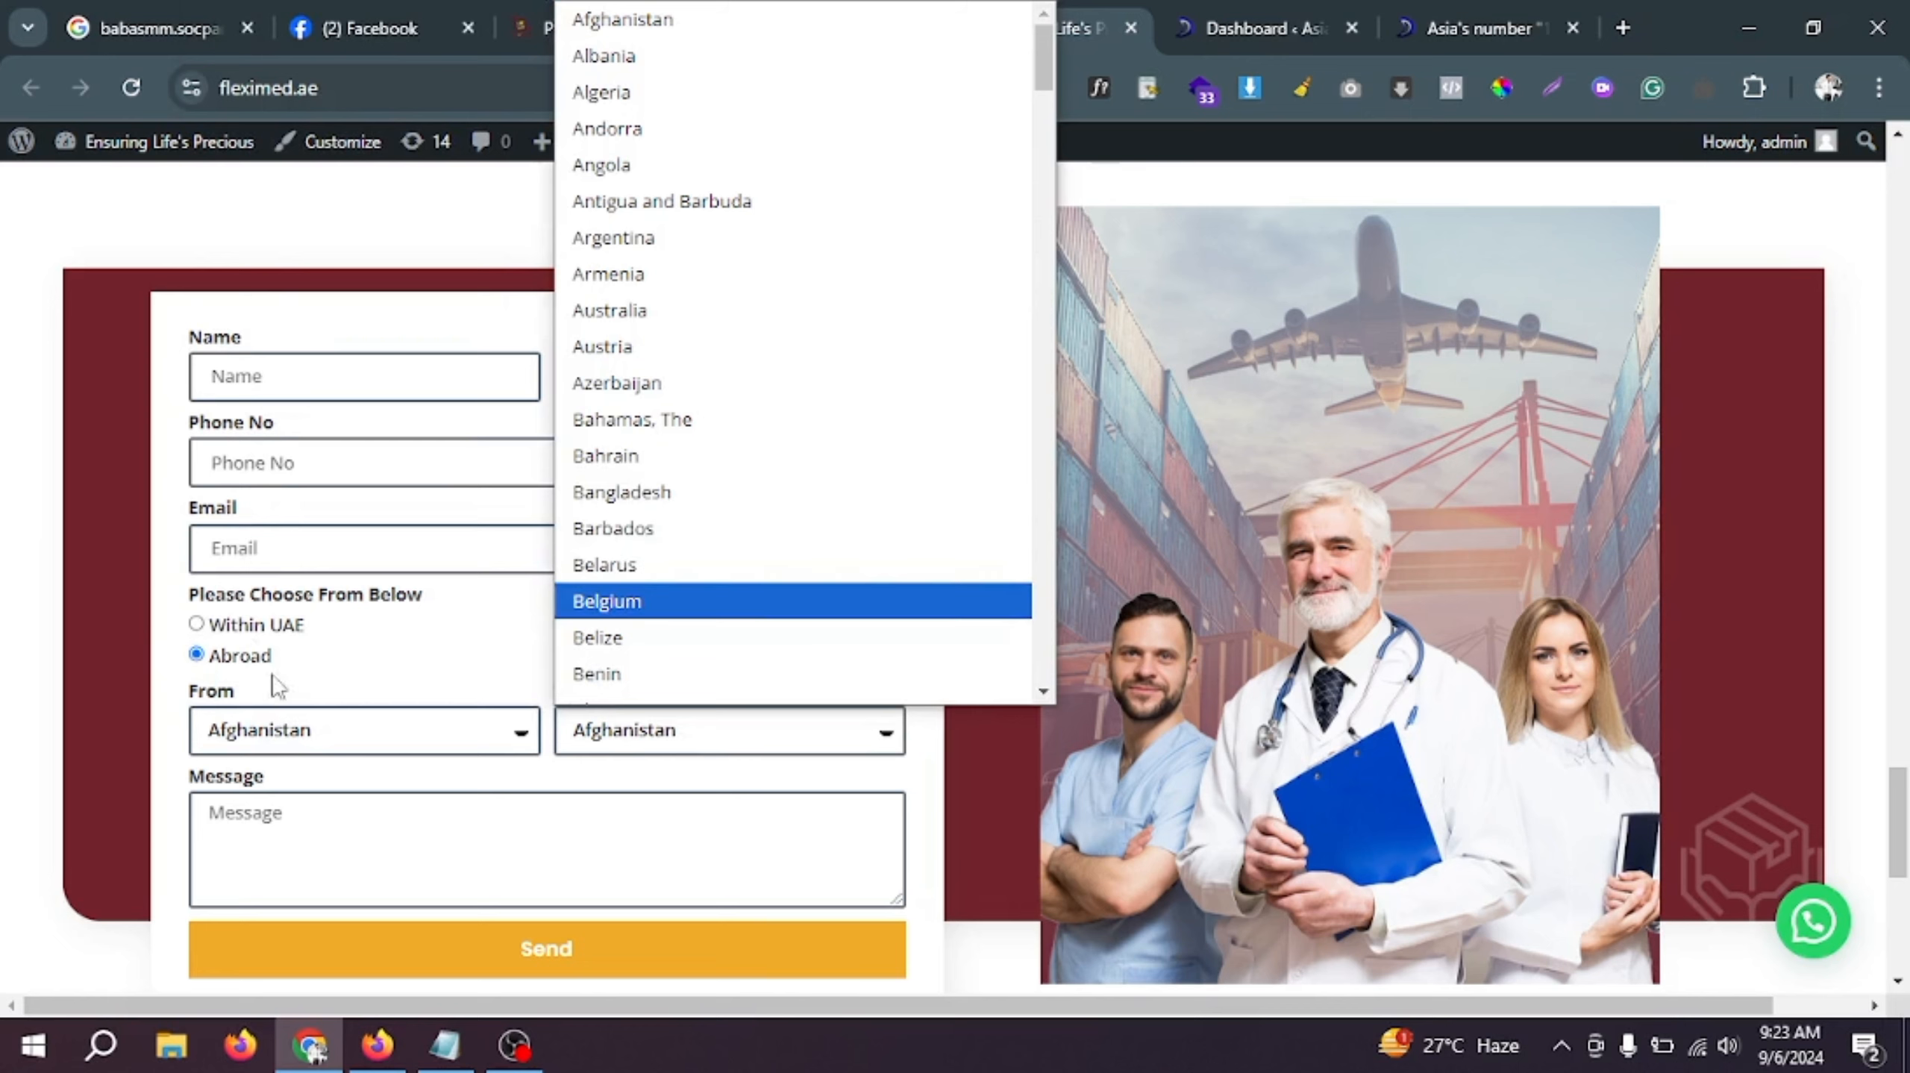
pyautogui.click(248, 629)
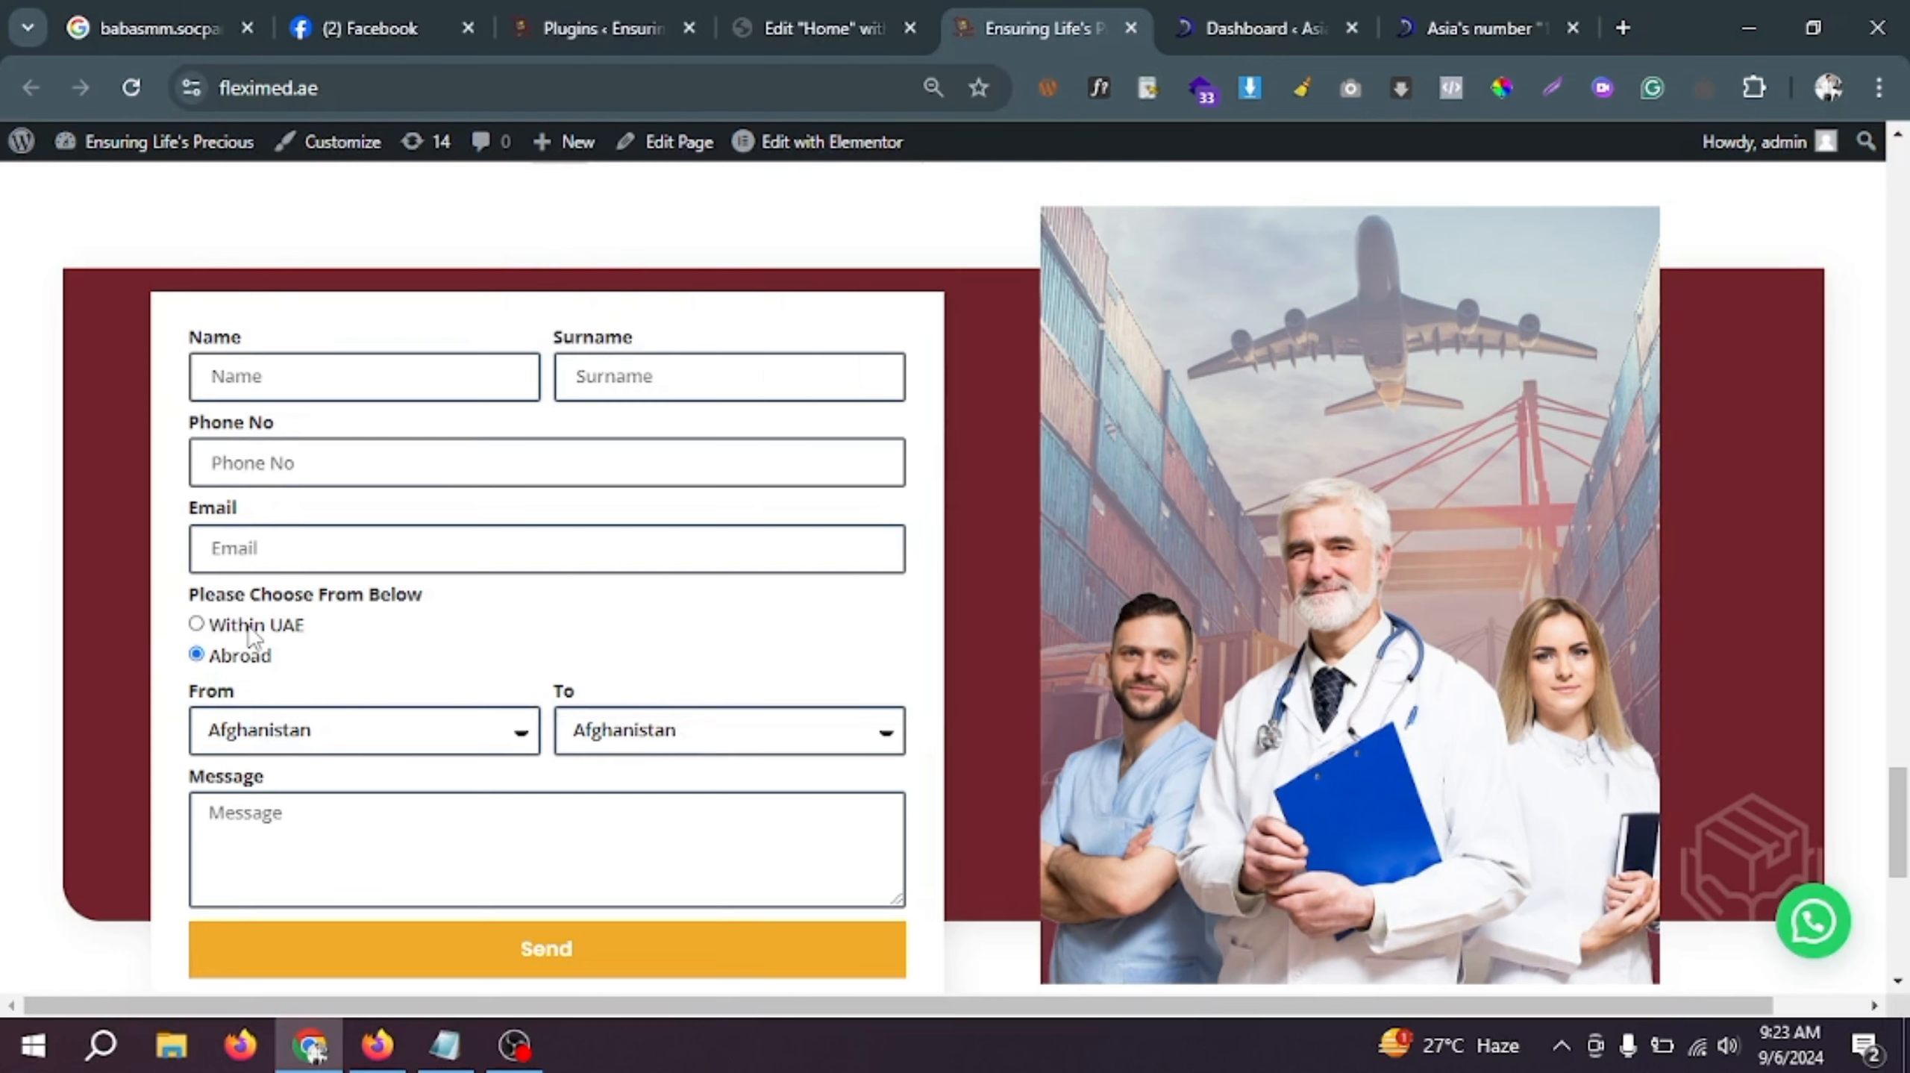
pyautogui.click(299, 742)
pyautogui.click(586, 676)
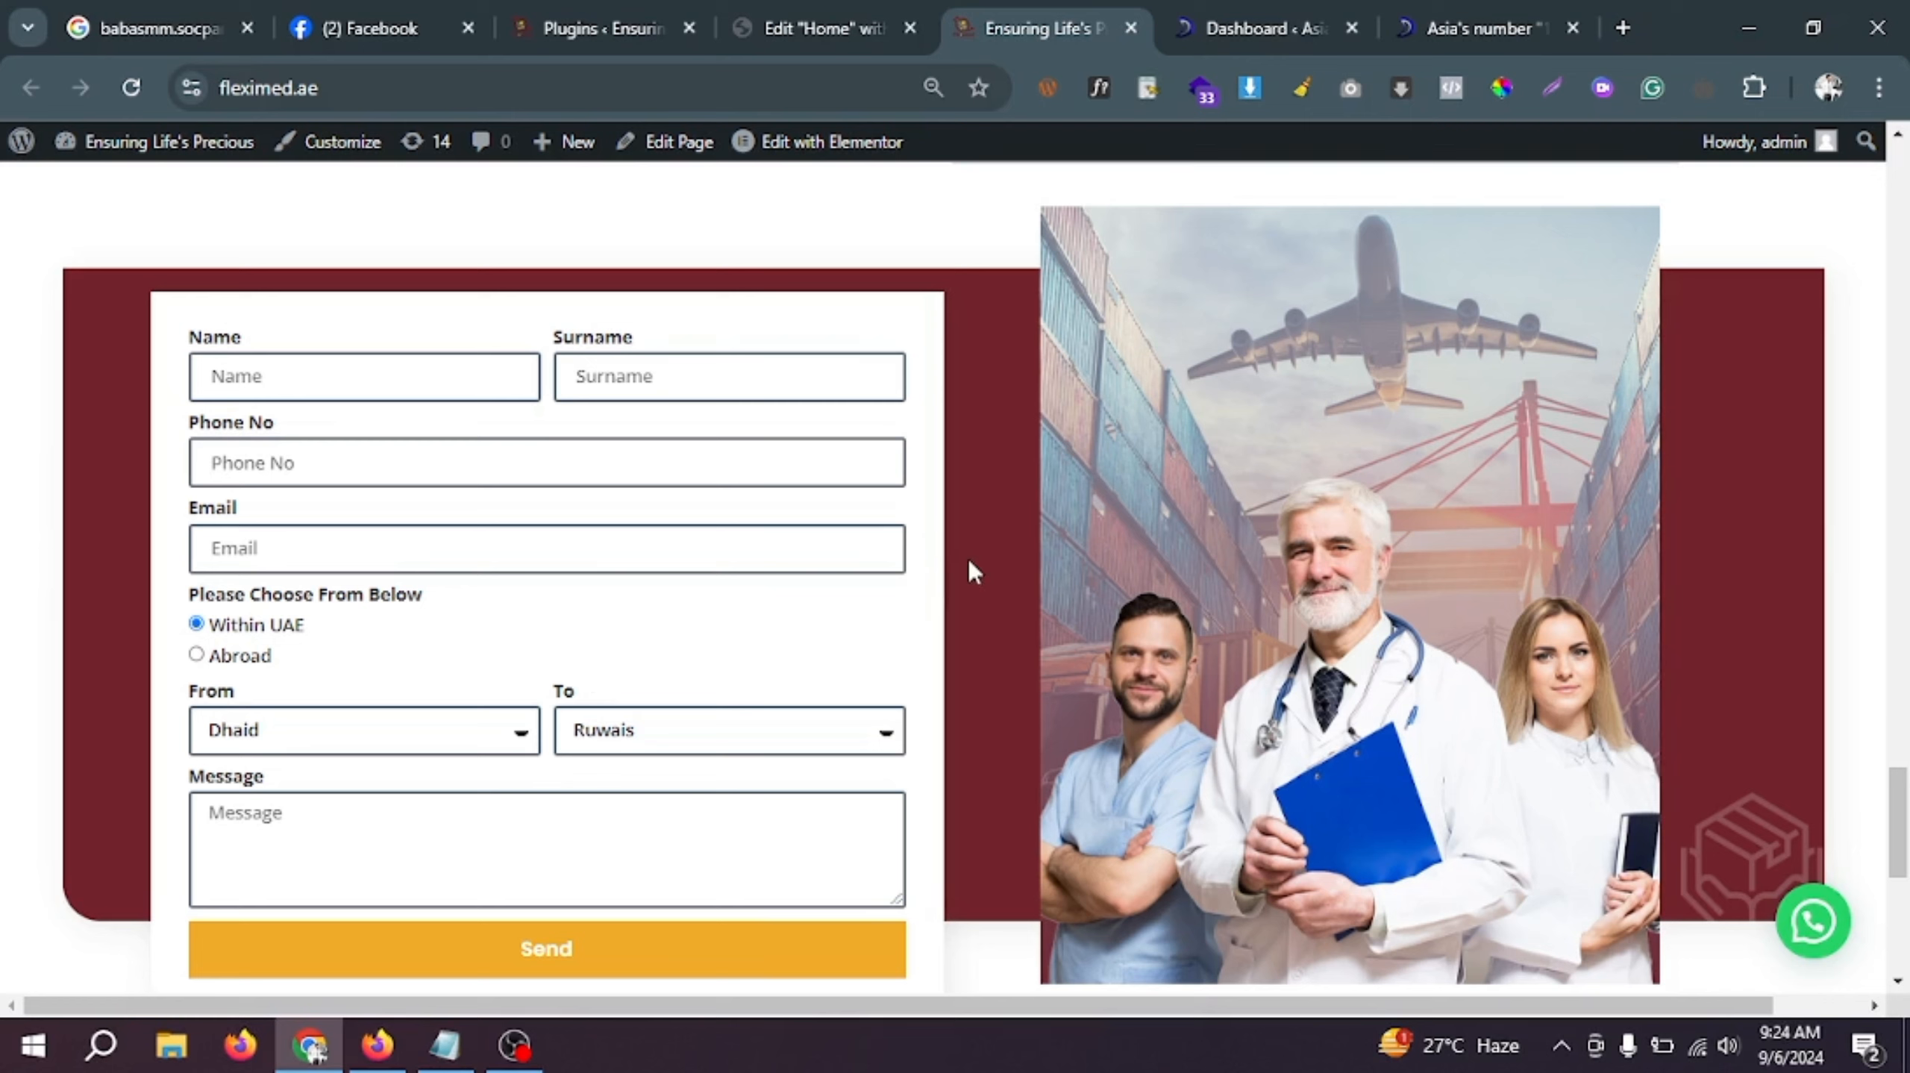
# Step: Compare the contact form on the digi10x.com home page with the conditional form on fleximed.ae
pyautogui.click(1311, 11)
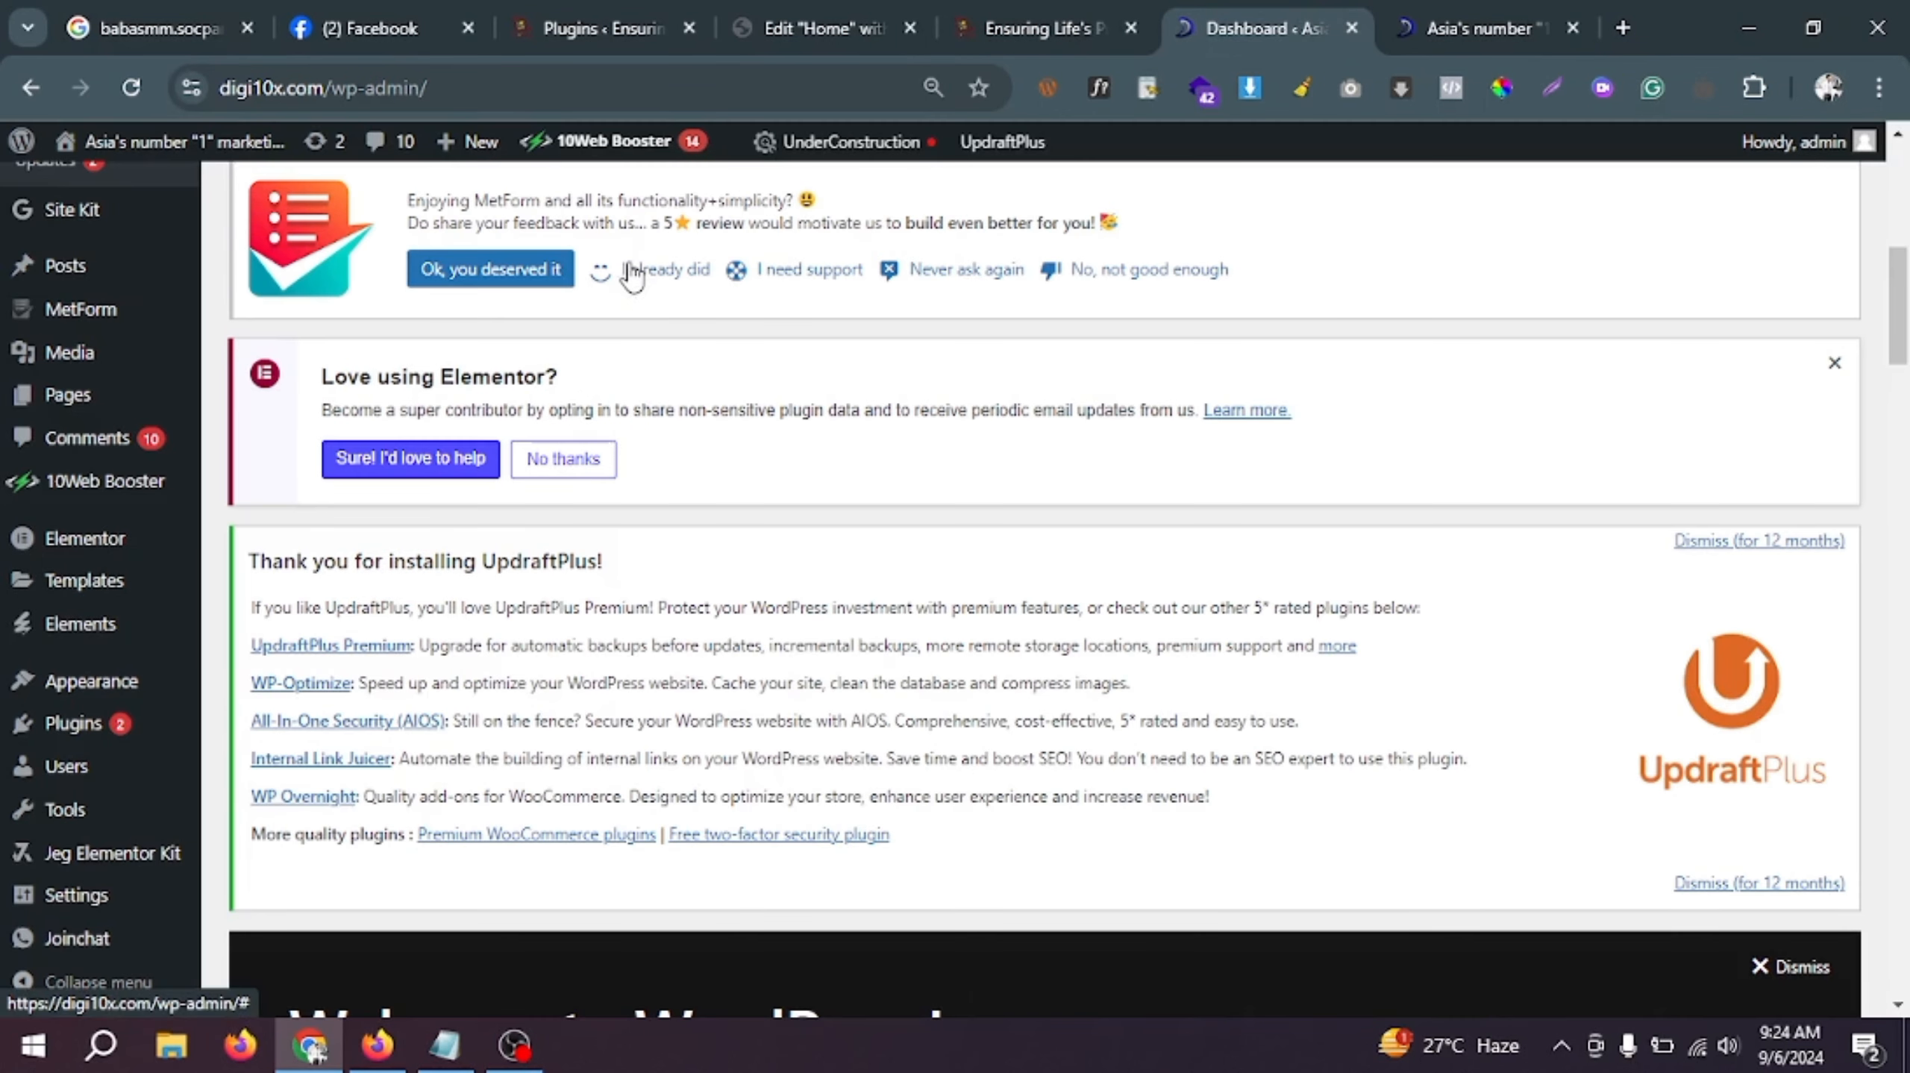
pyautogui.click(1484, 28)
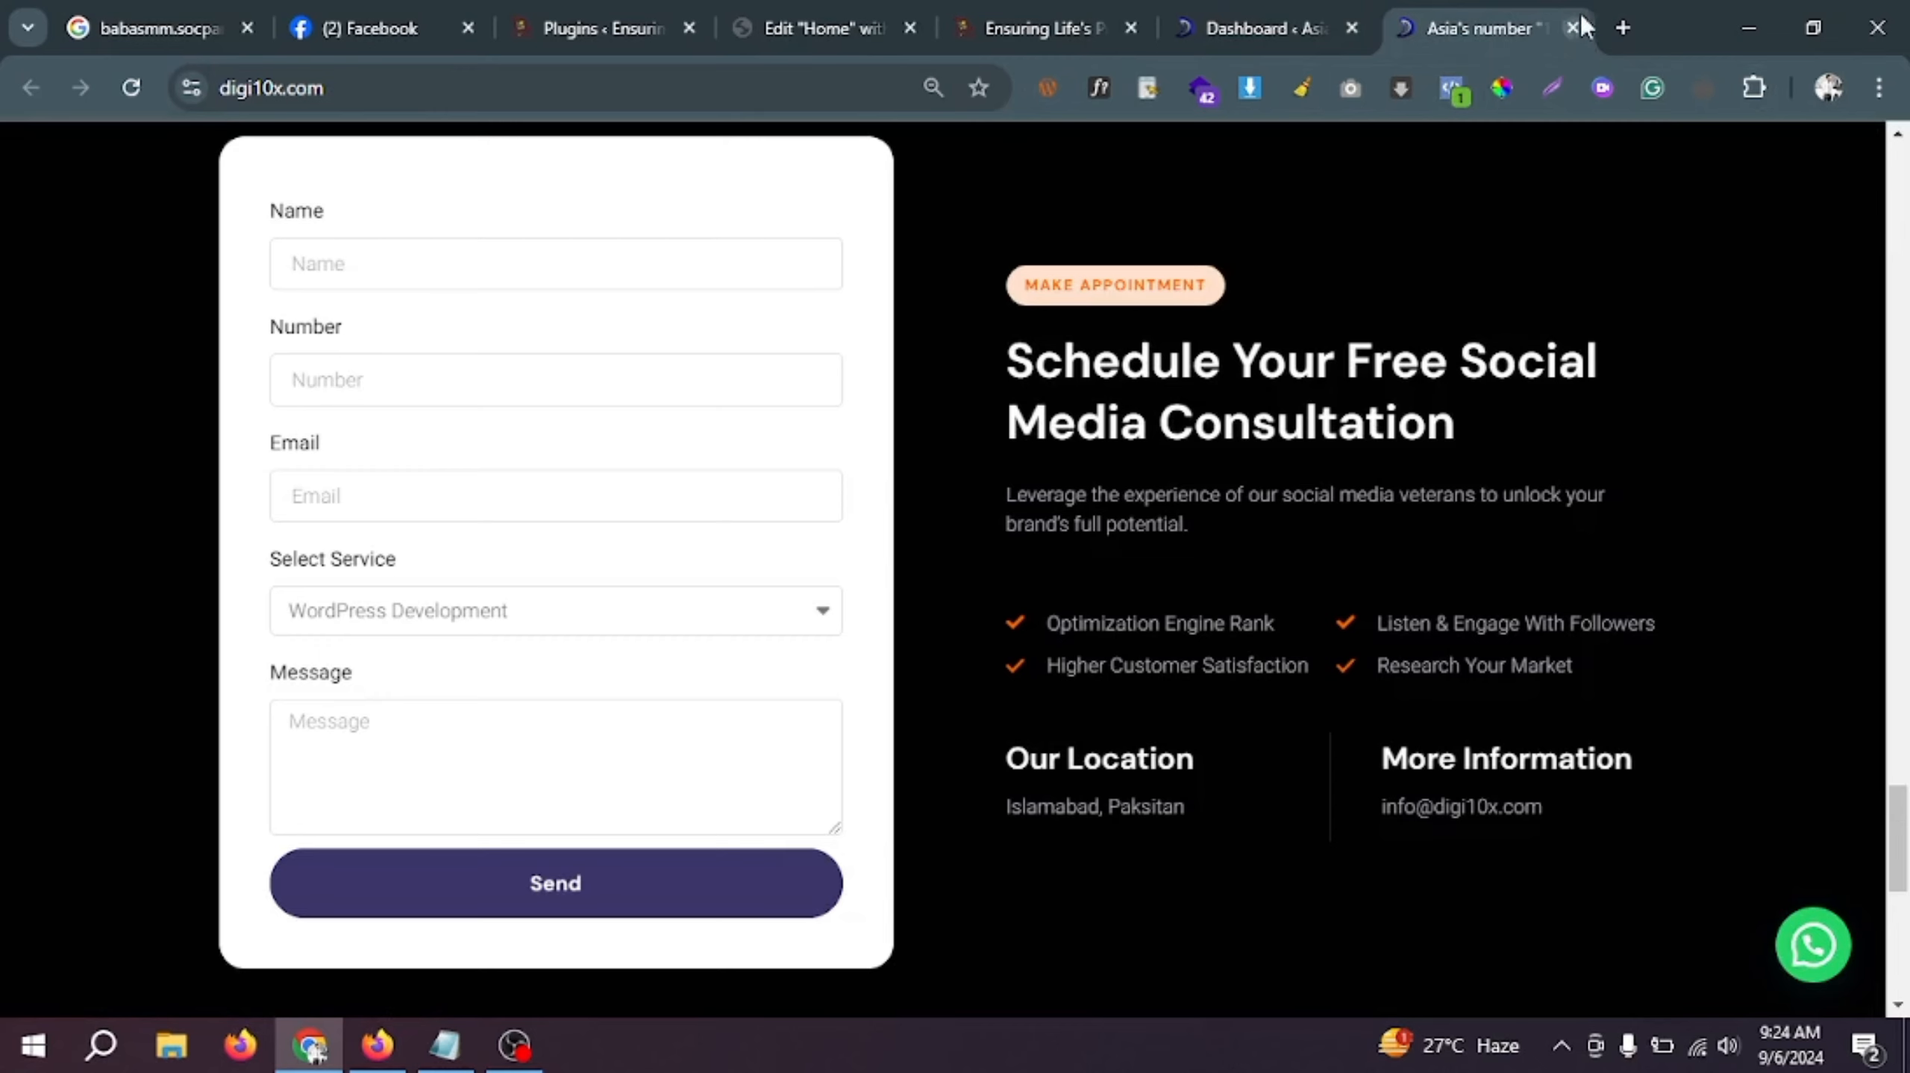
pyautogui.moveTo(1503, 14); pyautogui.dragTo(1287, 11)
pyautogui.click(1041, 27)
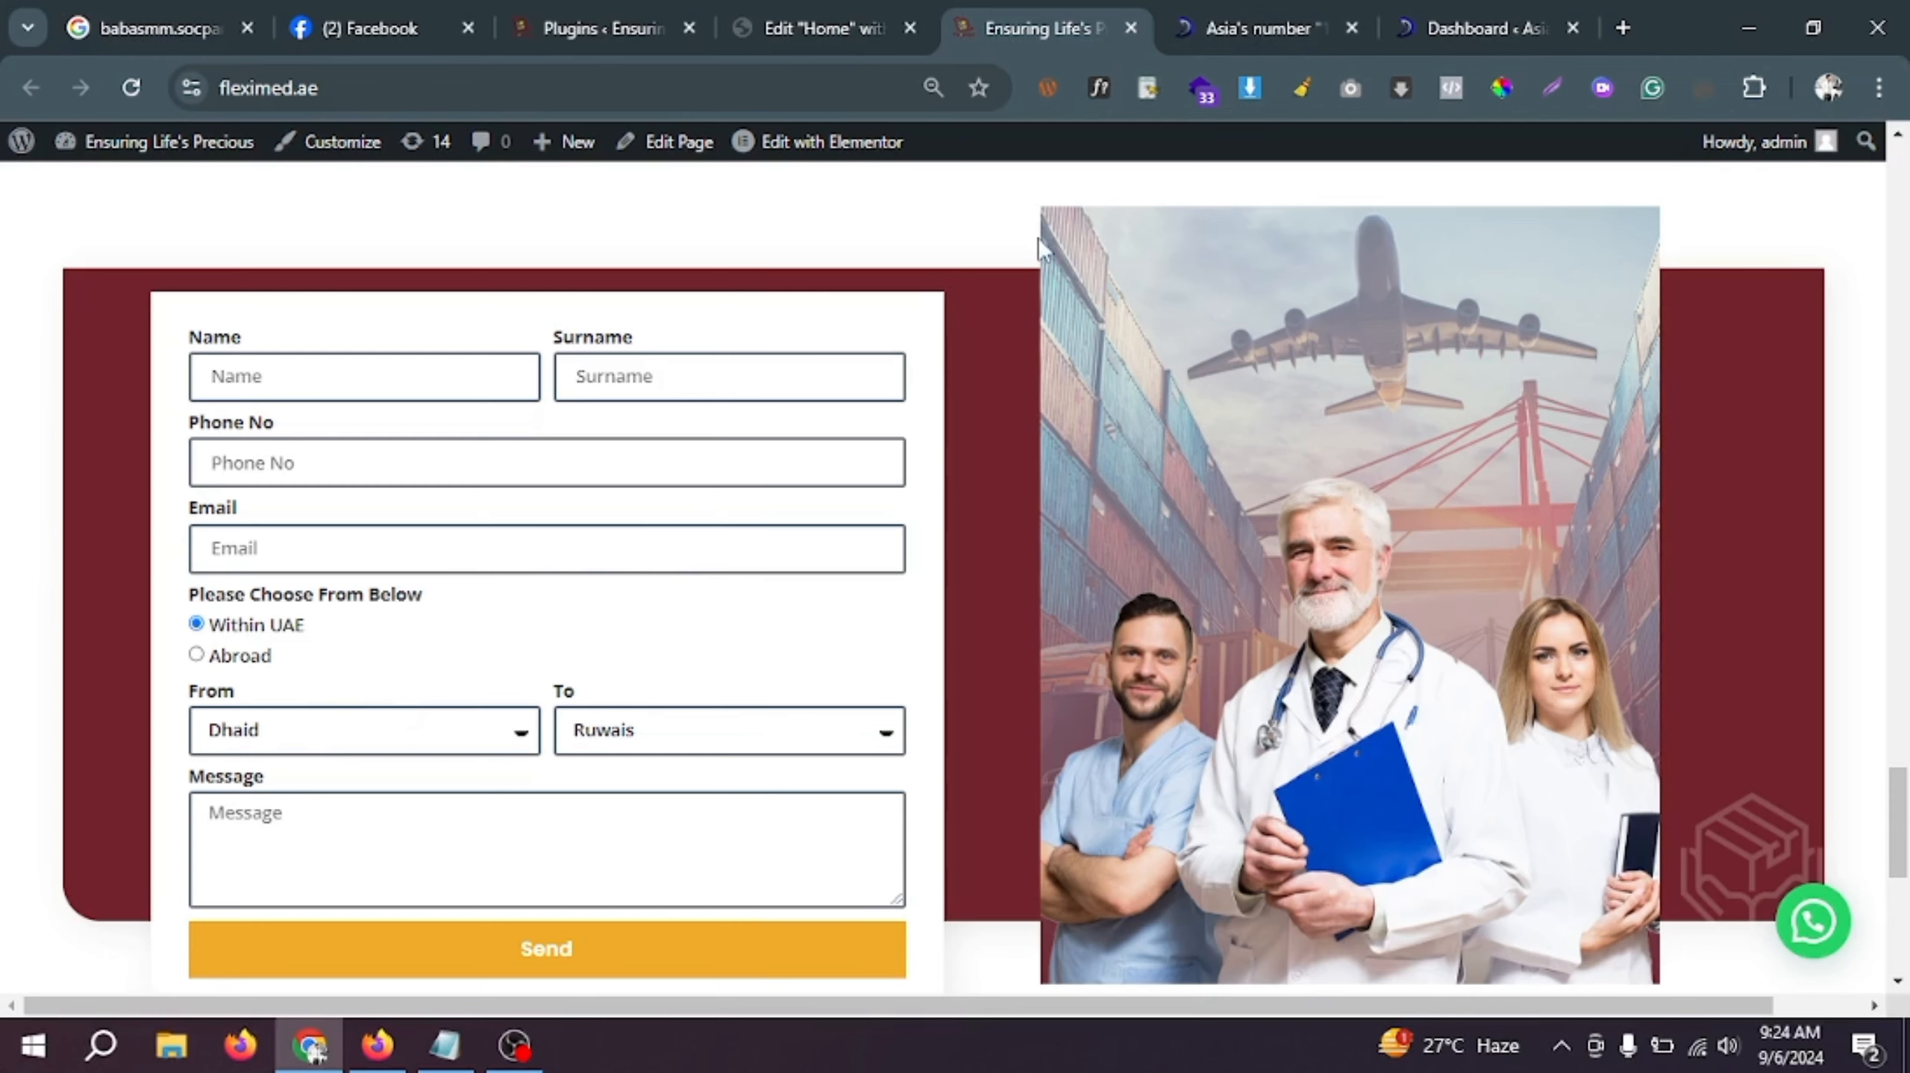
pyautogui.click(1290, 16)
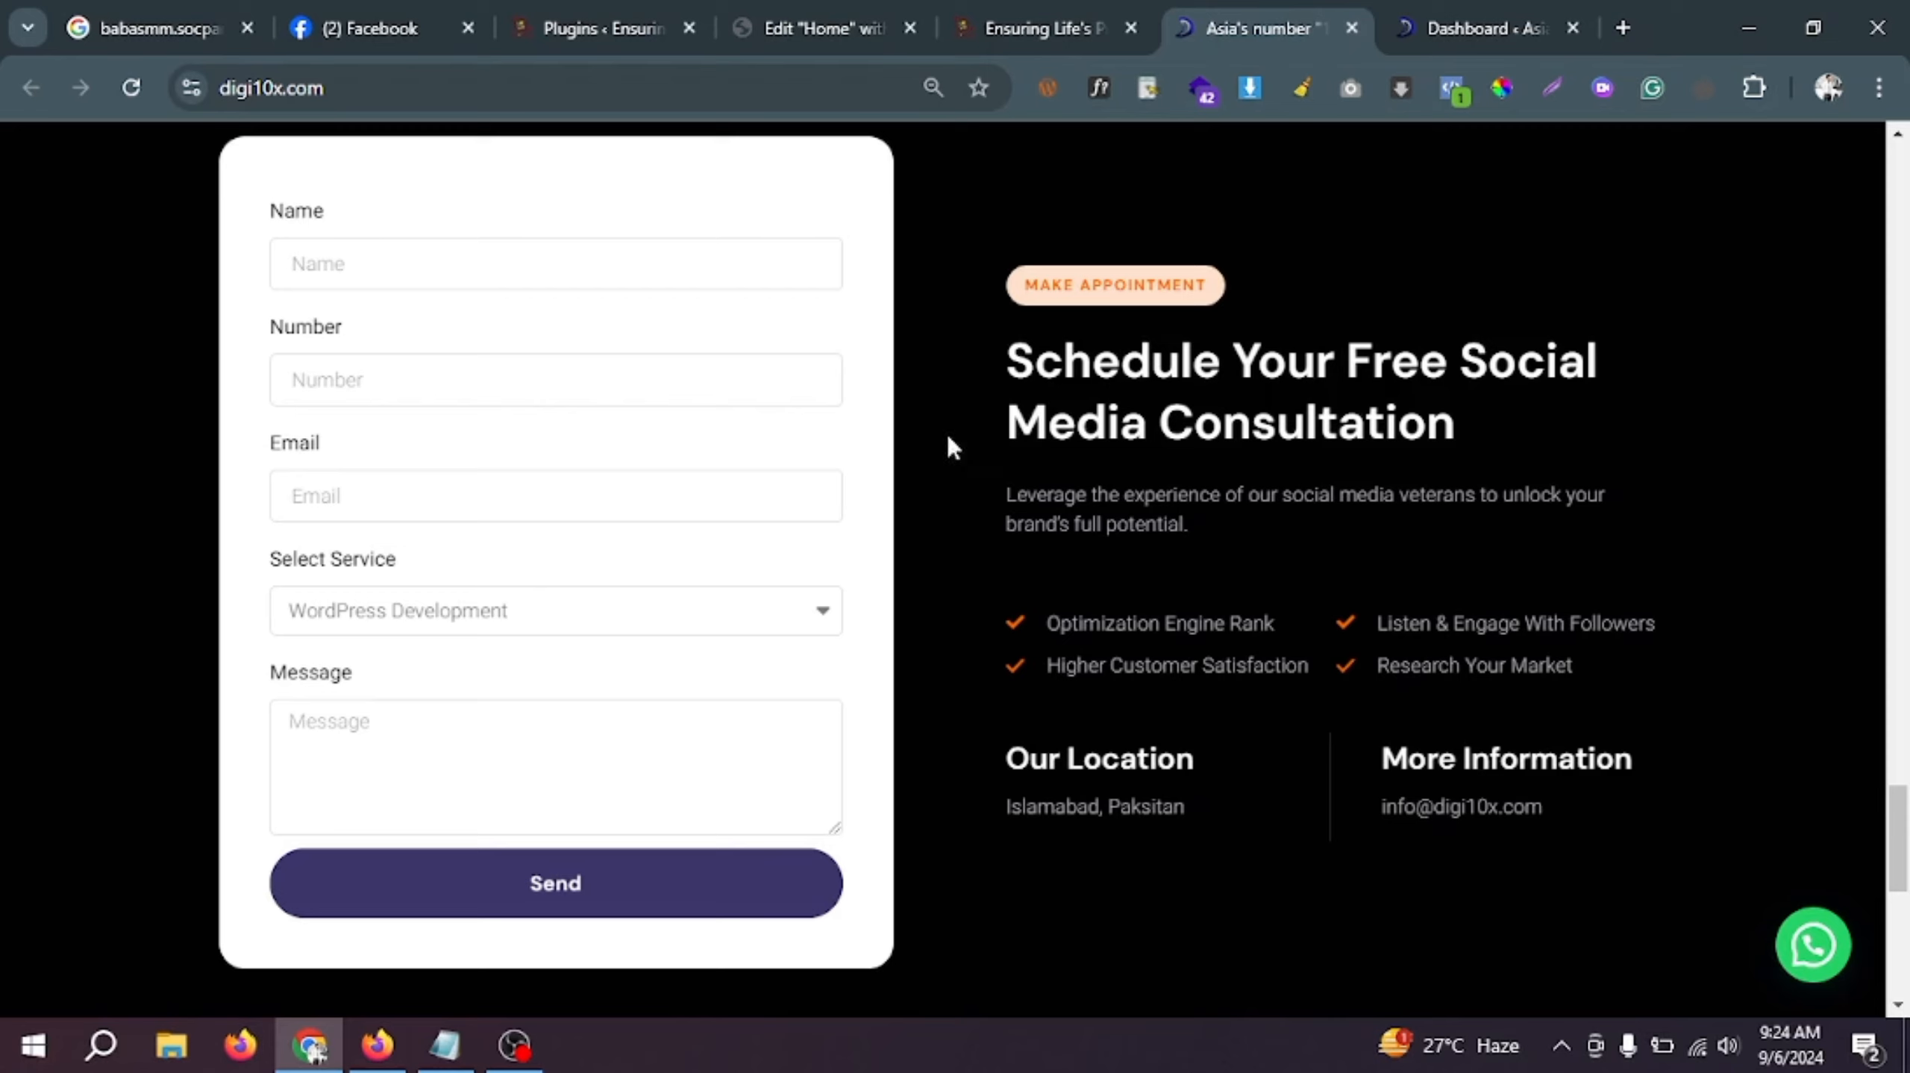
# Step: Search Google for "proelemntor" in a new tab, view the PRO Elements plugin site, and close it
pyautogui.click(1623, 28)
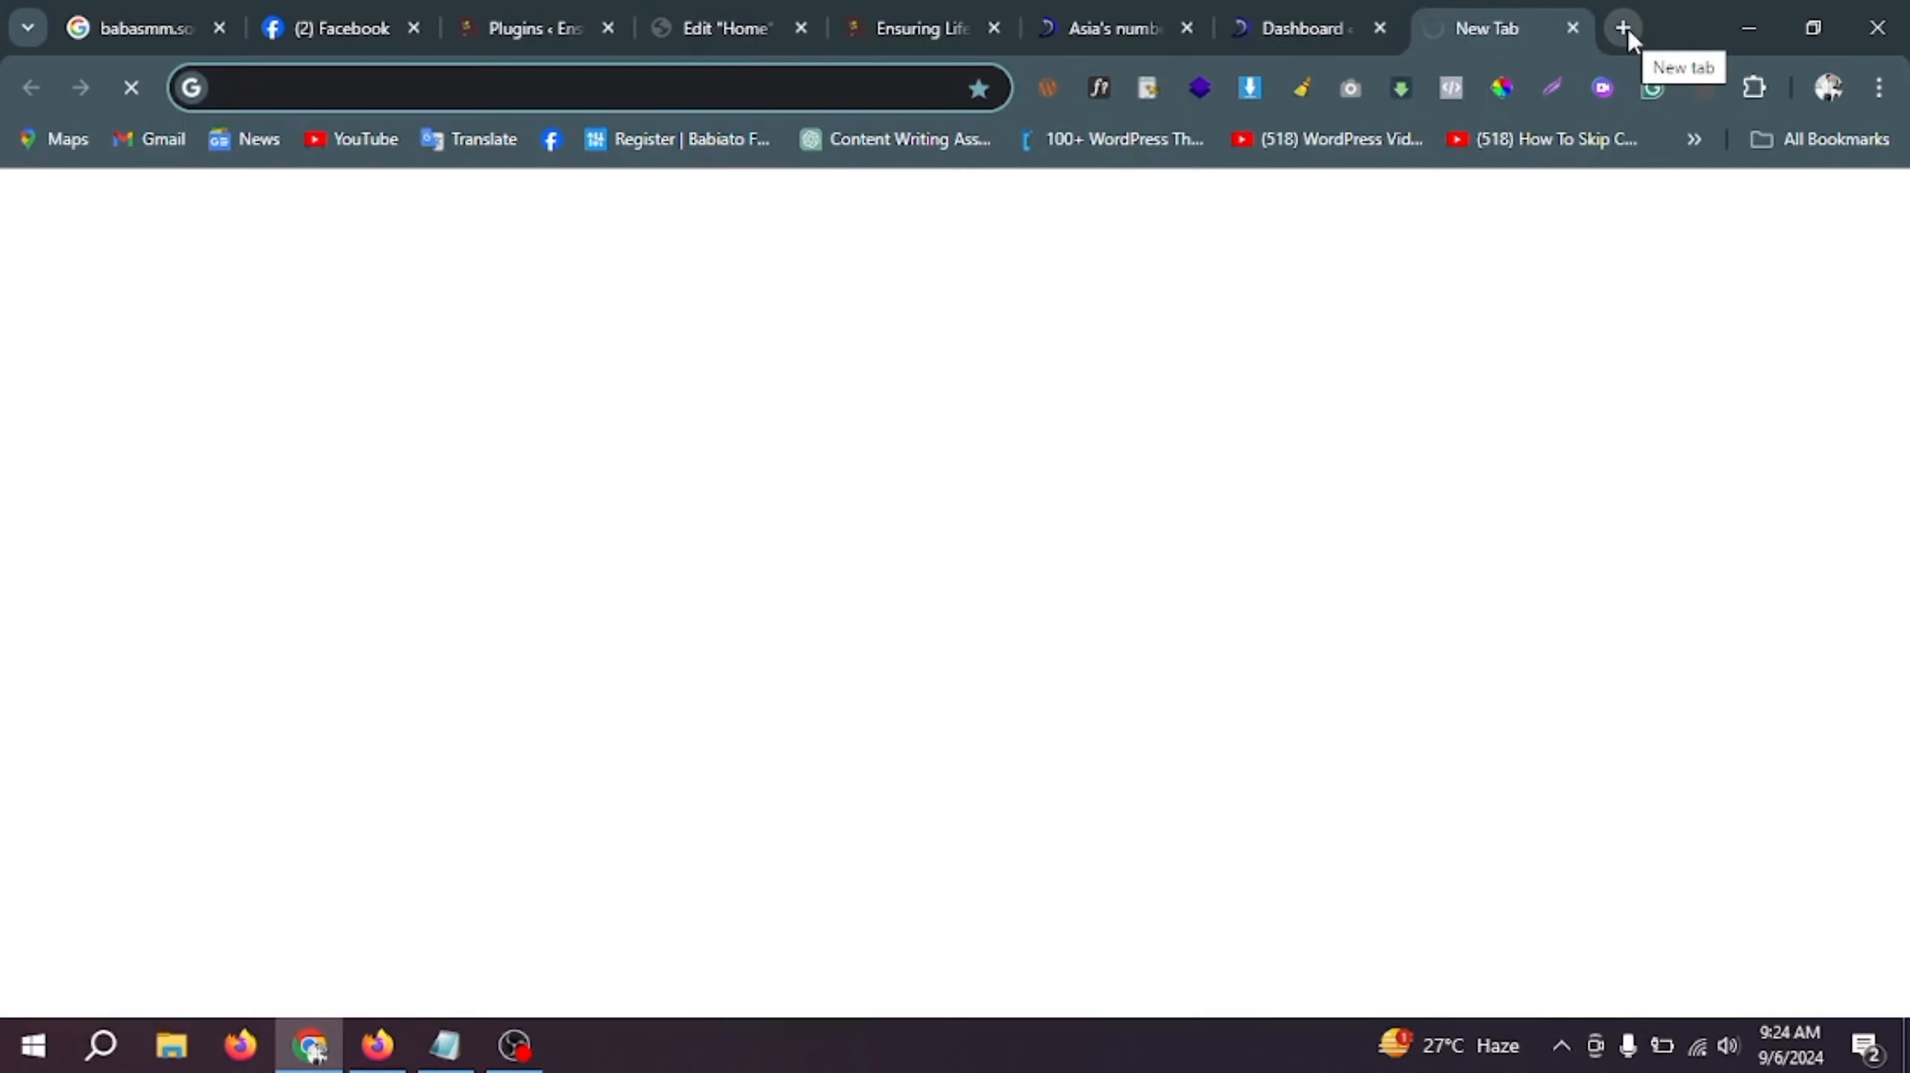
pyautogui.write('pro')
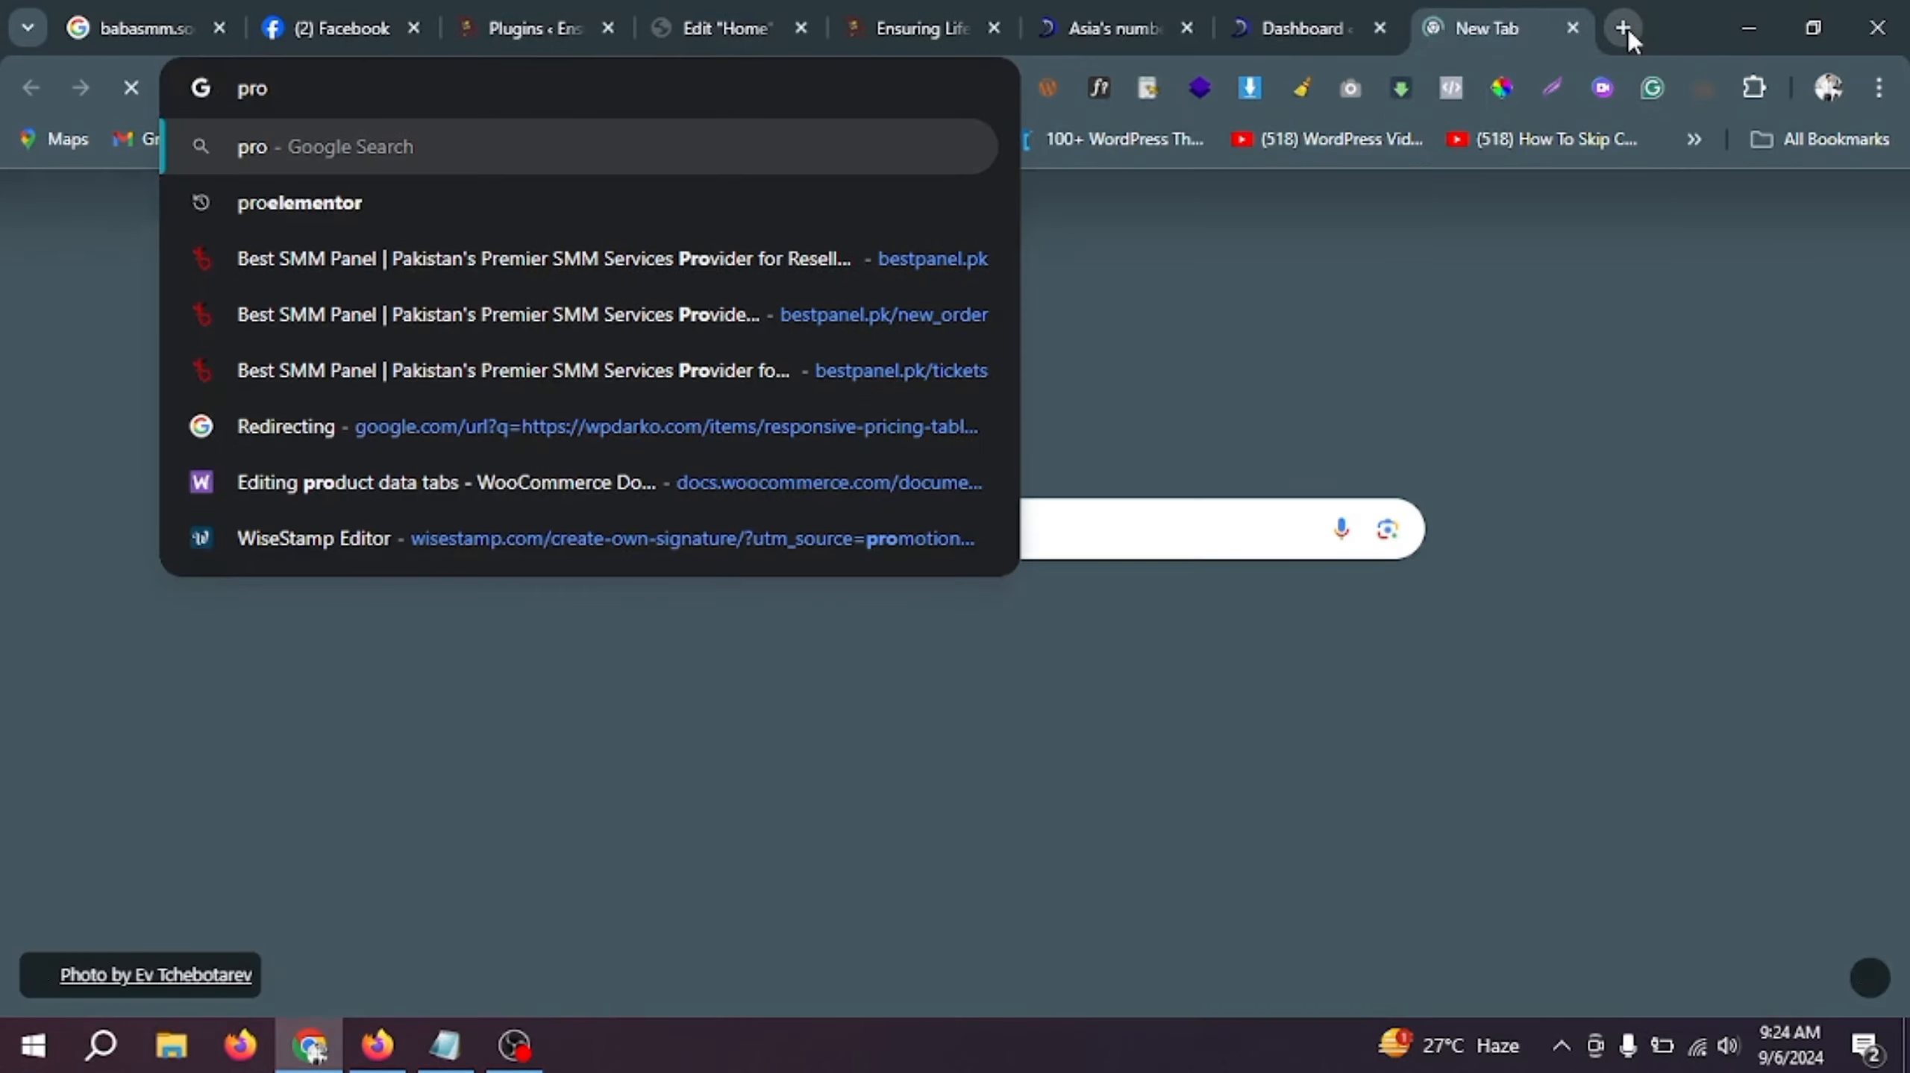
pyautogui.write('eb')
pyautogui.press('BackSpace')
pyautogui.press('BackSpace')
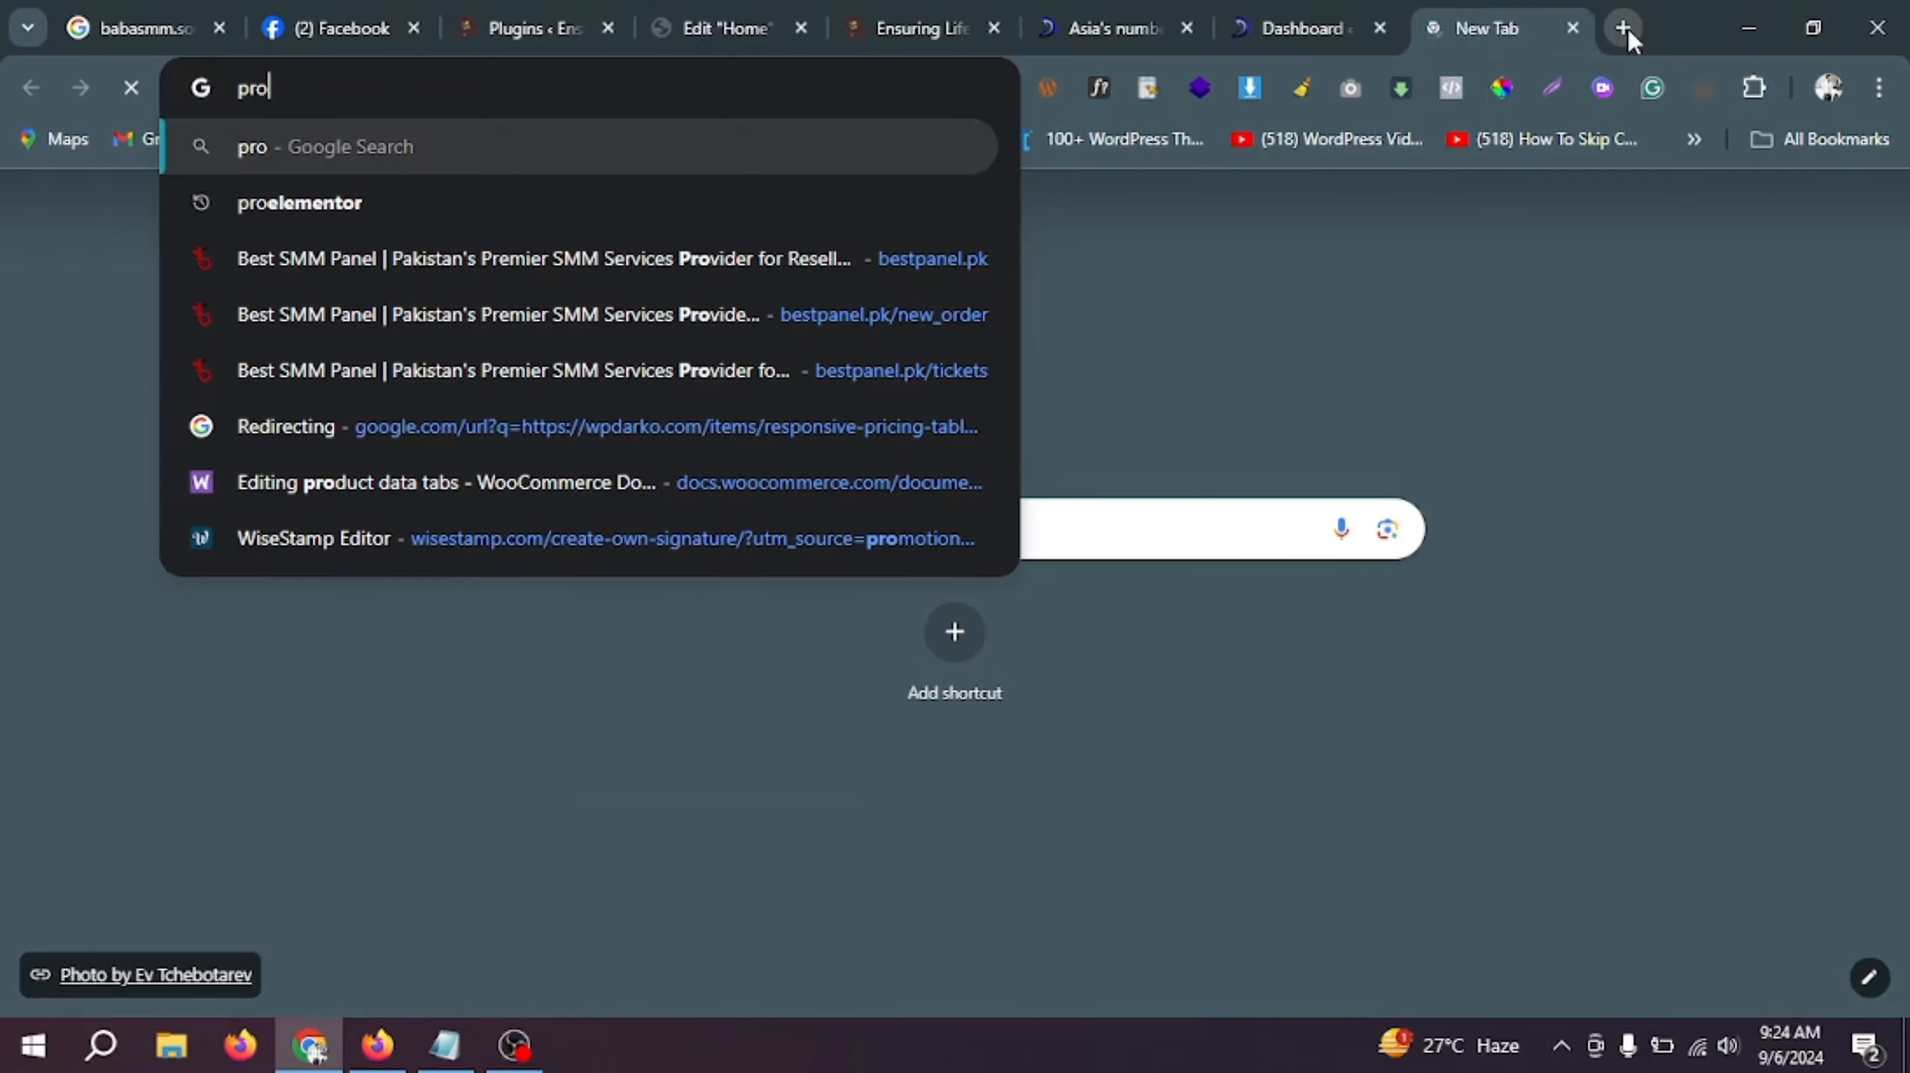
pyautogui.write('elemntor')
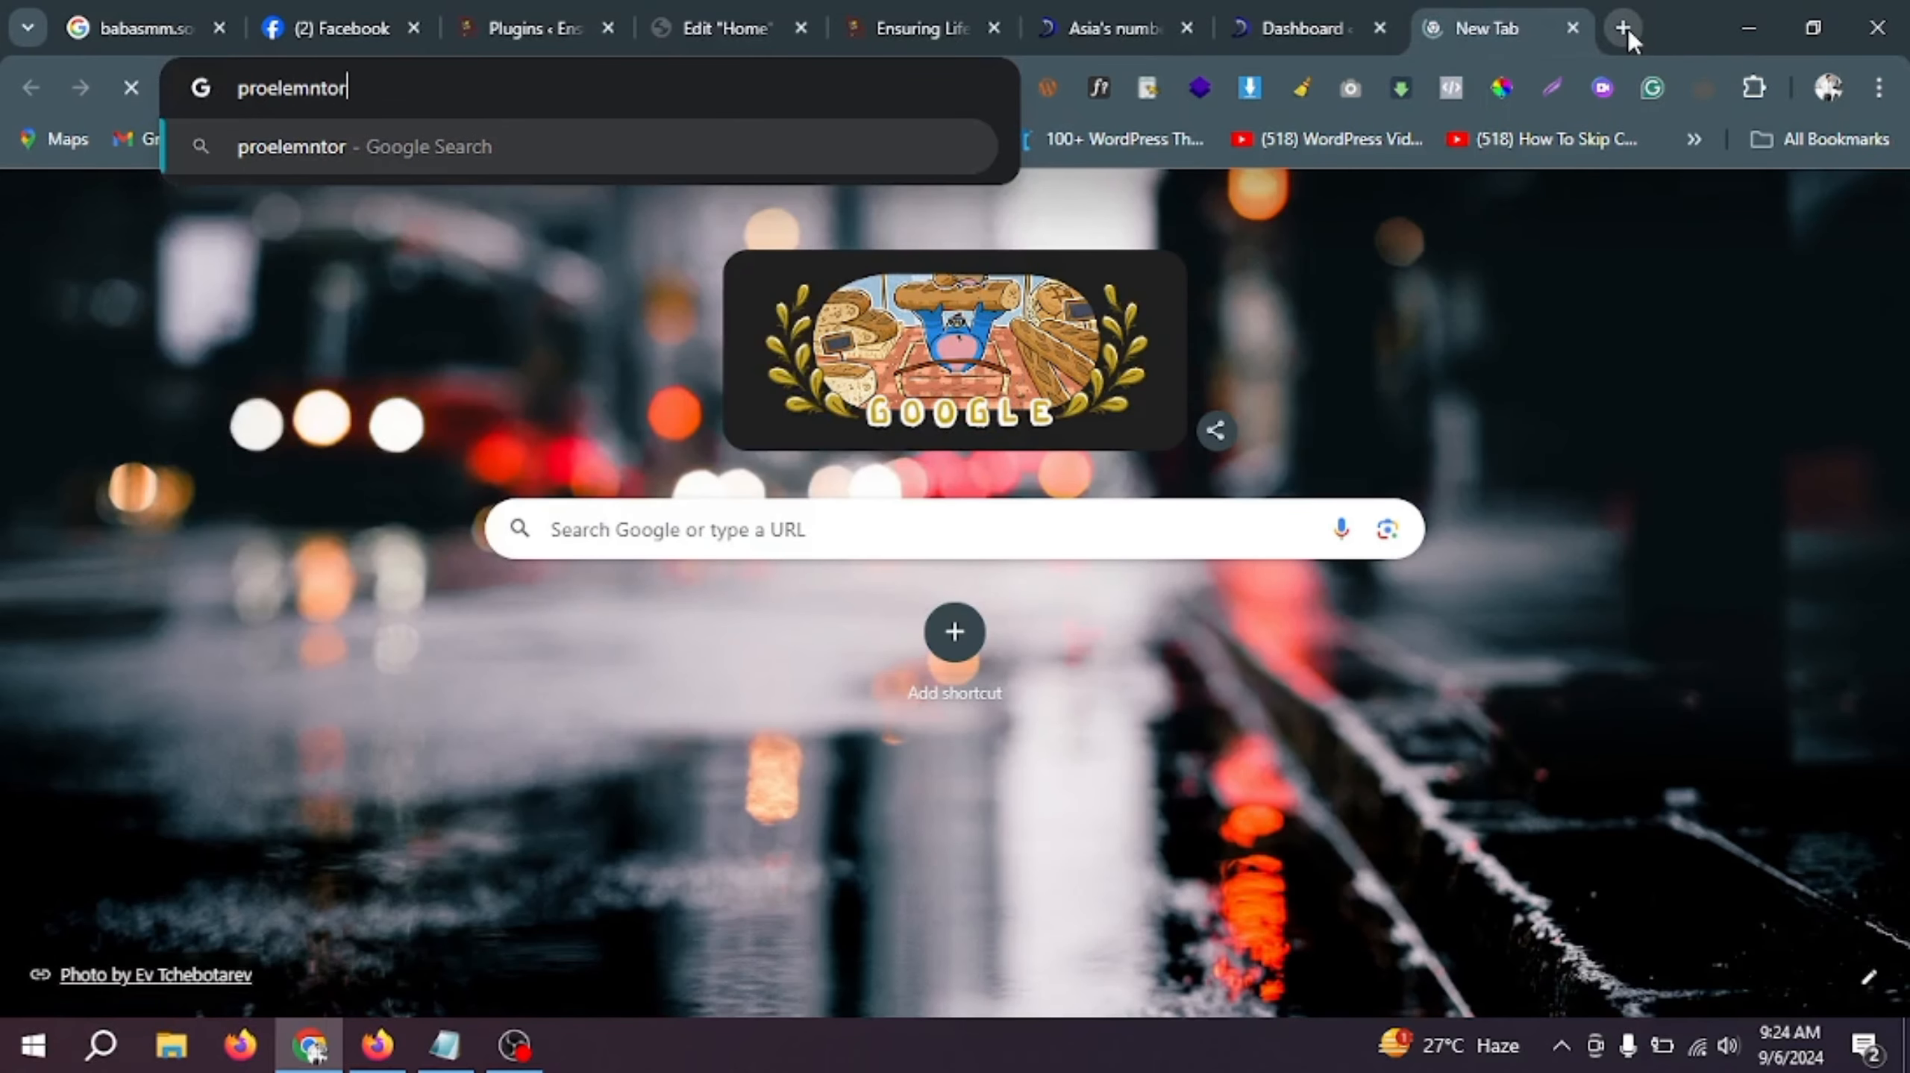
pyautogui.press('Return')
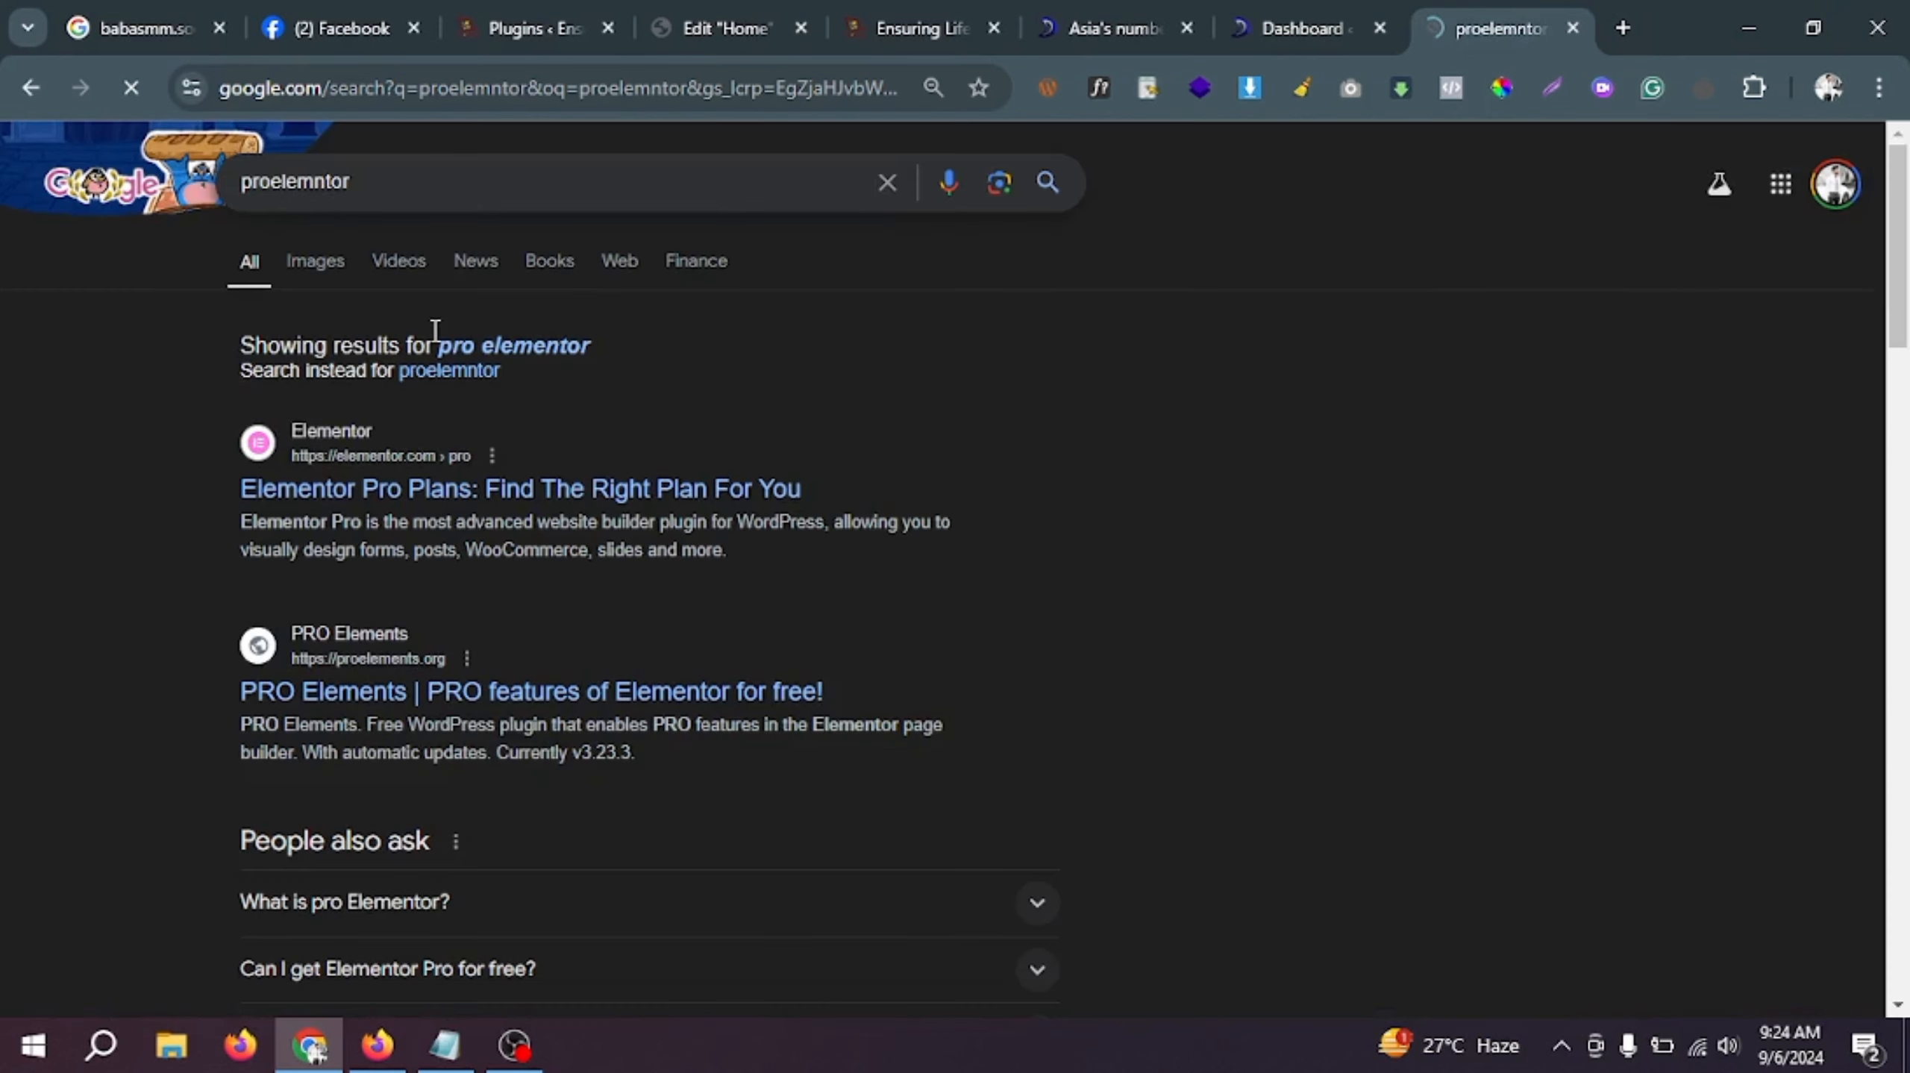
pyautogui.scroll(-2, 469, 554)
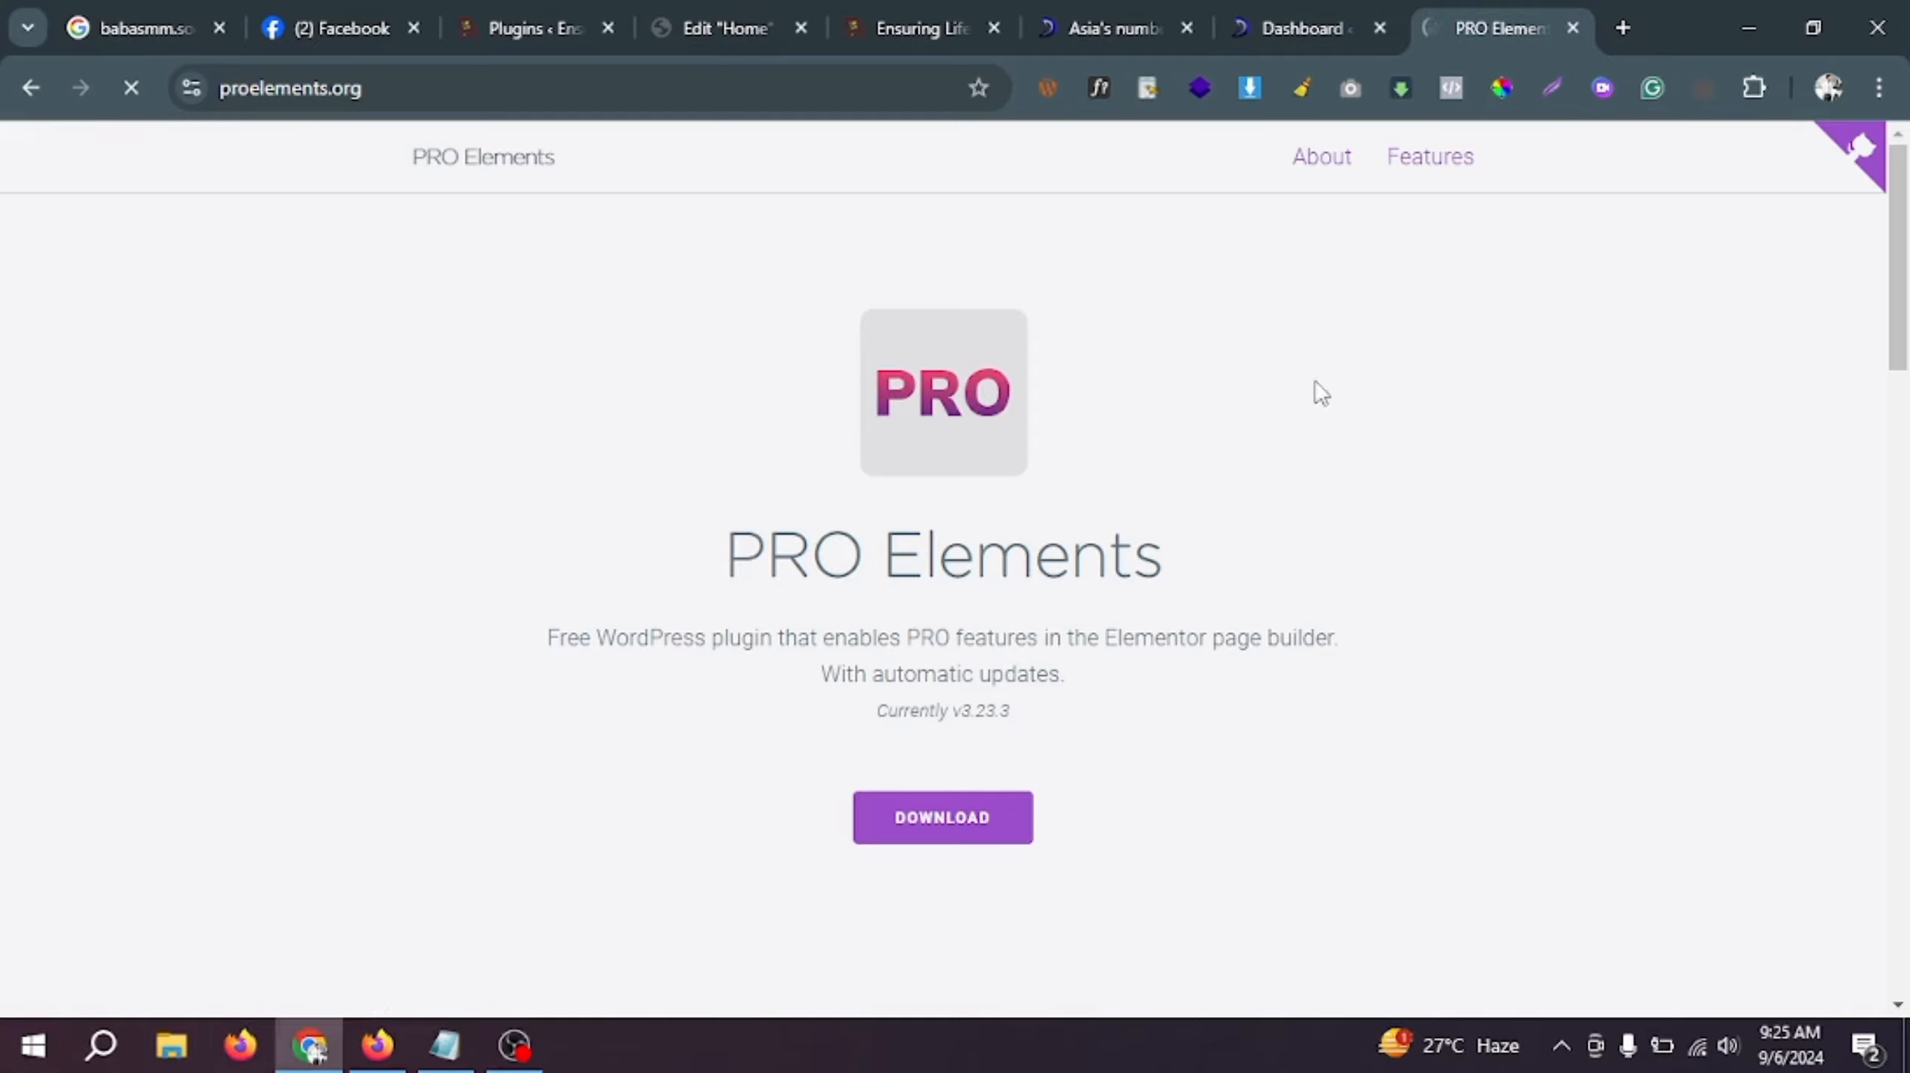
pyautogui.click(1573, 30)
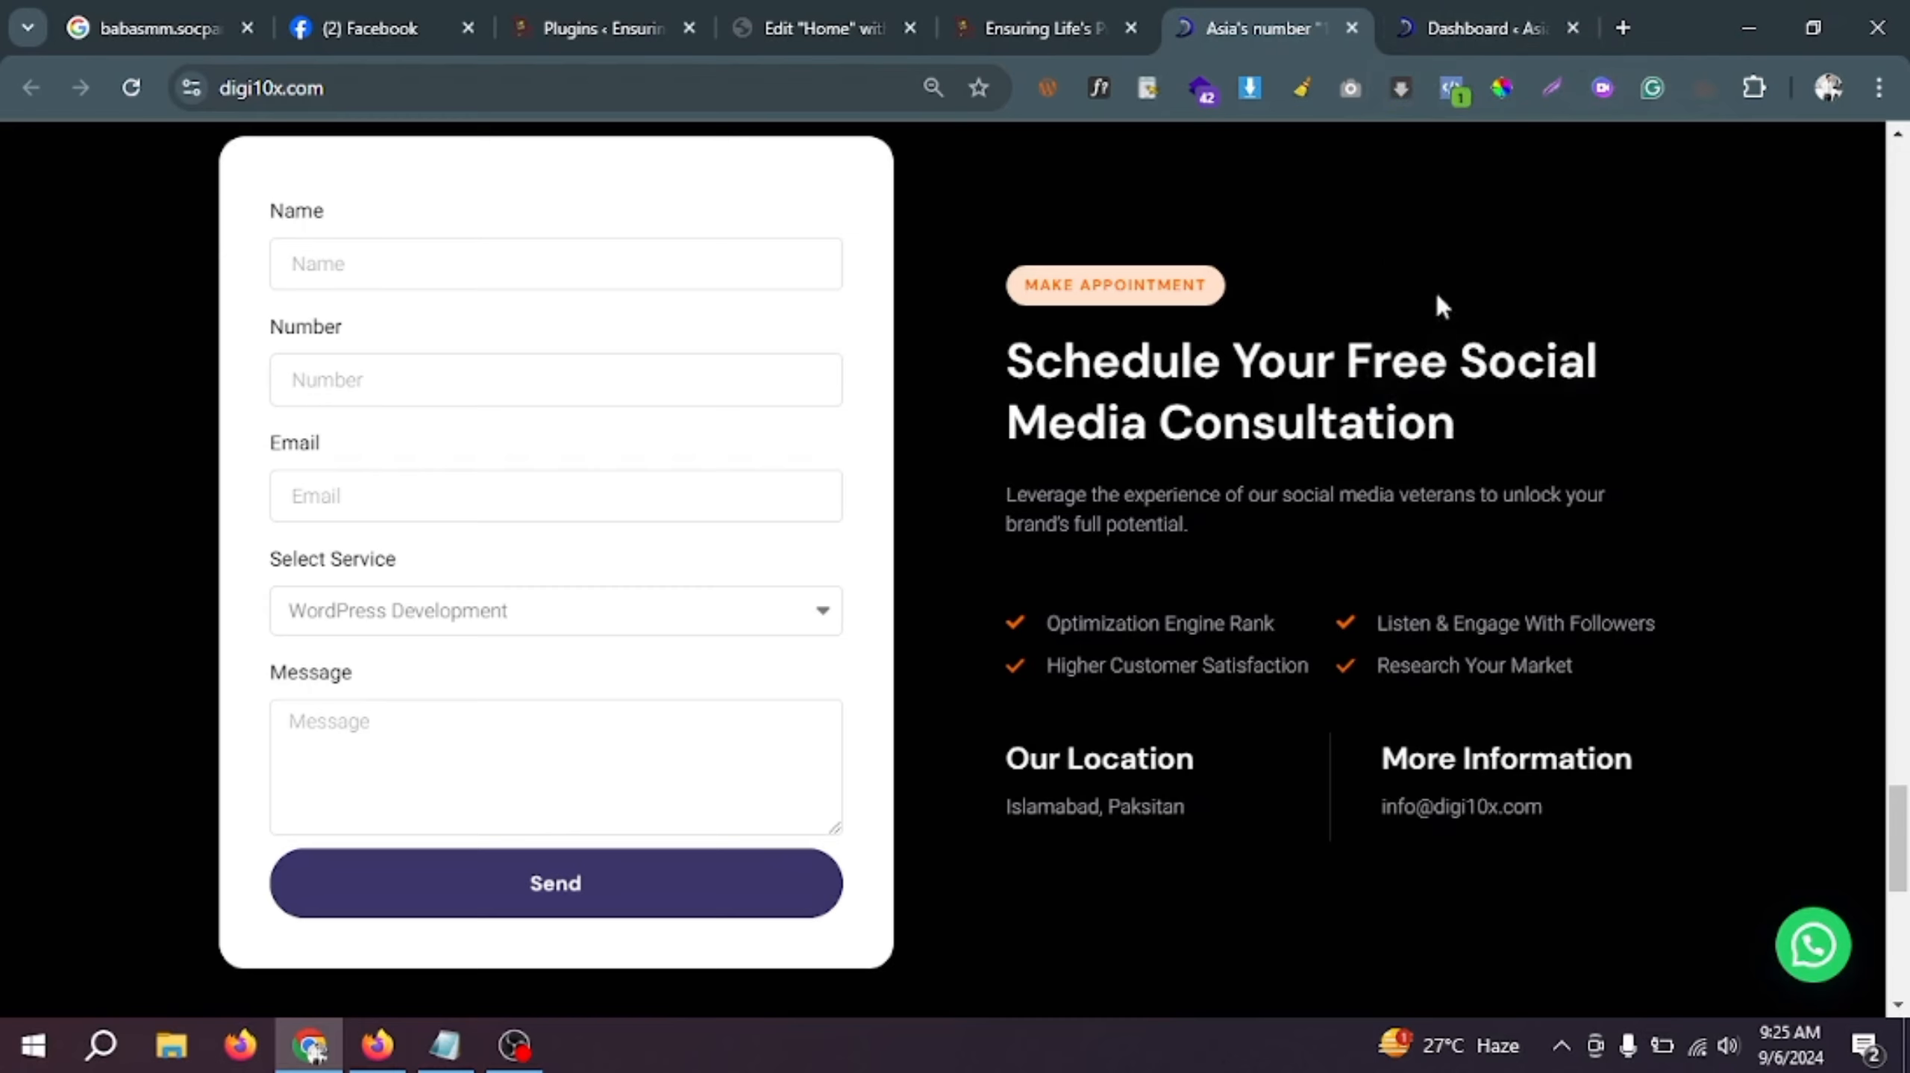
# Step: Reload the digi10x.com home page and place its WordPress dashboard tab ahead of it
pyautogui.click(1436, 15)
pyautogui.click(1282, 12)
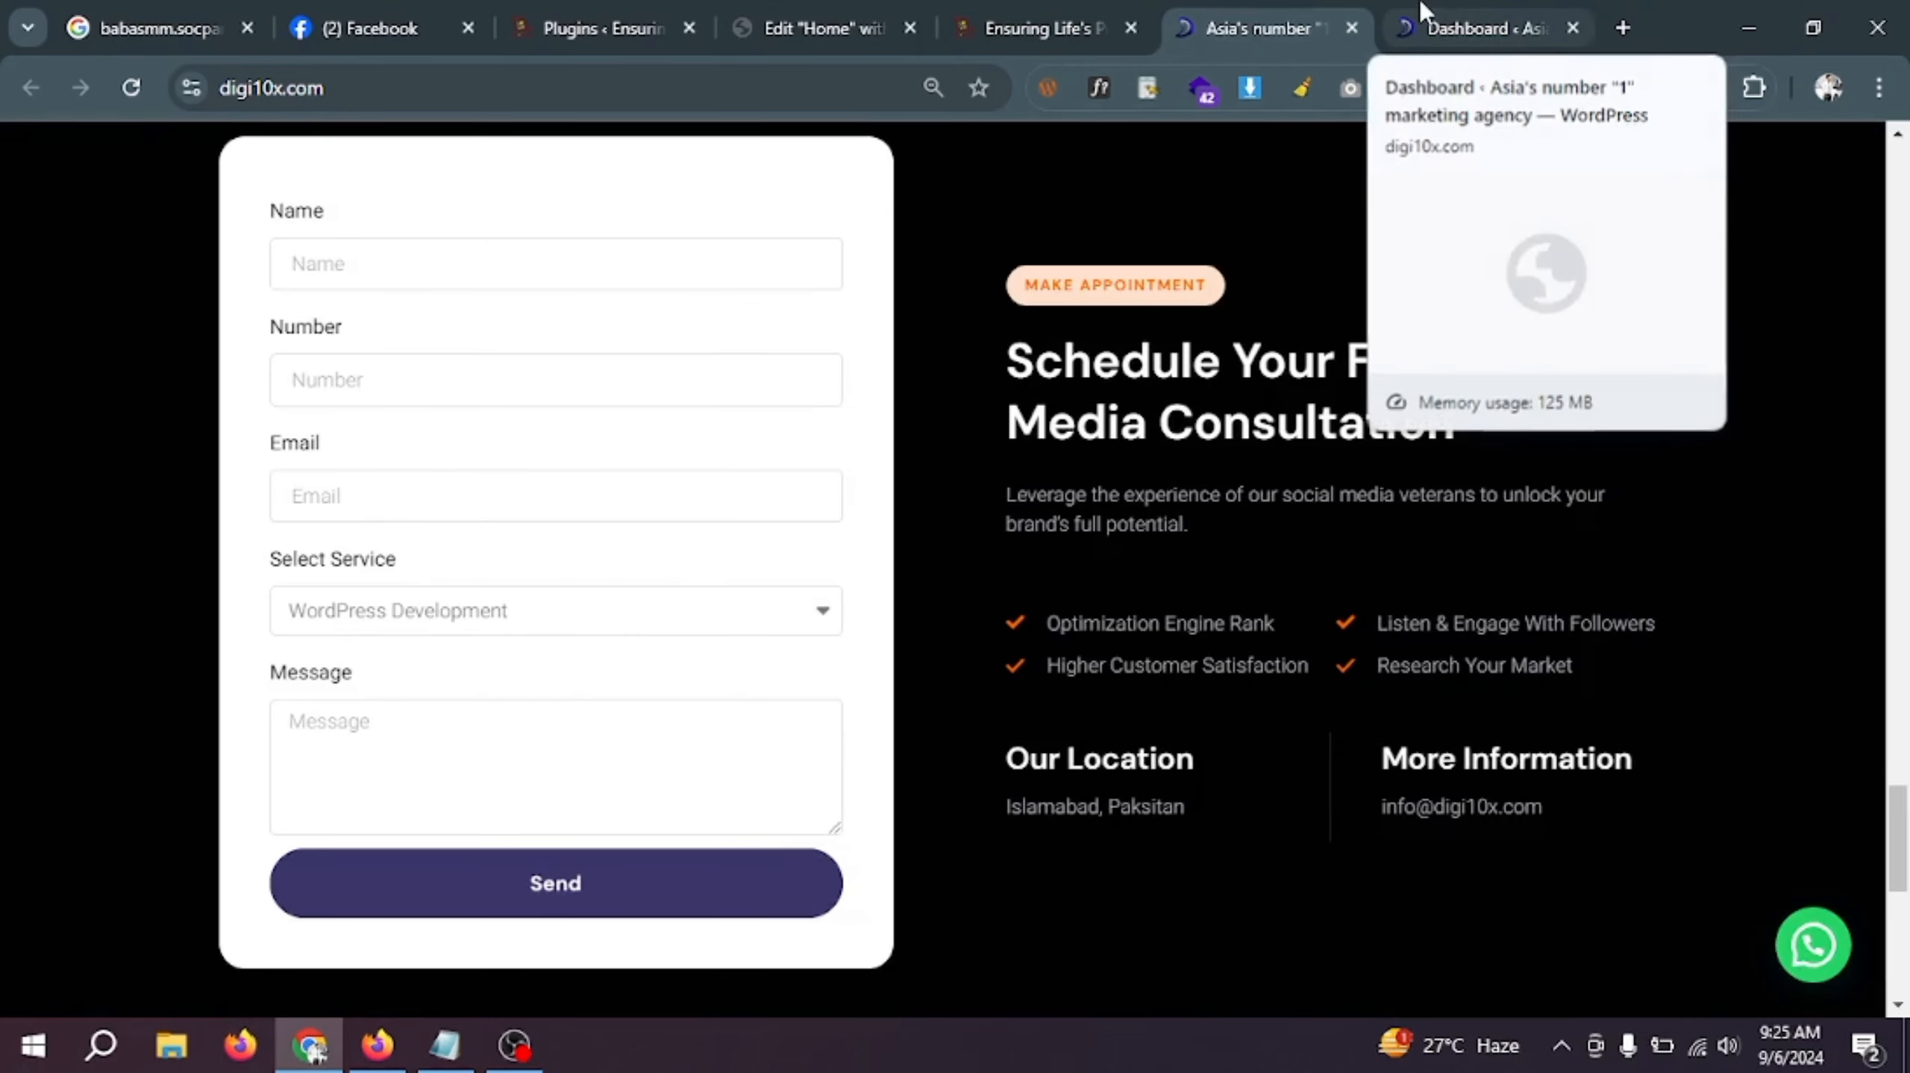
pyautogui.scroll(5, 1104, 669)
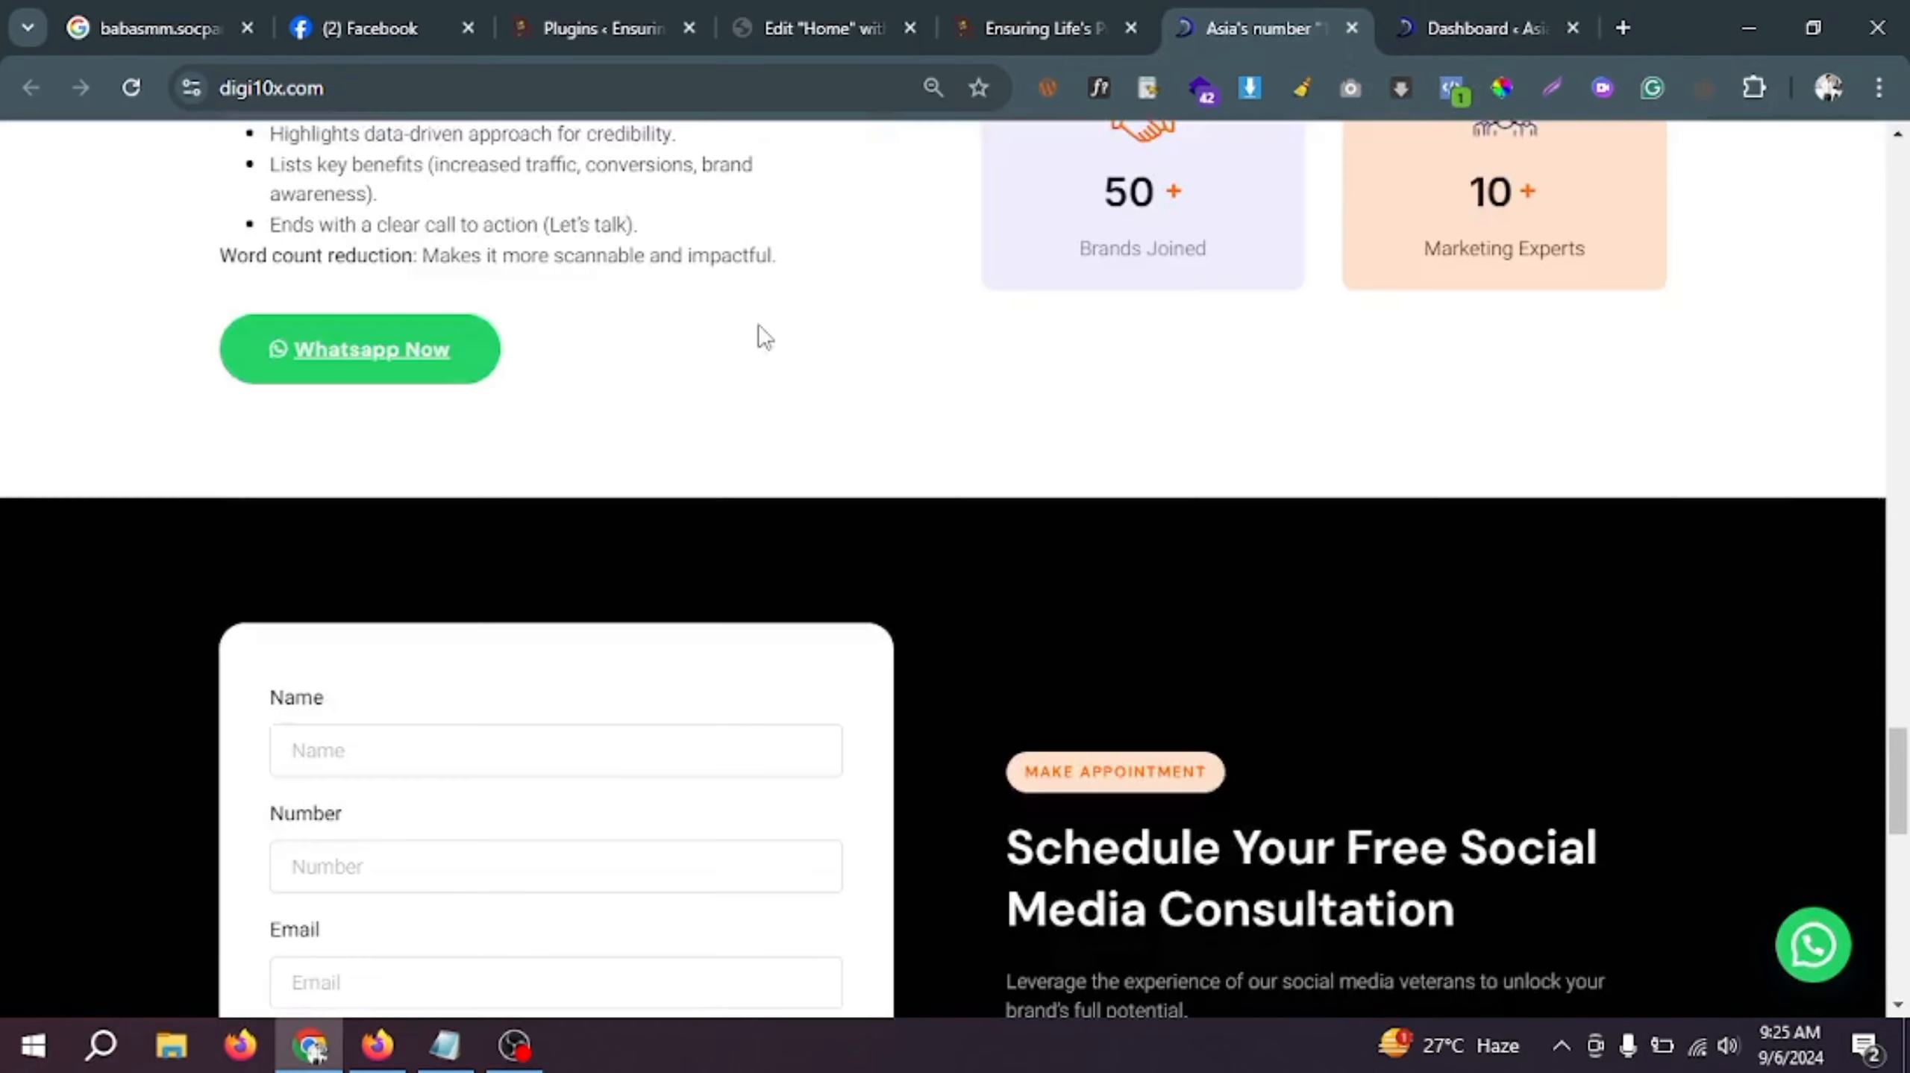
pyautogui.click(131, 88)
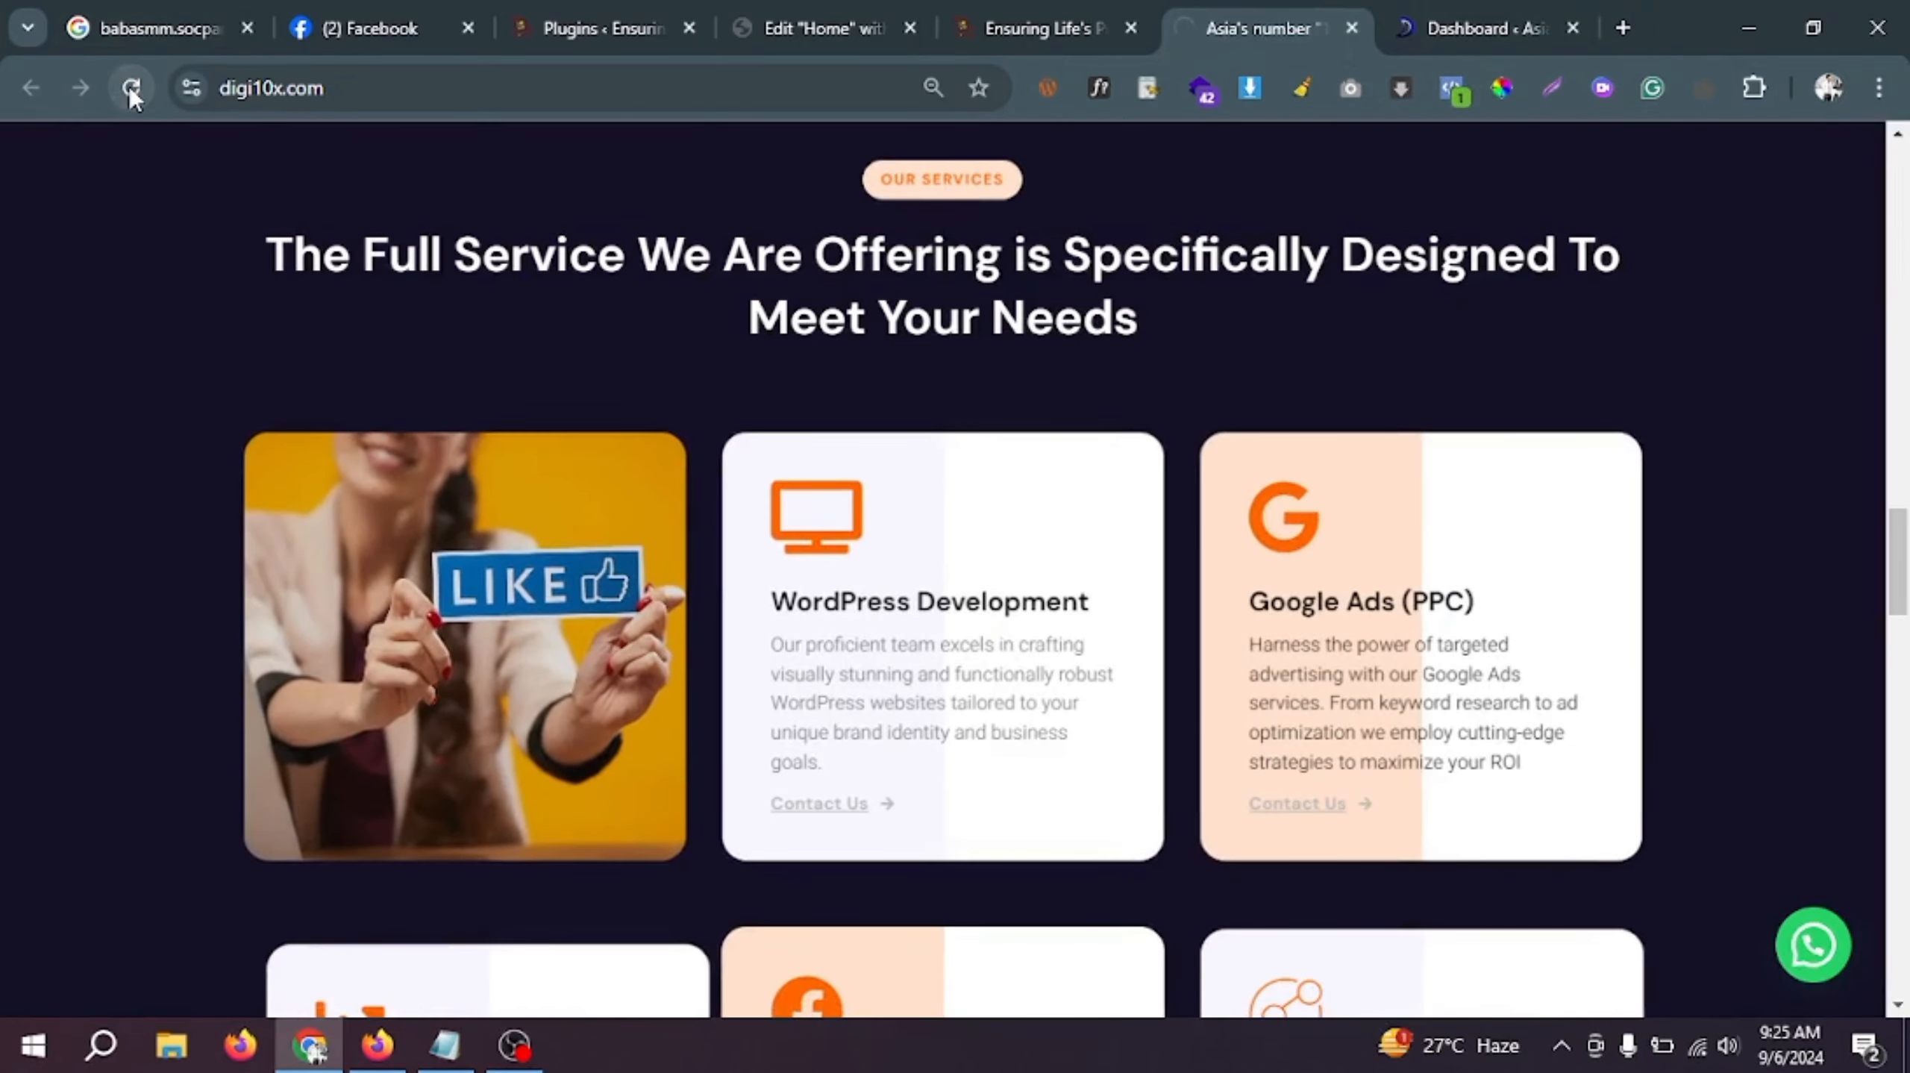
pyautogui.click(1488, 28)
pyautogui.moveTo(1488, 28); pyautogui.dragTo(1269, 27)
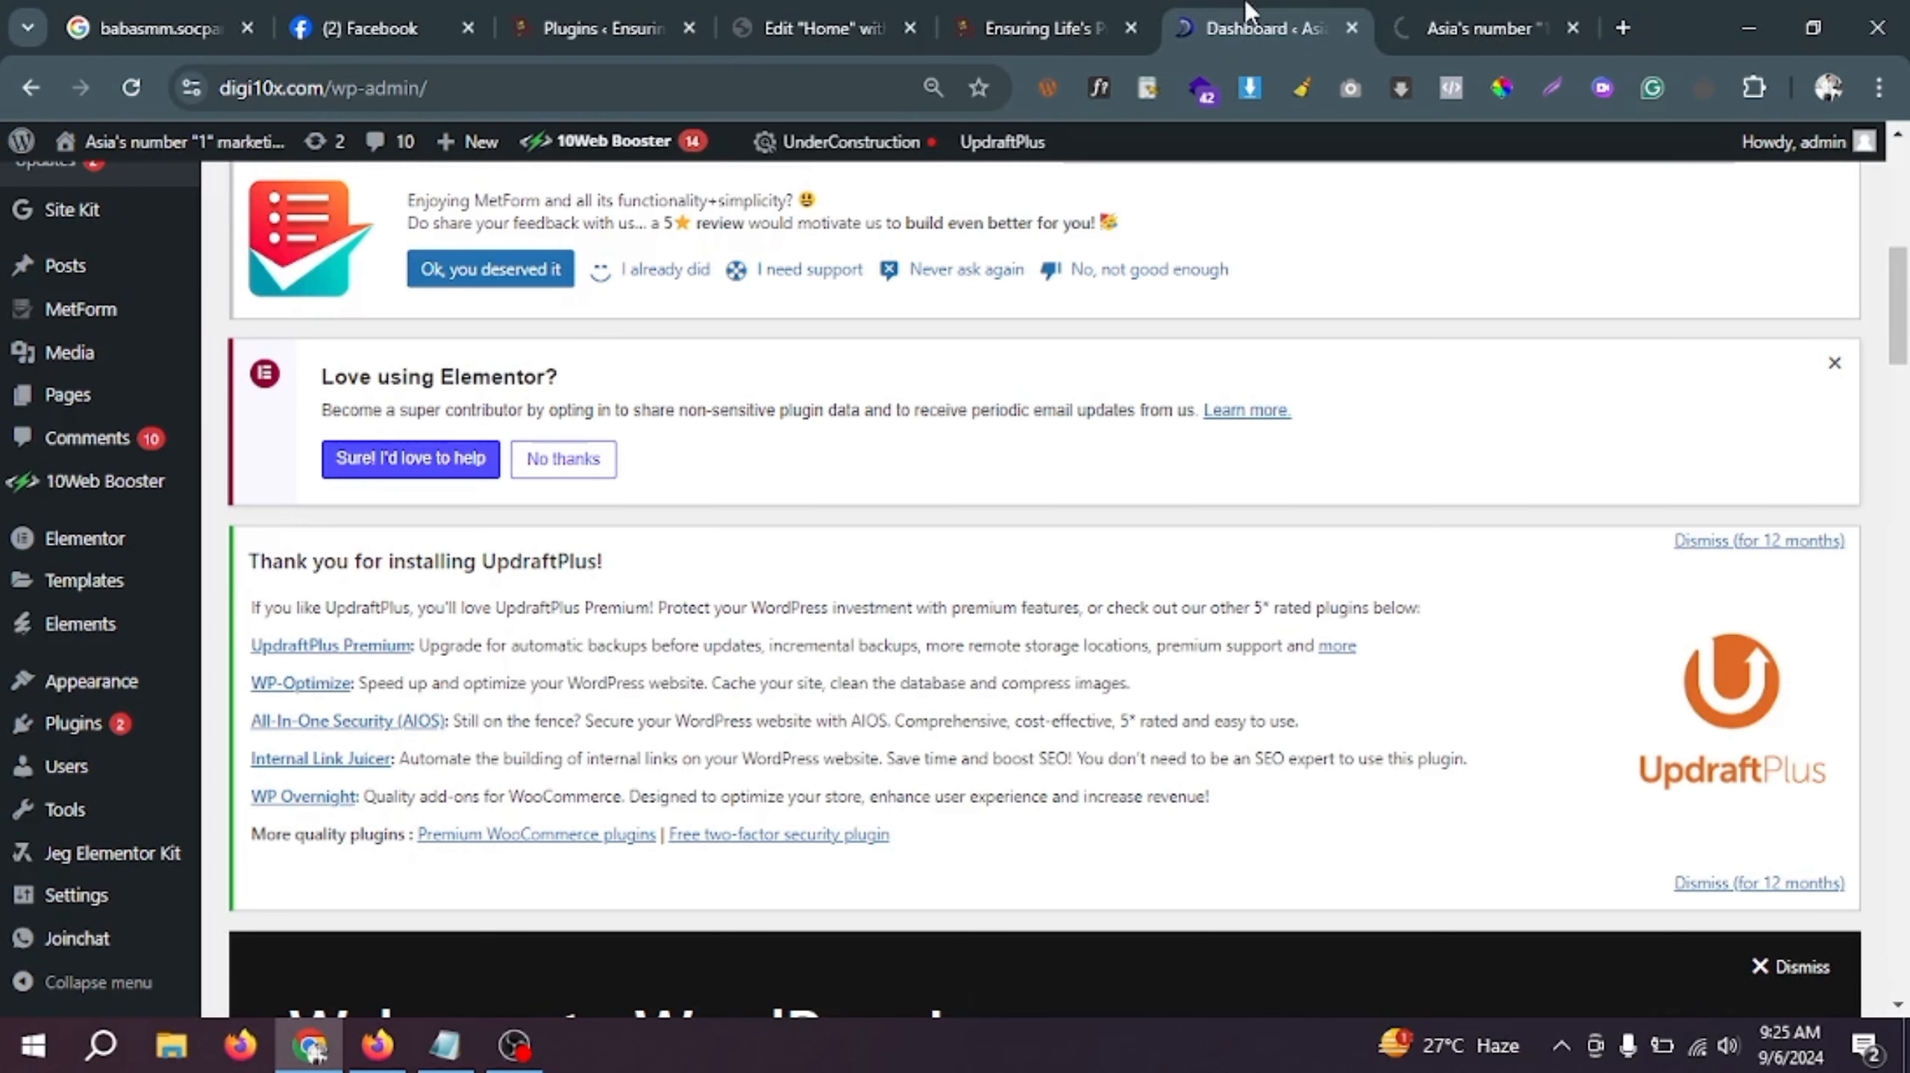
pyautogui.click(1519, 10)
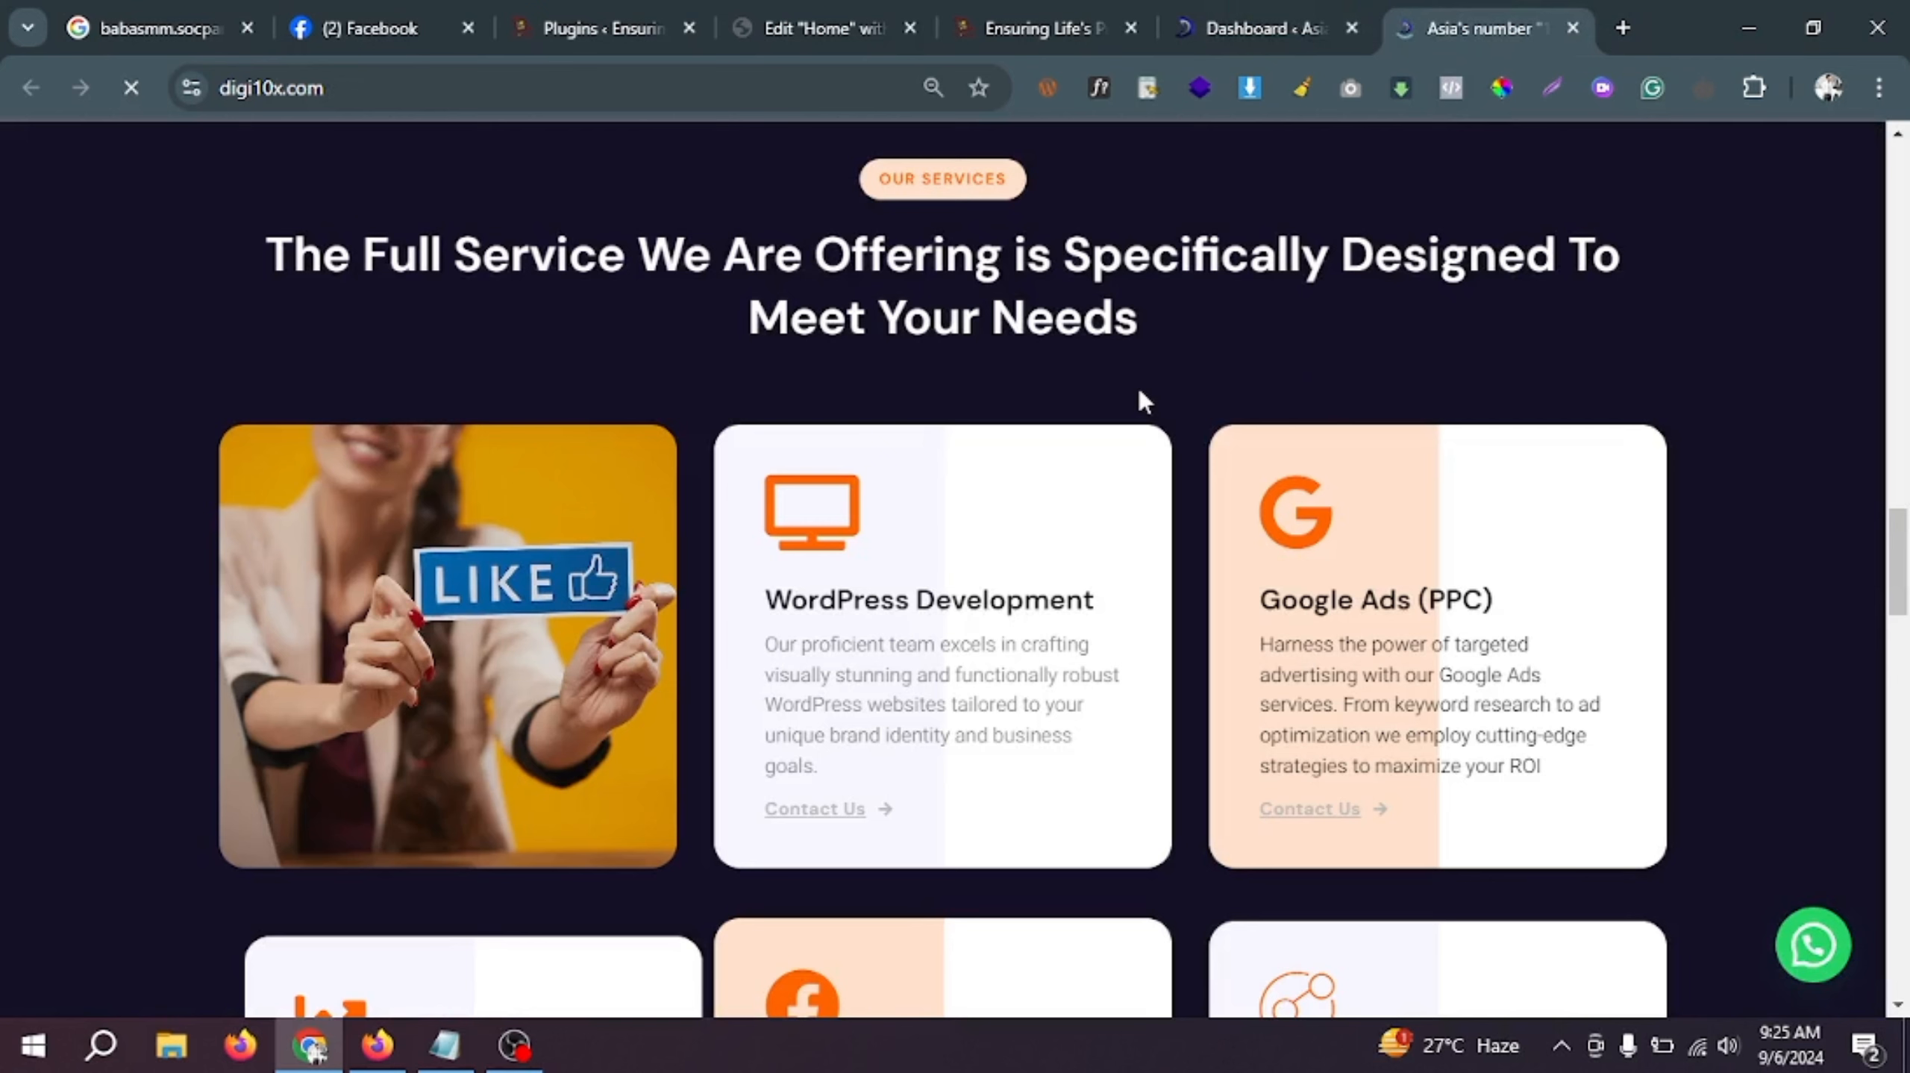
# Step: Place the fleximed.ae tab beside the digi10x.com home page and review the form's From city list
pyautogui.click(1120, 18)
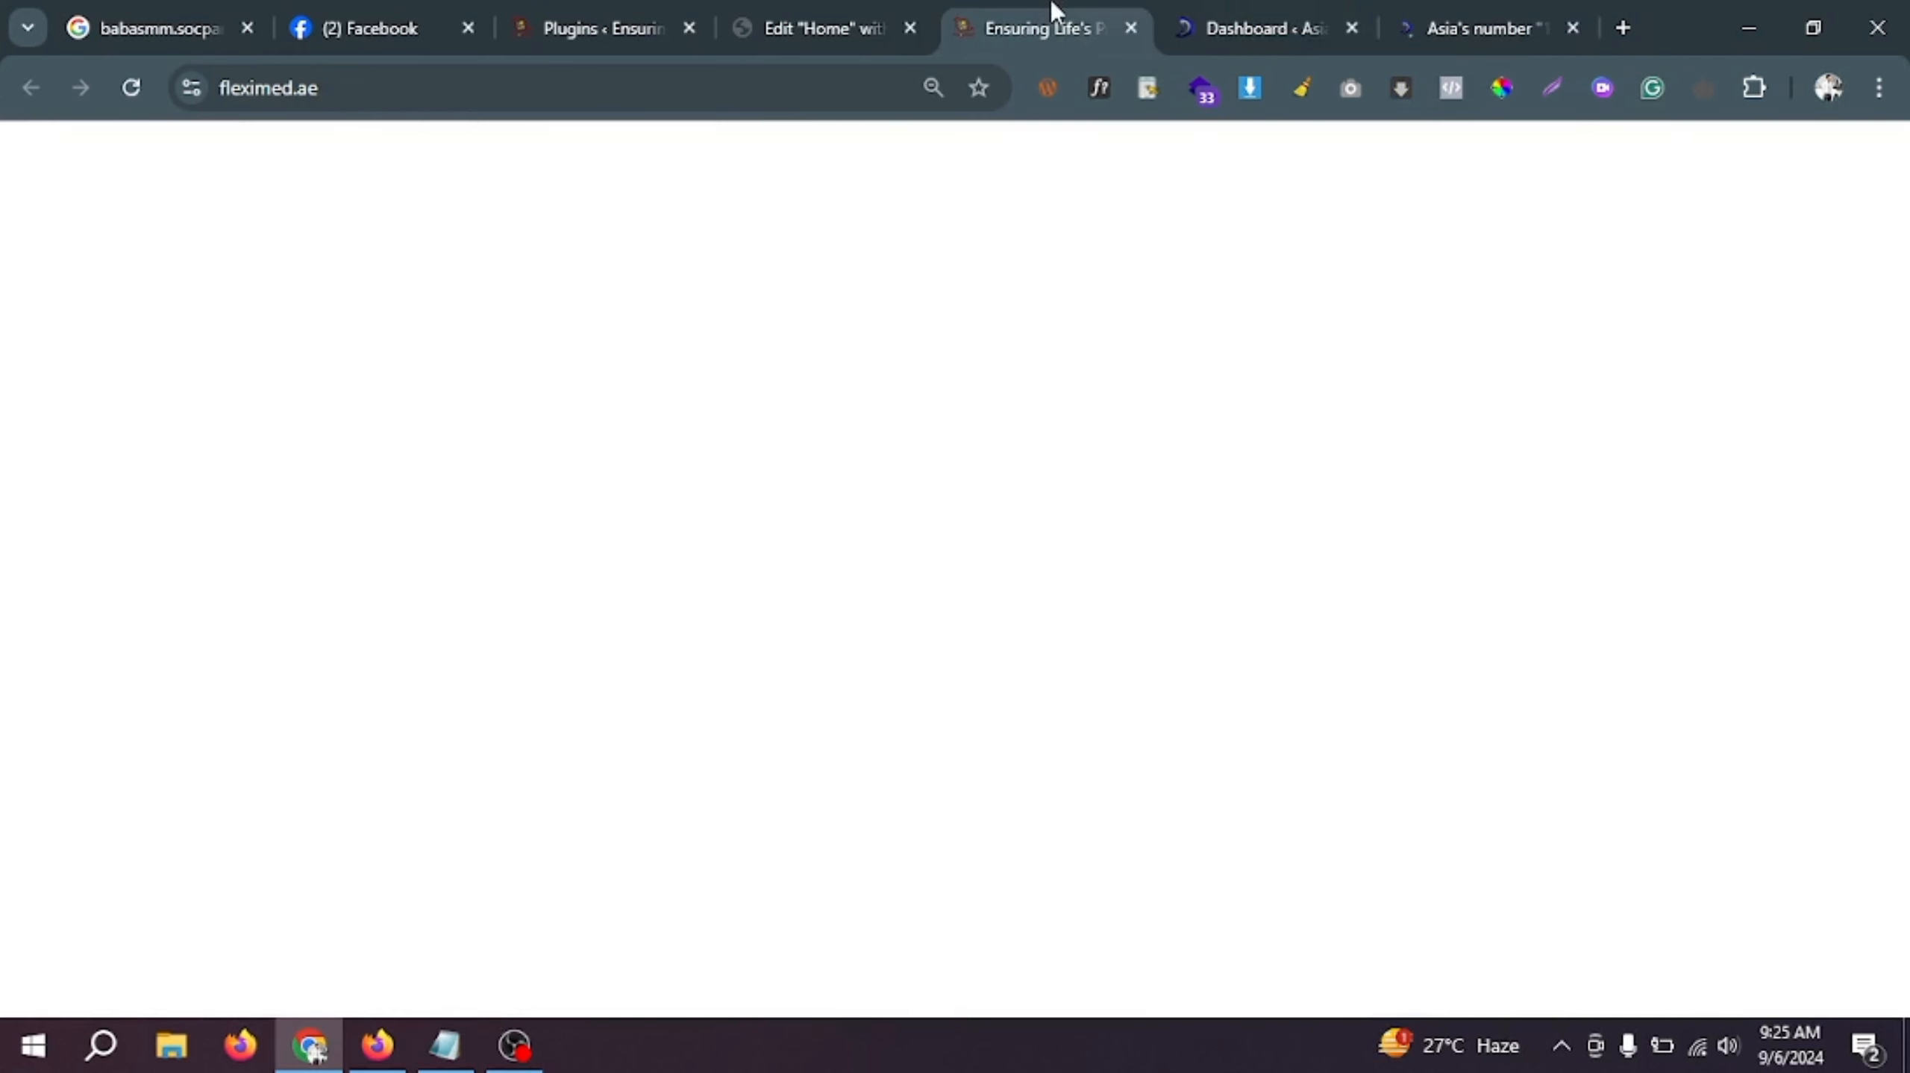
pyautogui.moveTo(1121, 17); pyautogui.dragTo(1157, 9)
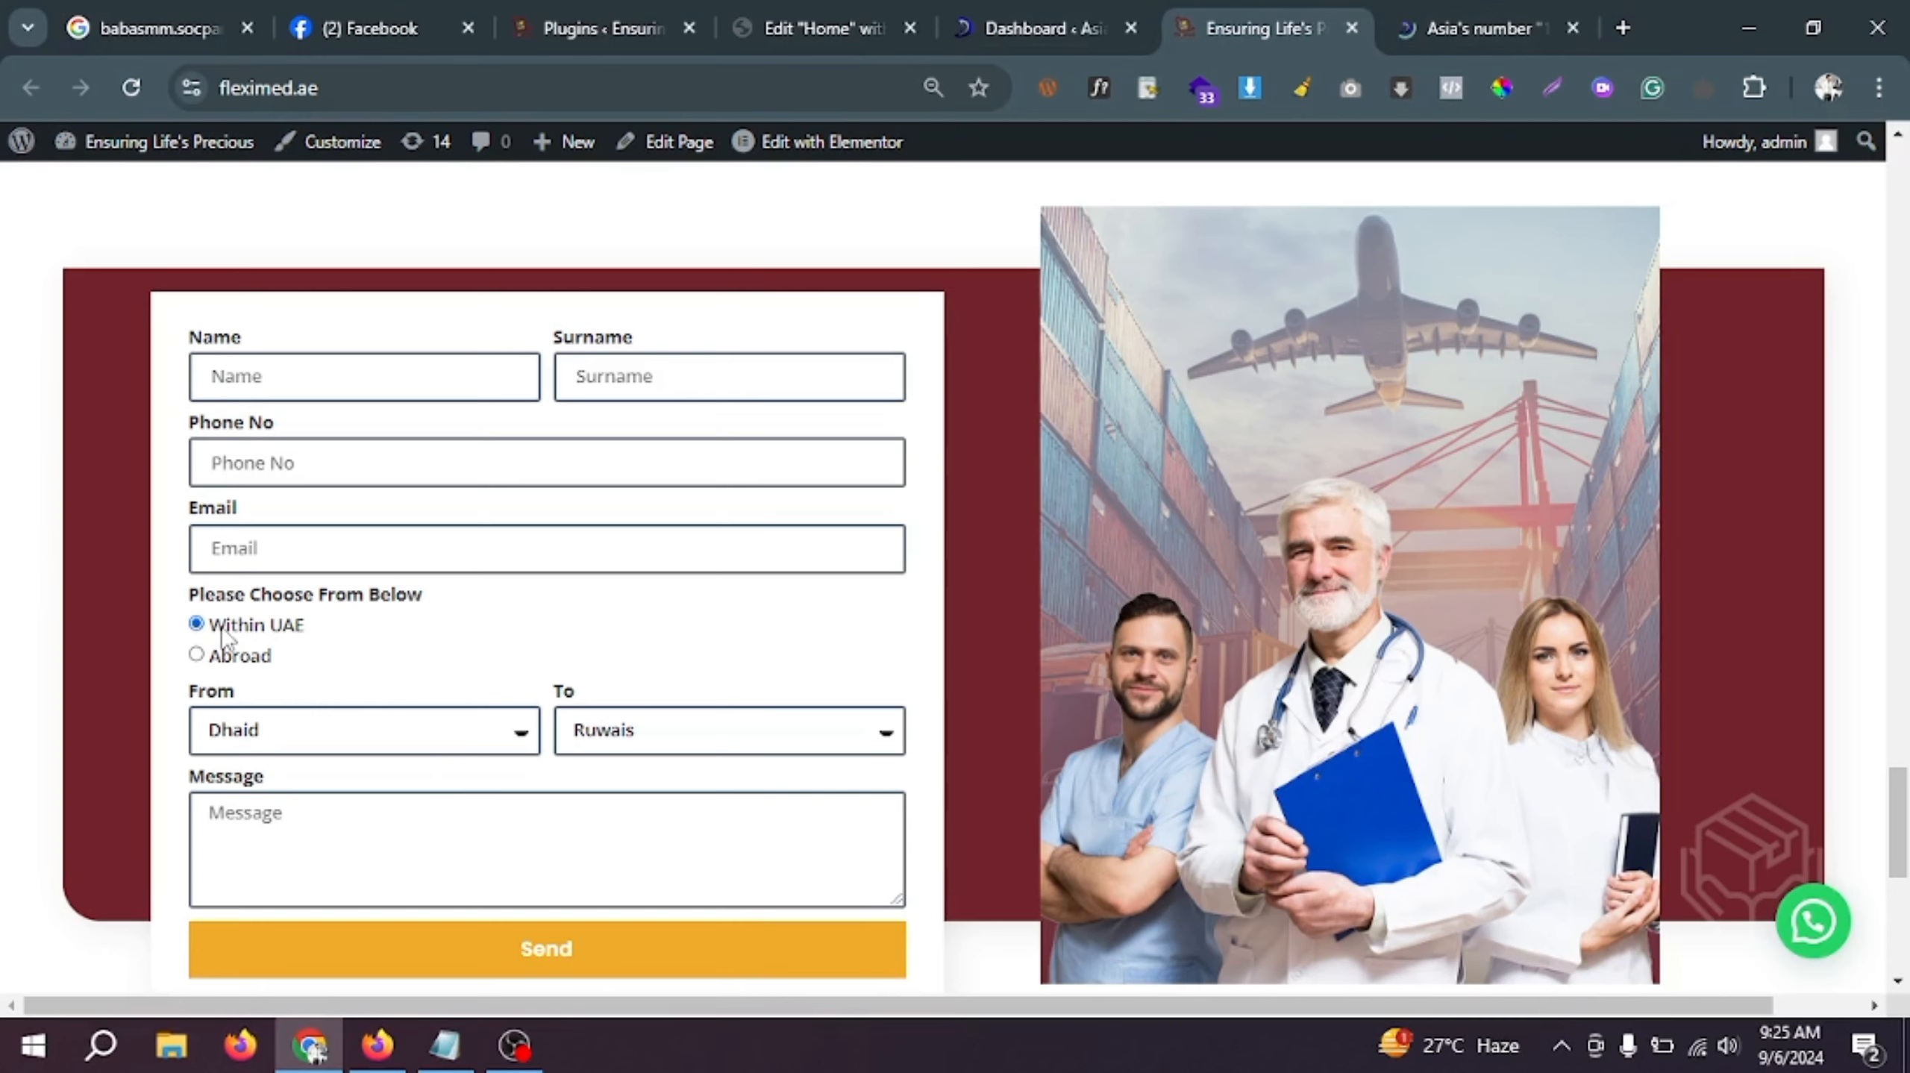
pyautogui.click(631, 726)
pyautogui.click(631, 726)
pyautogui.click(511, 744)
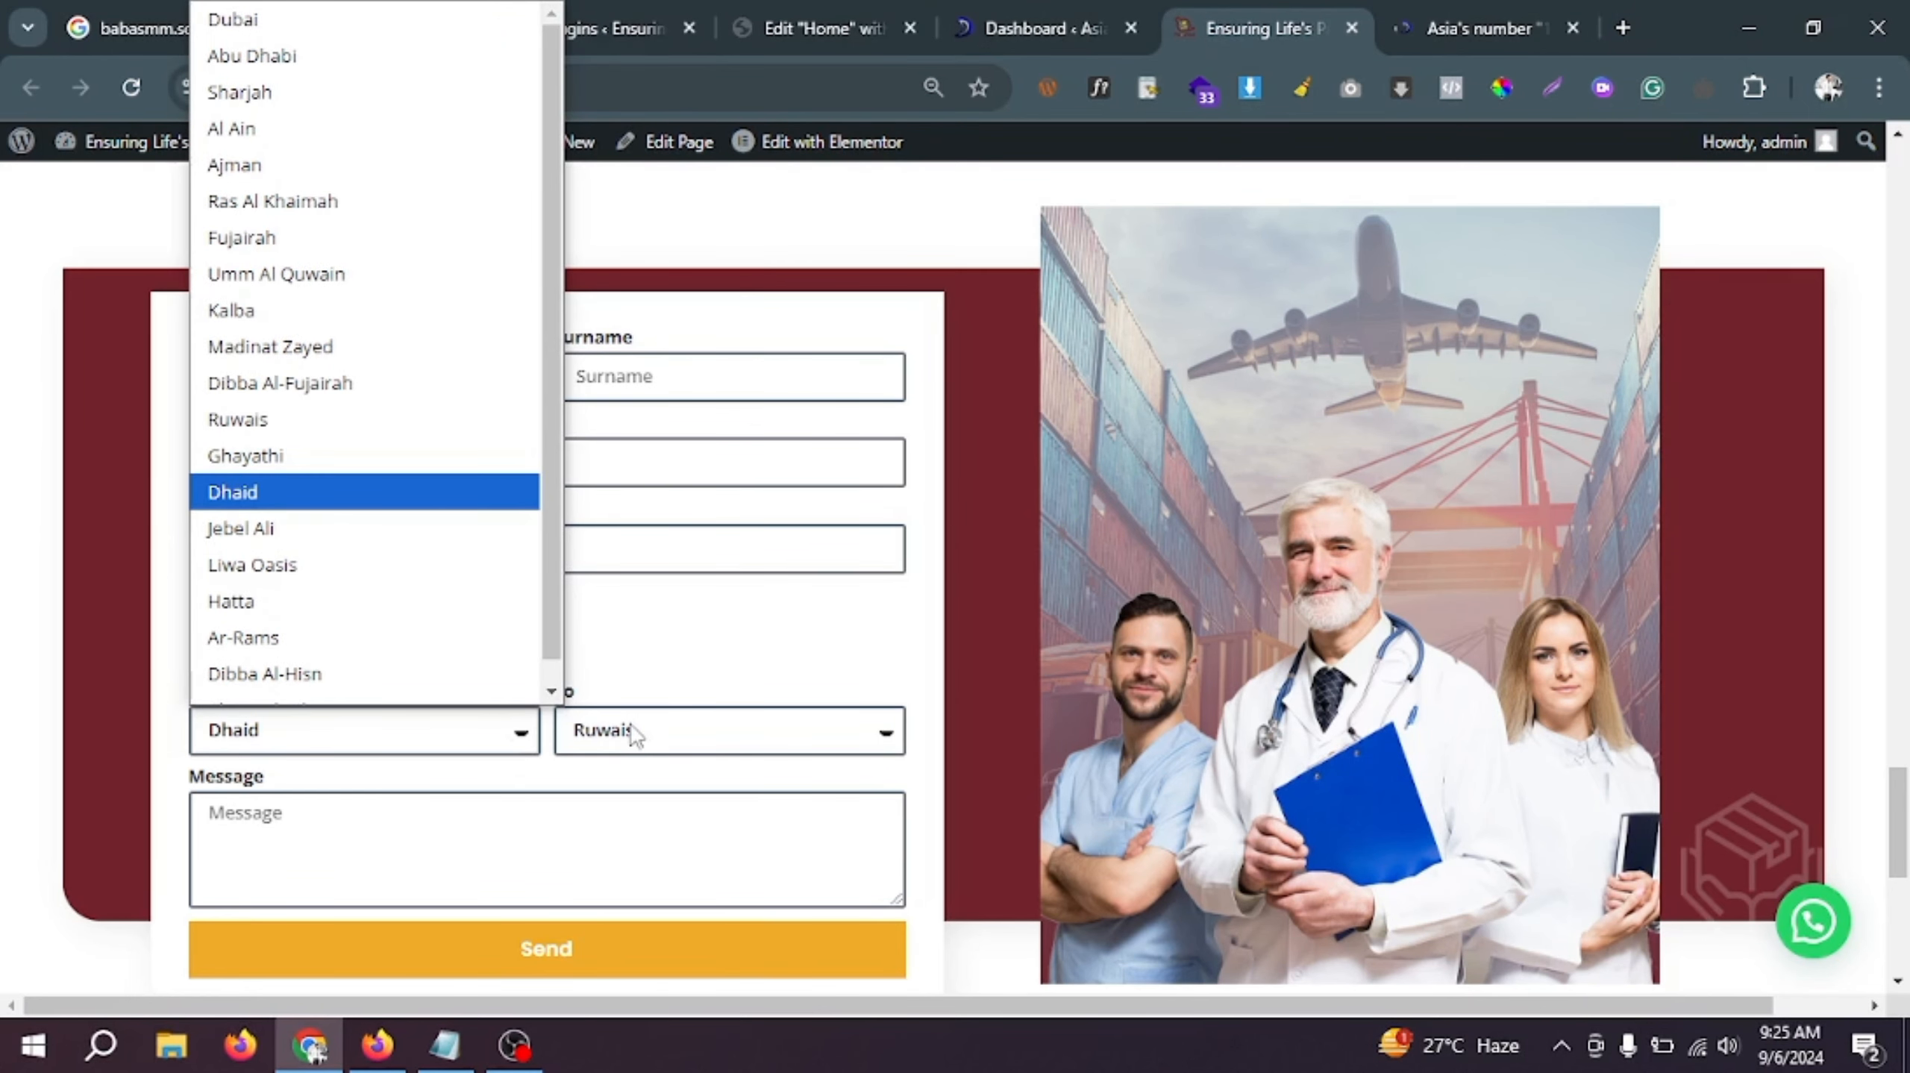
pyautogui.click(709, 663)
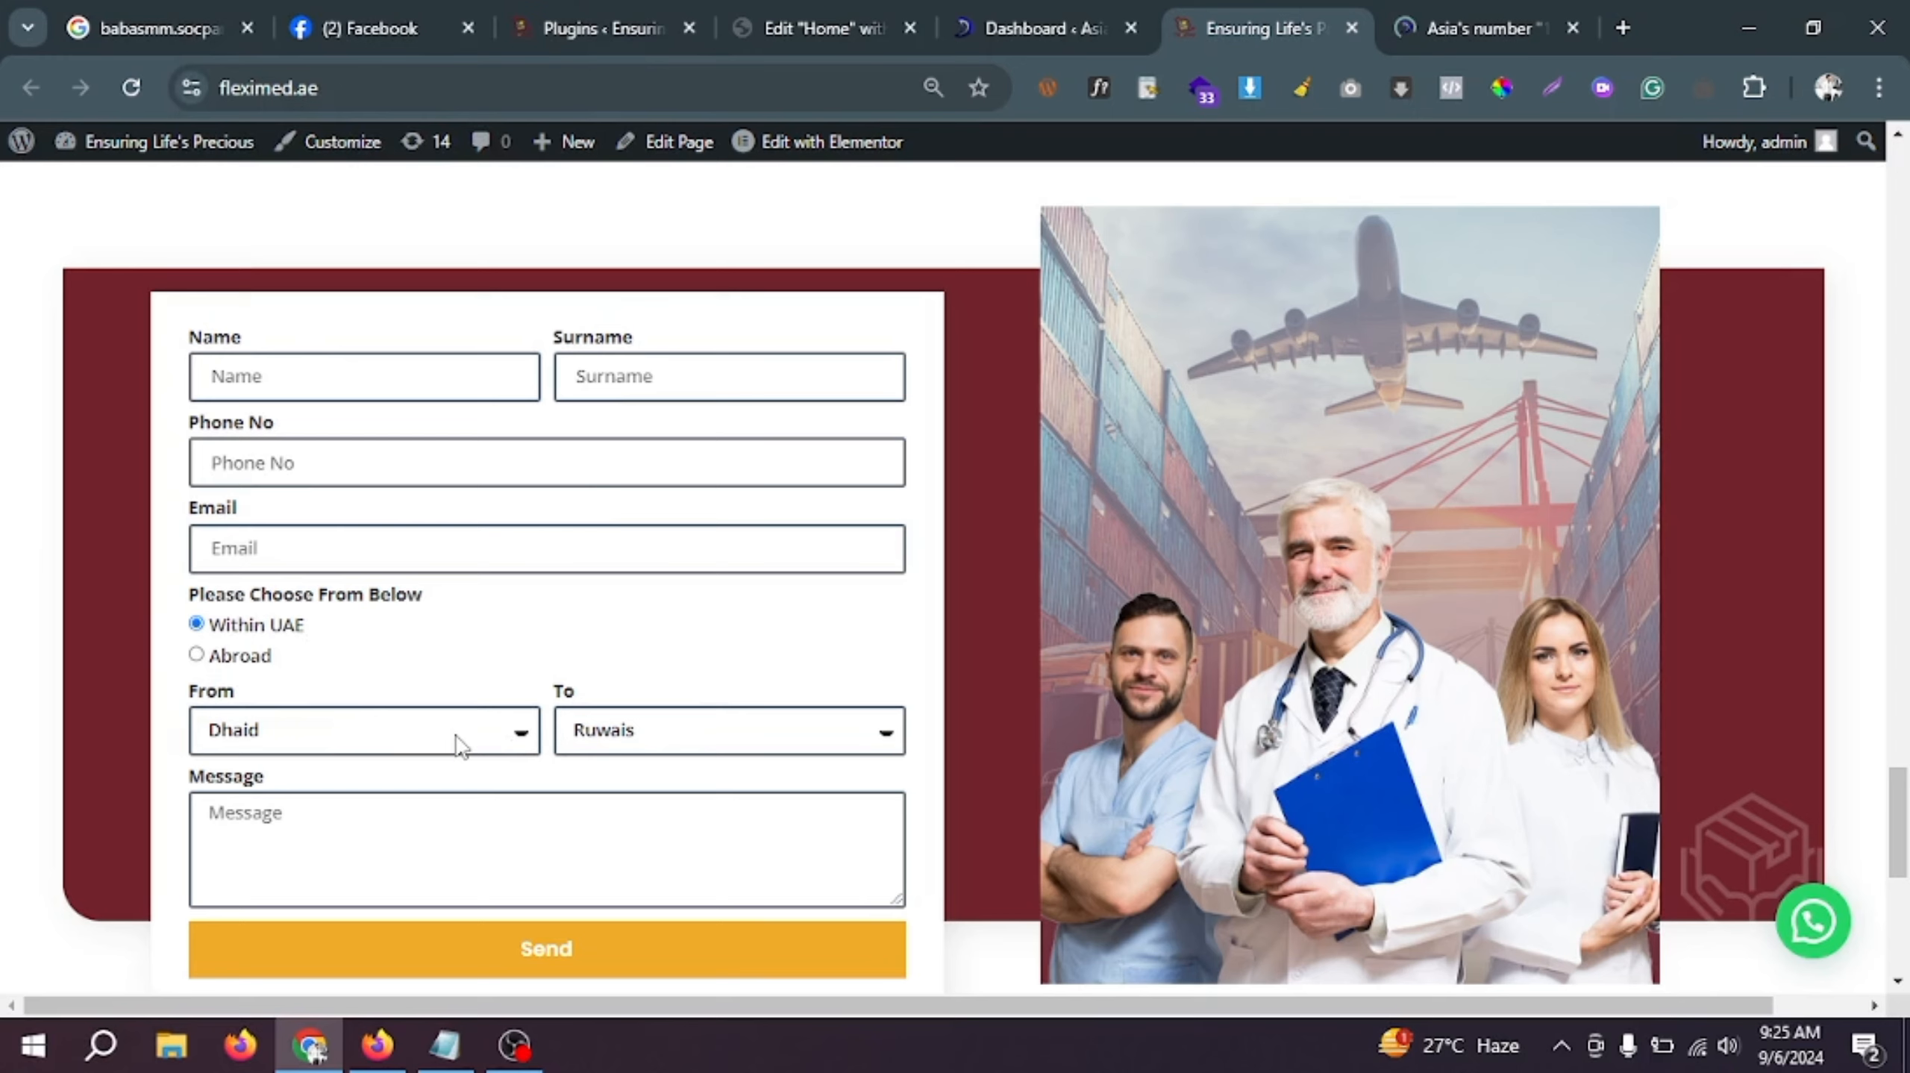
# Step: Open the digi10x.com home page in Elementor in a new tab and open its contact form widget for editing
pyautogui.click(1454, 17)
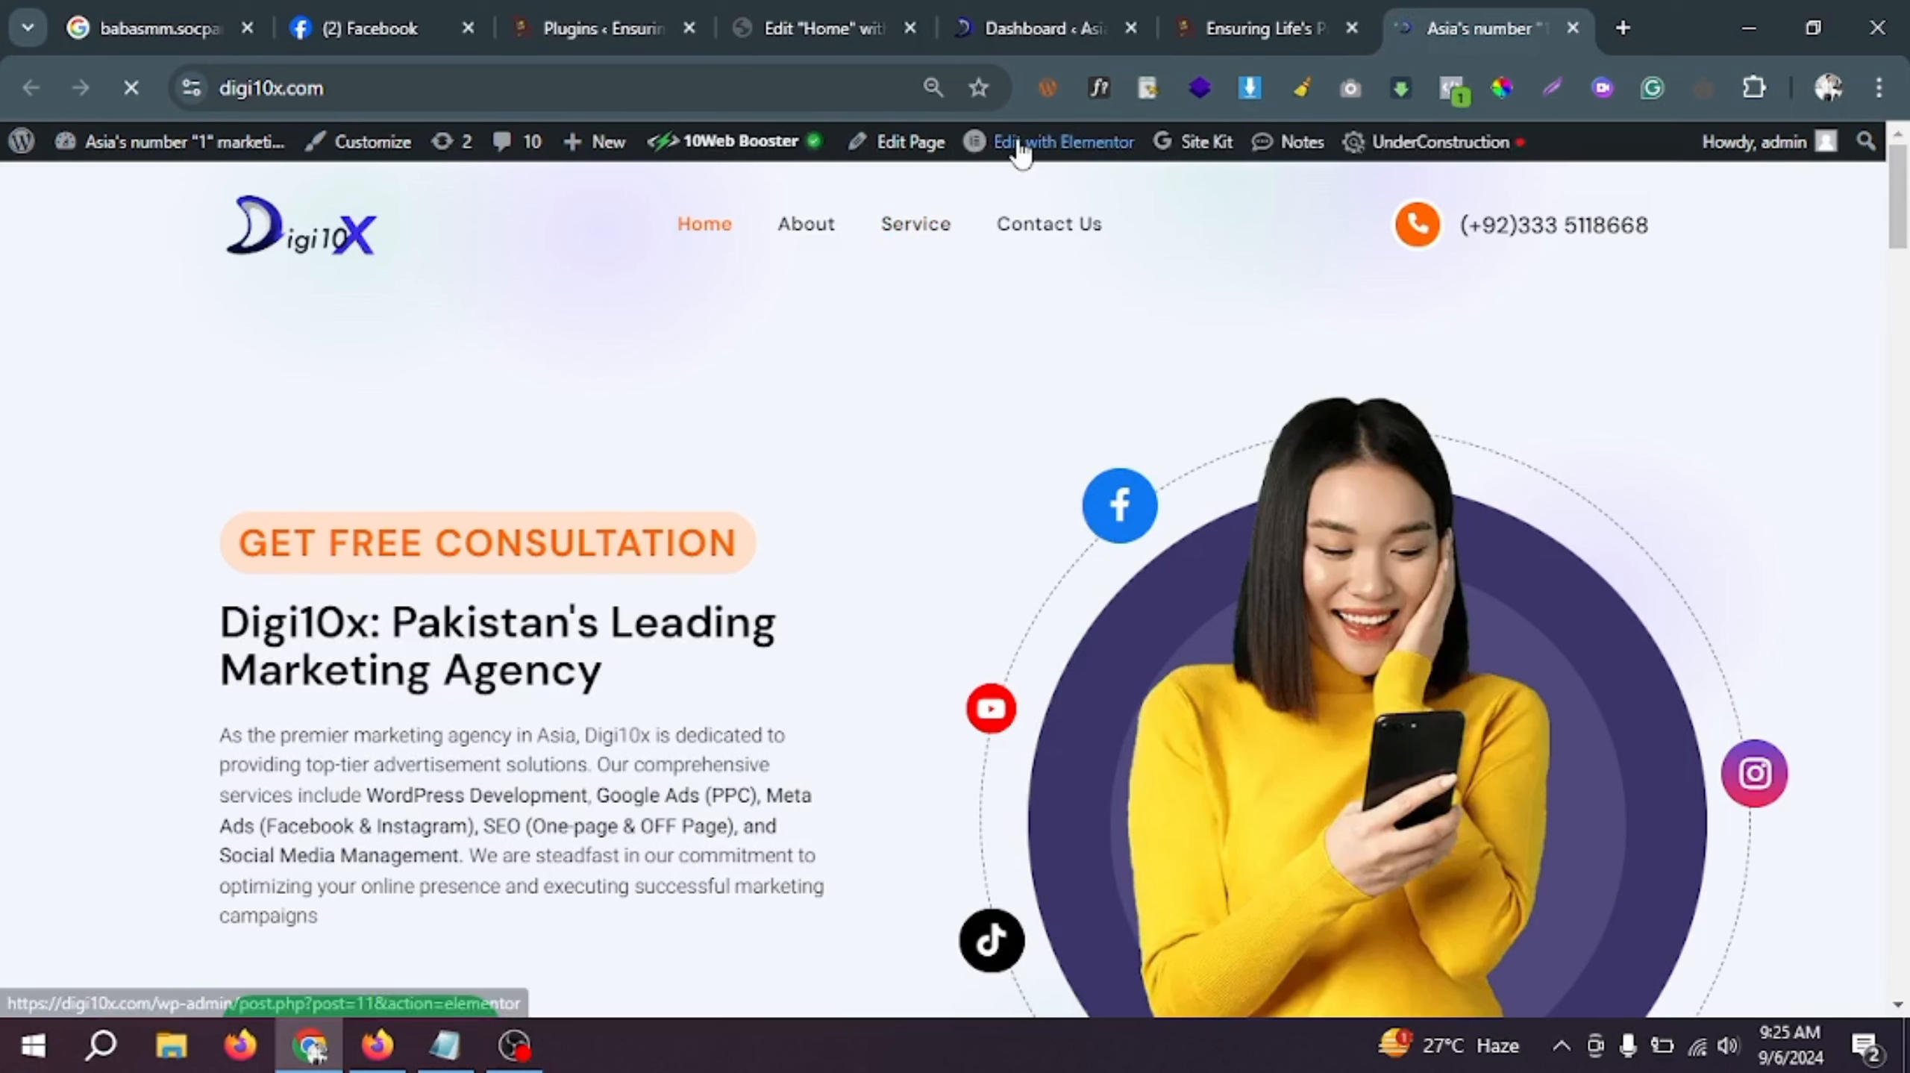
pyautogui.moveTo(1020, 150)
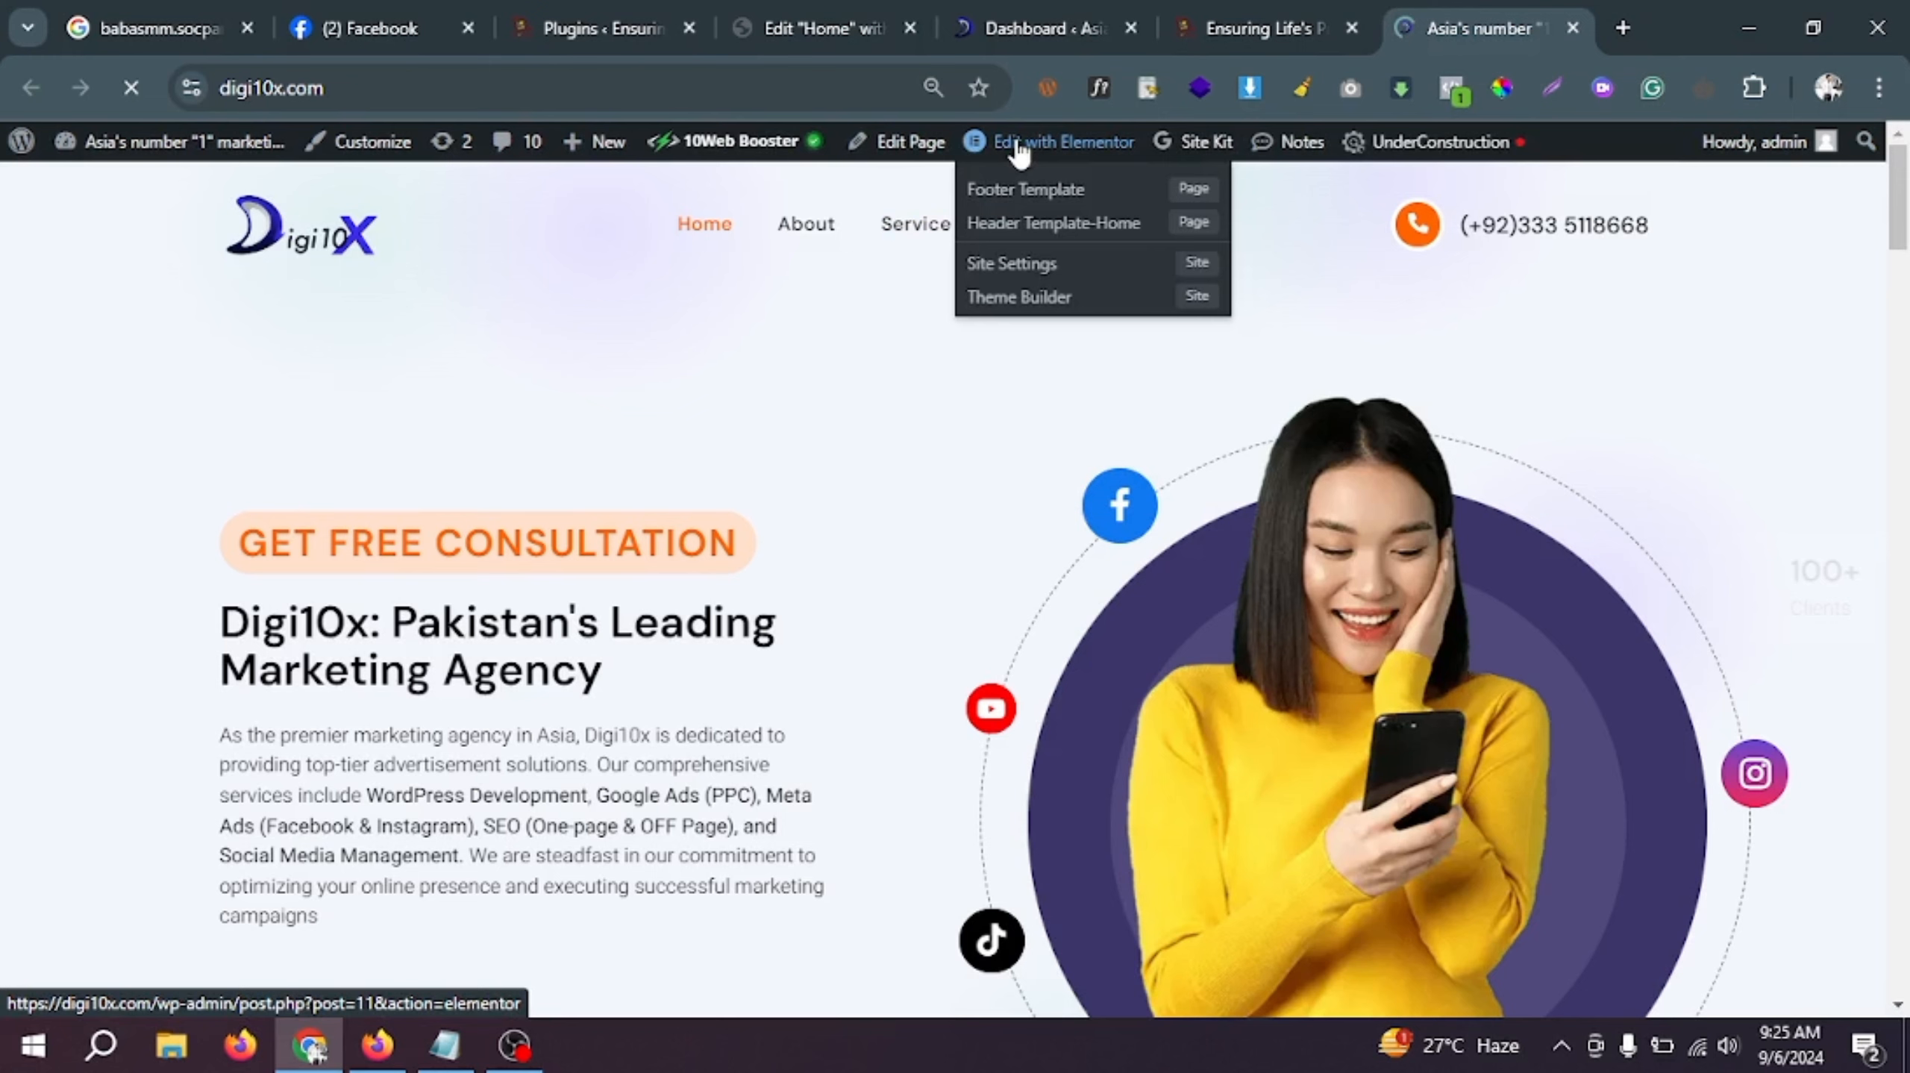
pyautogui.middleClick(1020, 150)
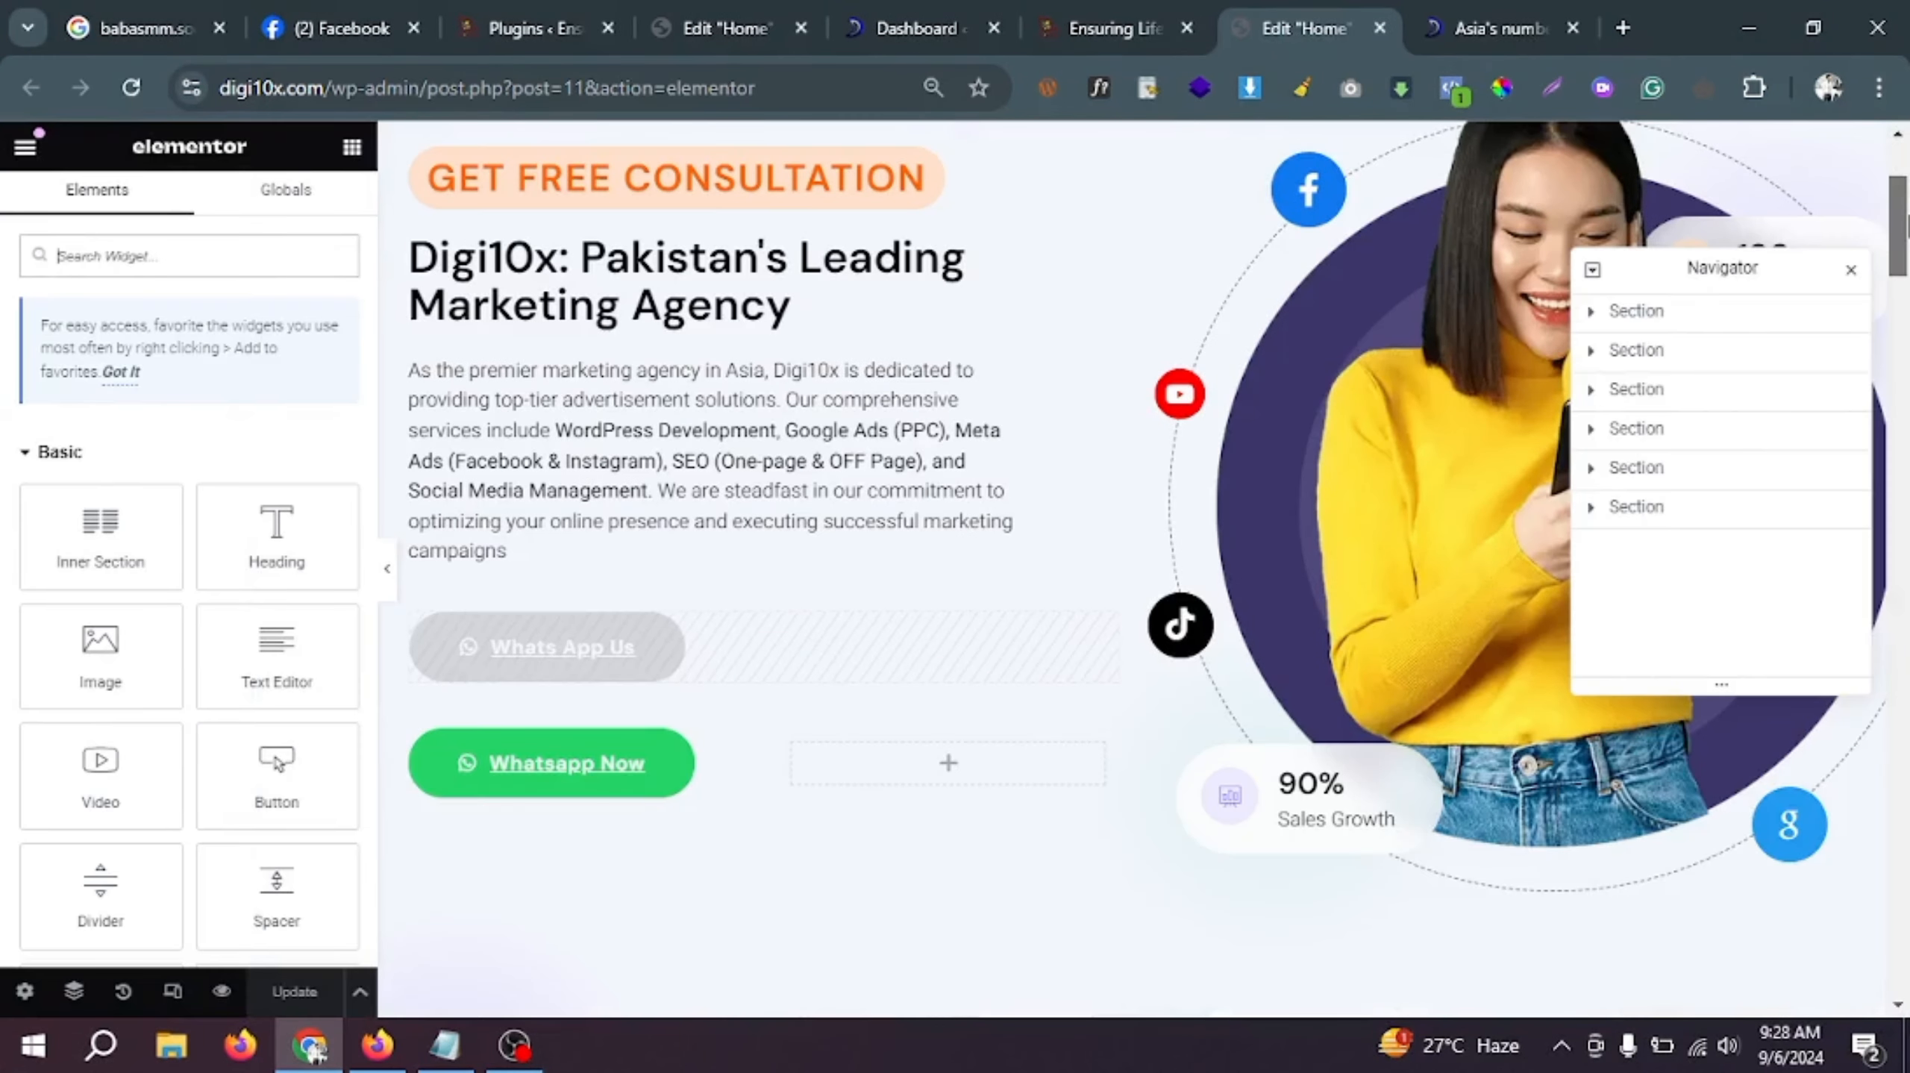
pyautogui.moveTo(1907, 225); pyautogui.dragTo(1905, 802)
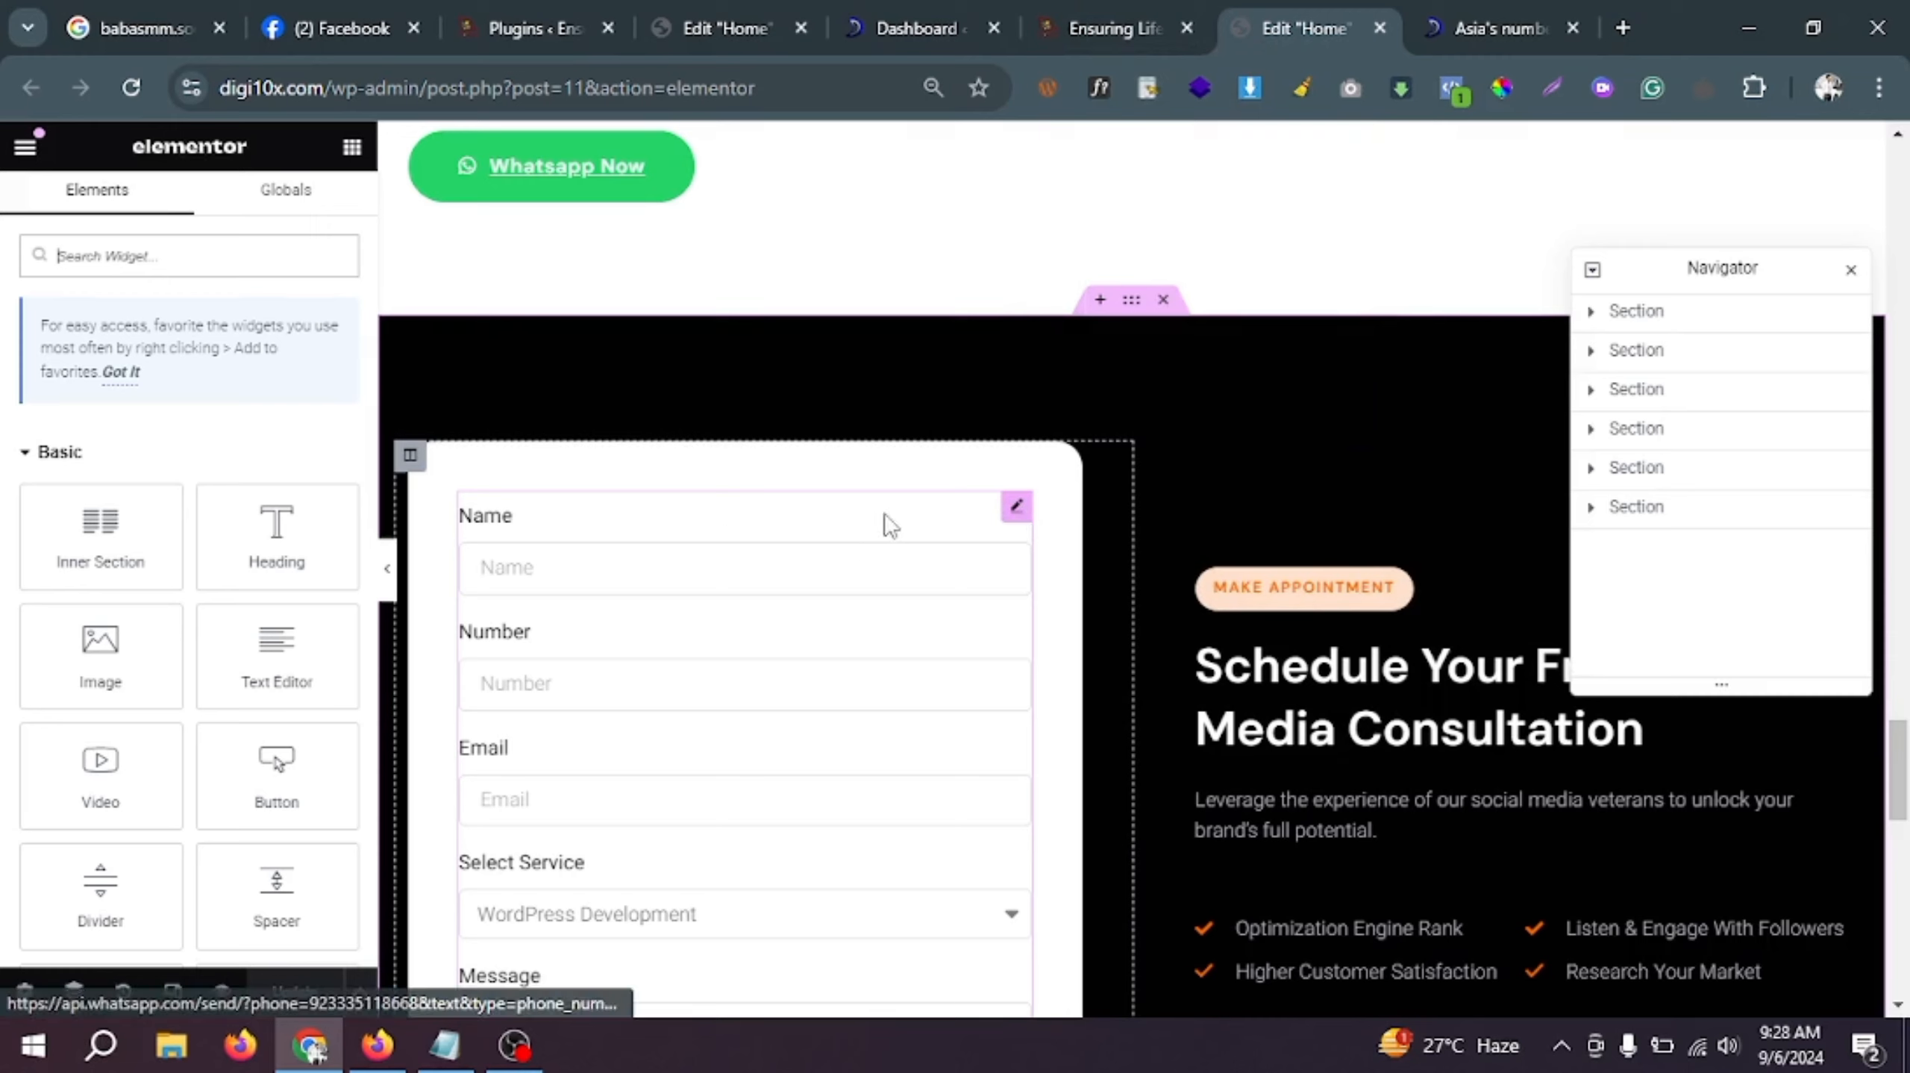
pyautogui.click(1014, 507)
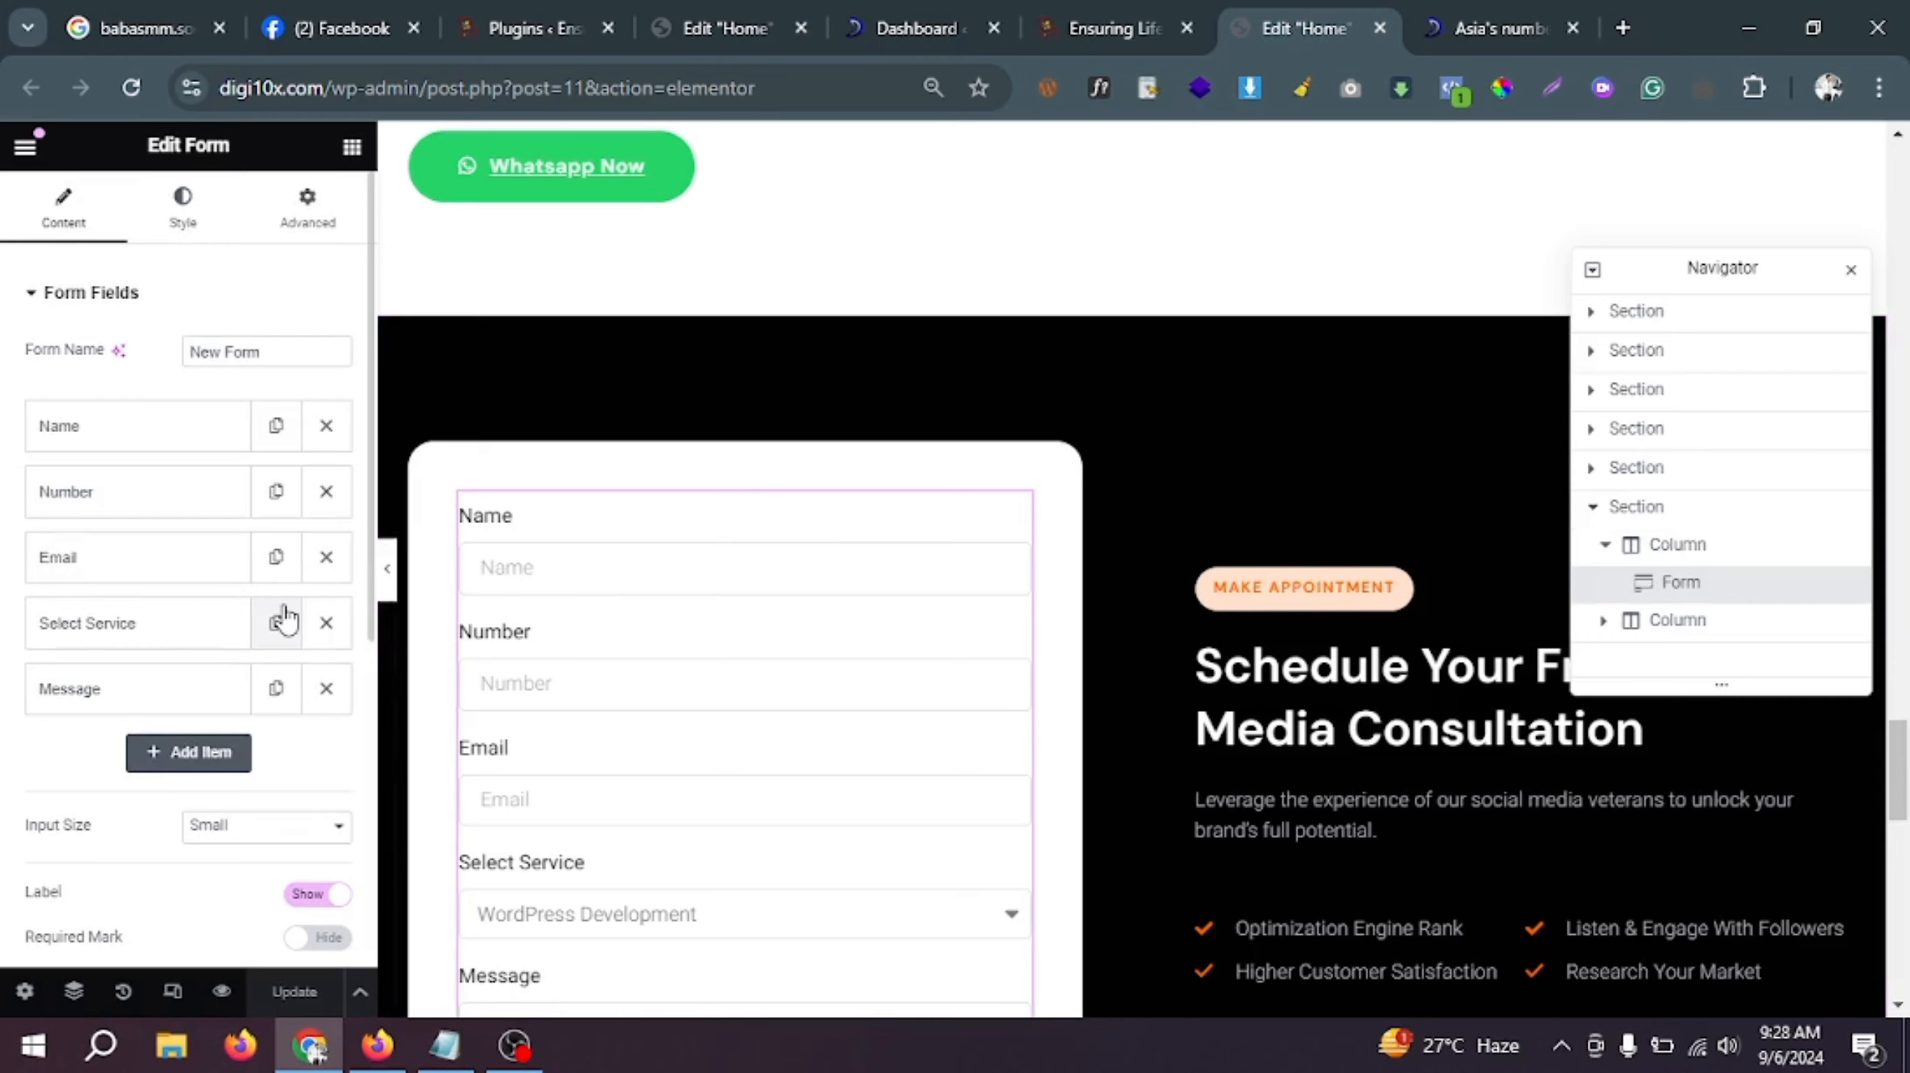
# Step: Review the digi10x.com contact form, then toggle the fleximed.ae form's radio choice to Abroad and back to Within UAE for comparison
pyautogui.scroll(-1, 679, 682)
pyautogui.scroll(-5, 680, 684)
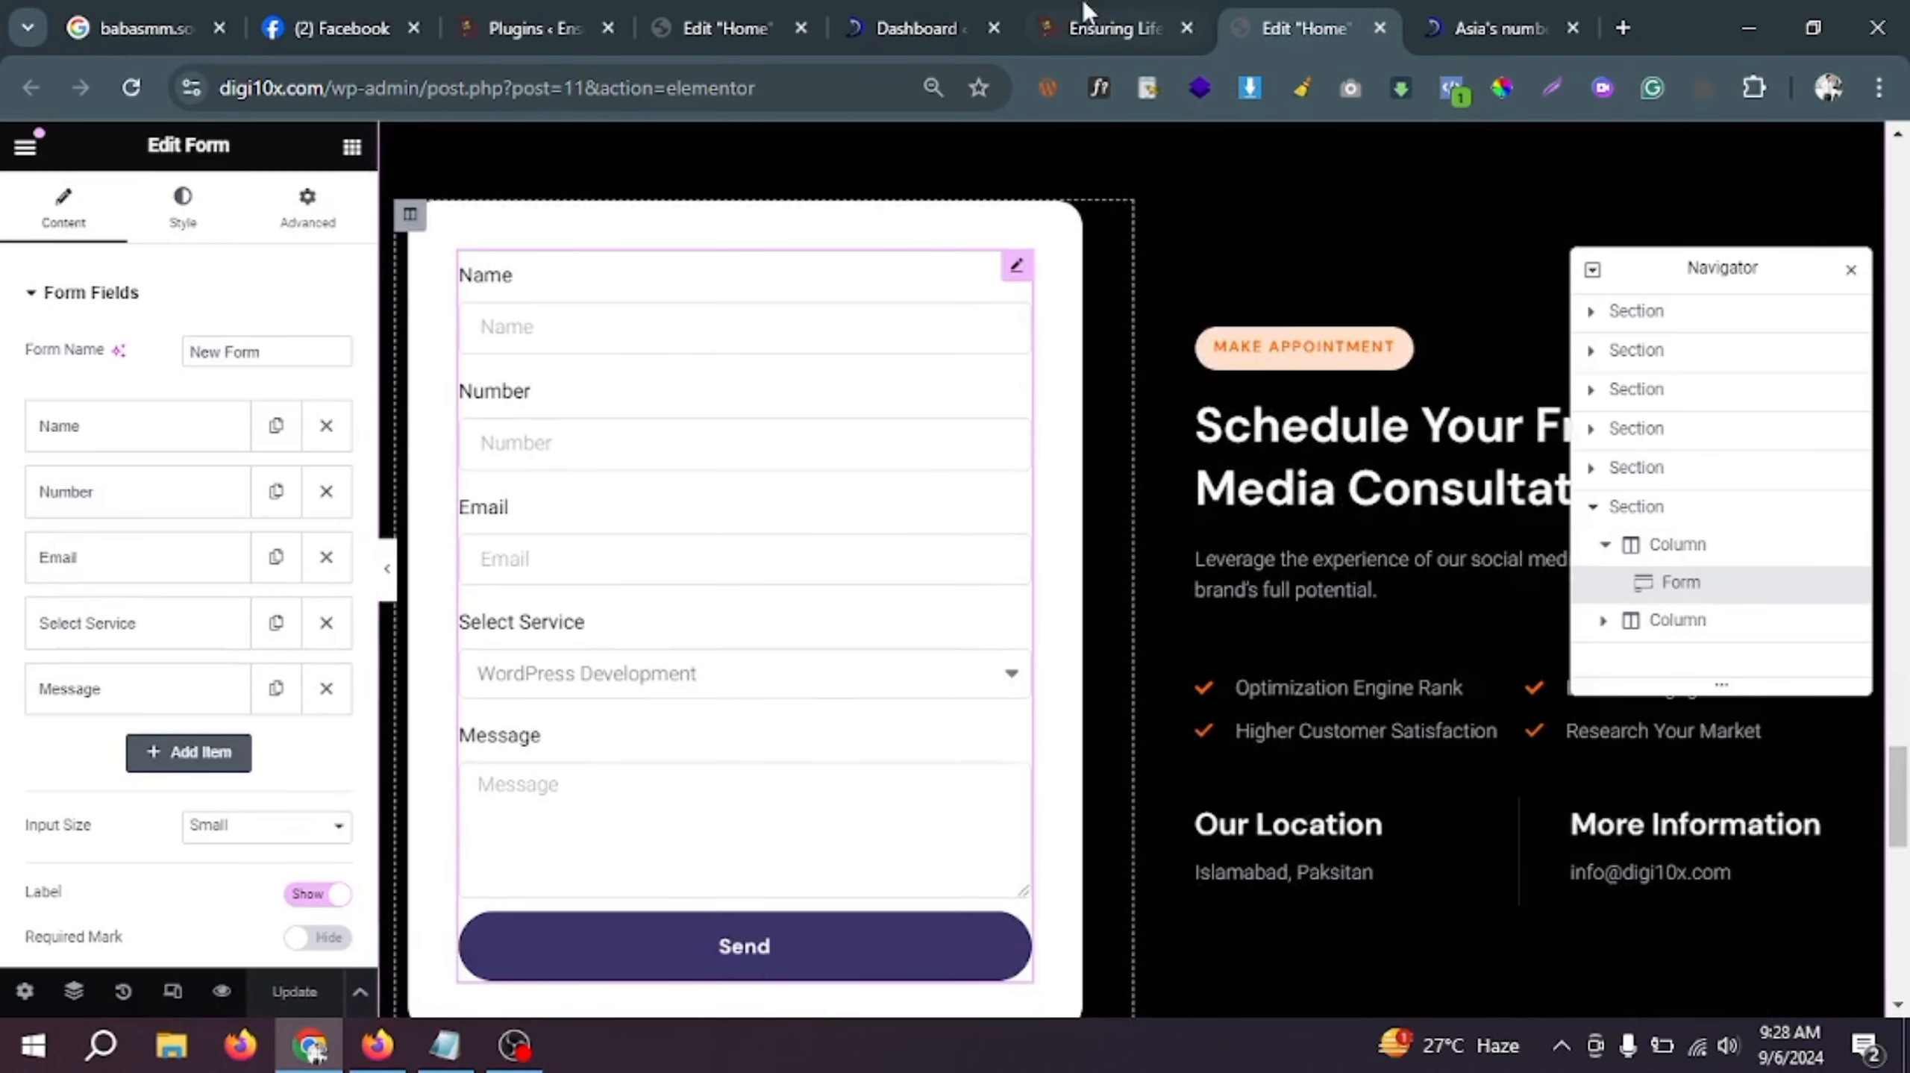
pyautogui.click(1104, 28)
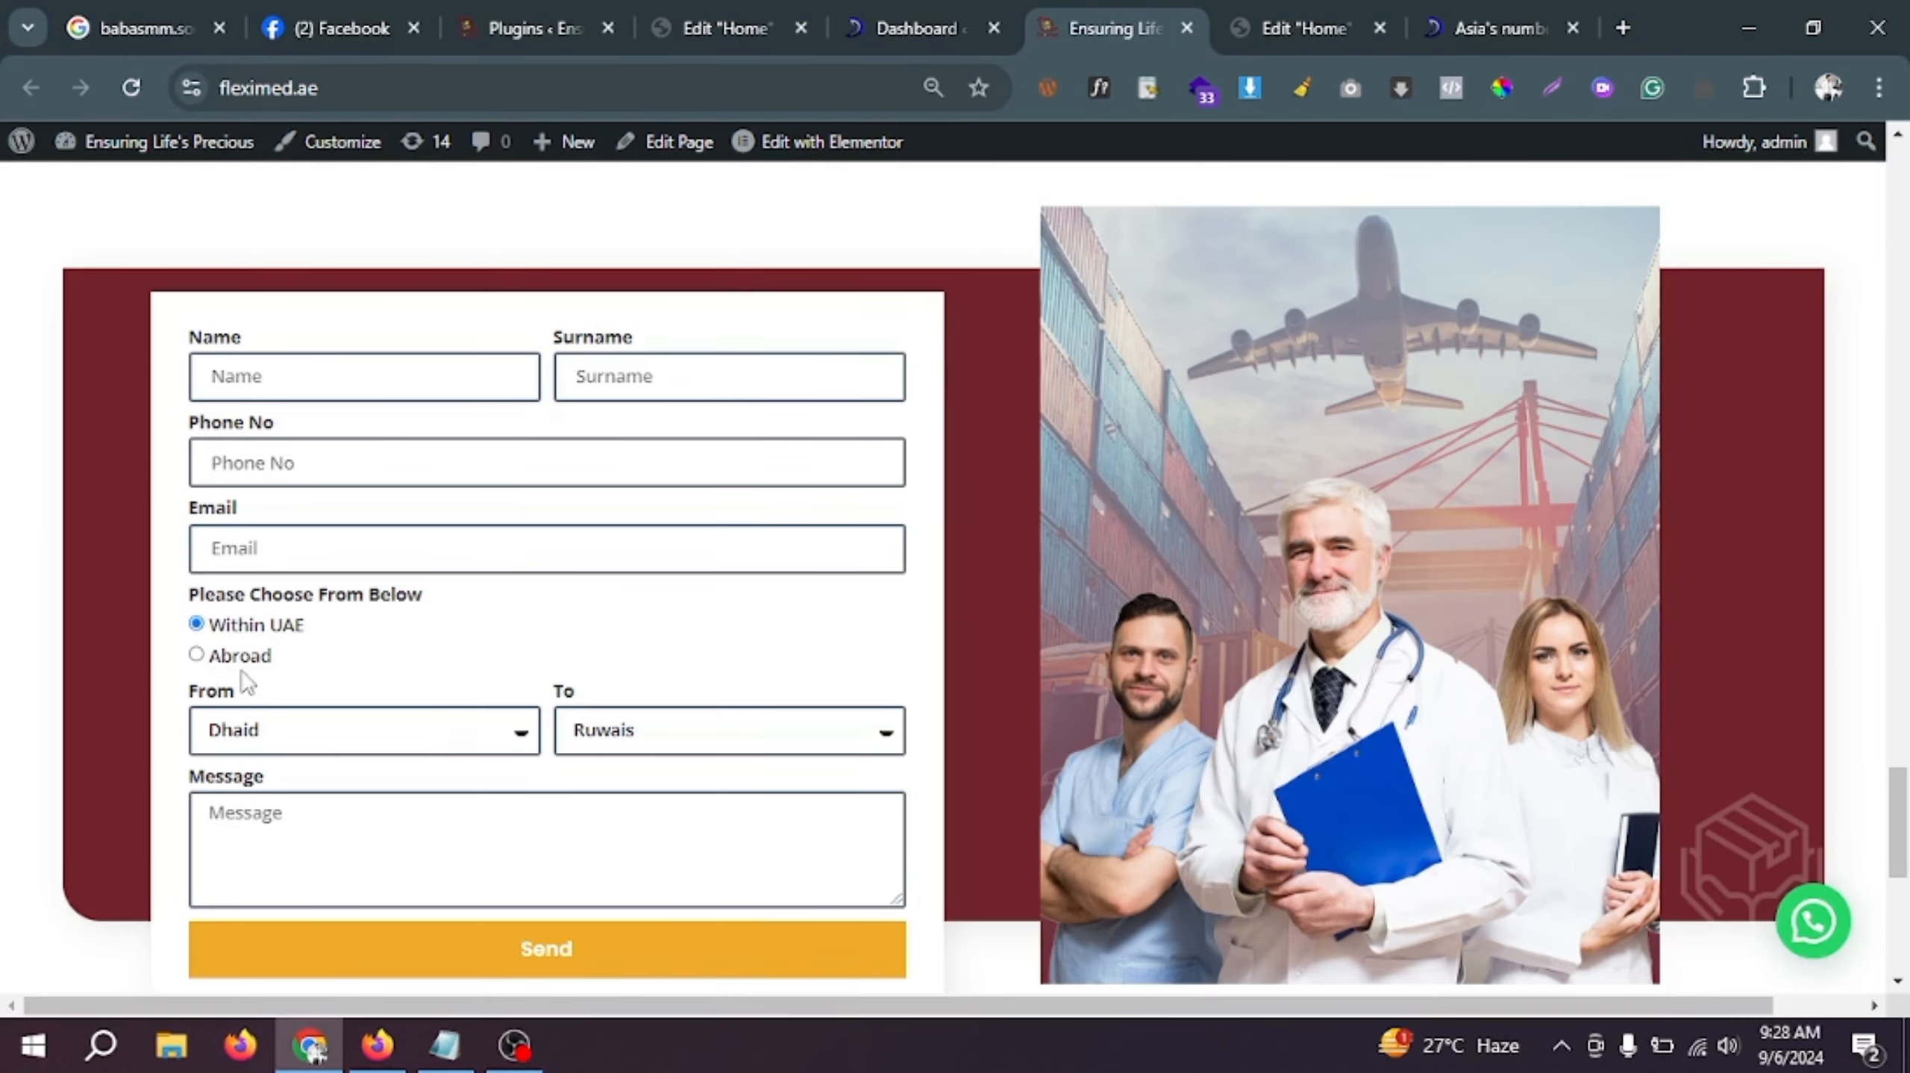
pyautogui.click(196, 656)
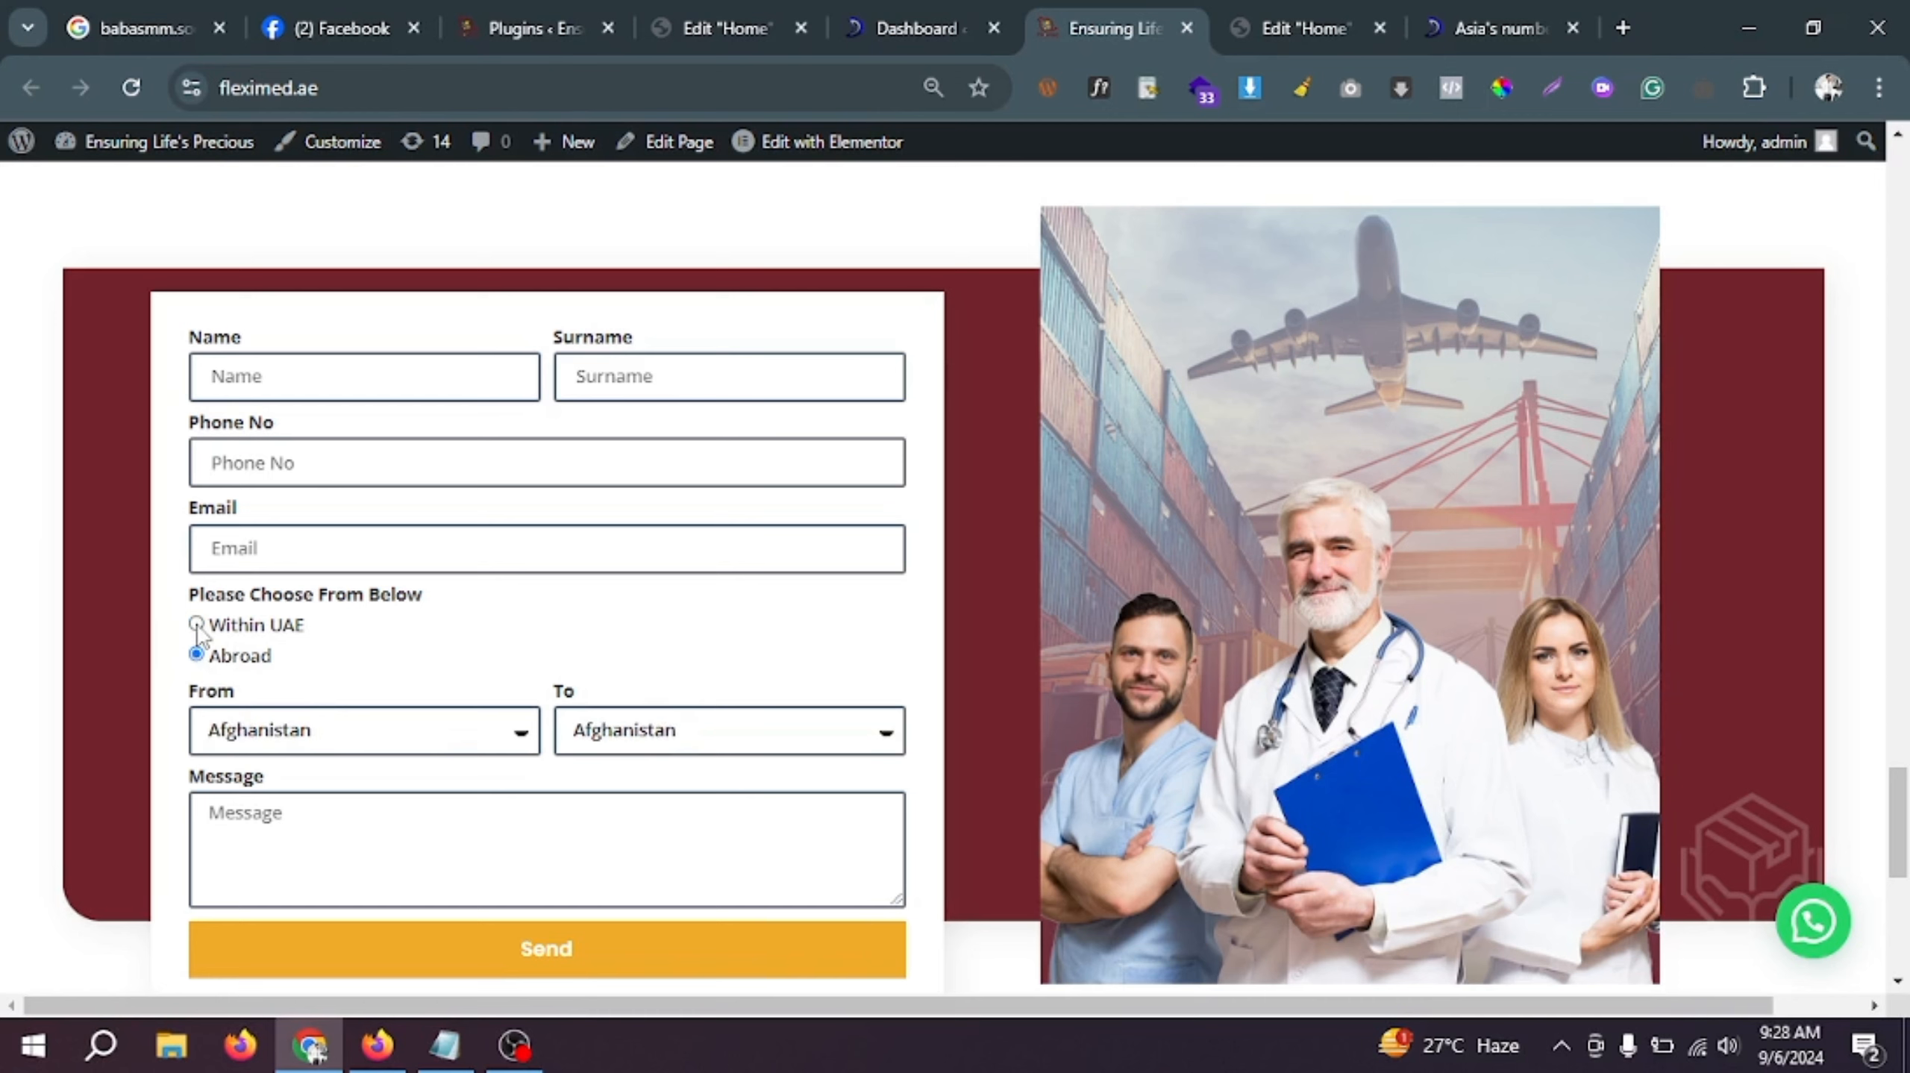
pyautogui.click(197, 624)
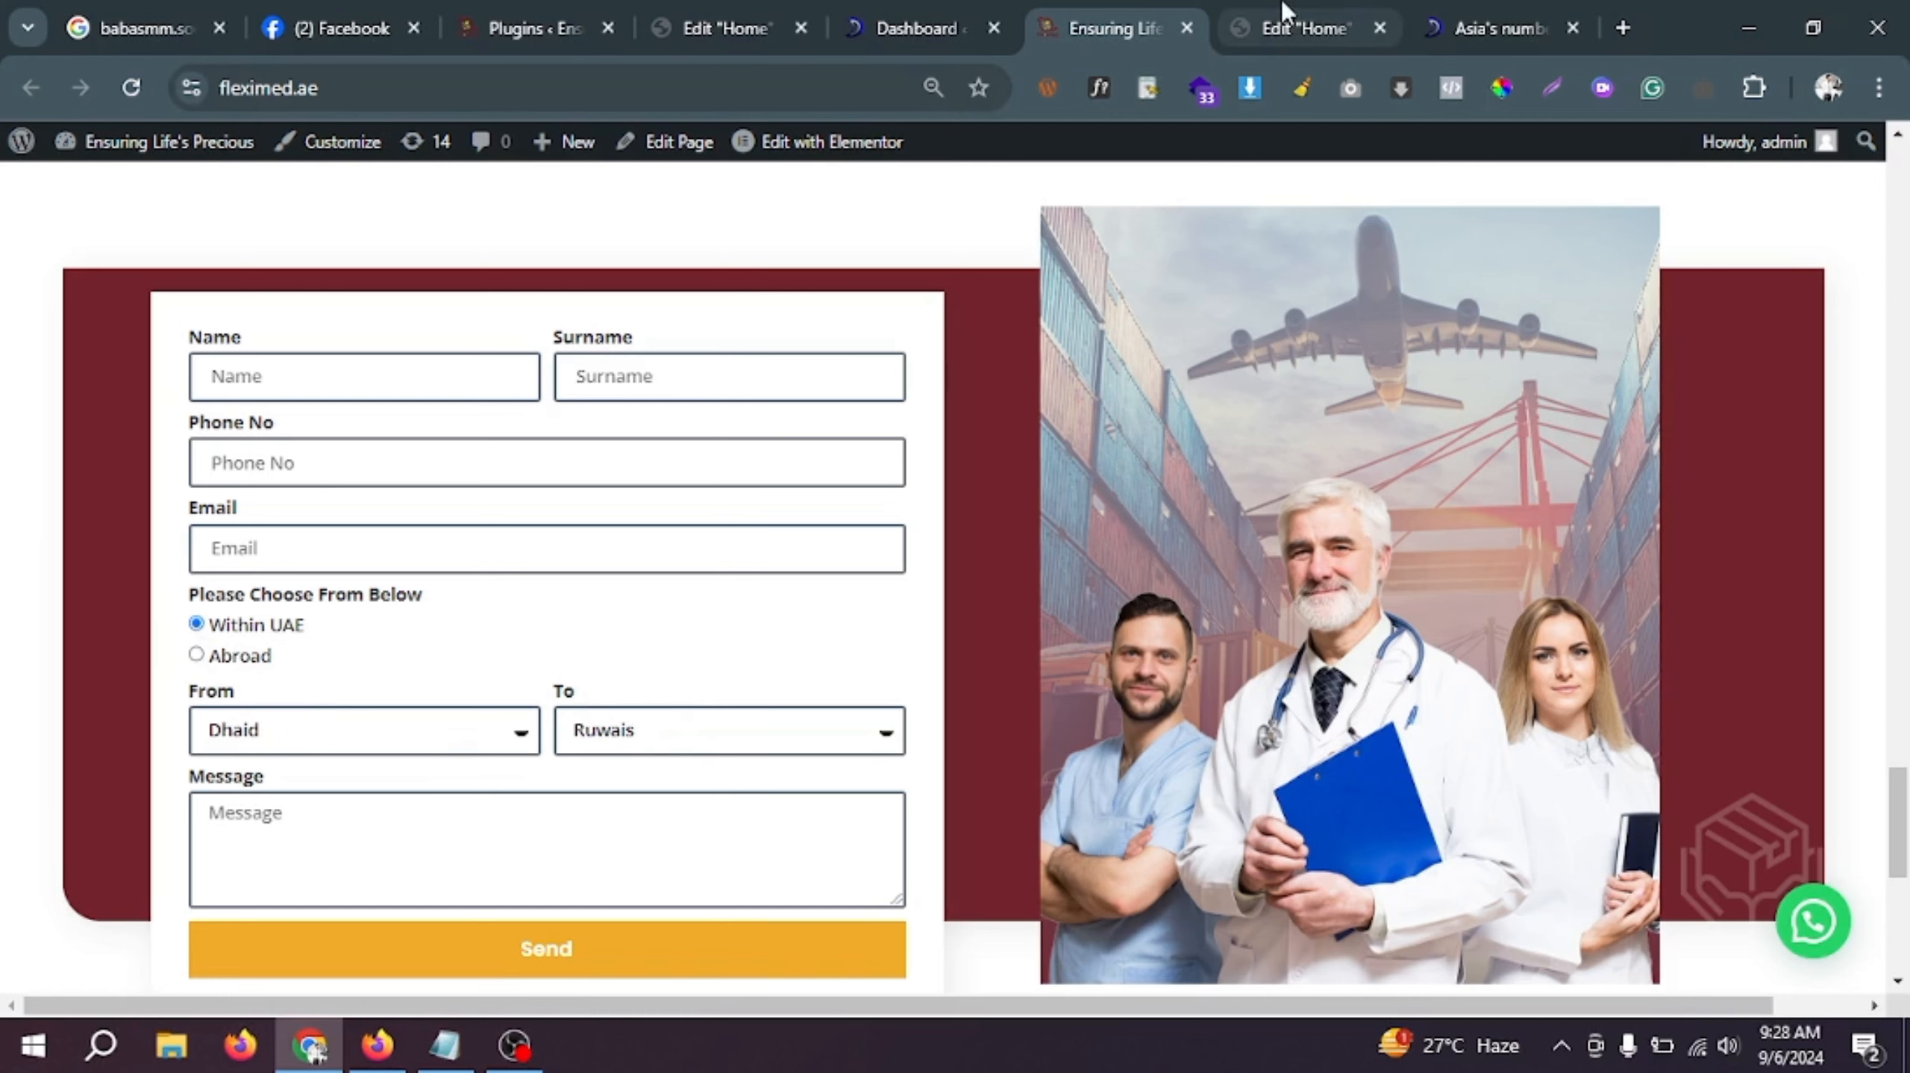
# Step: Duplicate the Select Service field in the digi10x.com Elementor form and set the copy's type to Radio
pyautogui.click(1311, 27)
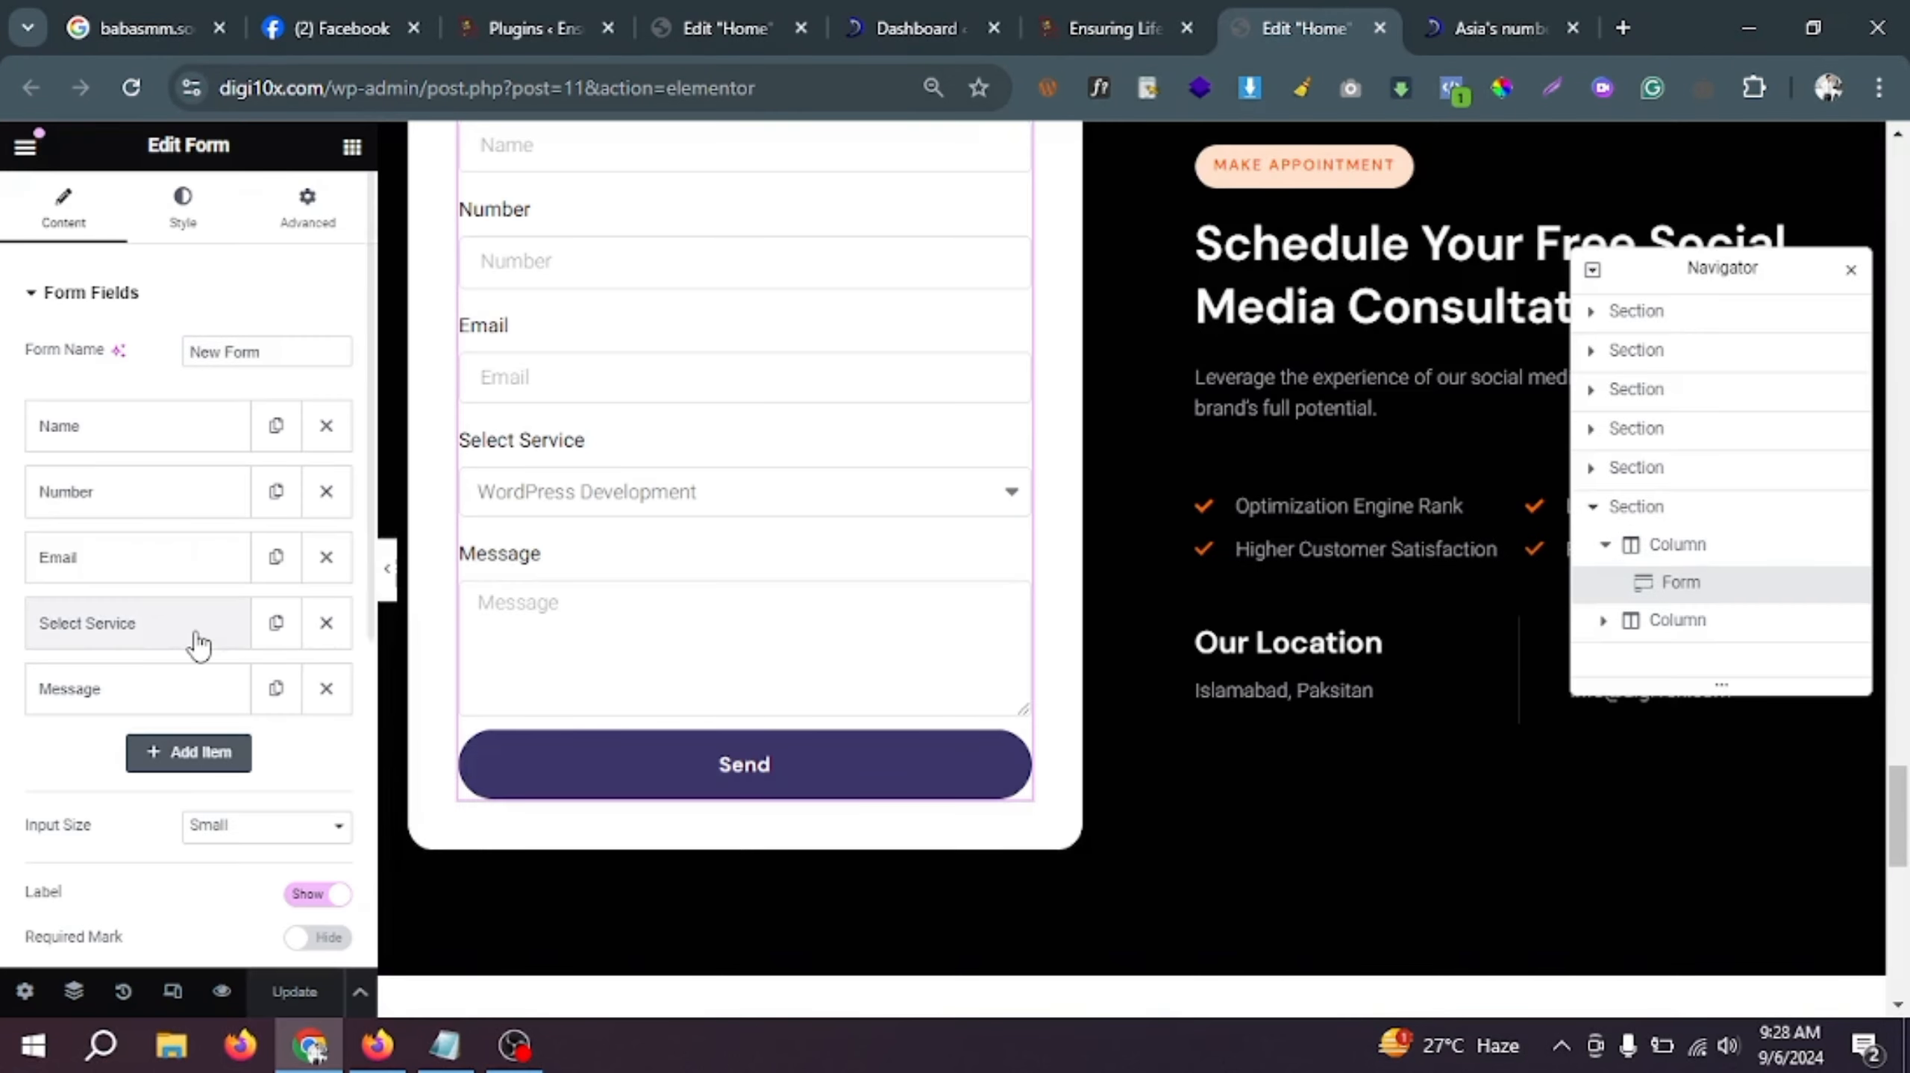
pyautogui.click(275, 625)
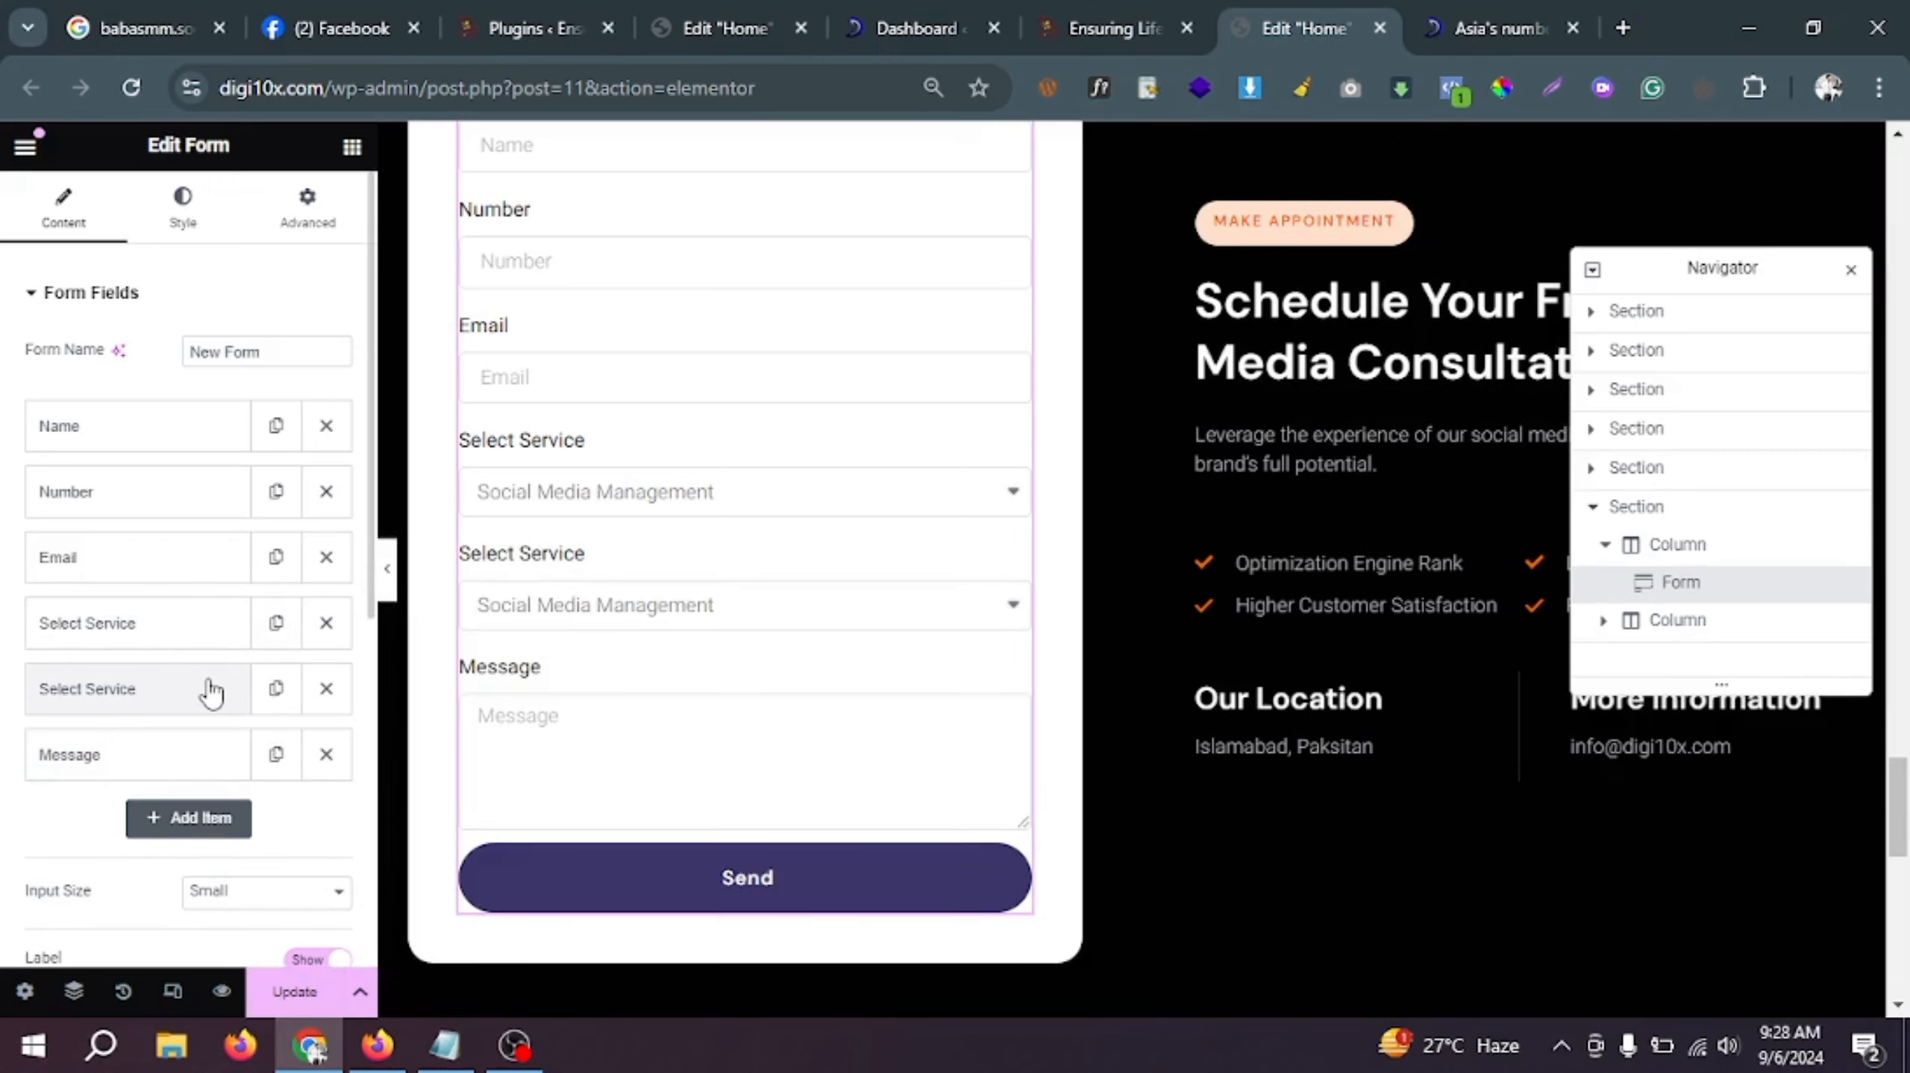
pyautogui.click(212, 689)
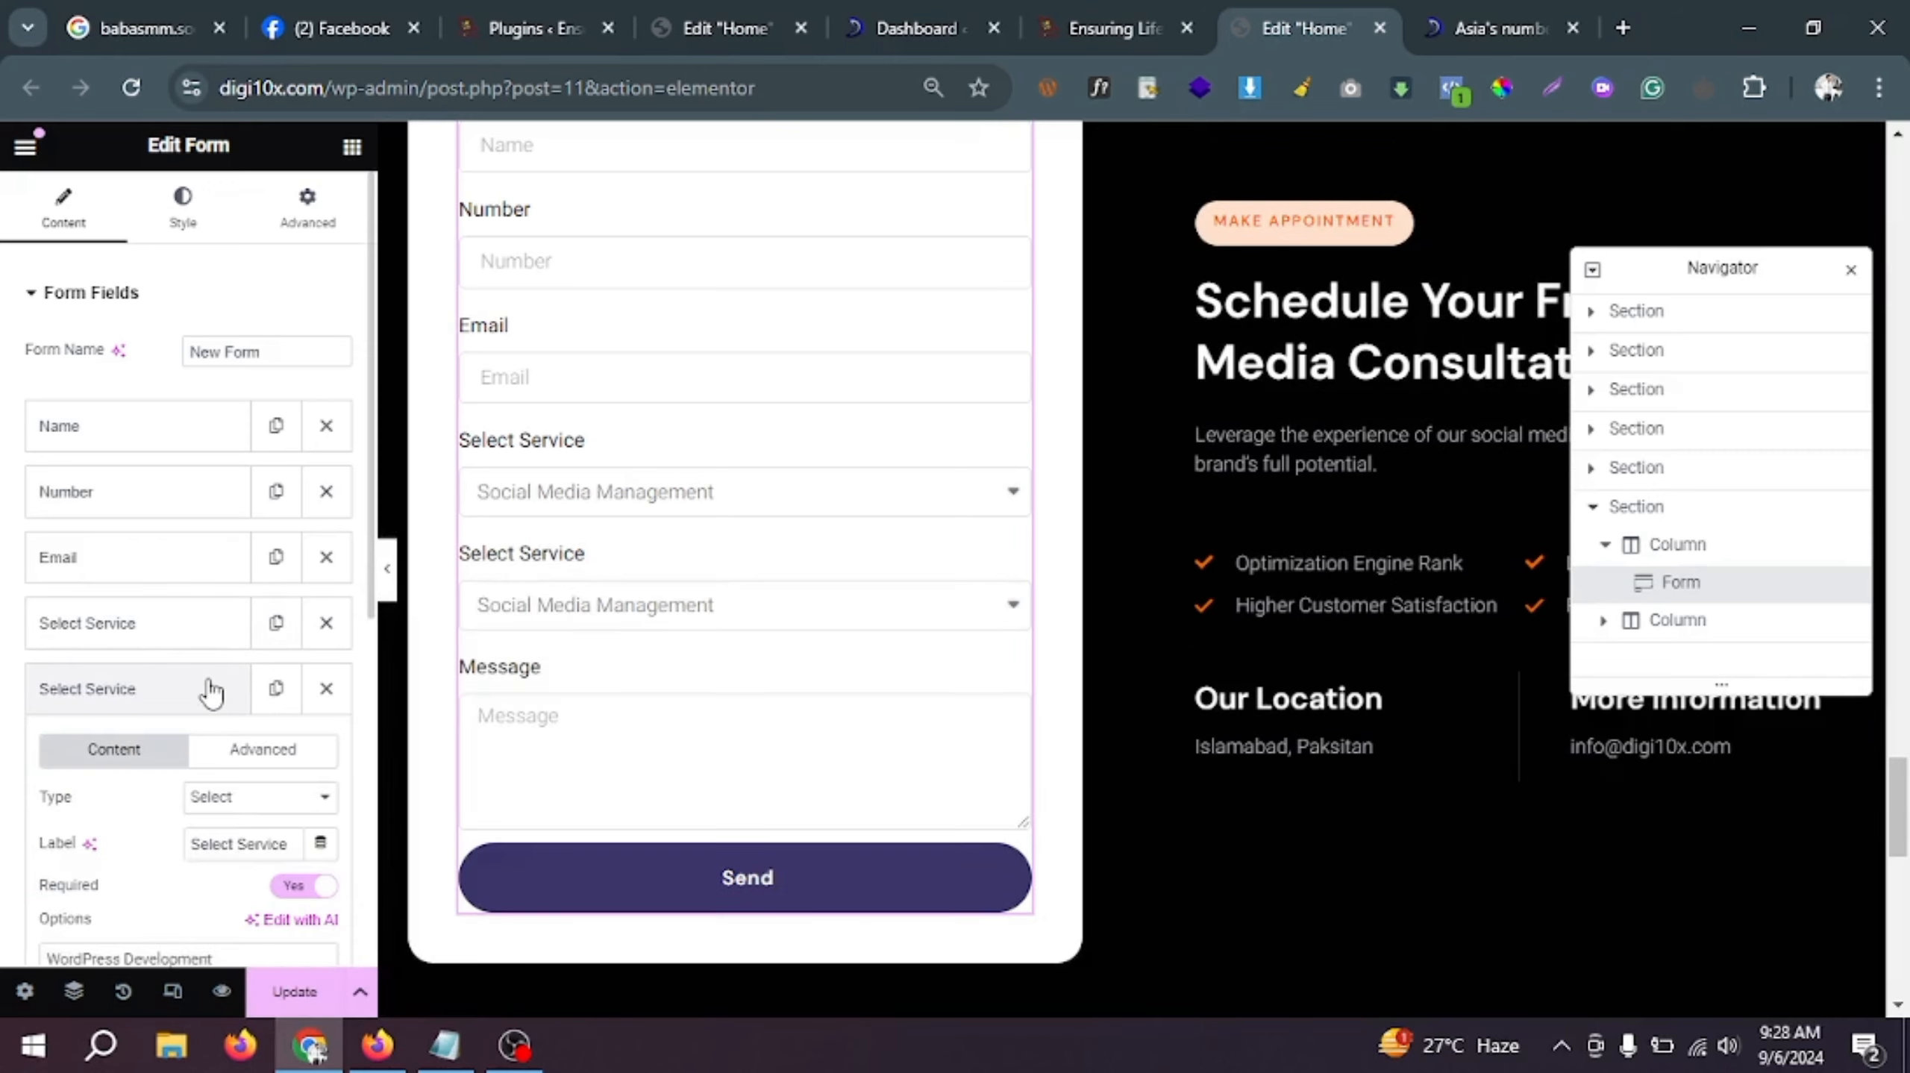
pyautogui.click(263, 797)
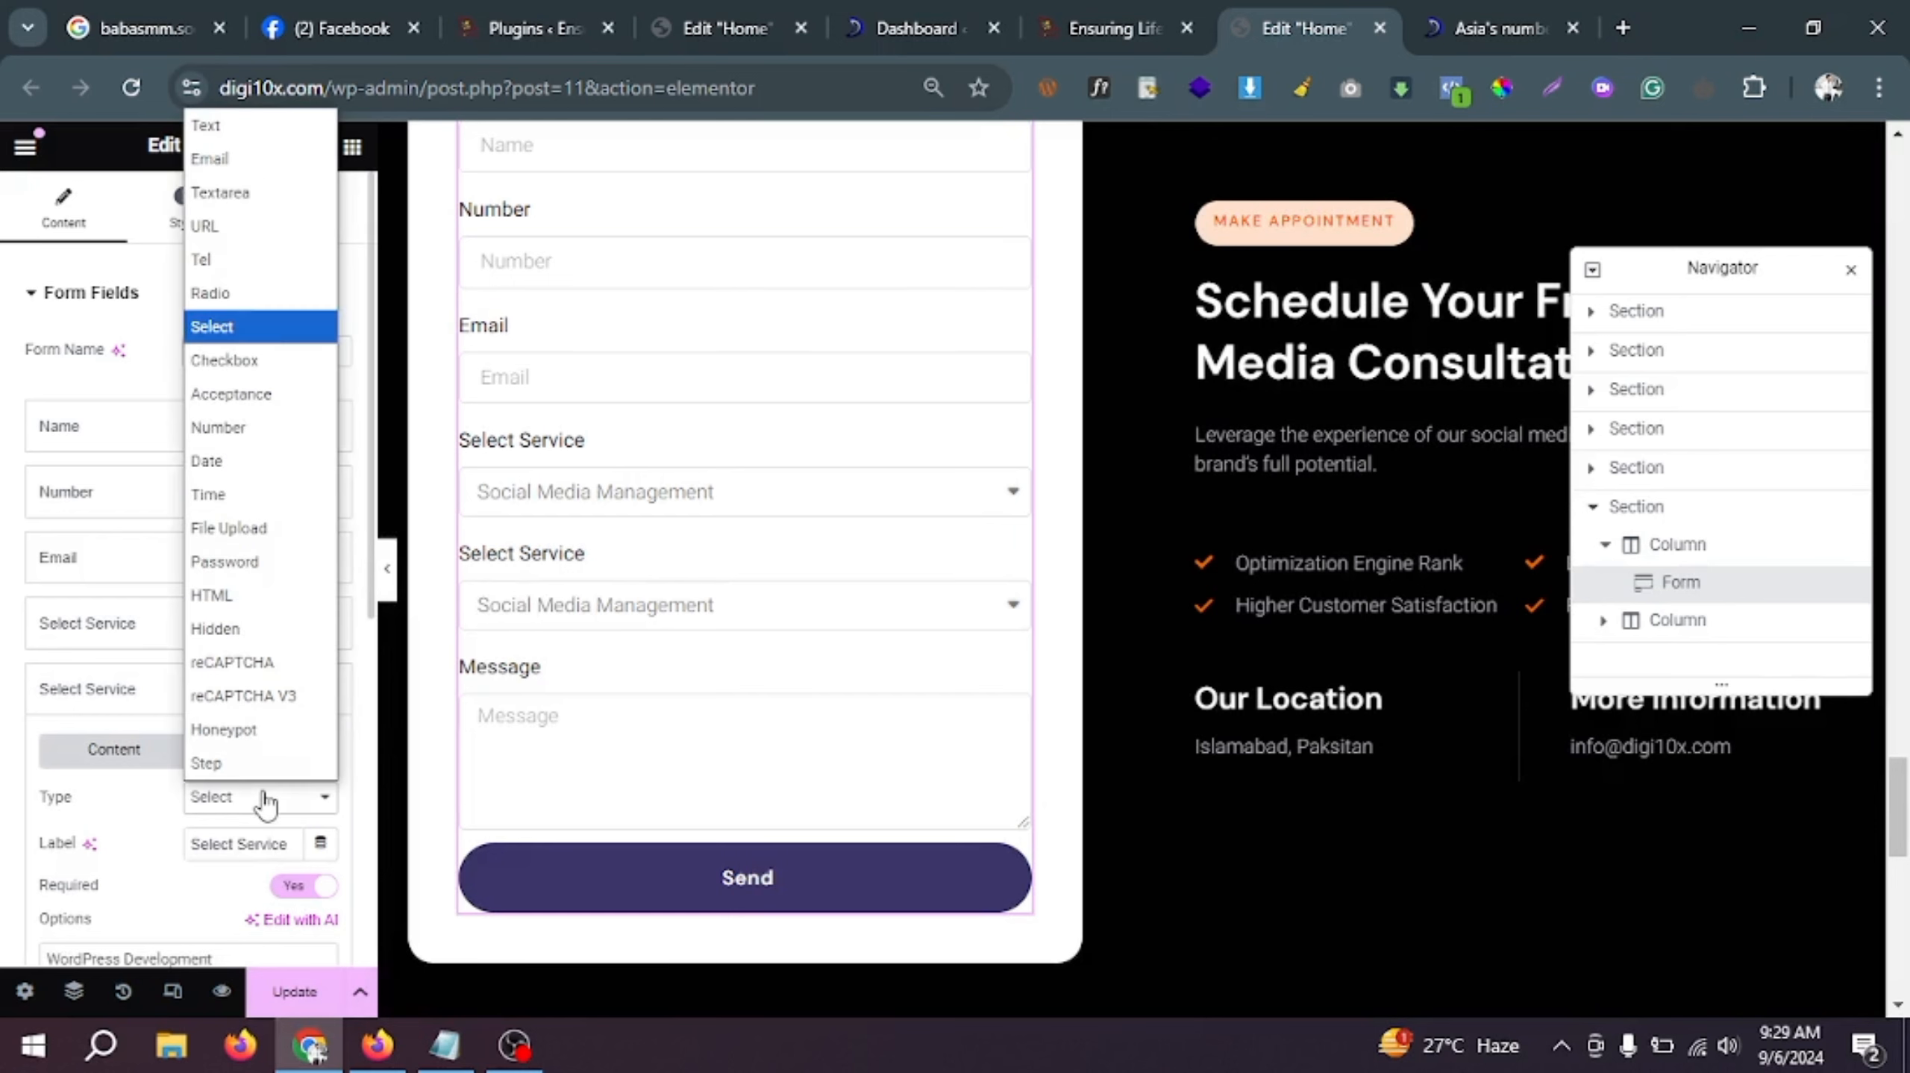
pyautogui.click(292, 317)
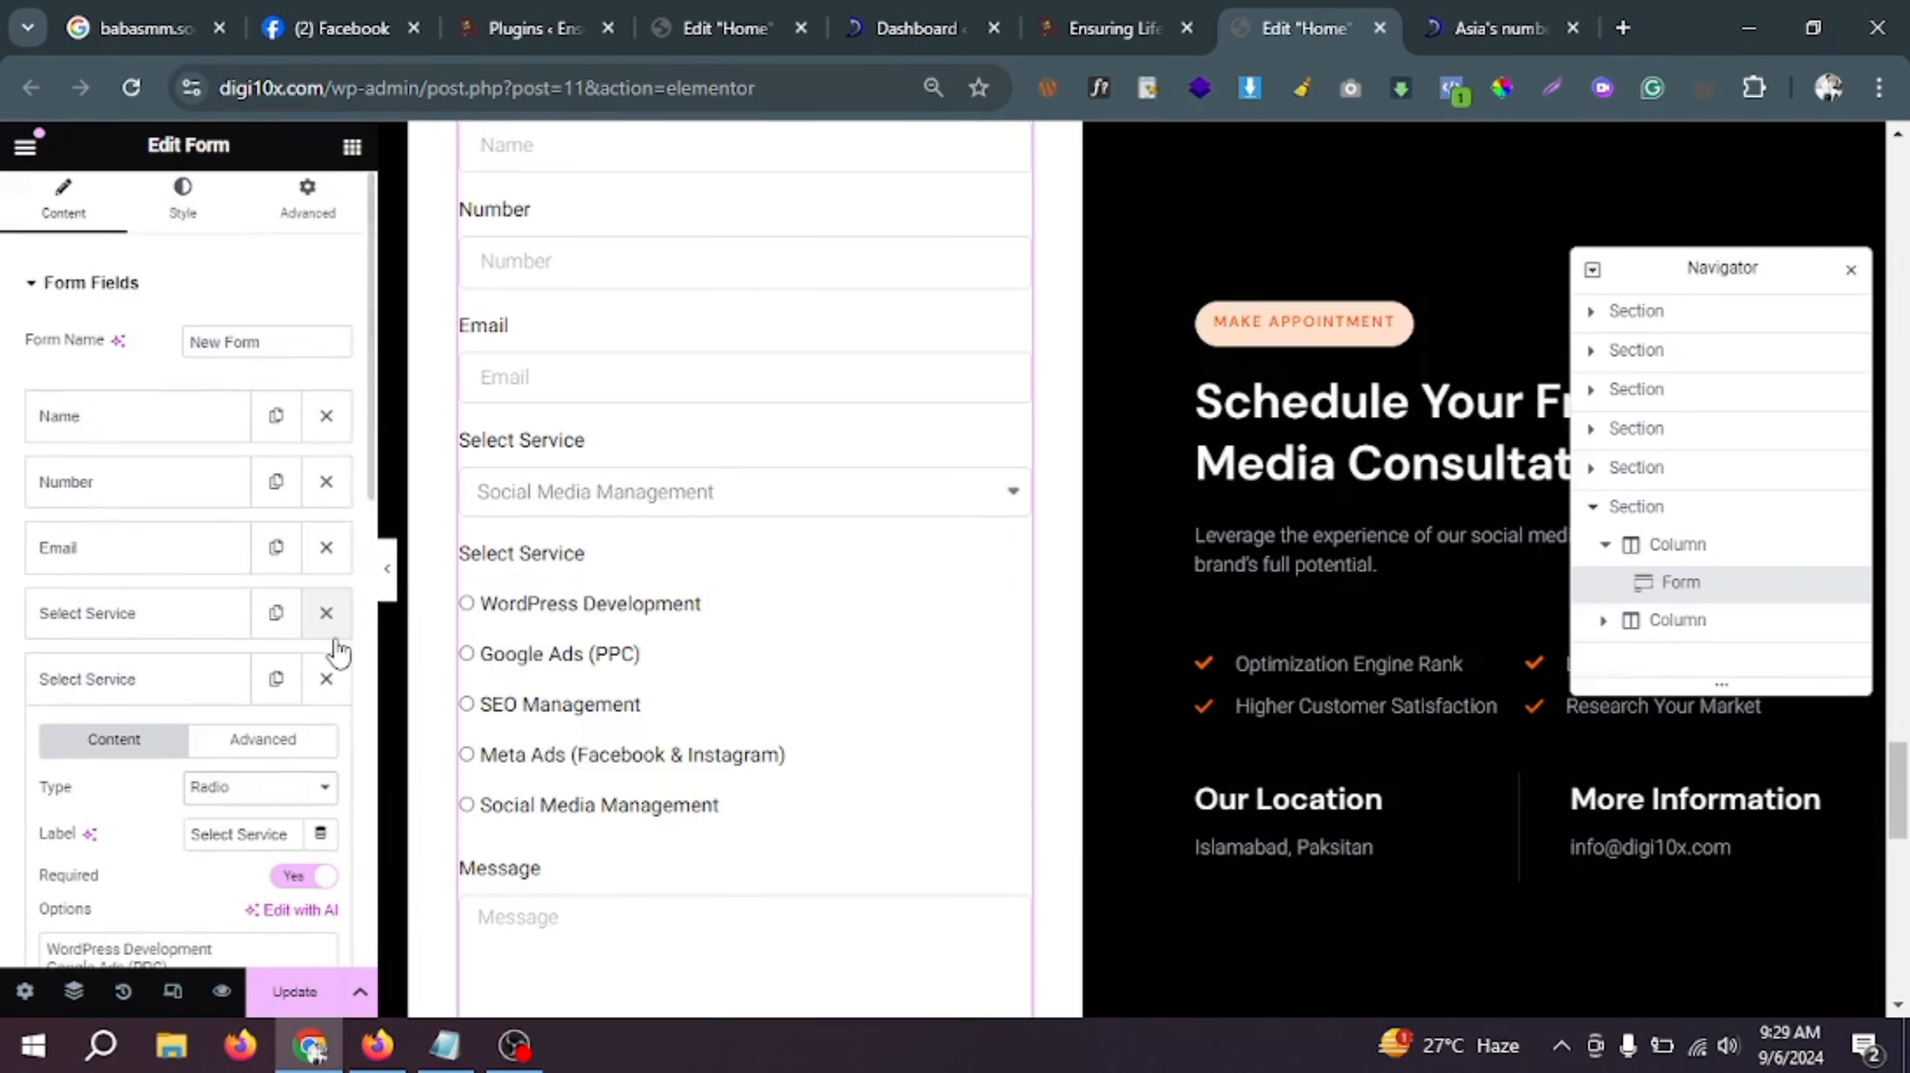
# Step: Replace the options of the duplicated radio field with Within UAE and Abroad on separate lines
pyautogui.scroll(-3, 338, 652)
pyautogui.moveTo(229, 753); pyautogui.dragTo(43, 679)
pyautogui.press('BackSpace')
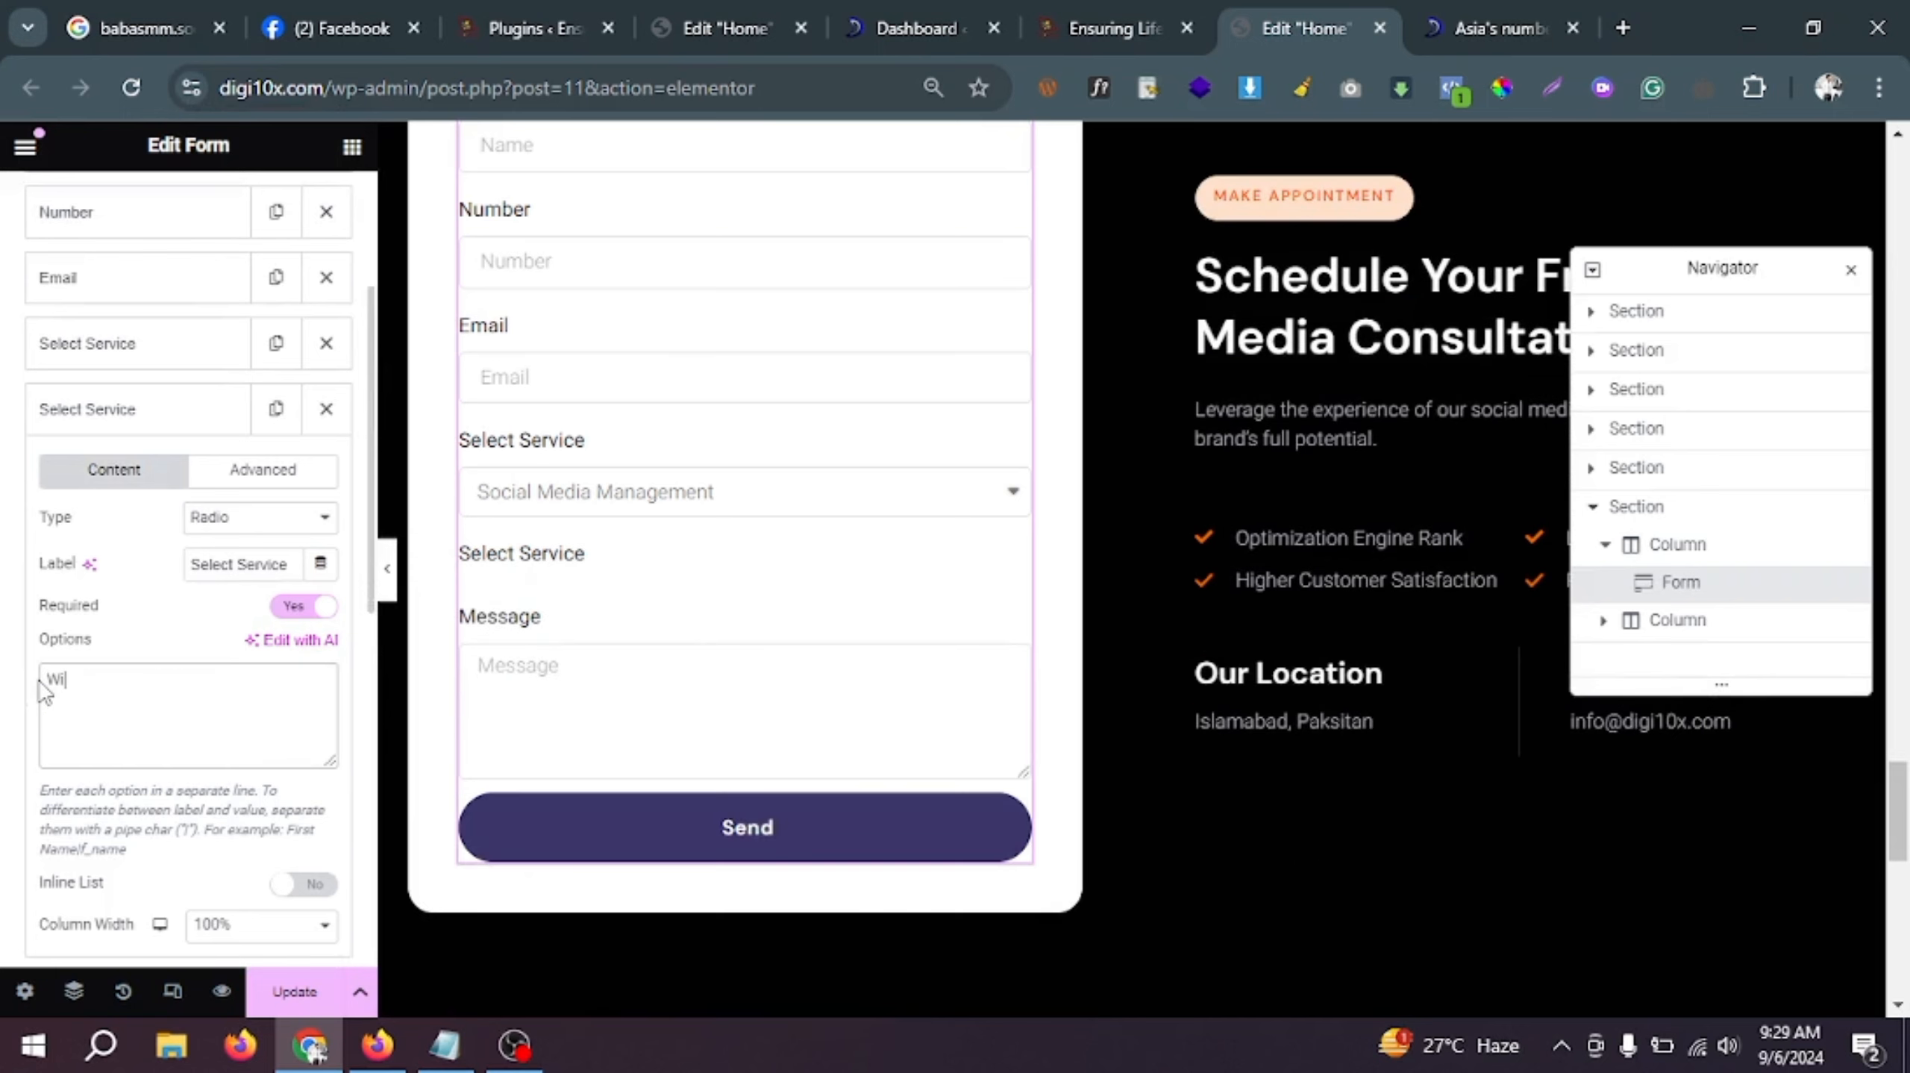
pyautogui.write('Within UAE ')
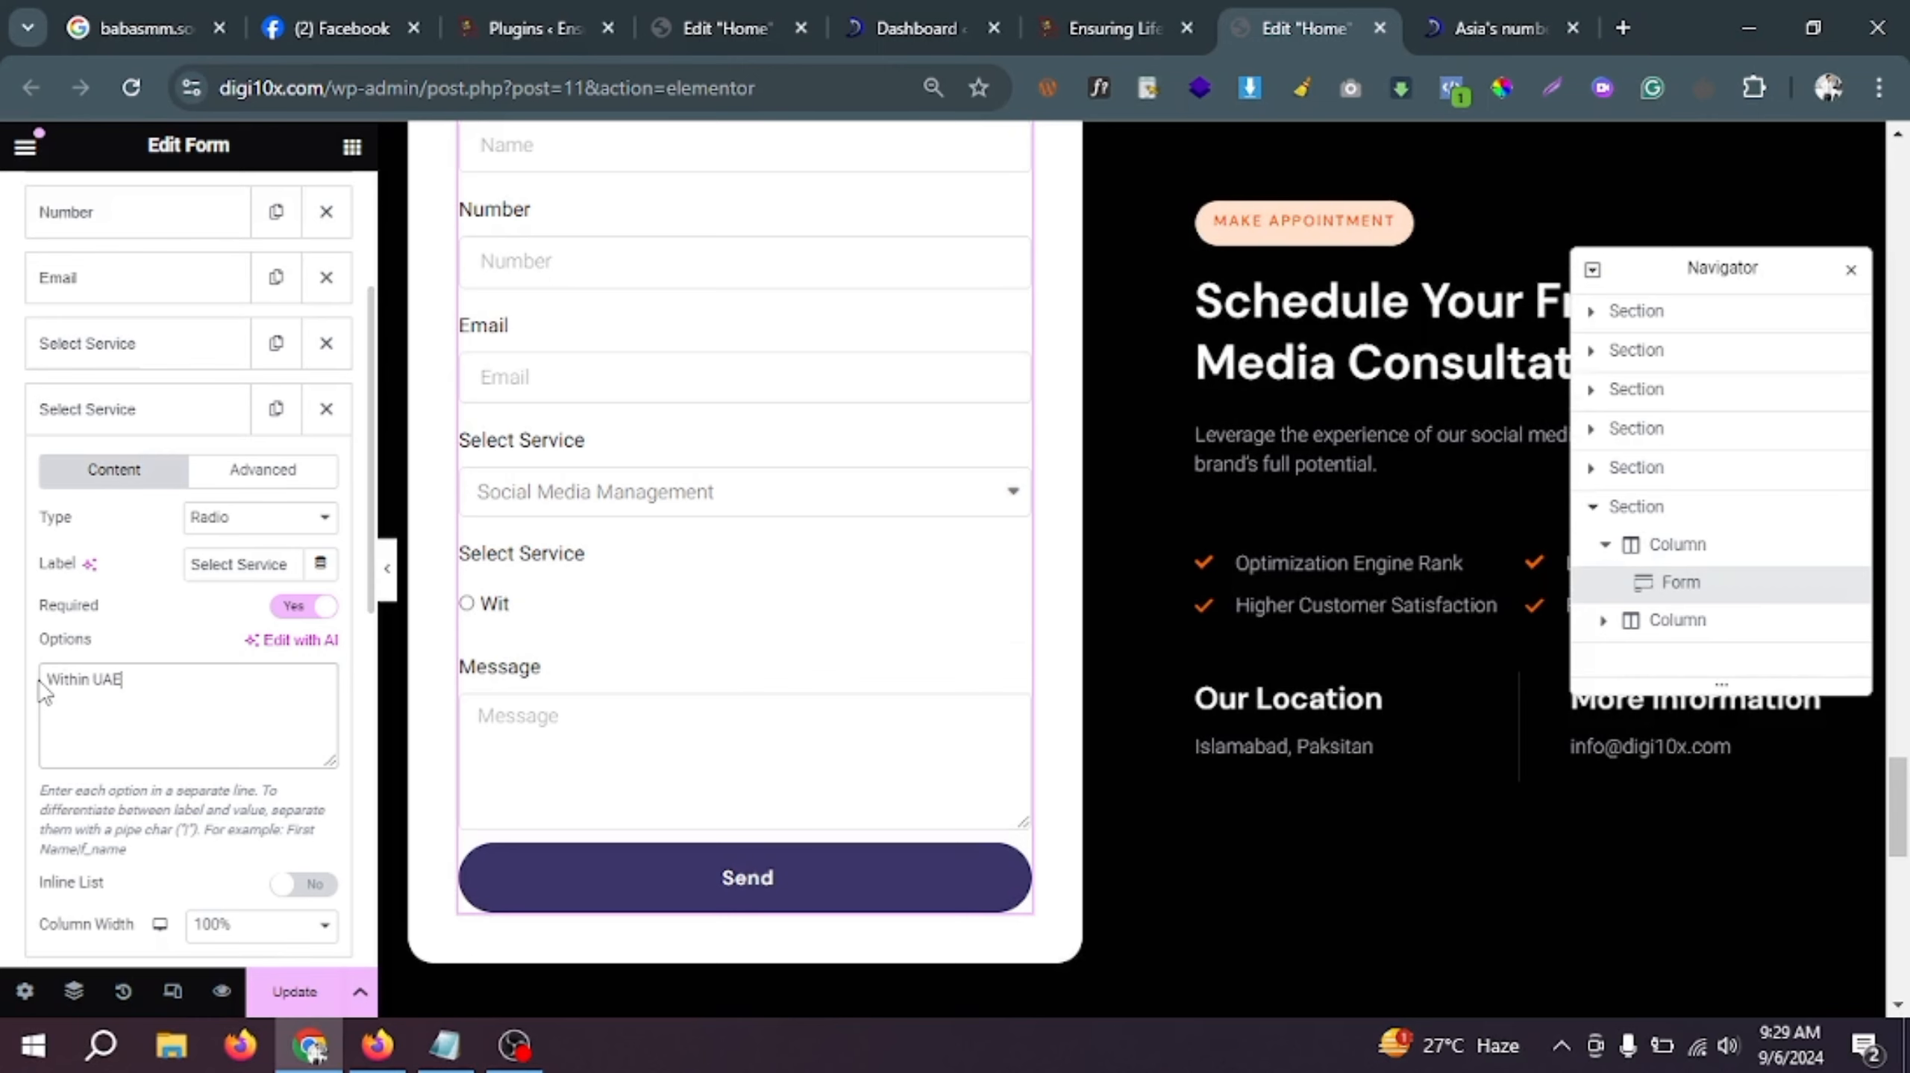
pyautogui.write('A')
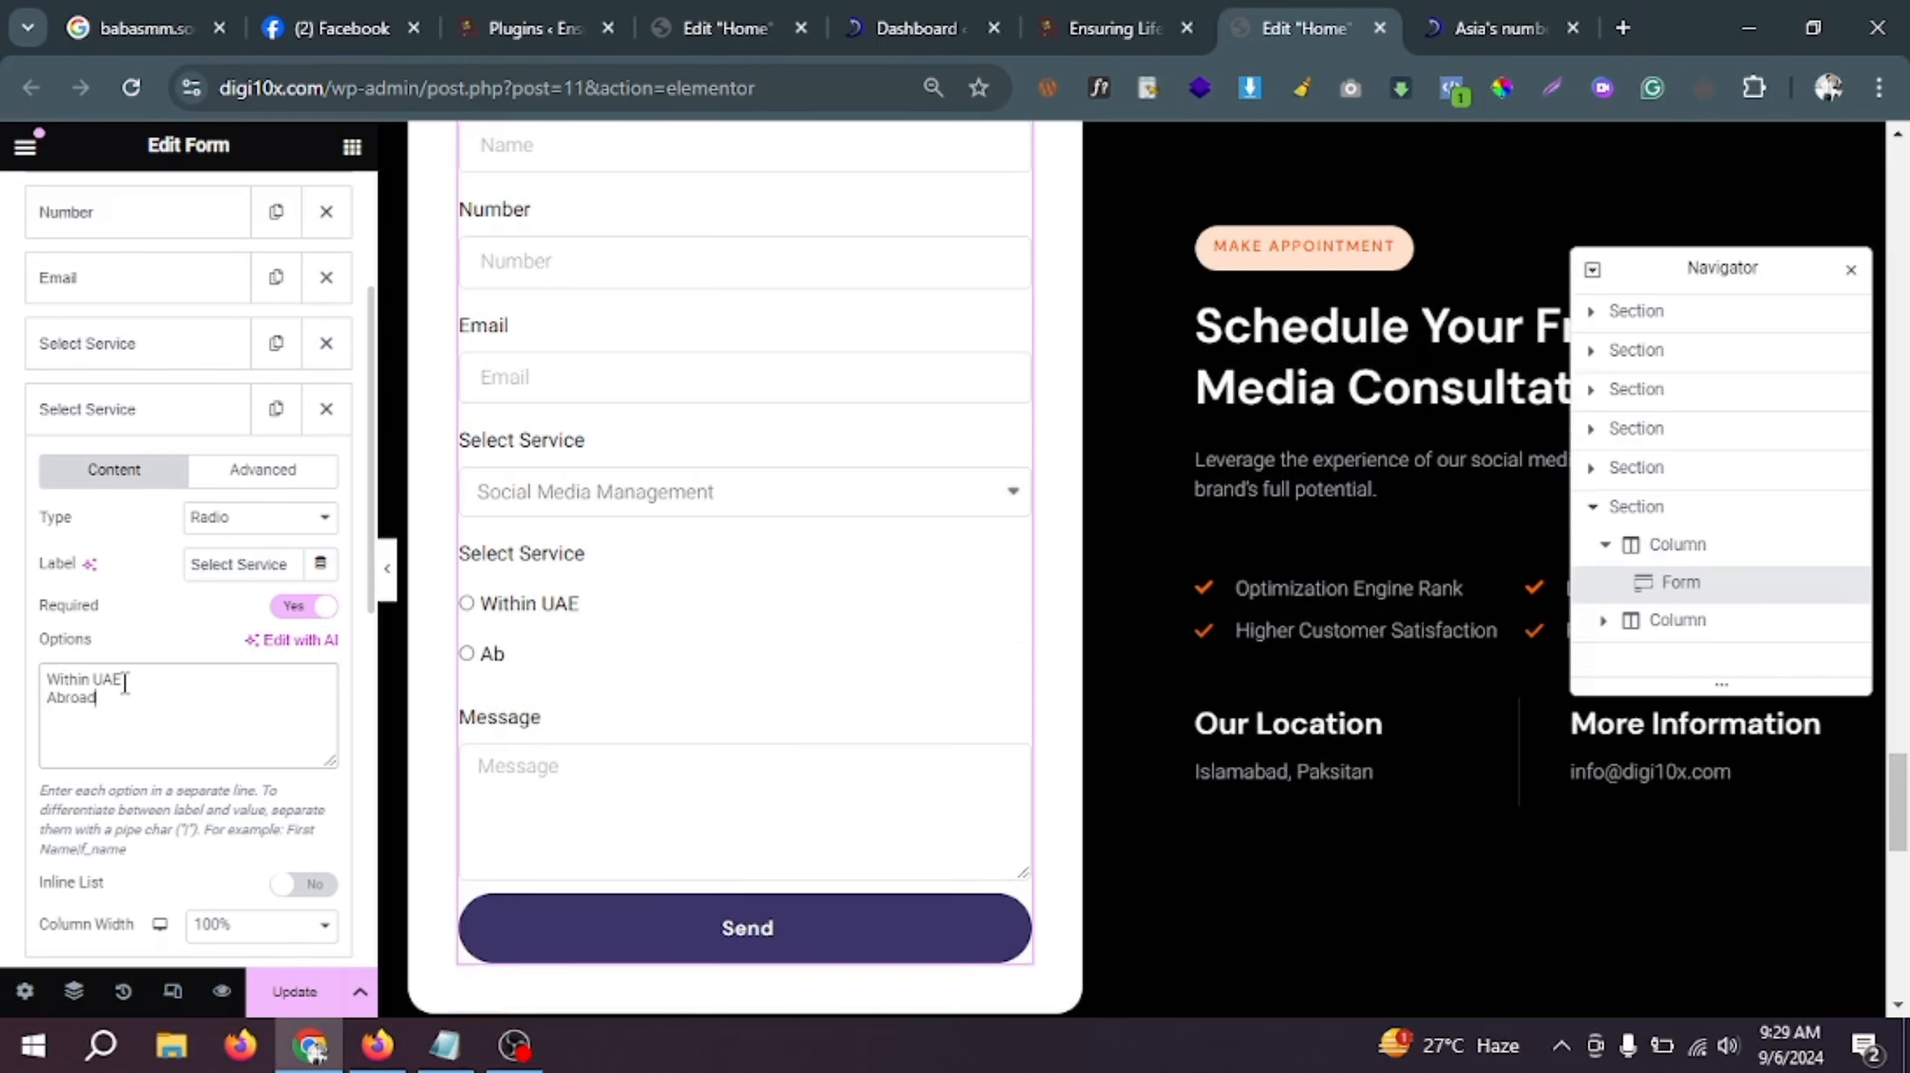
# Step: Check the radio field's advanced settings, and try both Within UAE and Abroad in the full-width form preview
pyautogui.click(300, 475)
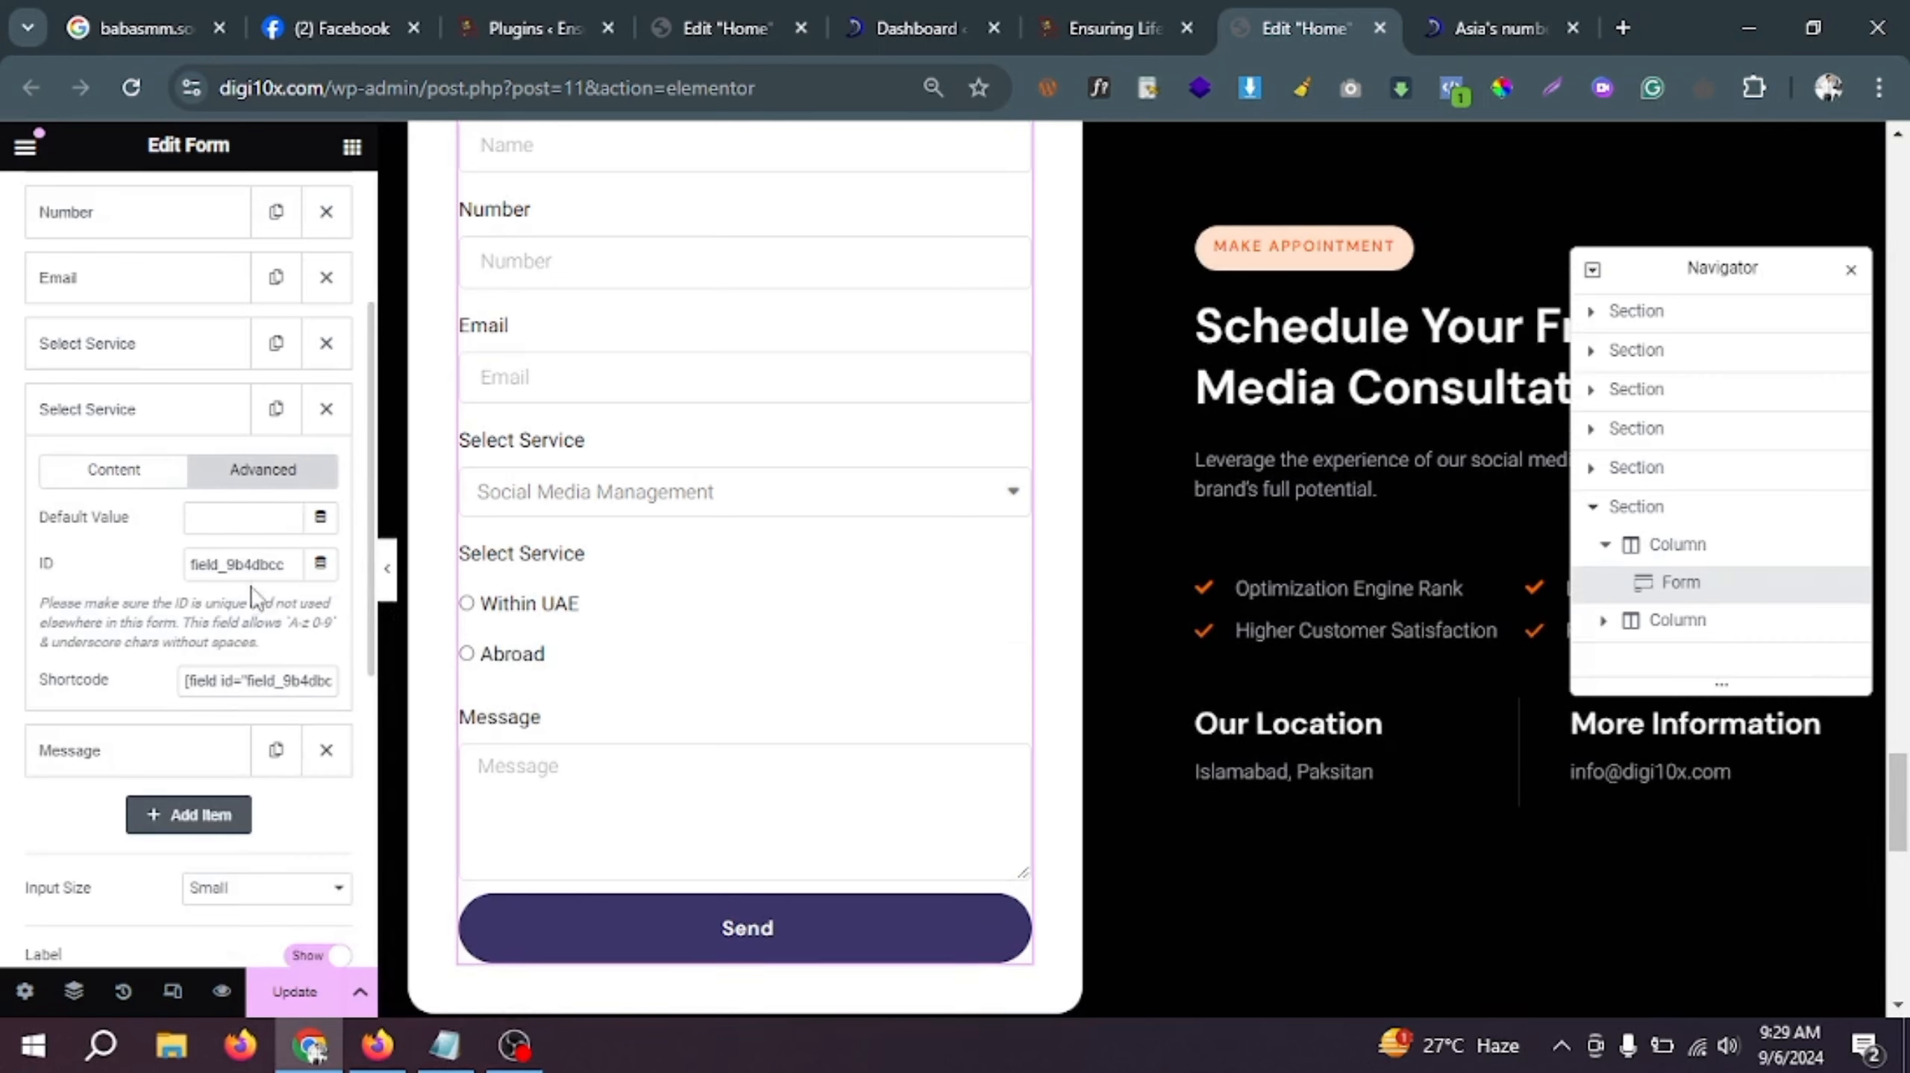
pyautogui.click(390, 568)
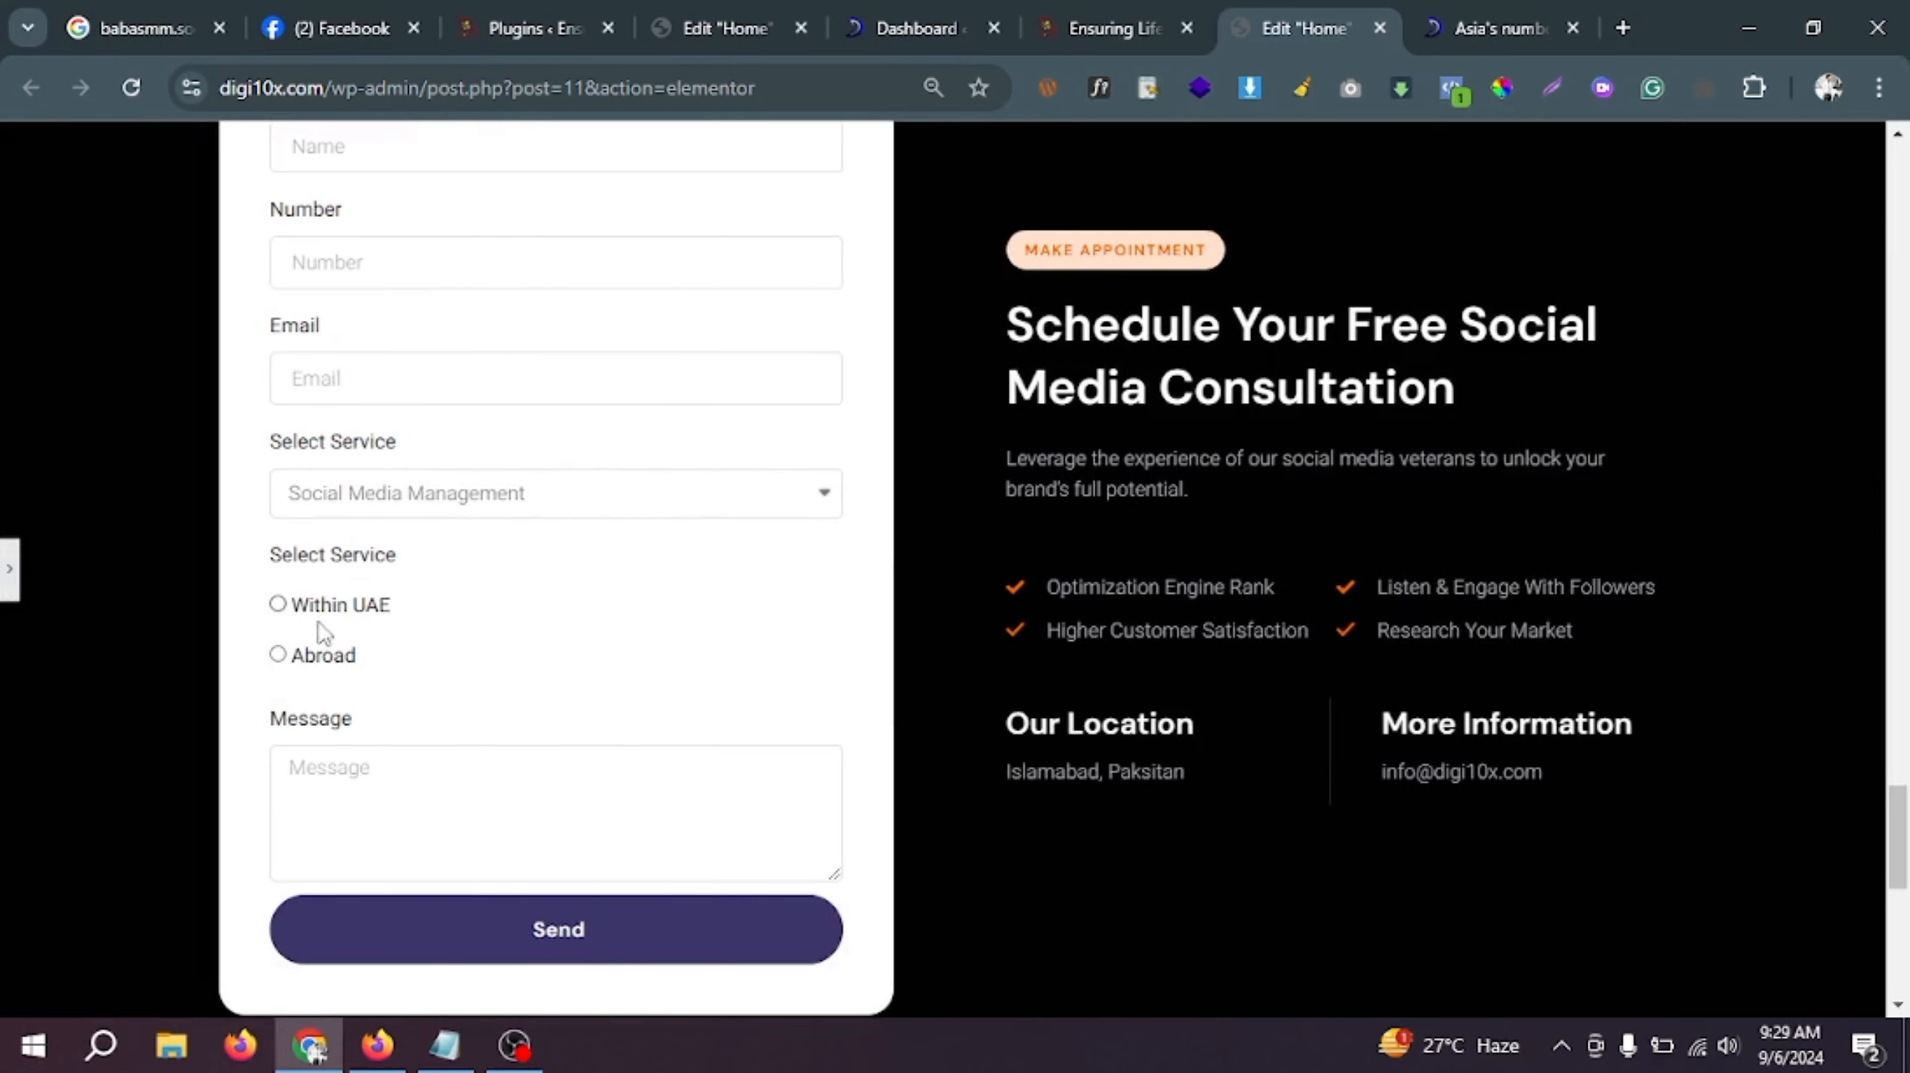
pyautogui.click(280, 606)
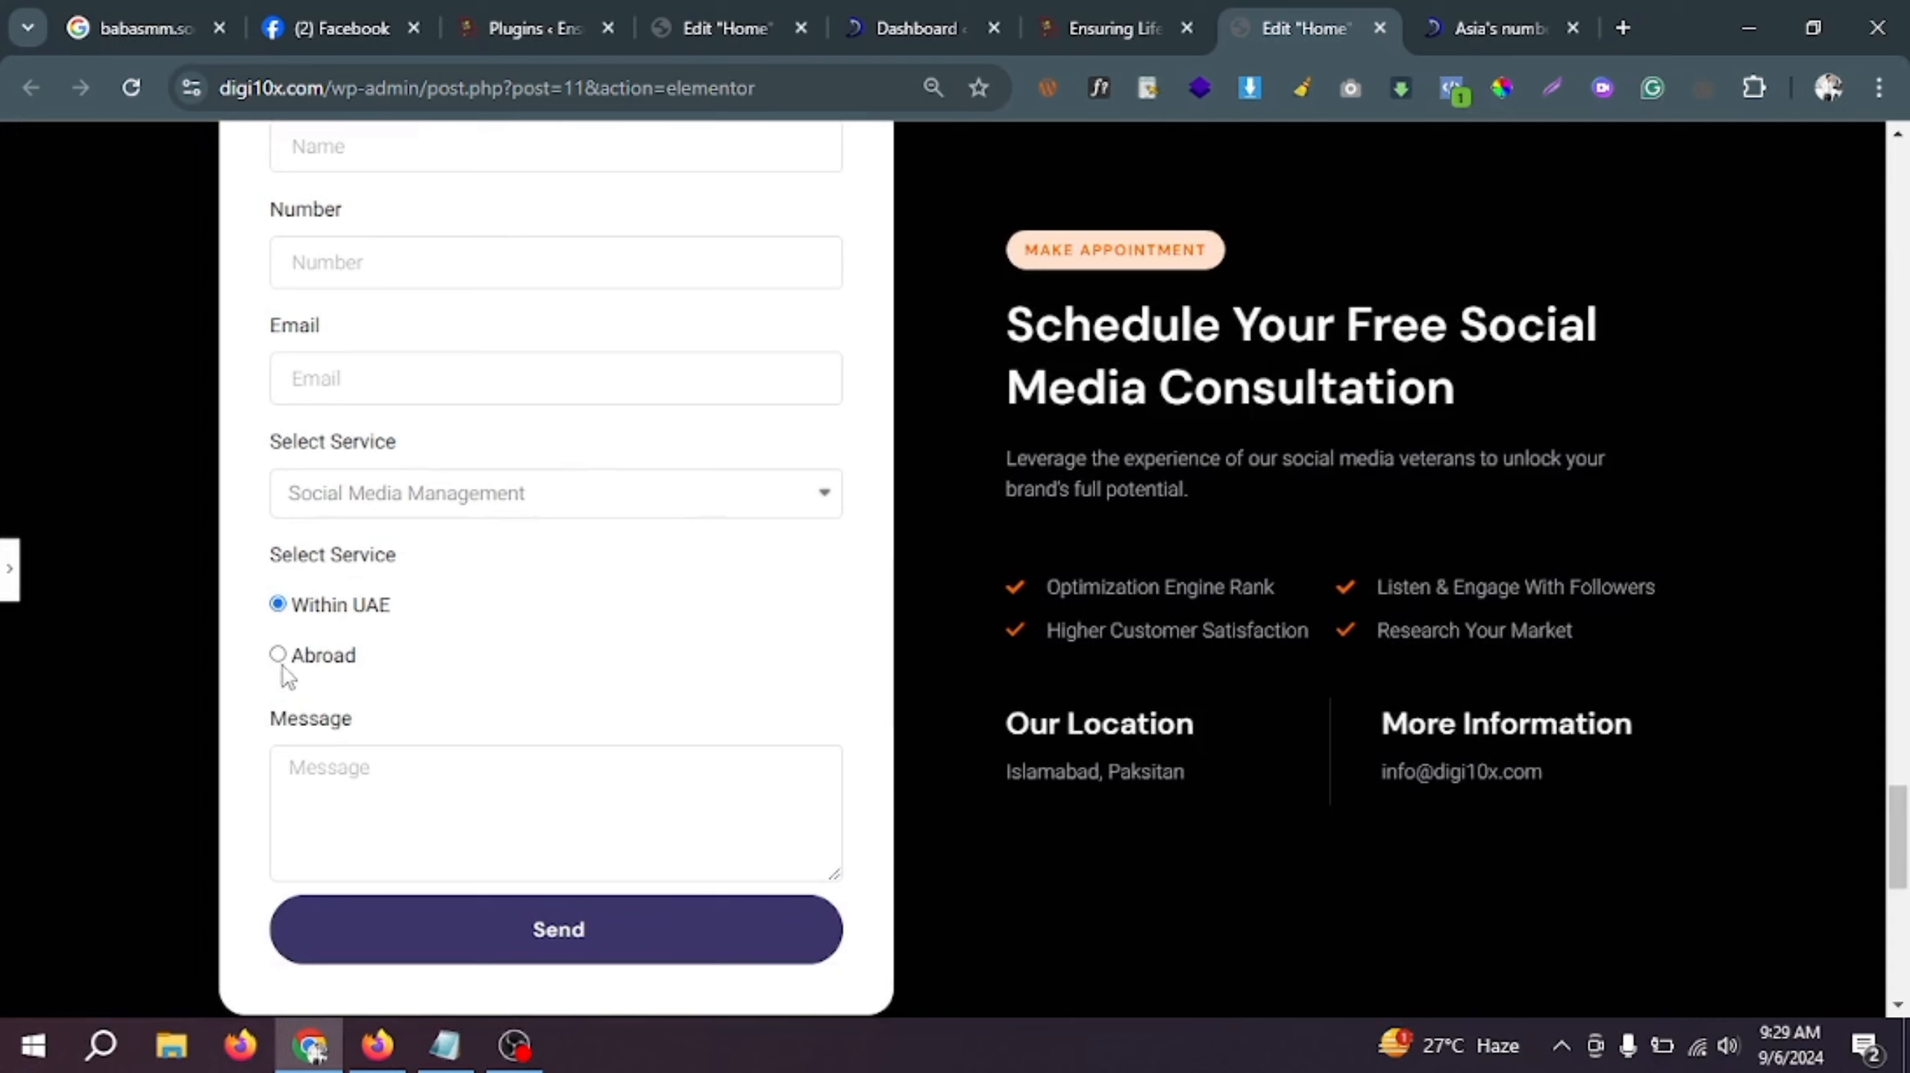
pyautogui.click(278, 656)
# Step: Open the page for adding new plugins in the digi10x.com WordPress dashboard
pyautogui.click(932, 24)
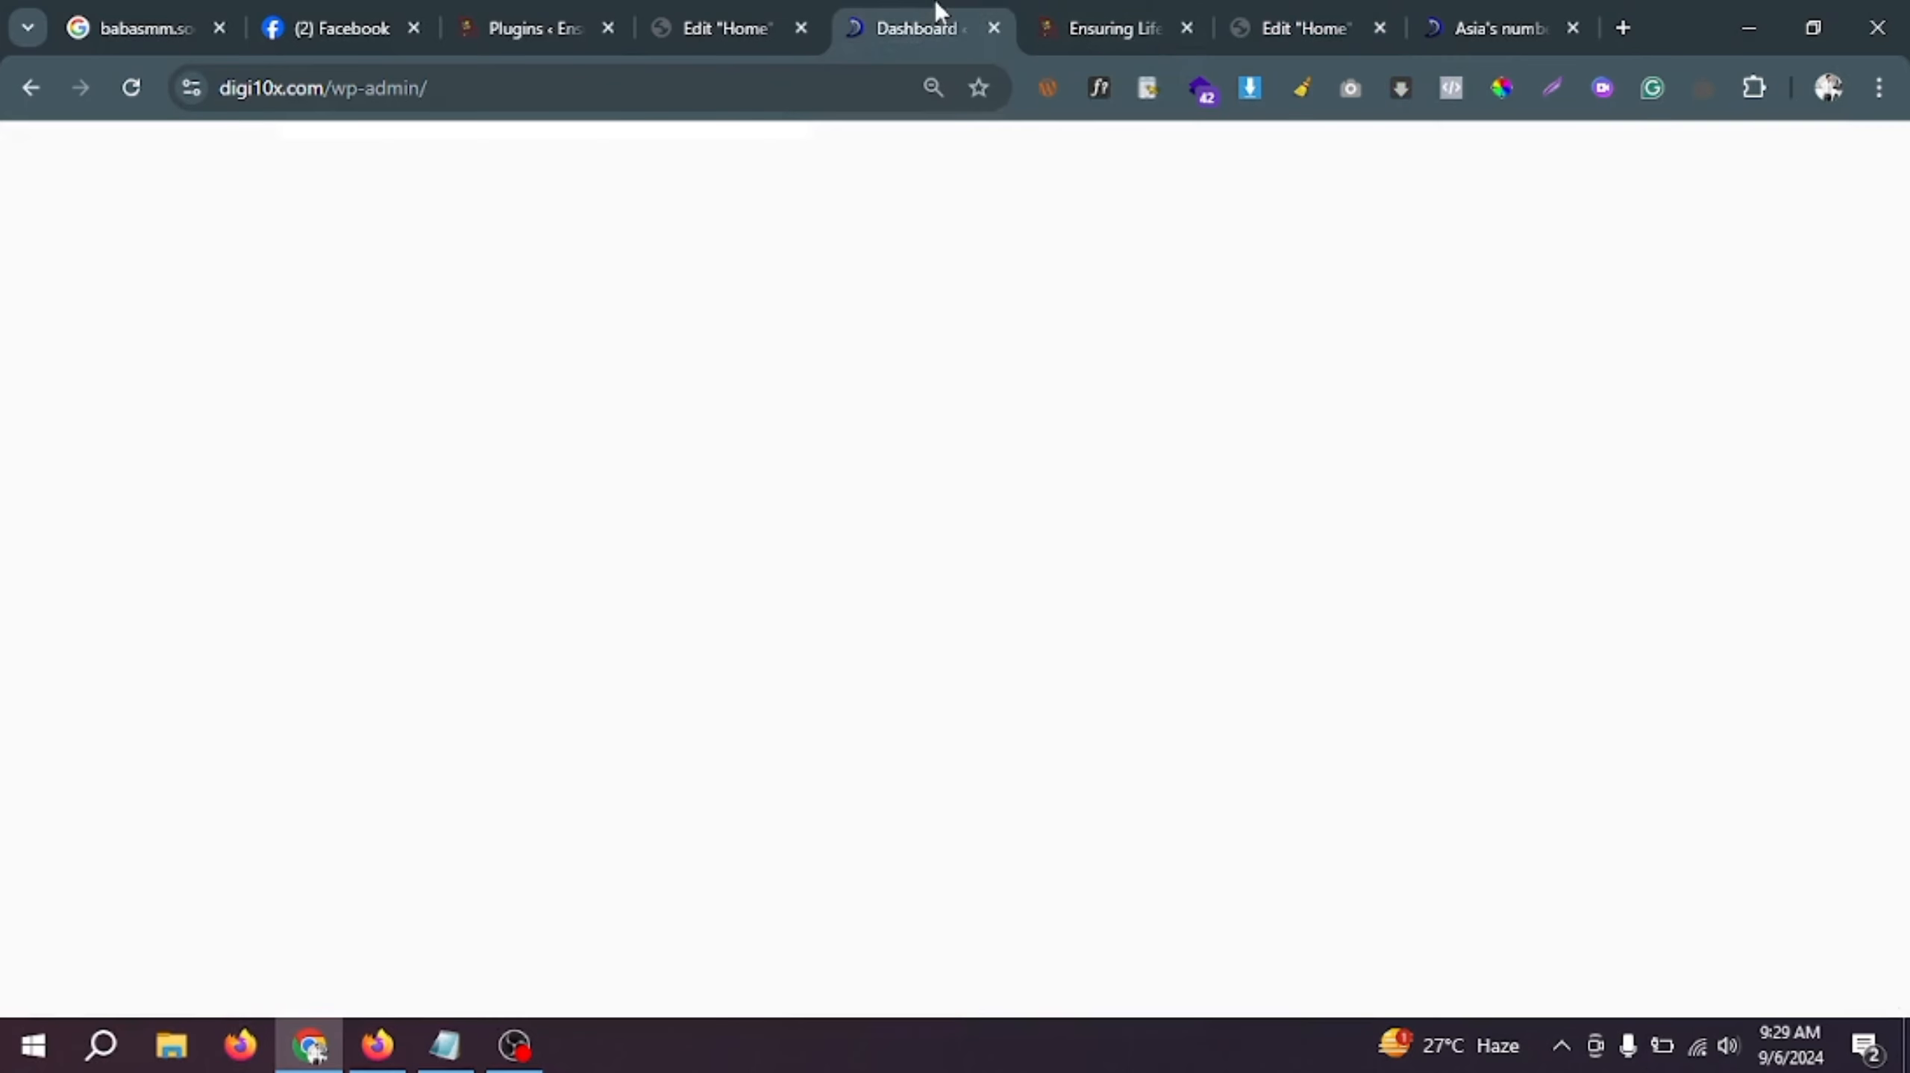
pyautogui.moveTo(153, 730)
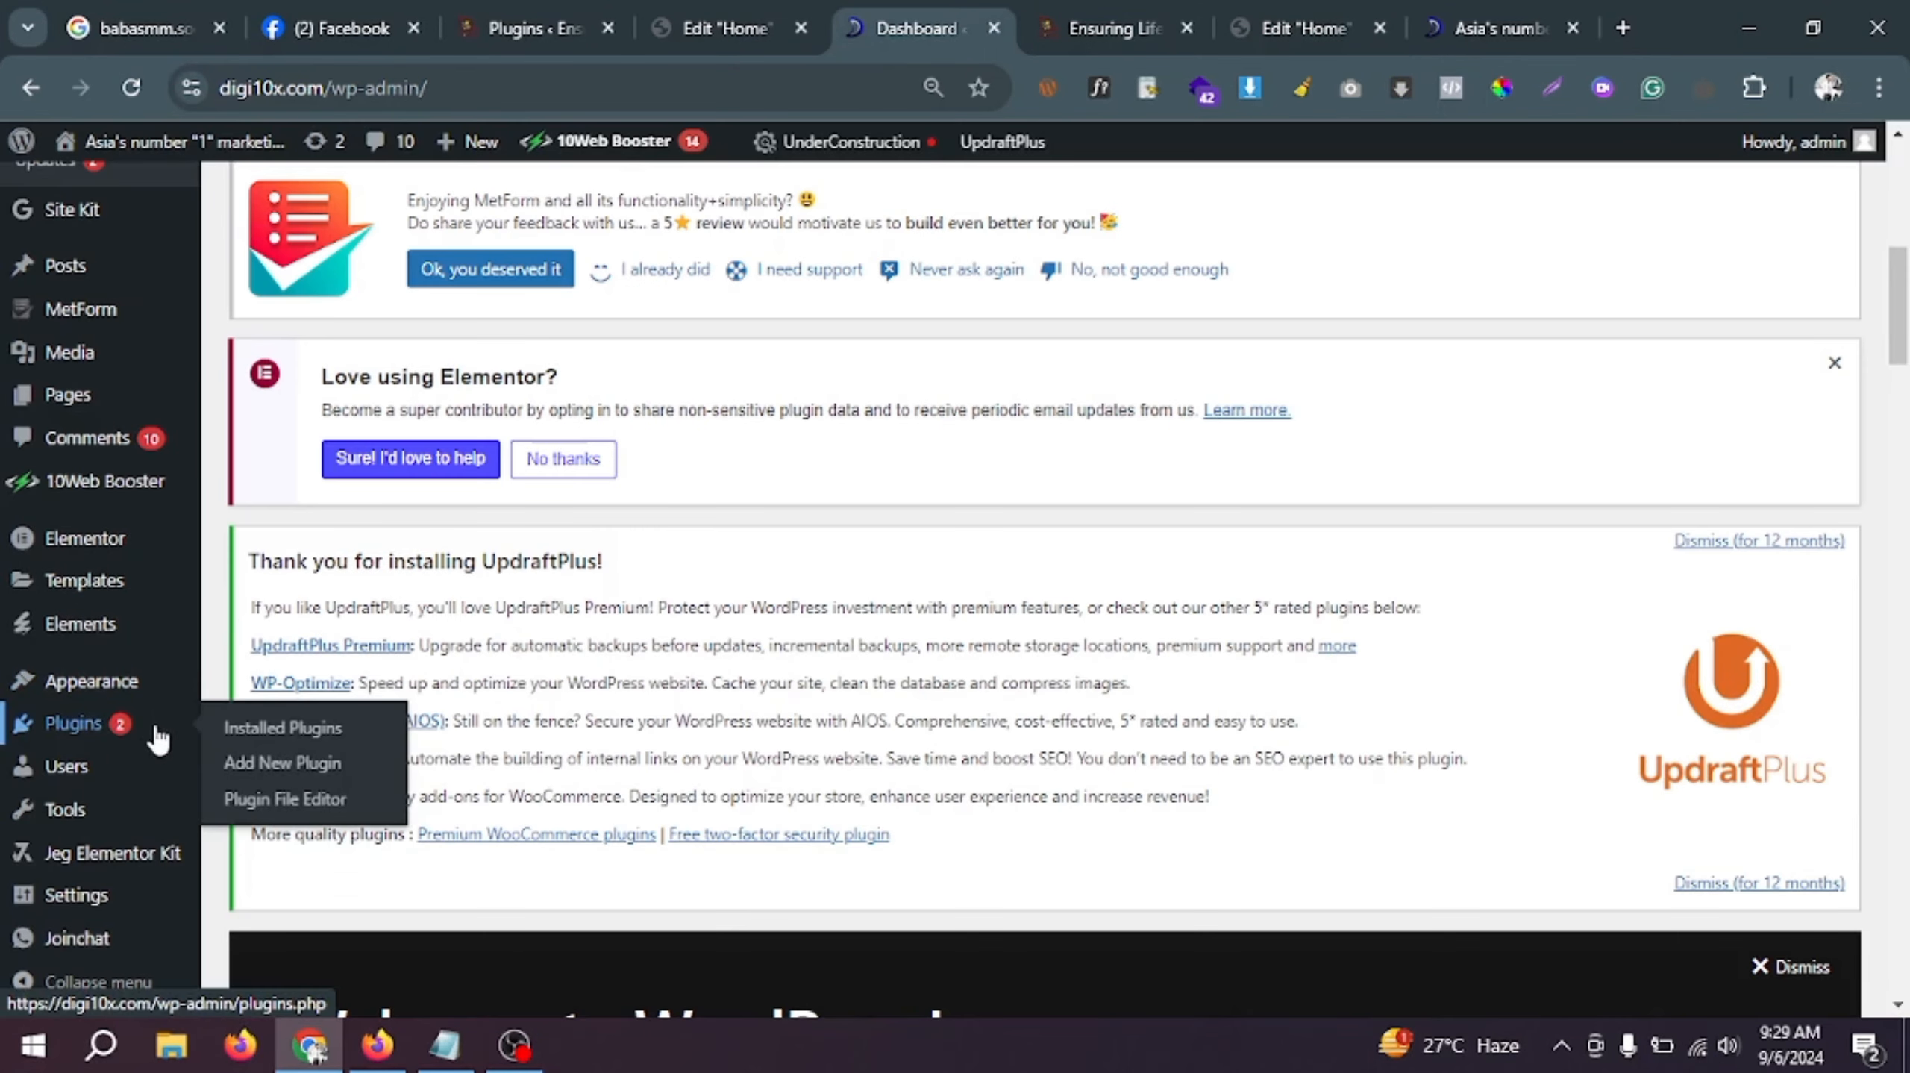
pyautogui.click(248, 765)
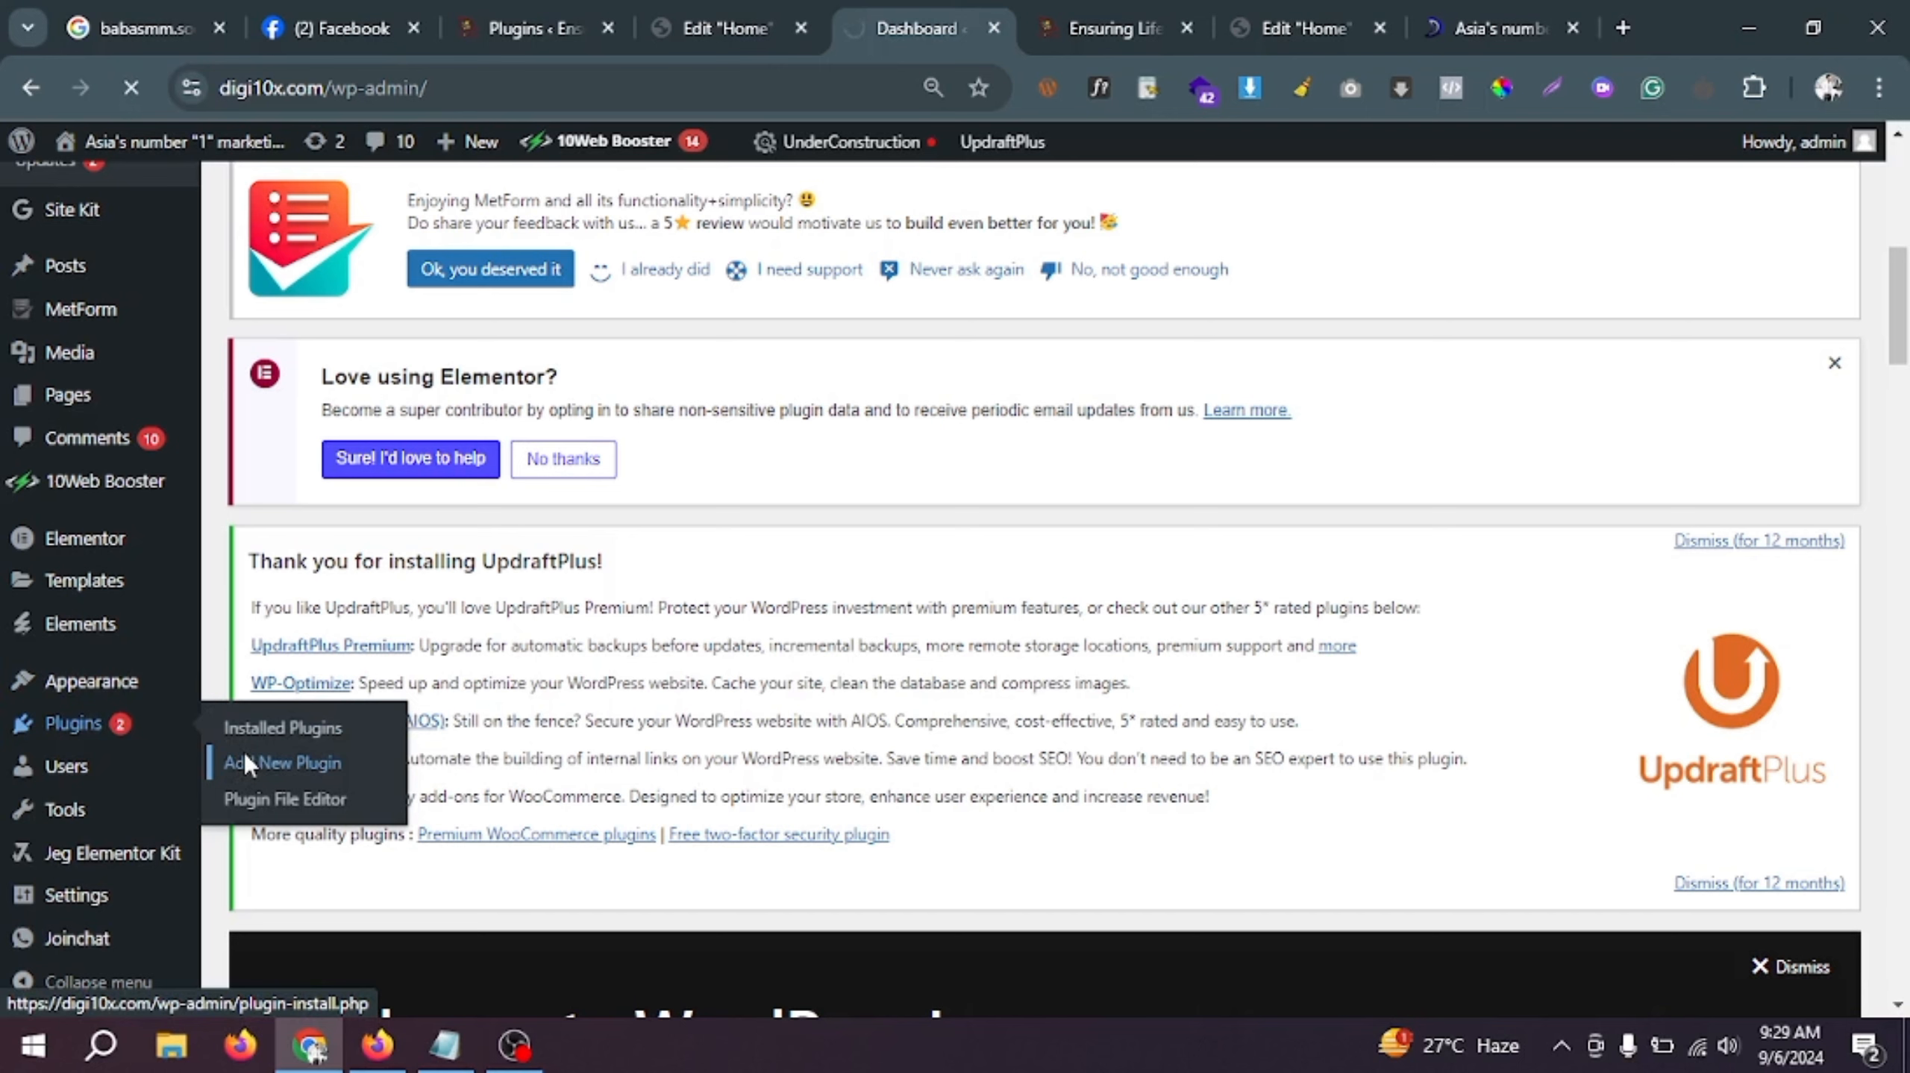
# Step: Copy the name "Elementor Forms Conditional Logic" from the Notepad notes and search the WordPress plugins for it
pyautogui.click(445, 1044)
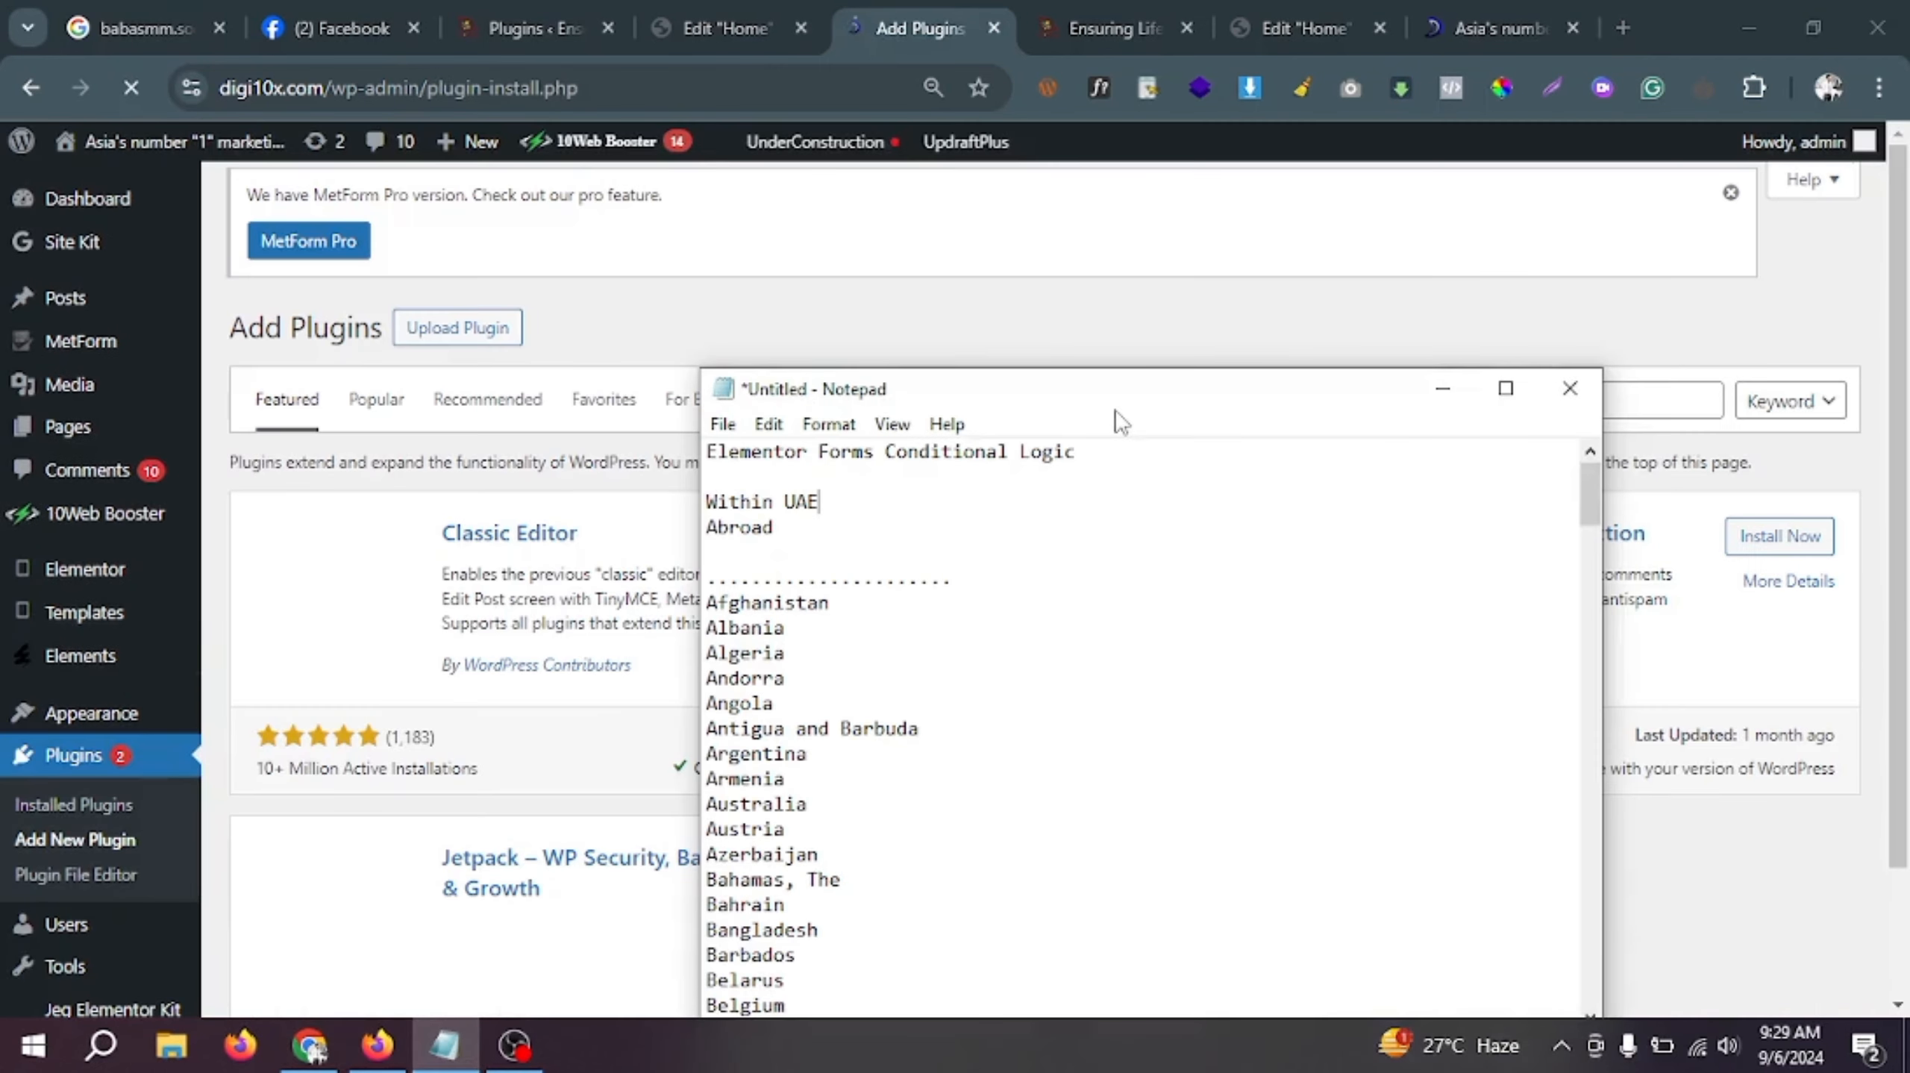
pyautogui.moveTo(1078, 451); pyautogui.dragTo(705, 450)
pyautogui.hotkey('ctrl', 'c')
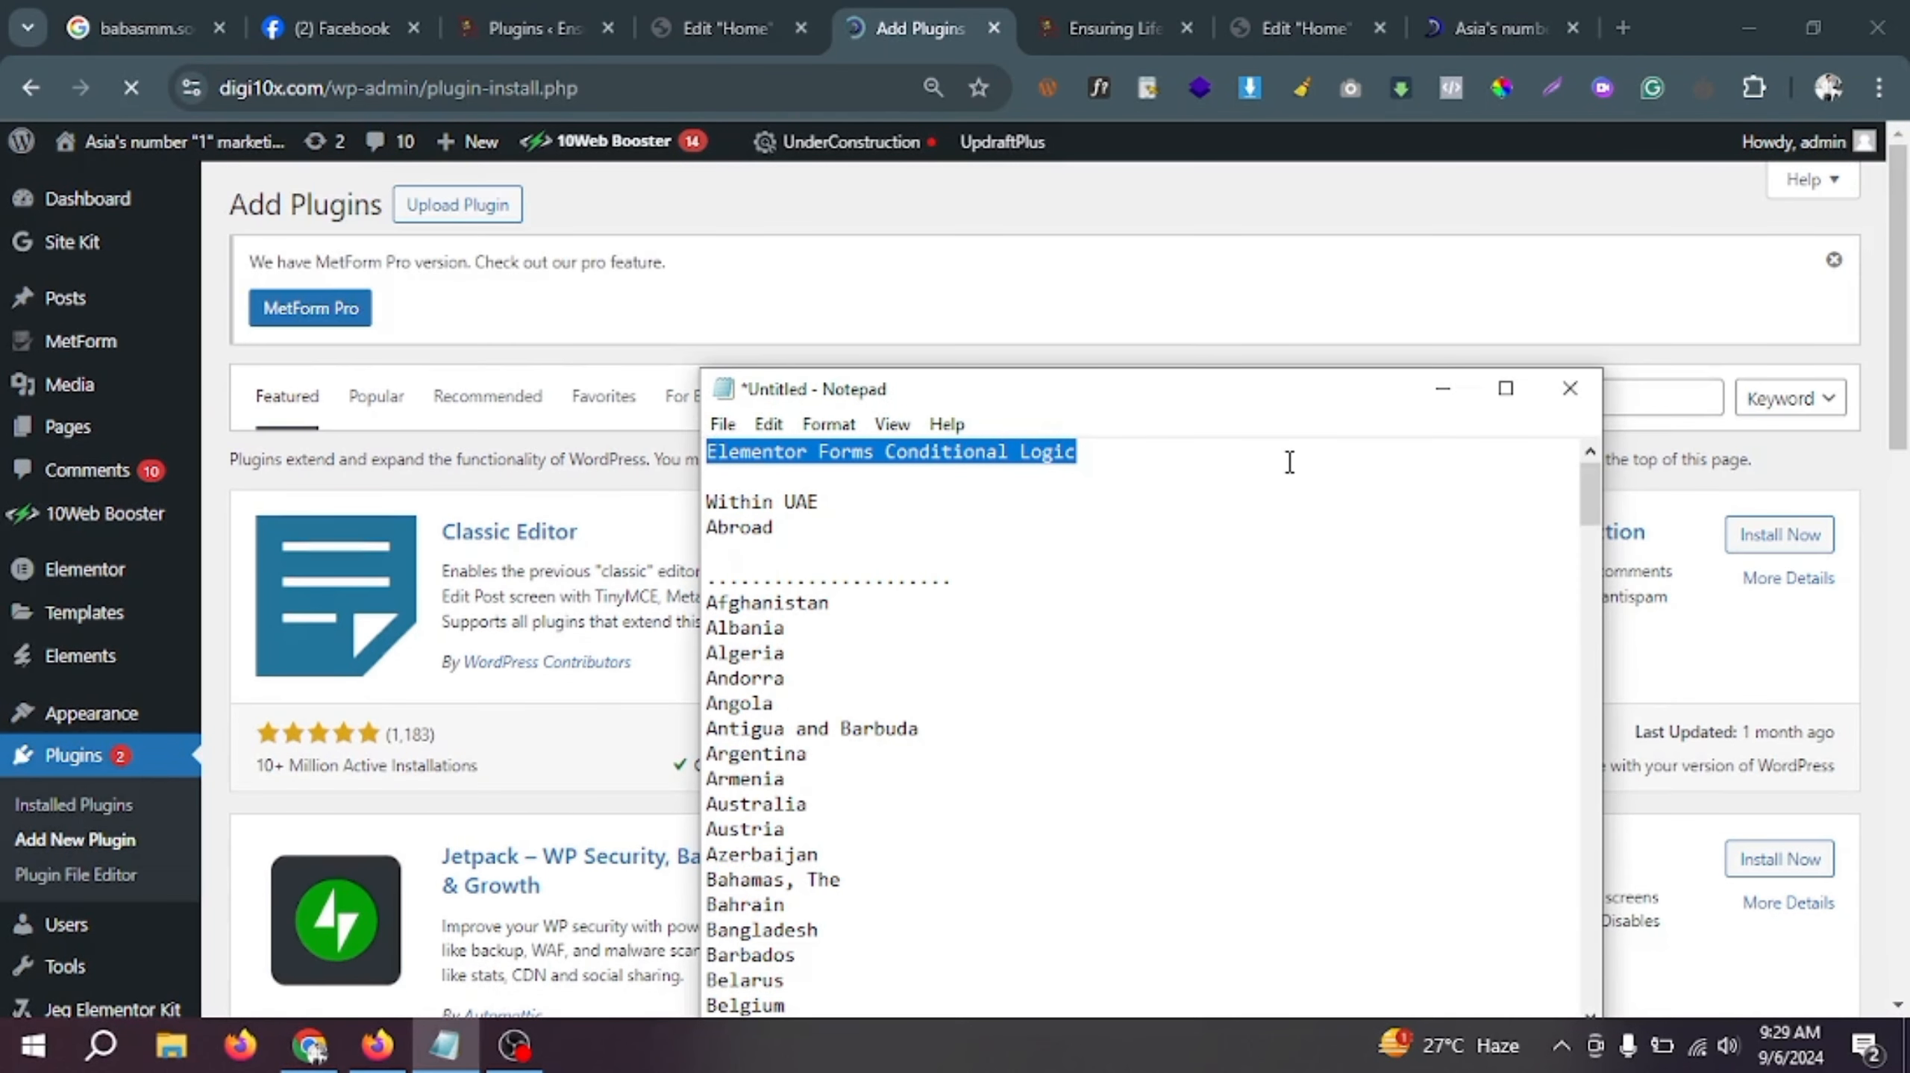
pyautogui.click(1442, 388)
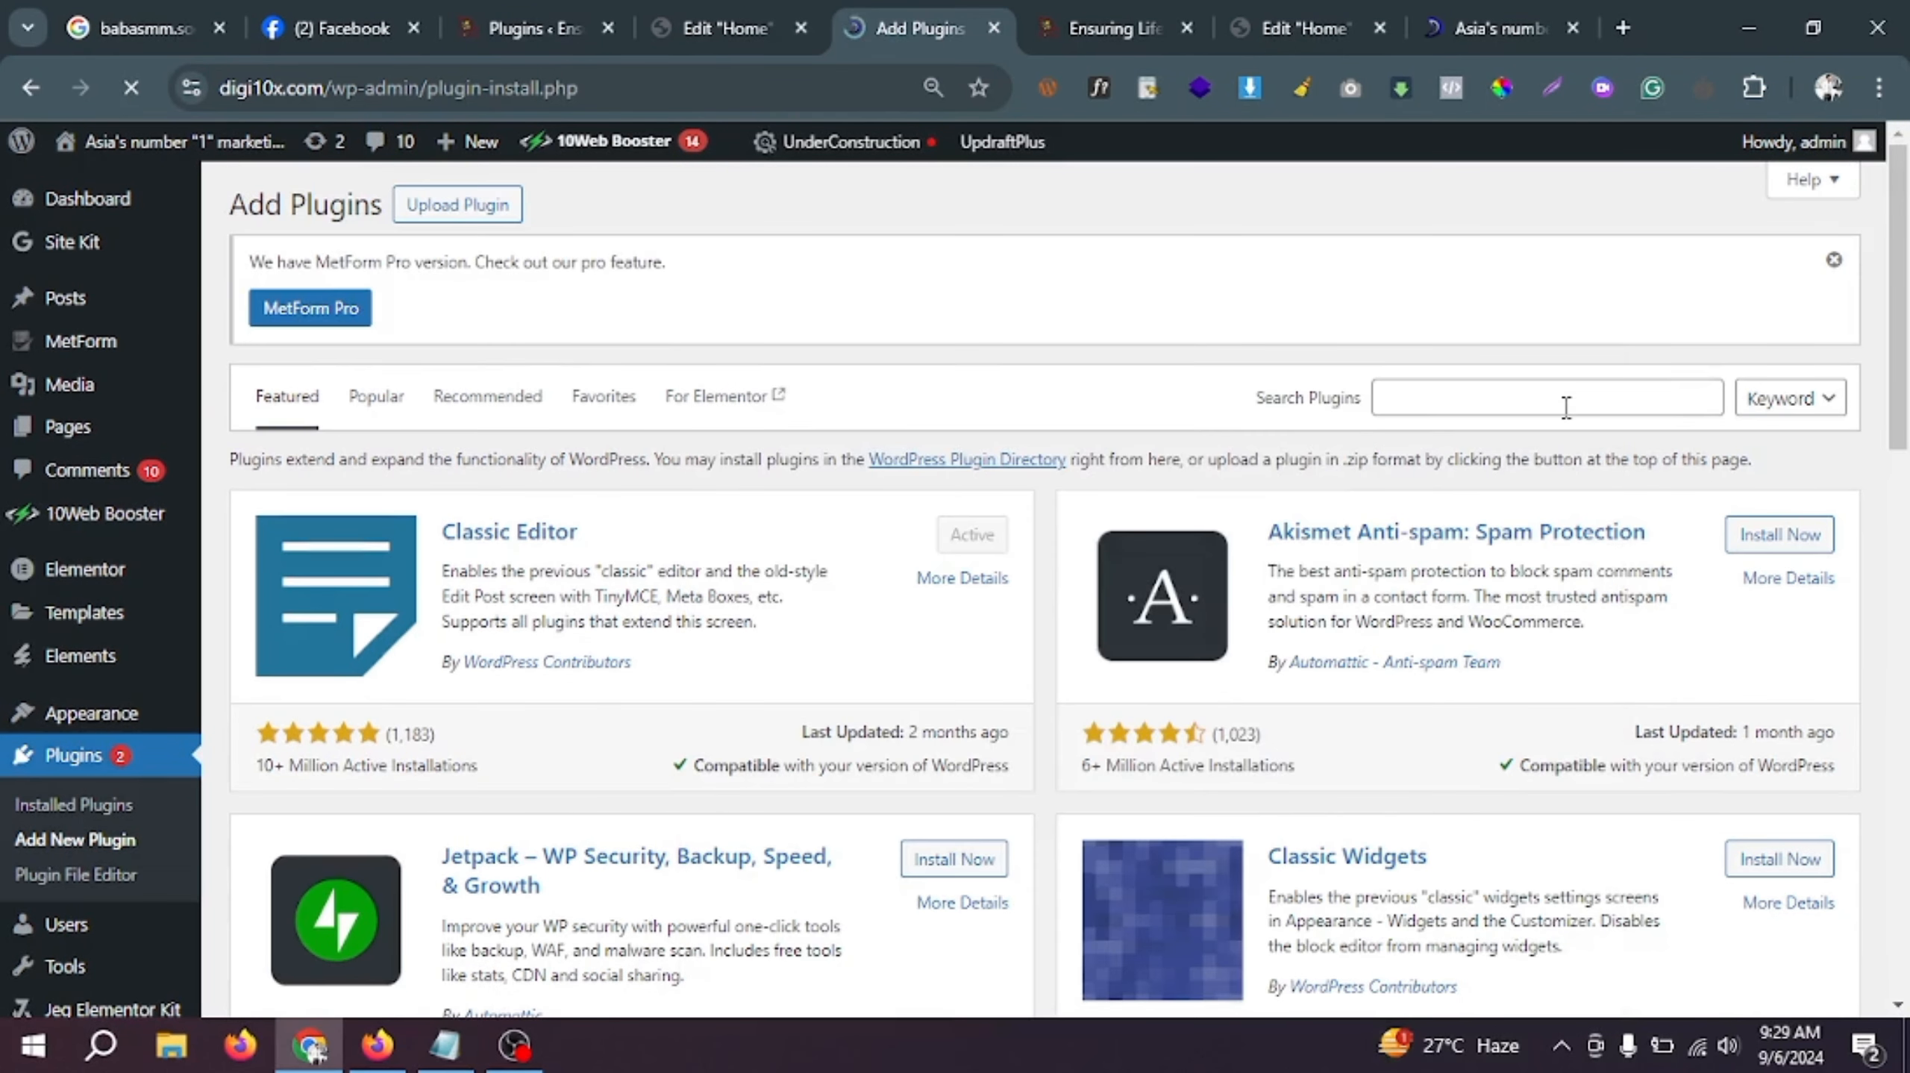
pyautogui.click(1566, 408)
pyautogui.hotkey('ctrl', 'v')
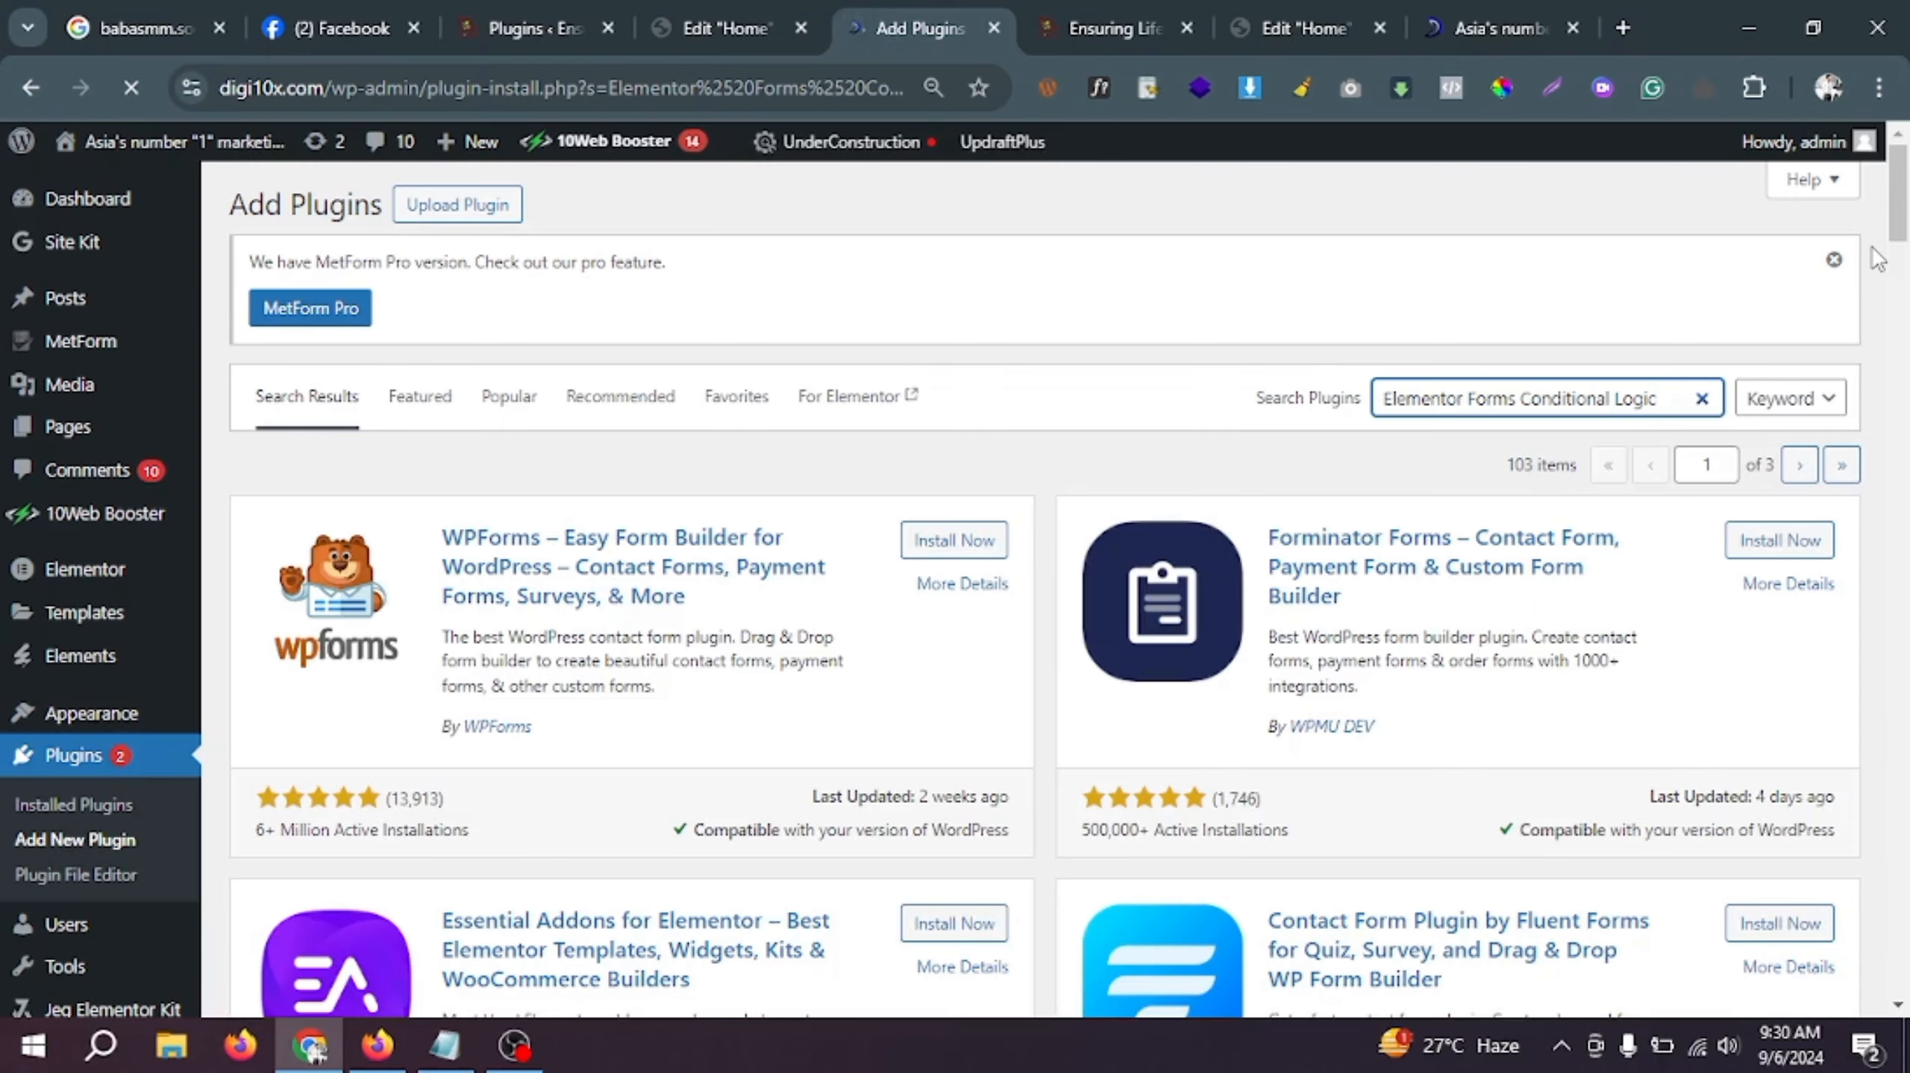
# Step: Find the Elementor Forms Conditional Logic plugin by add-ons.org among the search results, install it and activate it
pyautogui.scroll(-5, 1877, 259)
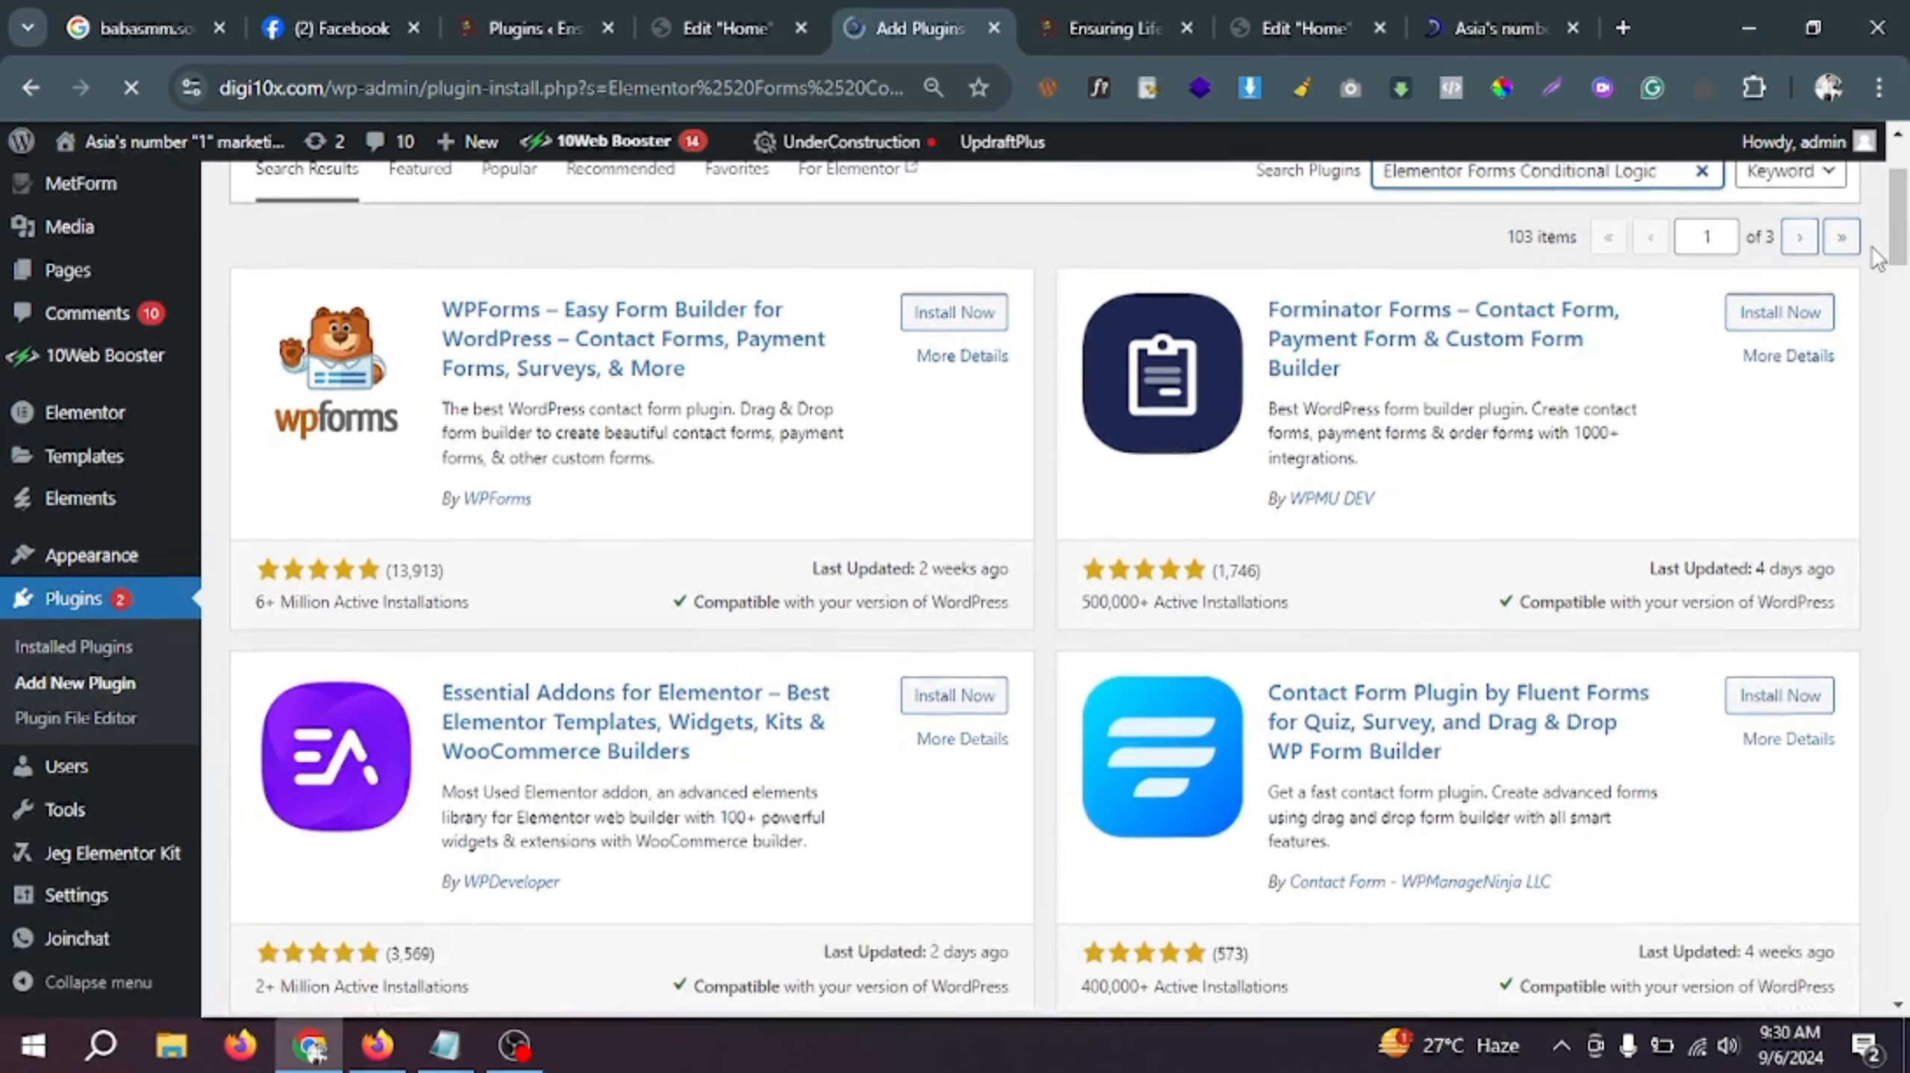
pyautogui.scroll(-7, 1877, 259)
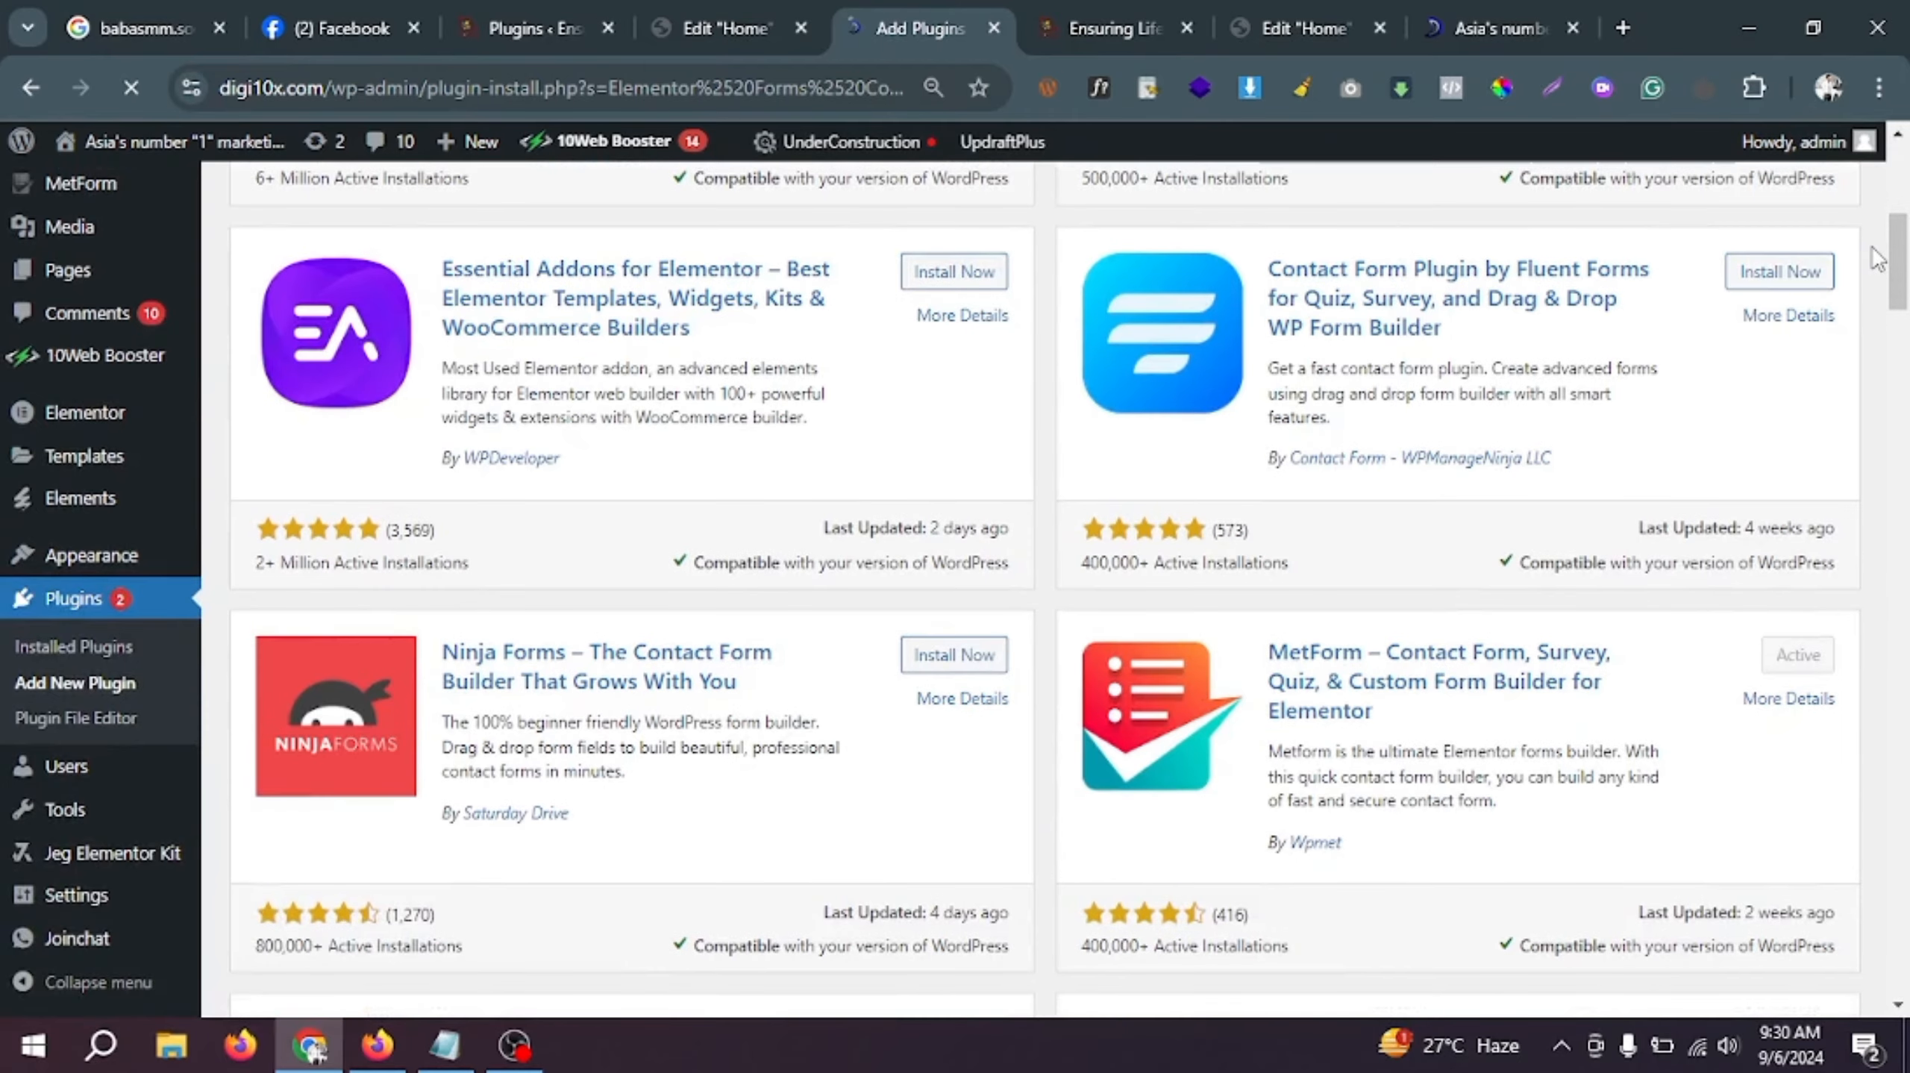
pyautogui.scroll(-6, 1876, 259)
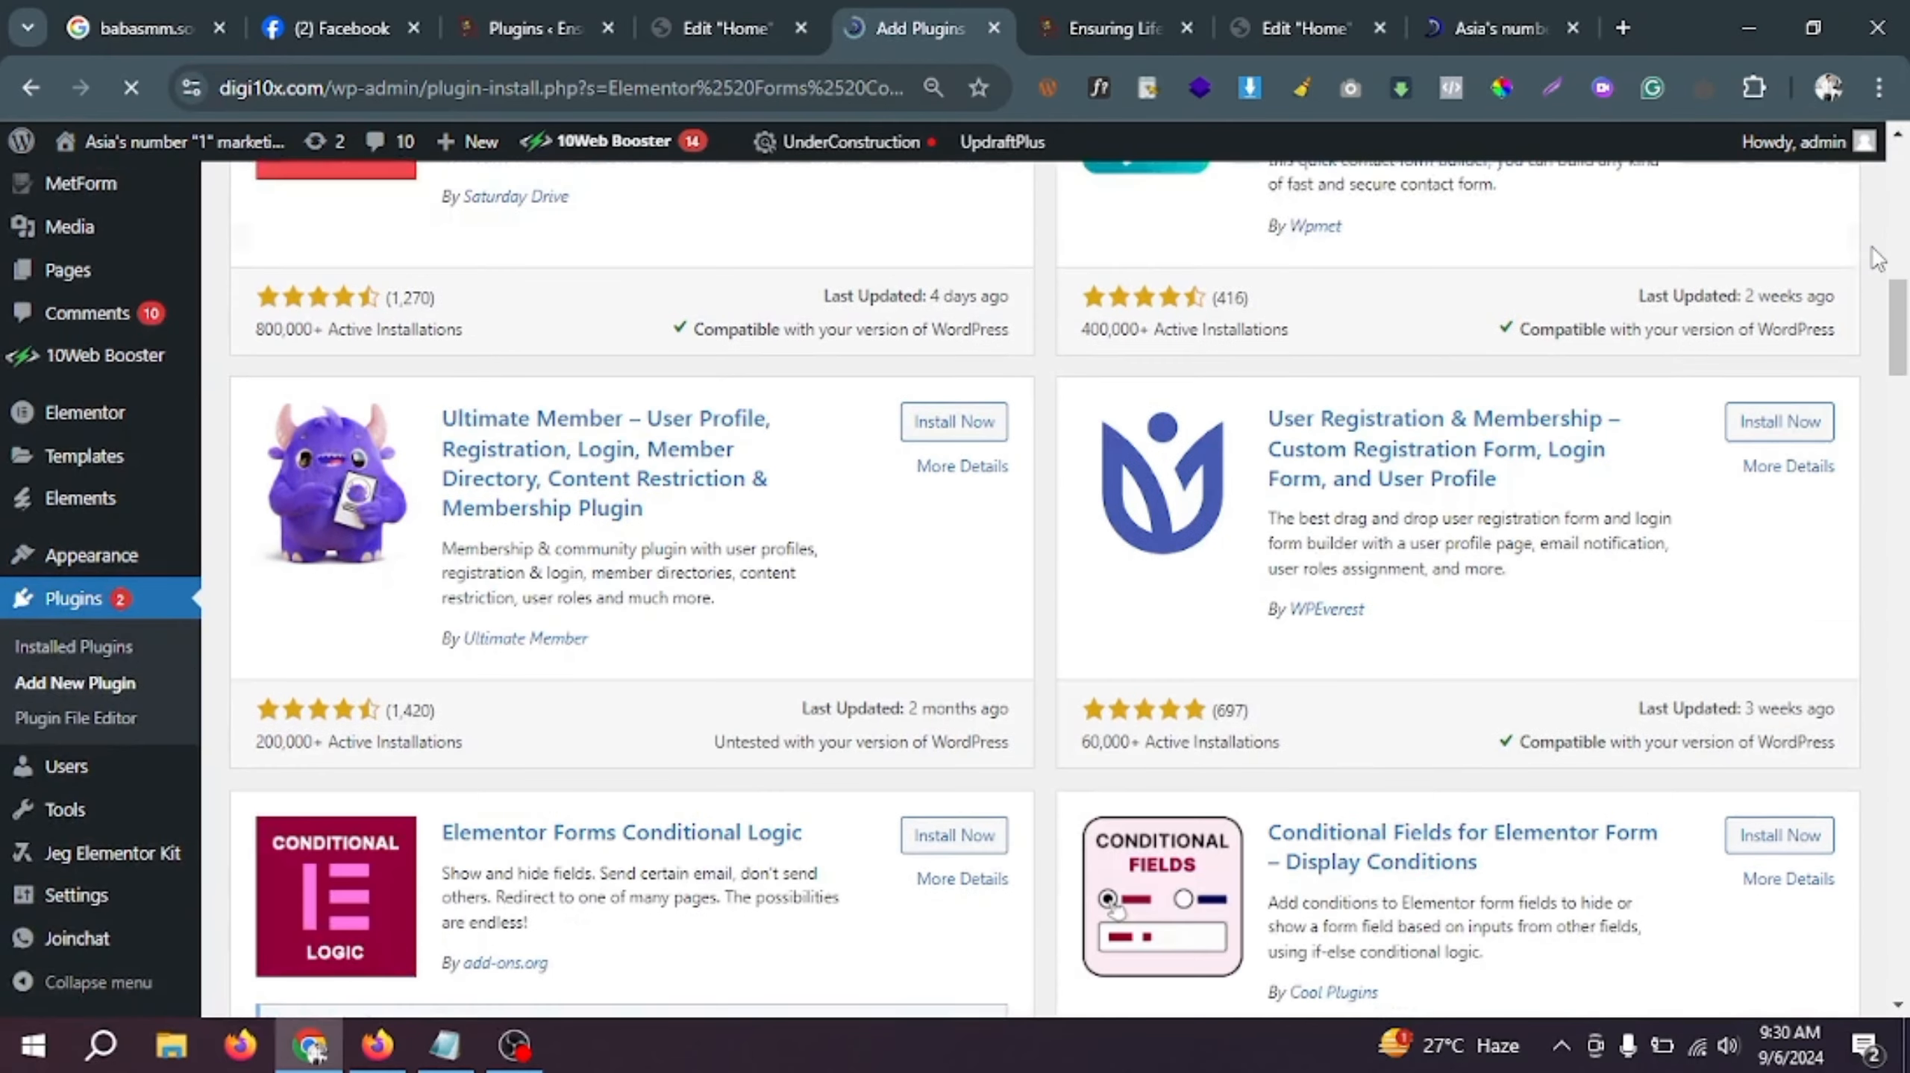
pyautogui.scroll(-1, 1876, 258)
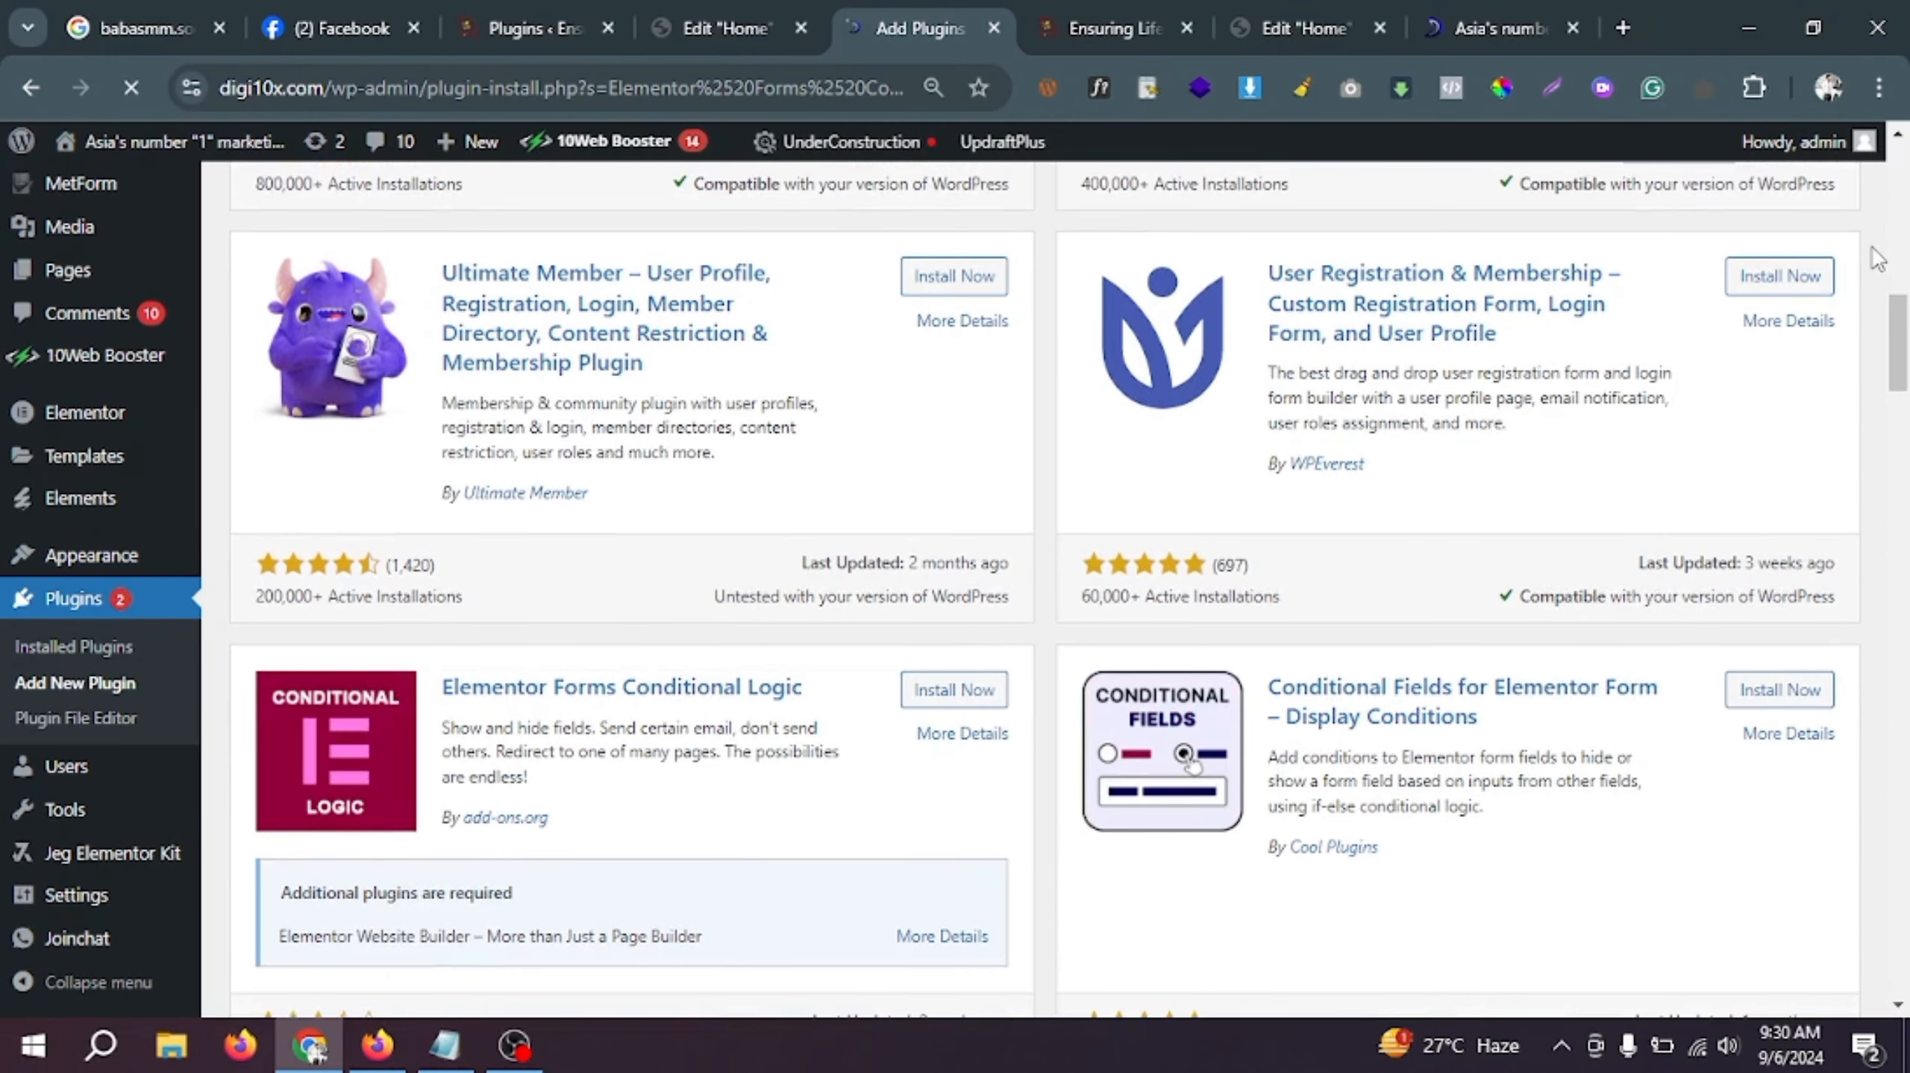
pyautogui.scroll(-1, 1877, 259)
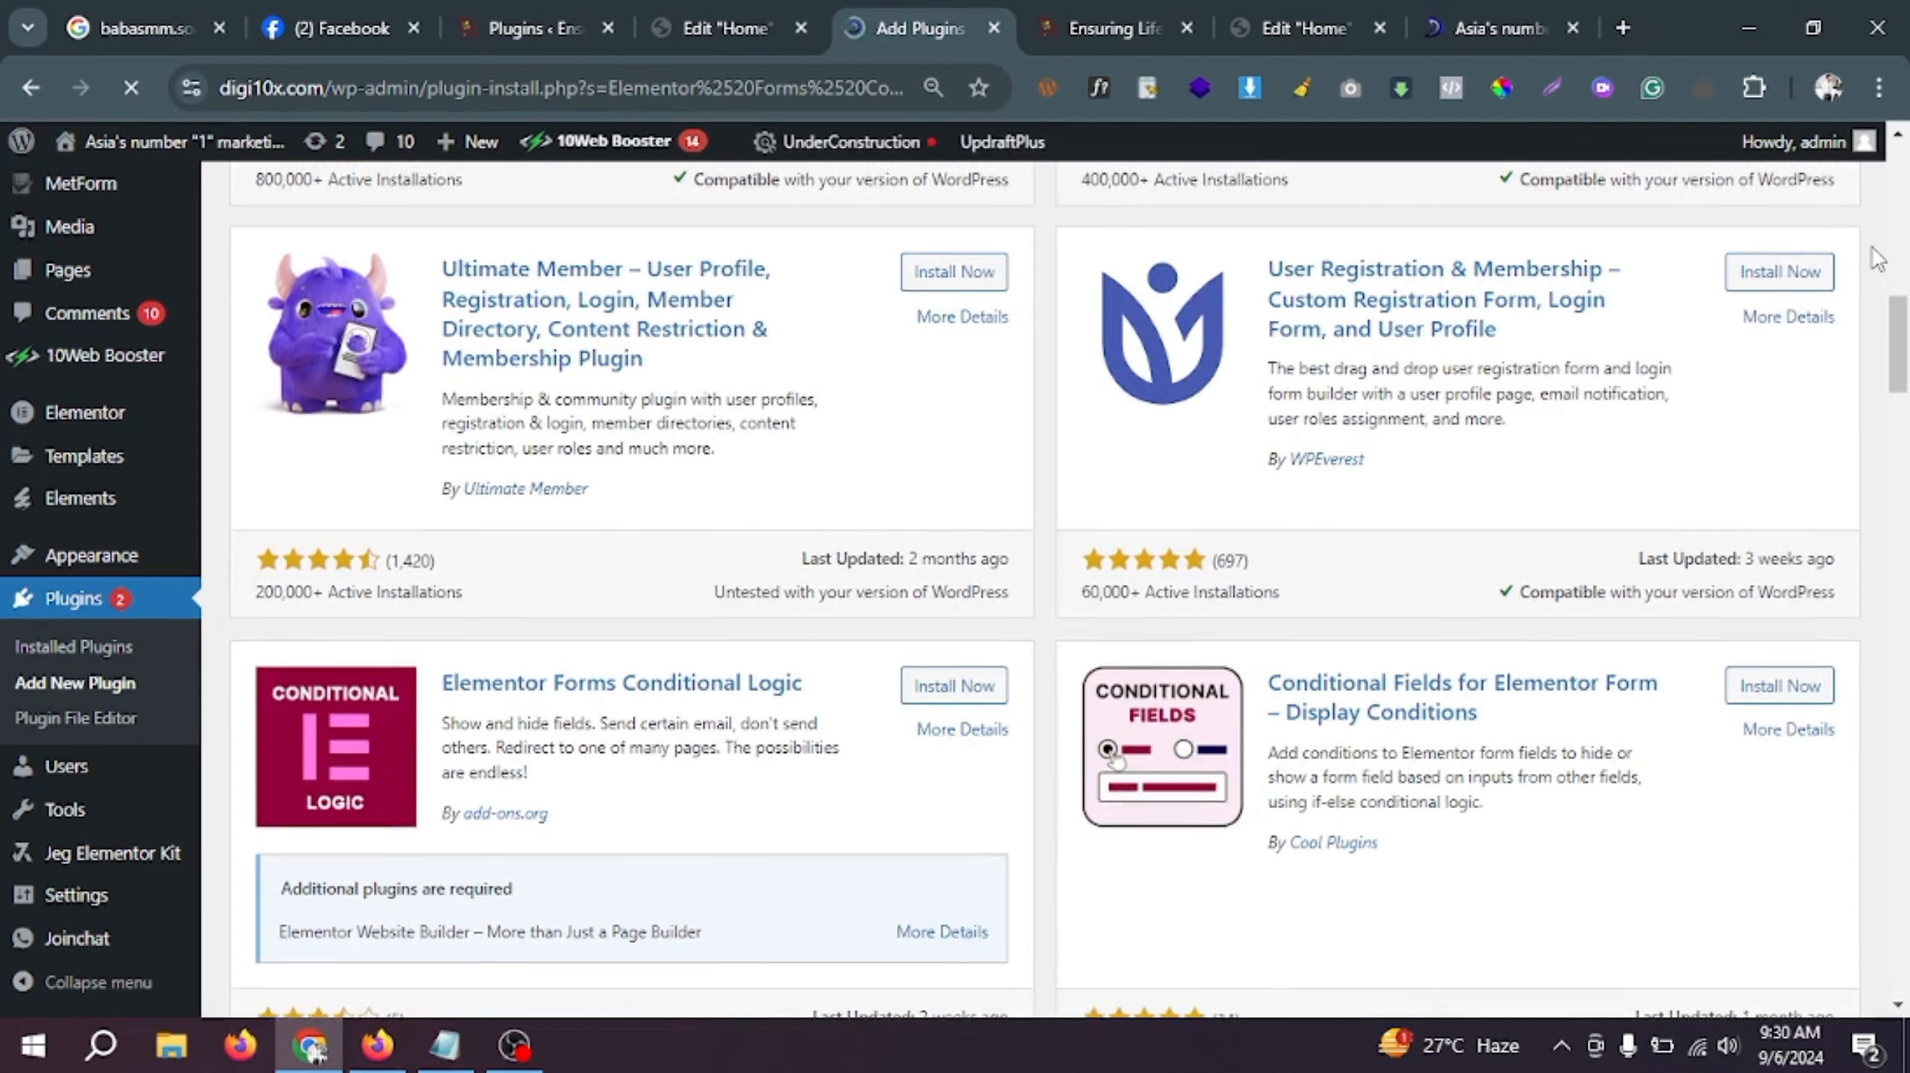
pyautogui.scroll(-3, 1877, 259)
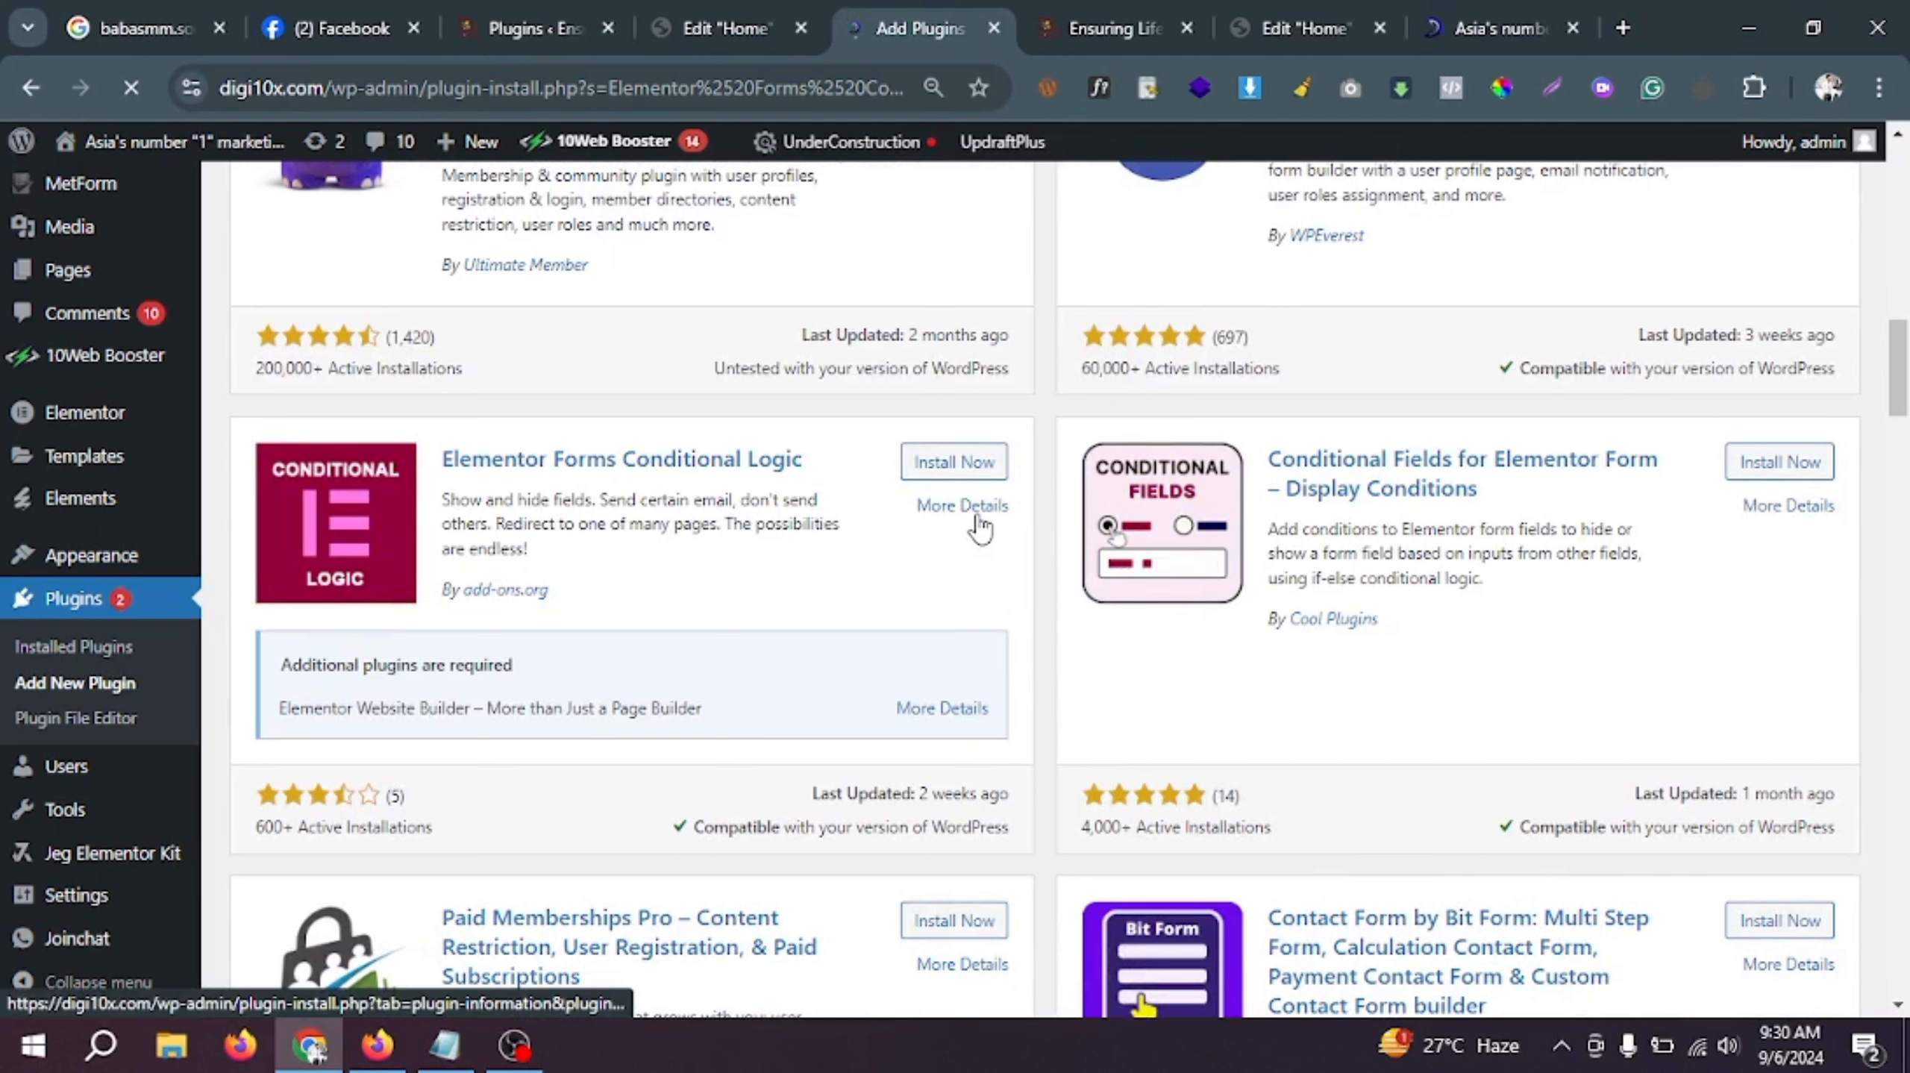
pyautogui.click(965, 463)
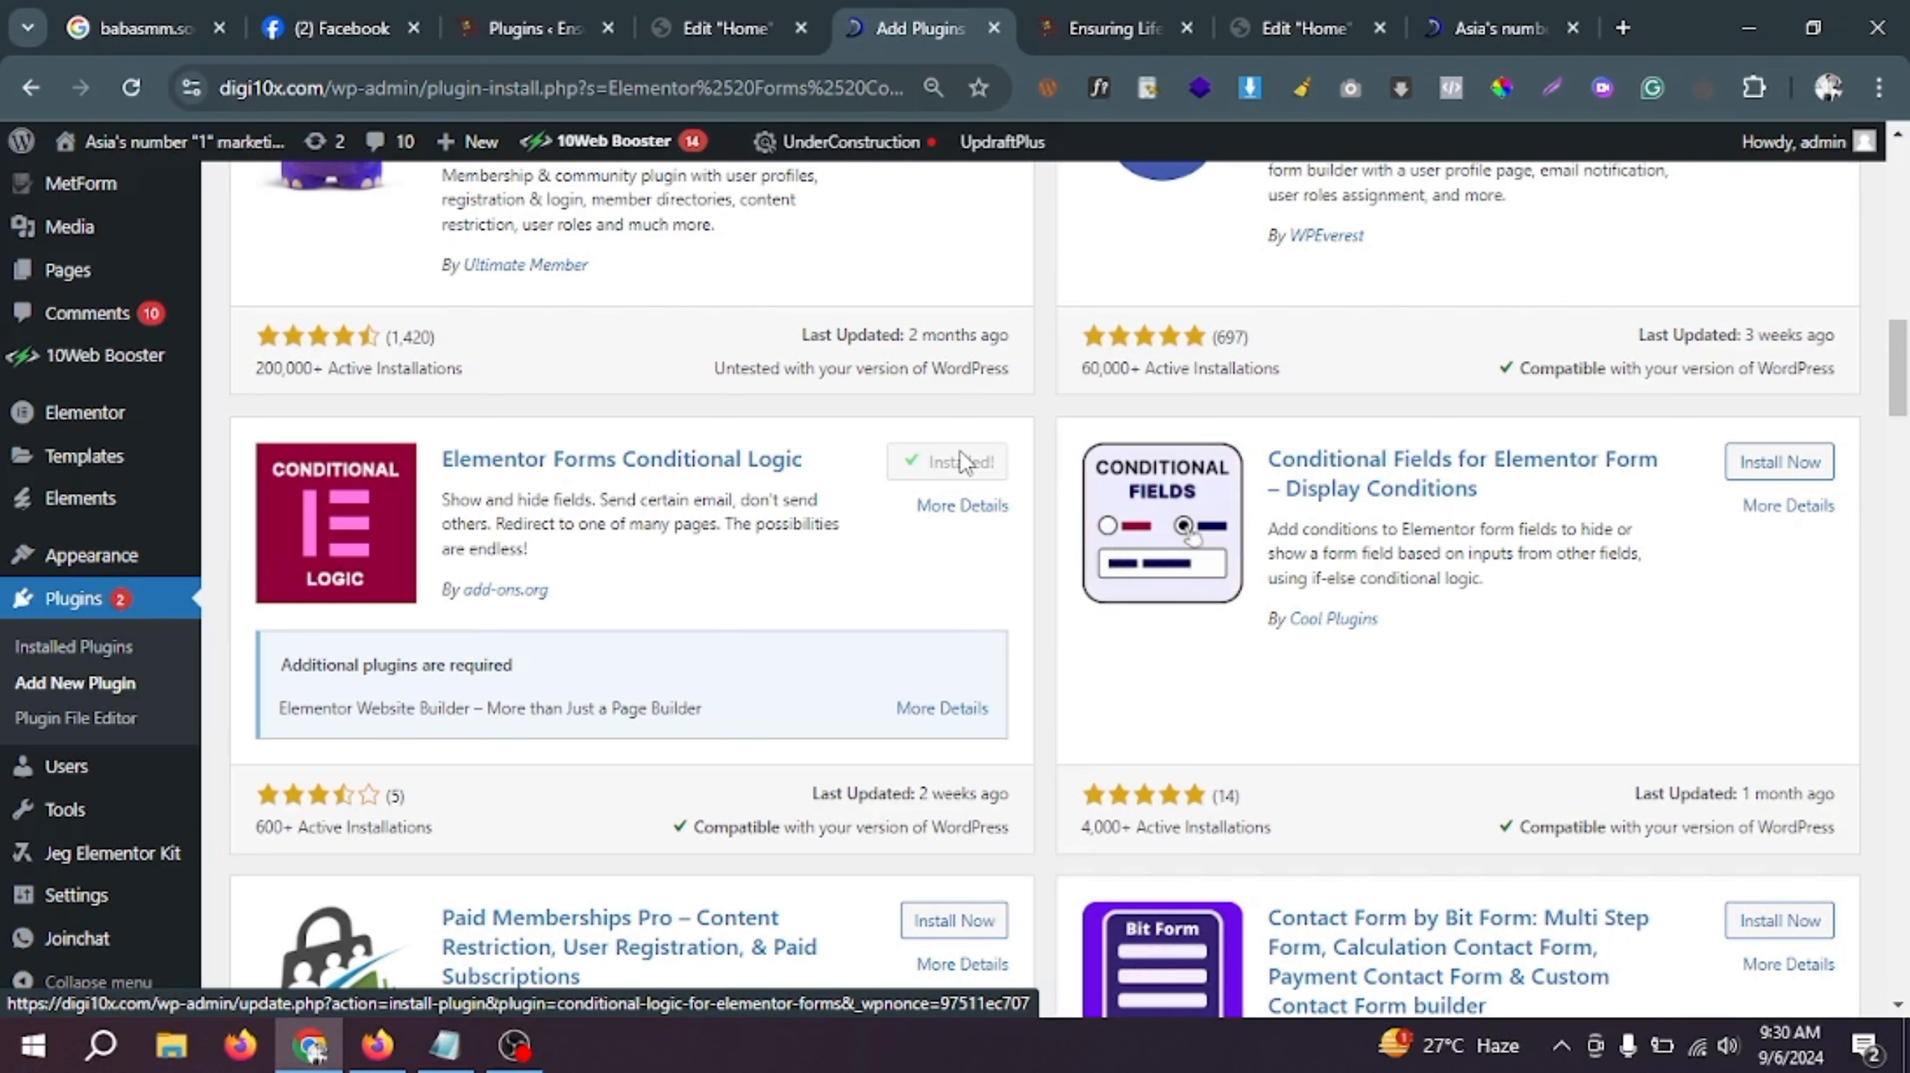
pyautogui.click(963, 462)
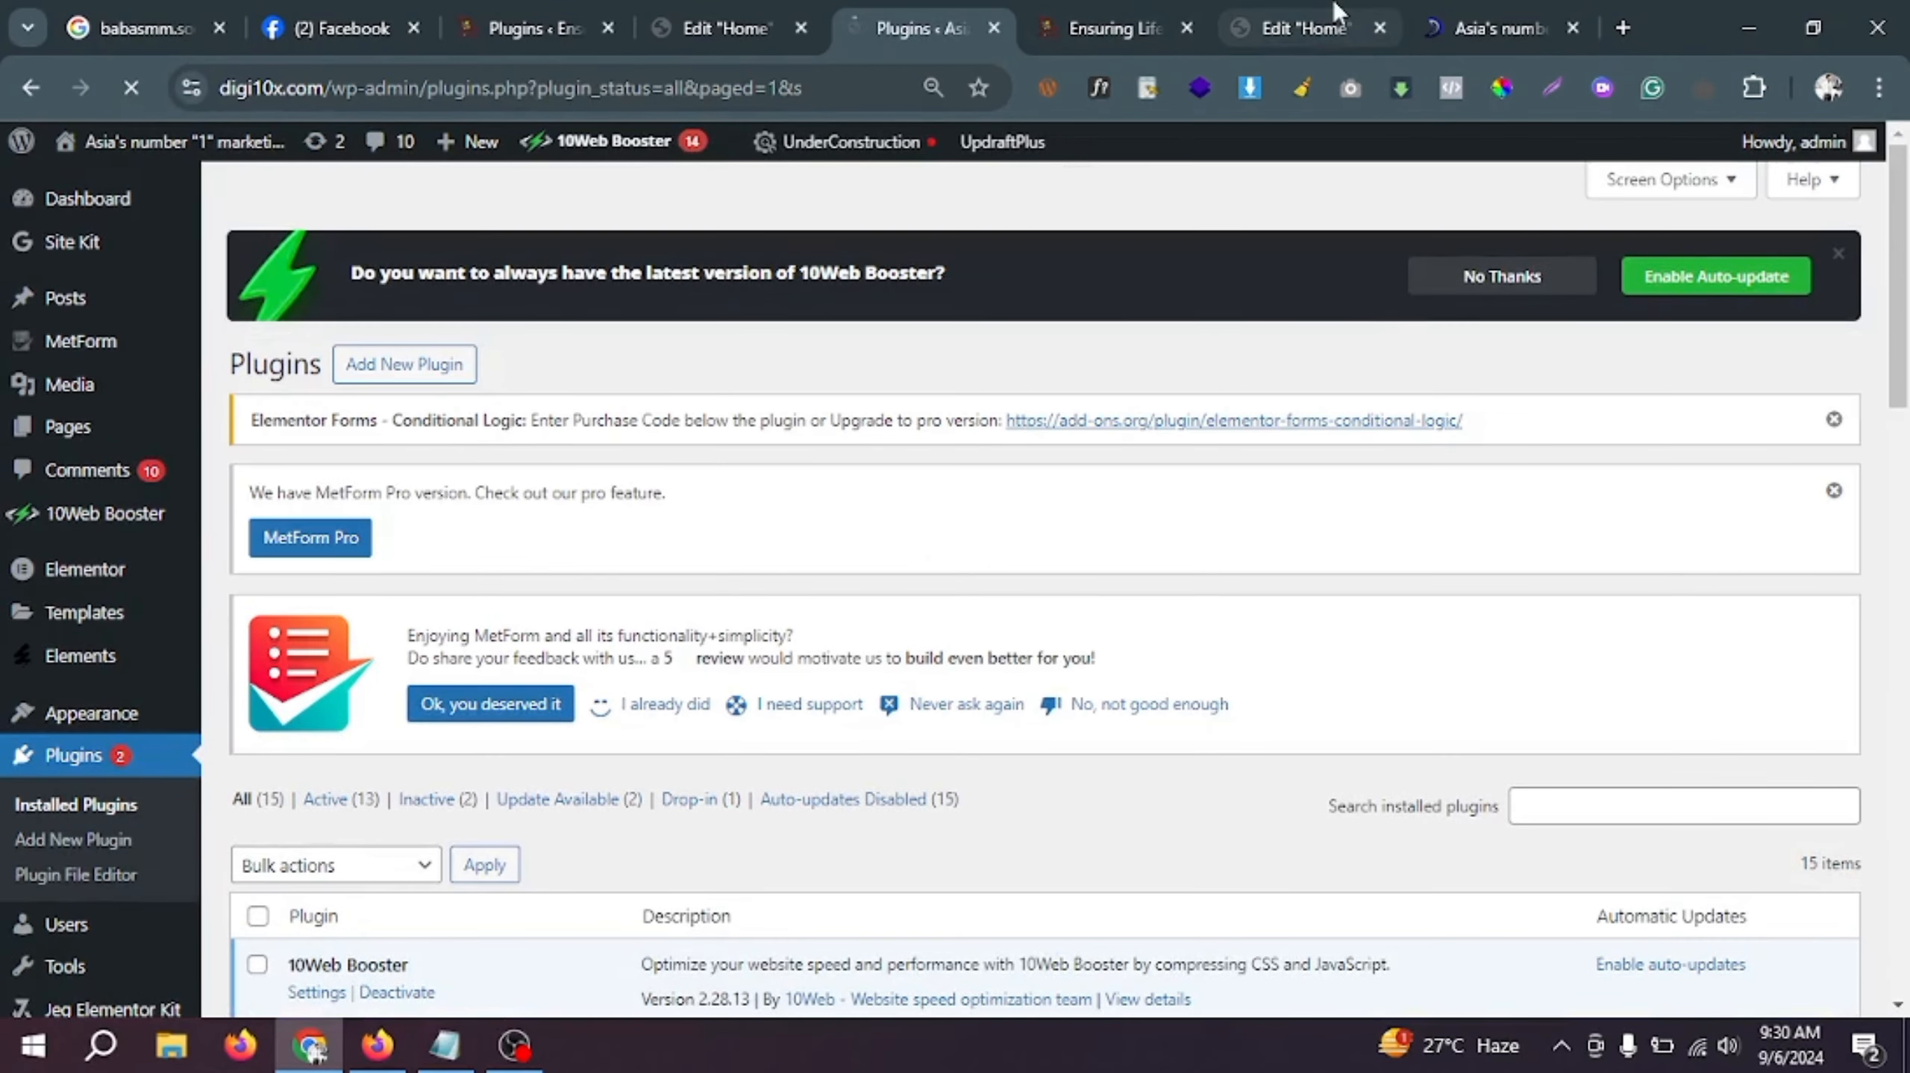
# Step: Return to the Elementor editor of the digi10x.com home page and reload it, discarding the unsaved form changes
pyautogui.click(1322, 22)
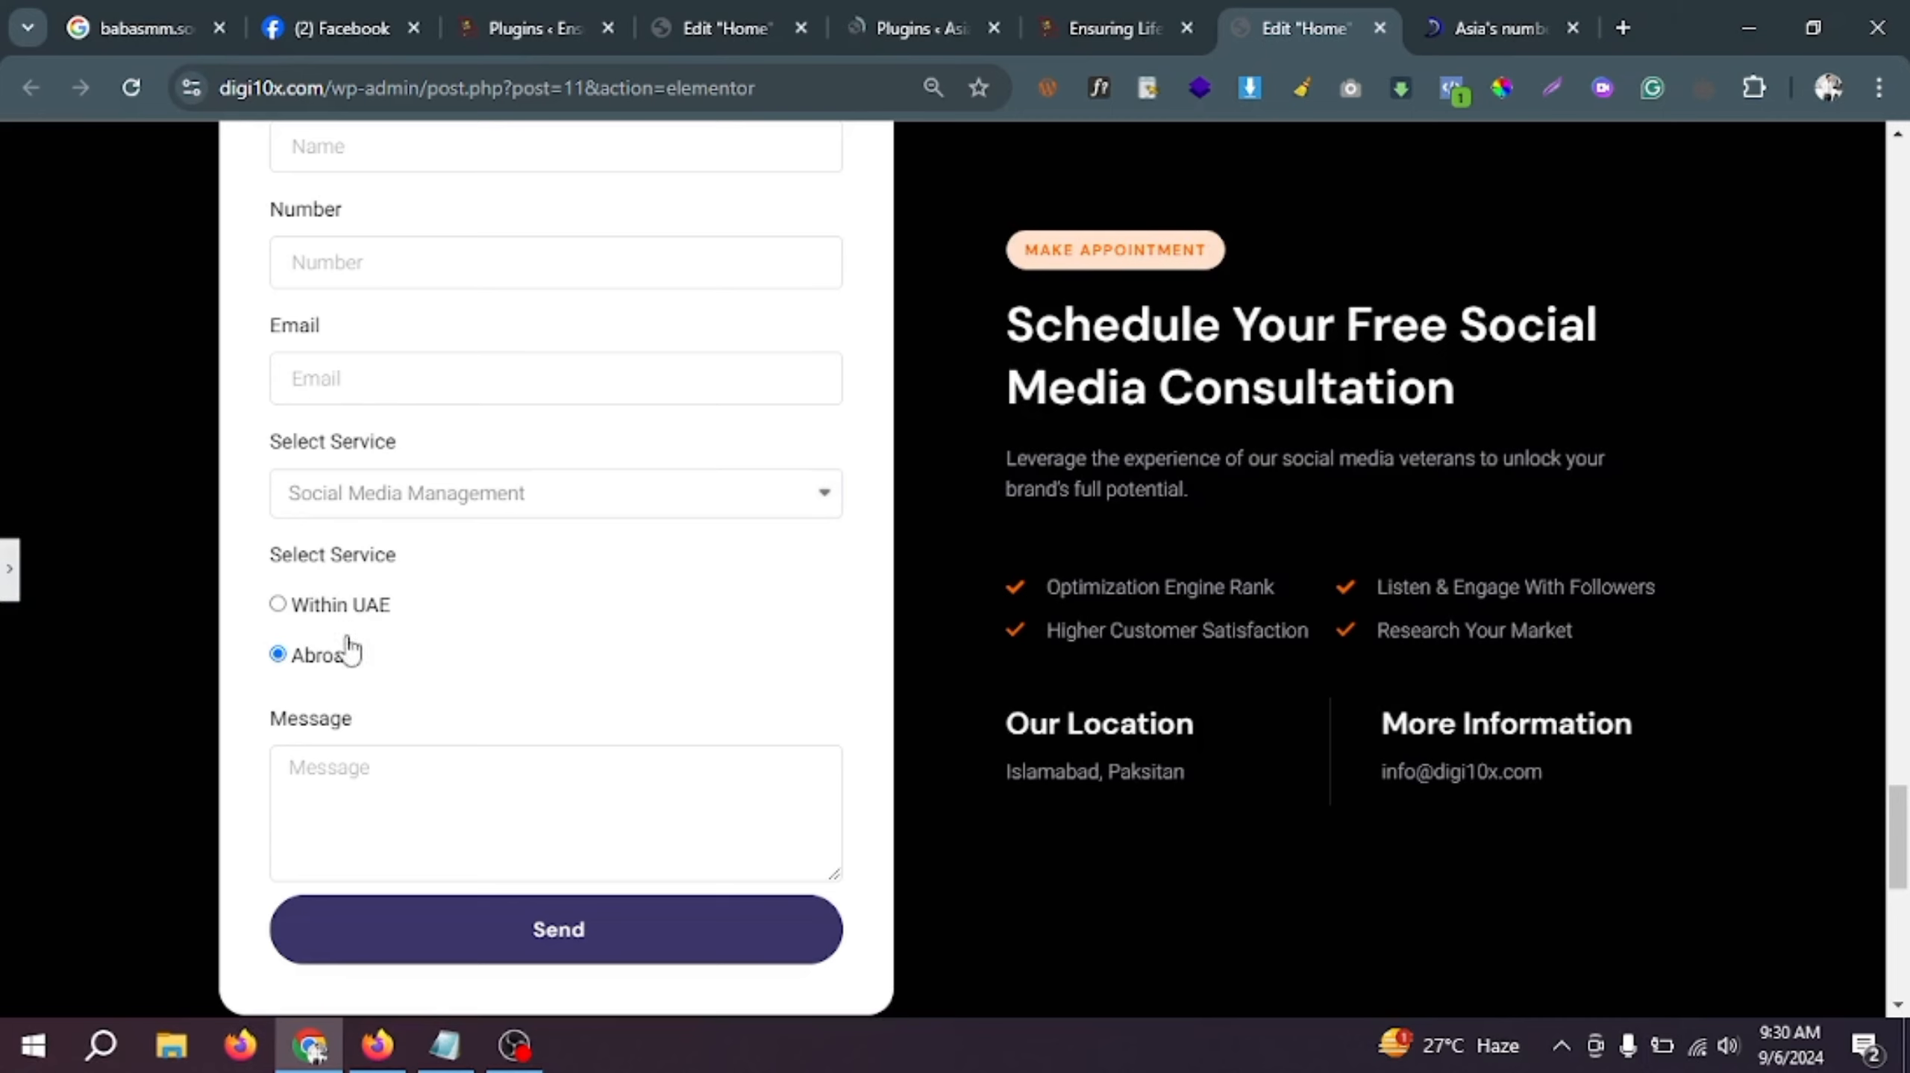
pyautogui.click(351, 605)
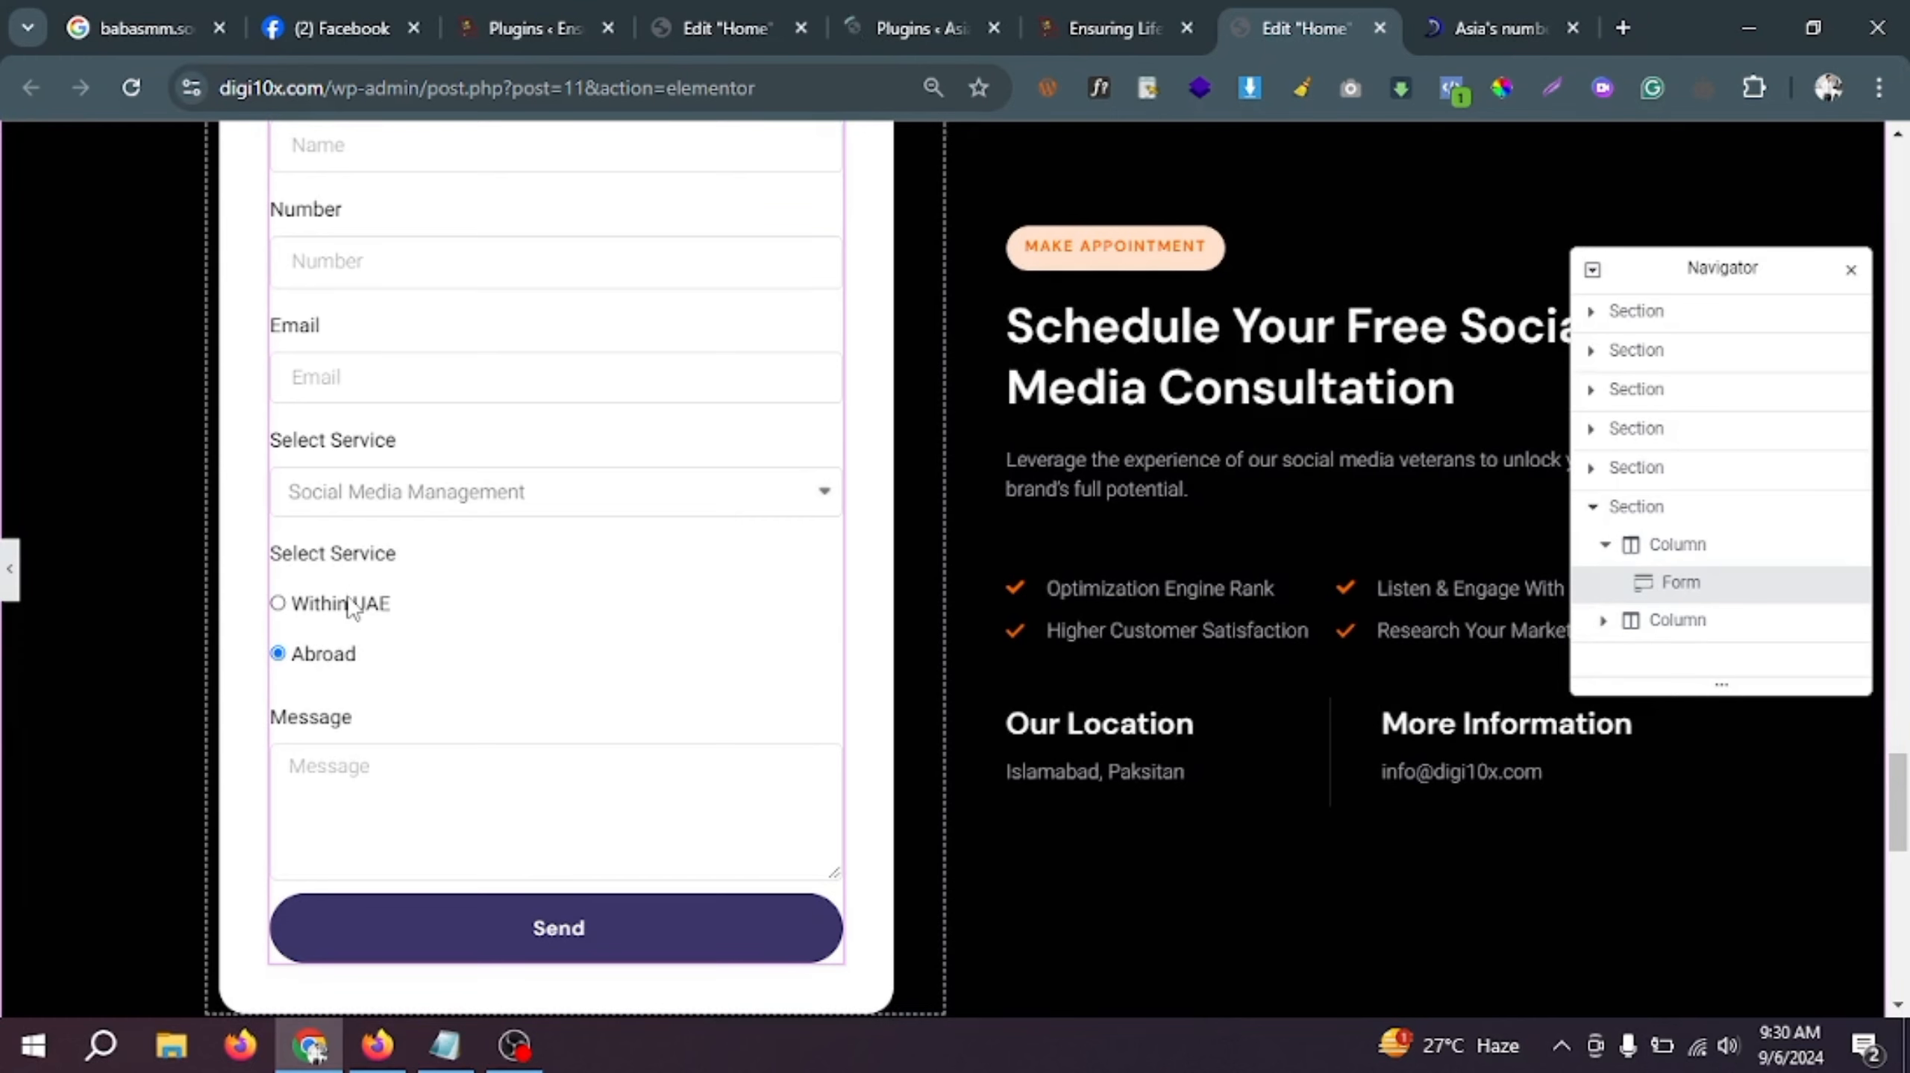
pyautogui.click(351, 606)
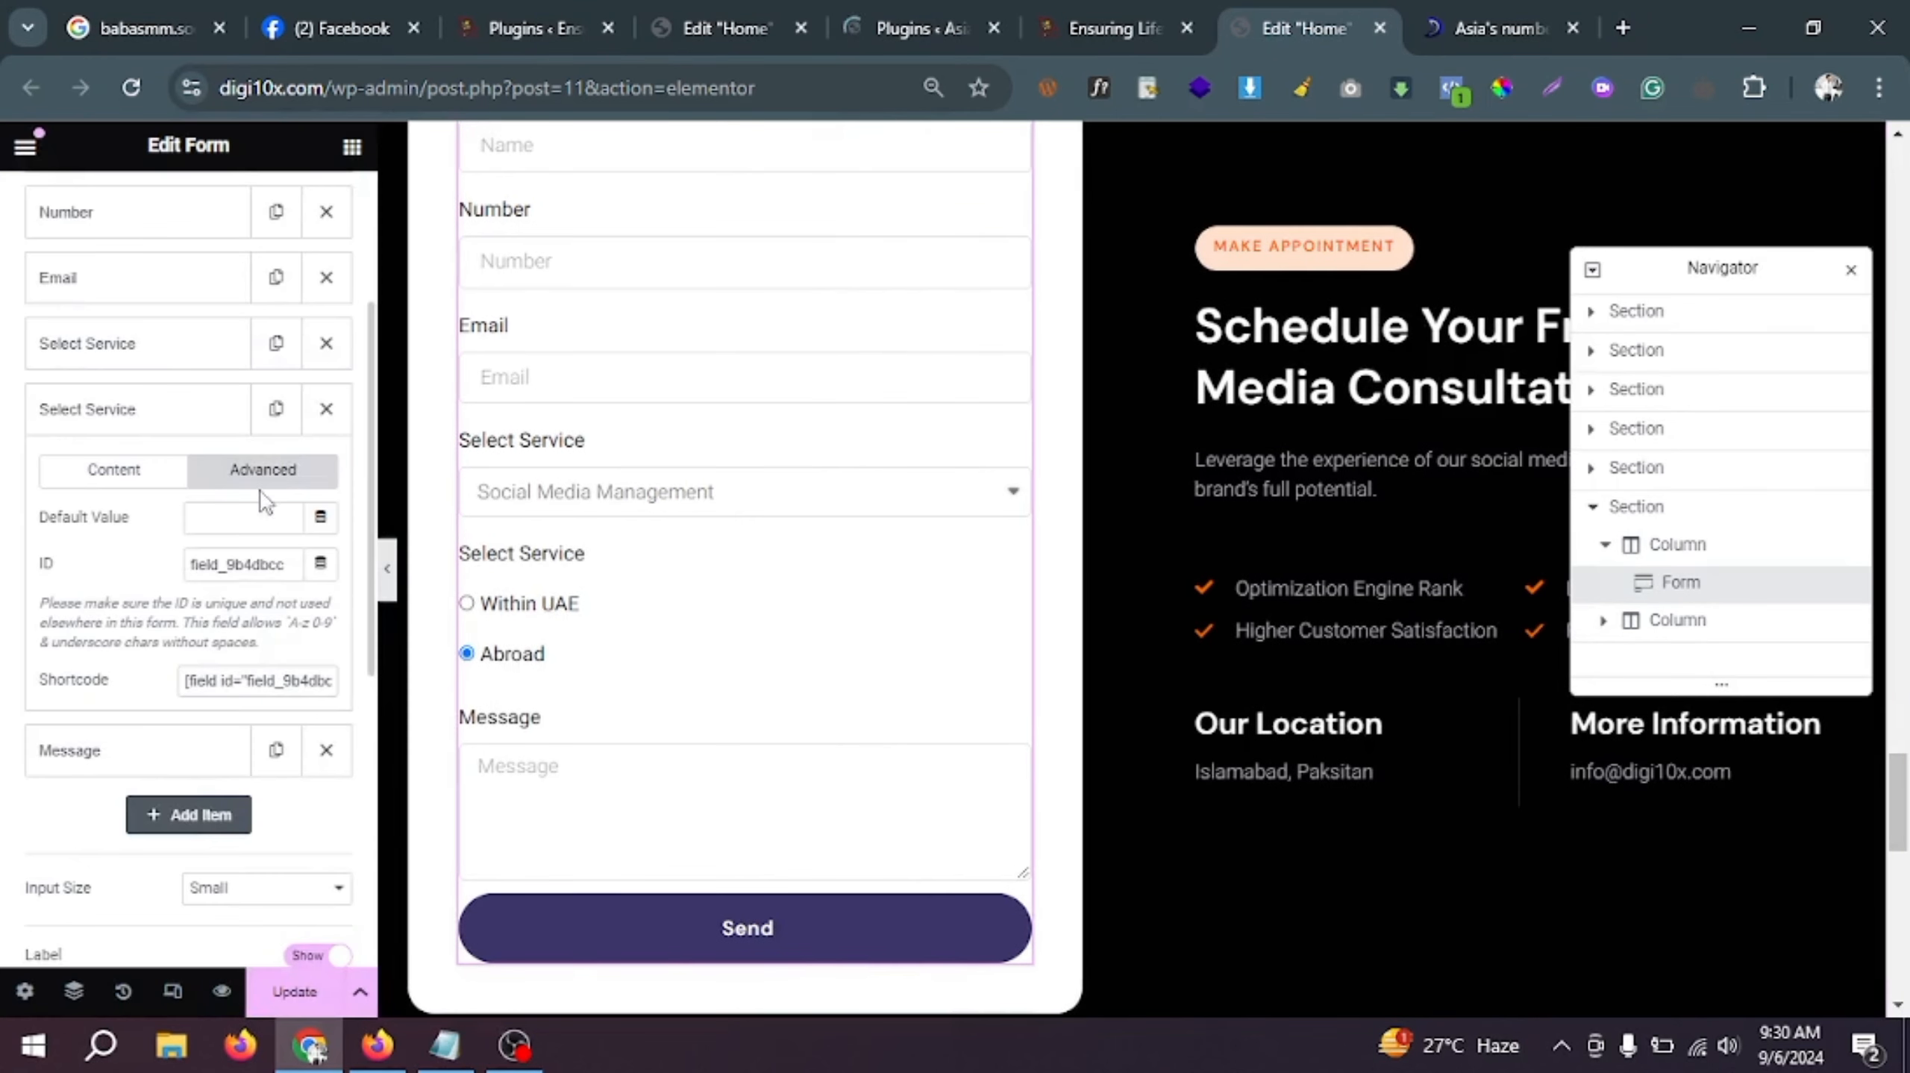
pyautogui.click(135, 90)
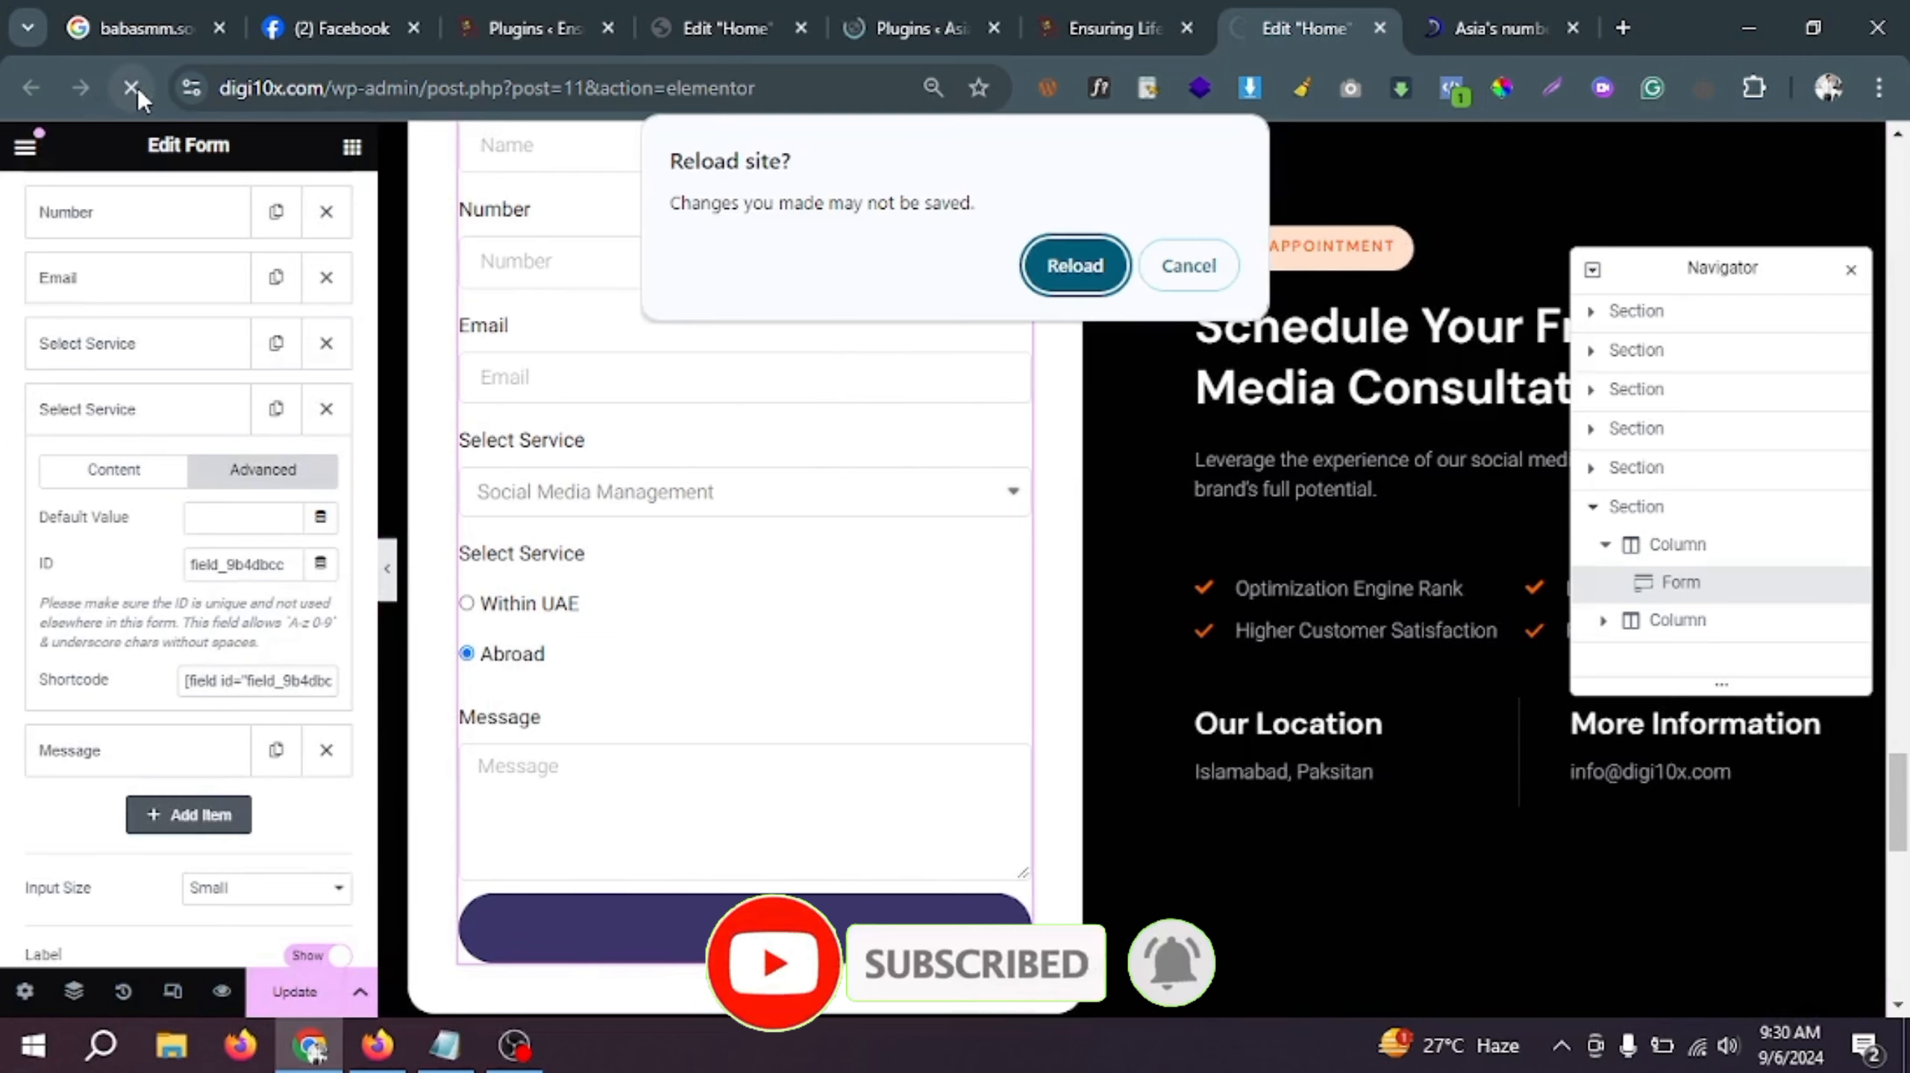
pyautogui.click(1085, 271)
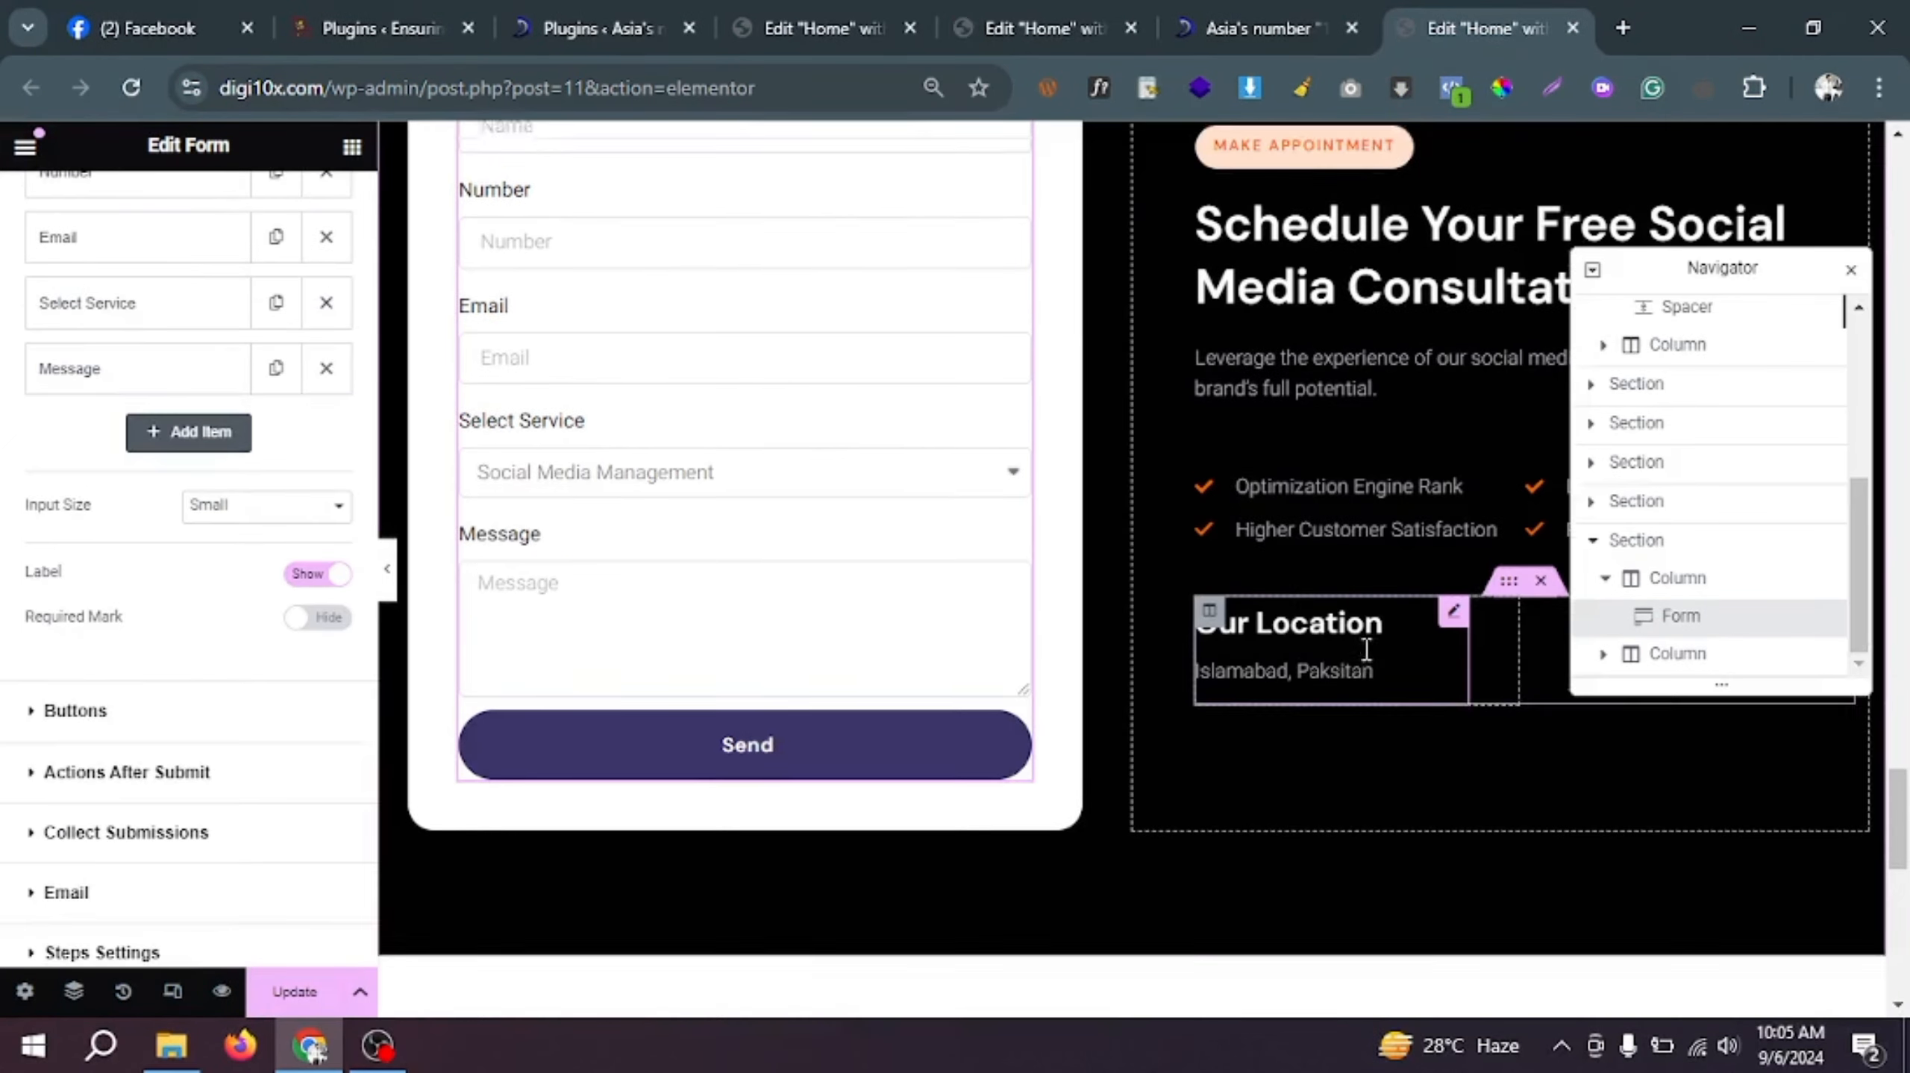
# Step: Check the advanced settings of the form's Message field for the Enable Conditional Logic option
pyautogui.scroll(3, 758, 412)
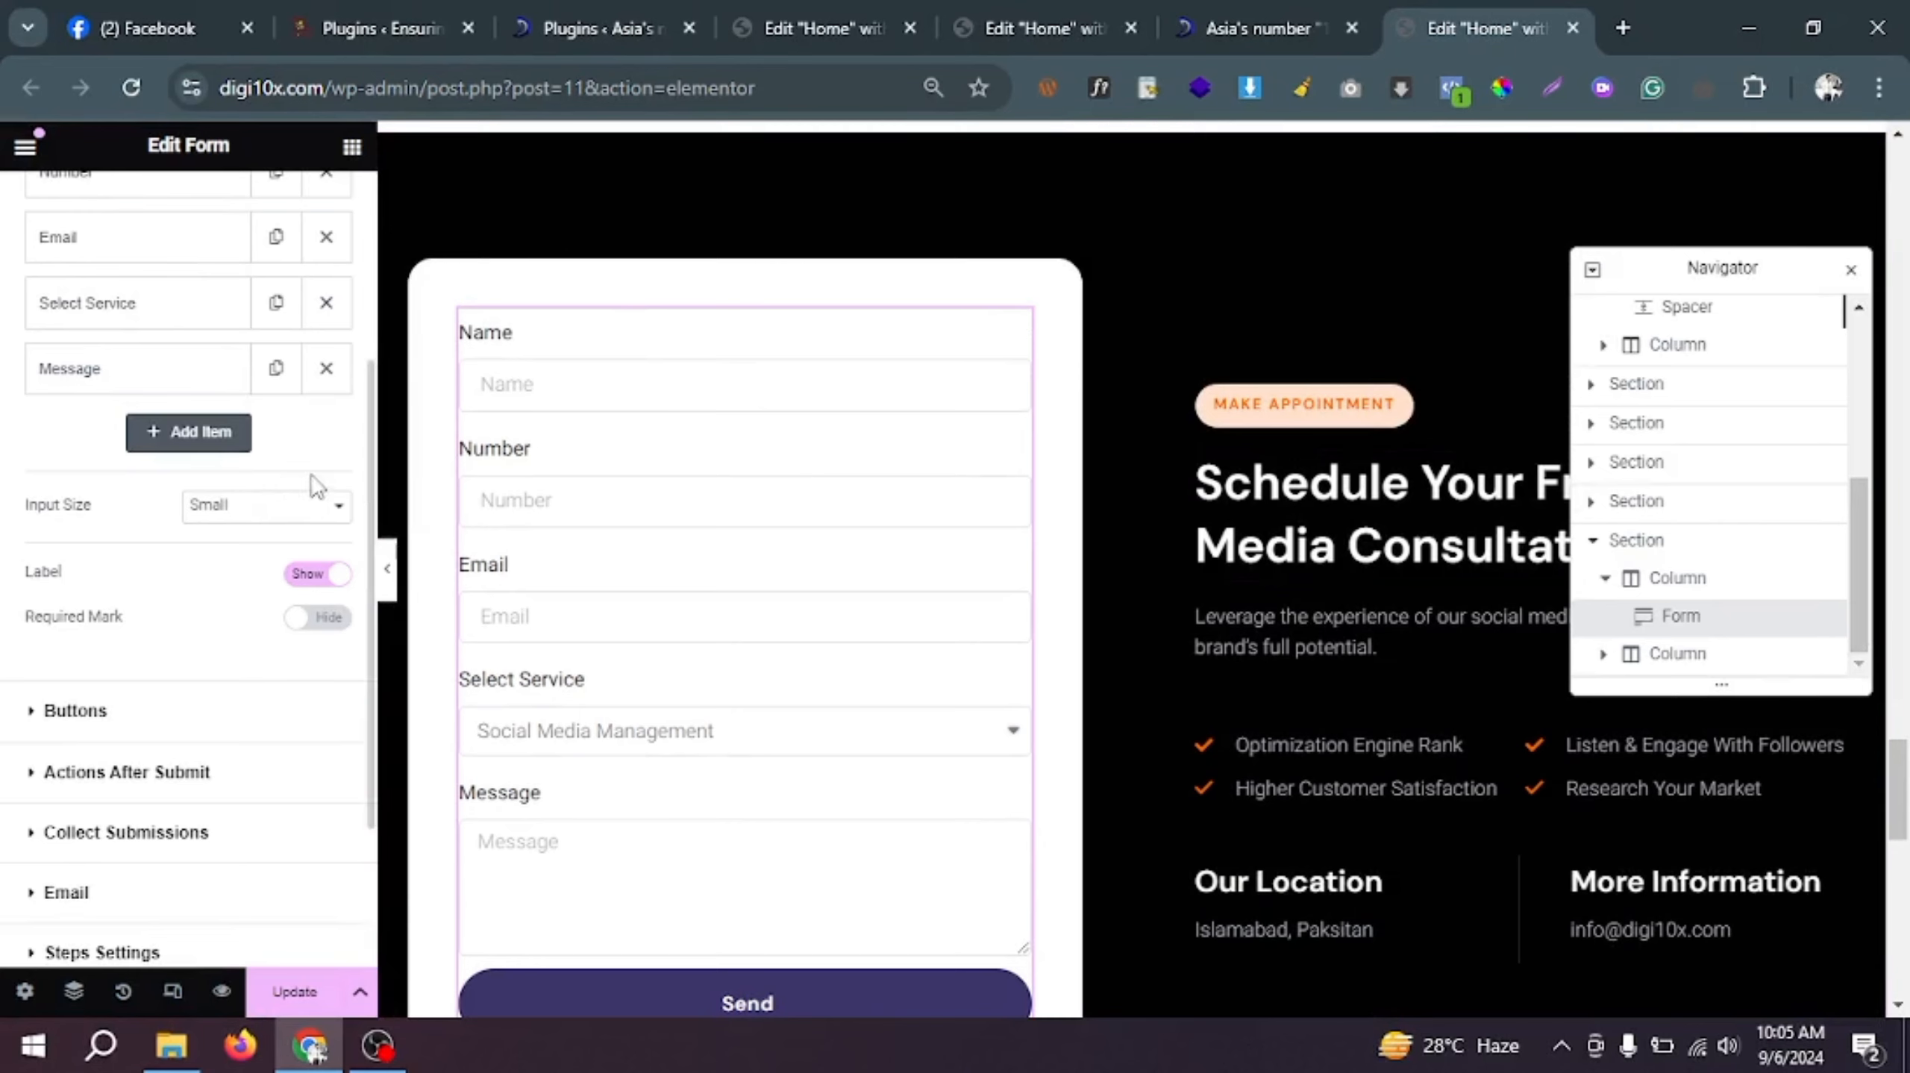
pyautogui.scroll(3, 359, 481)
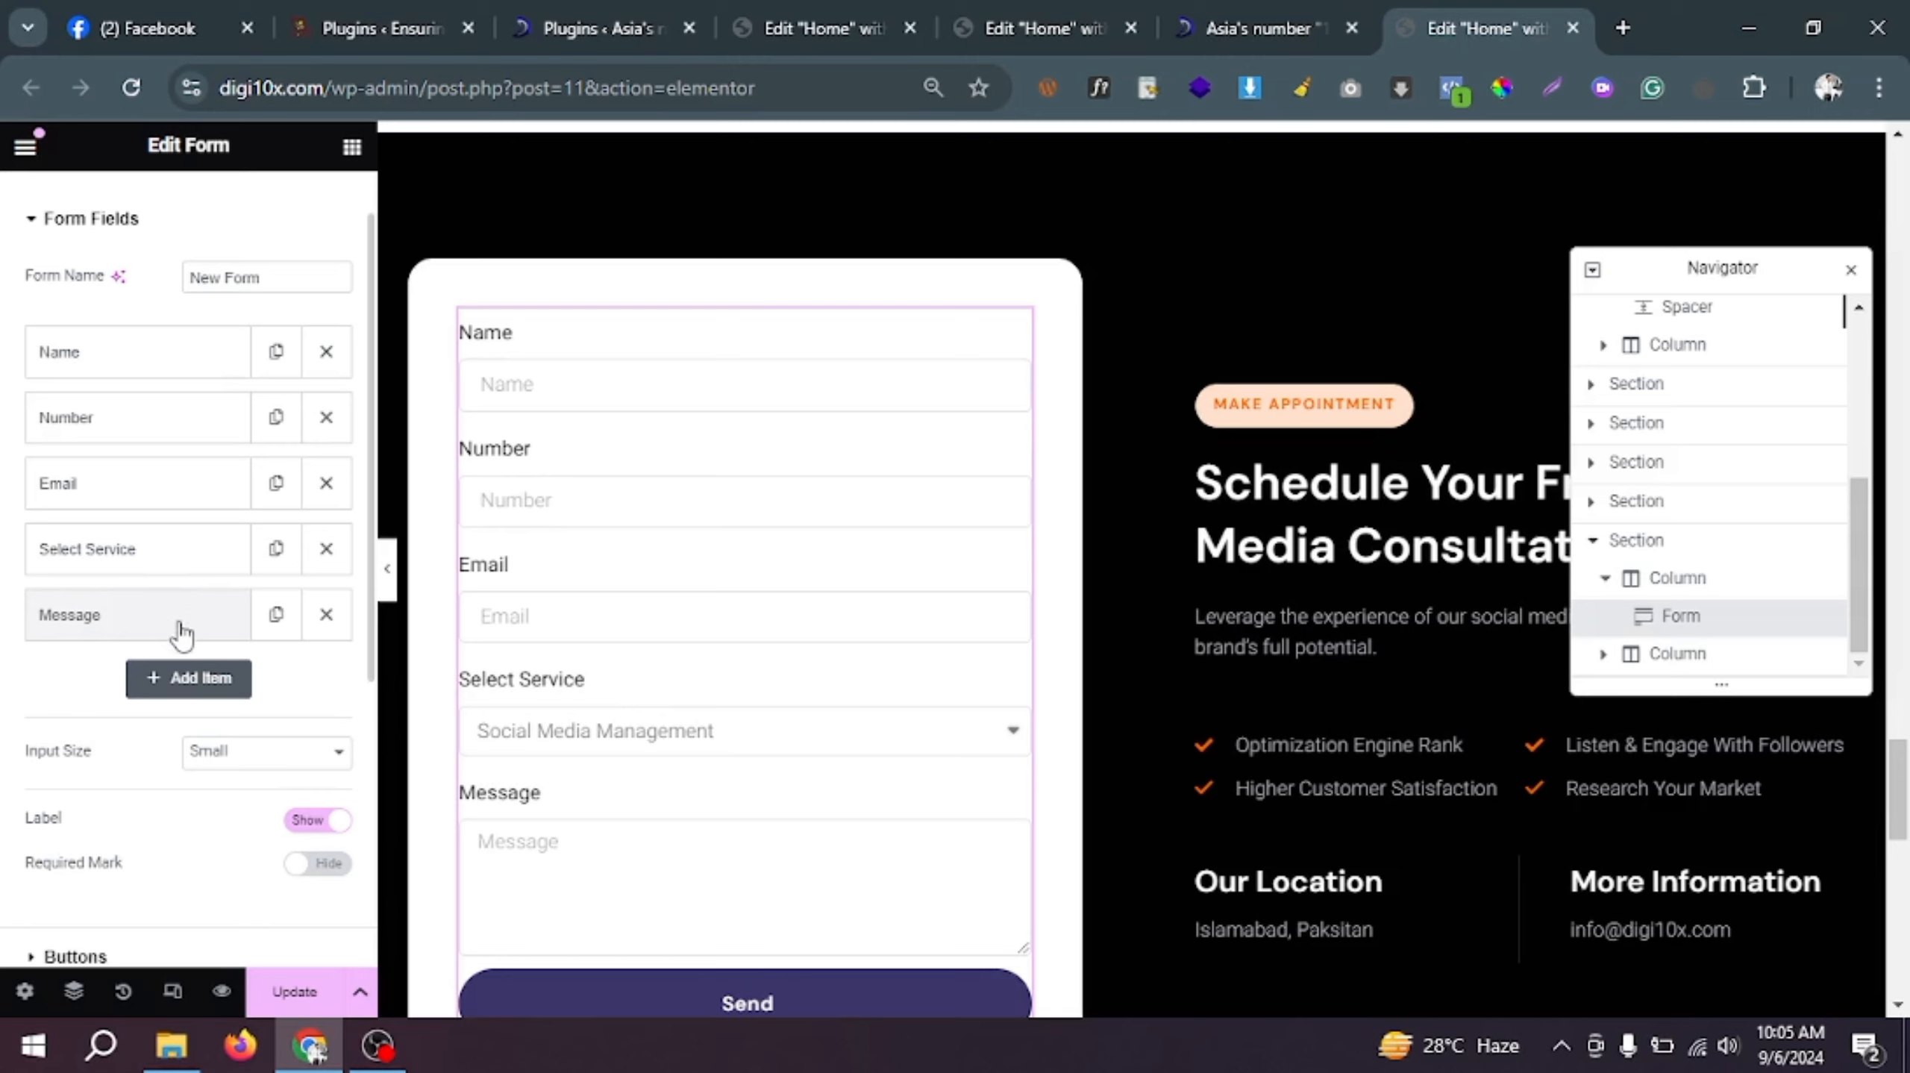
pyautogui.click(180, 626)
pyautogui.click(244, 687)
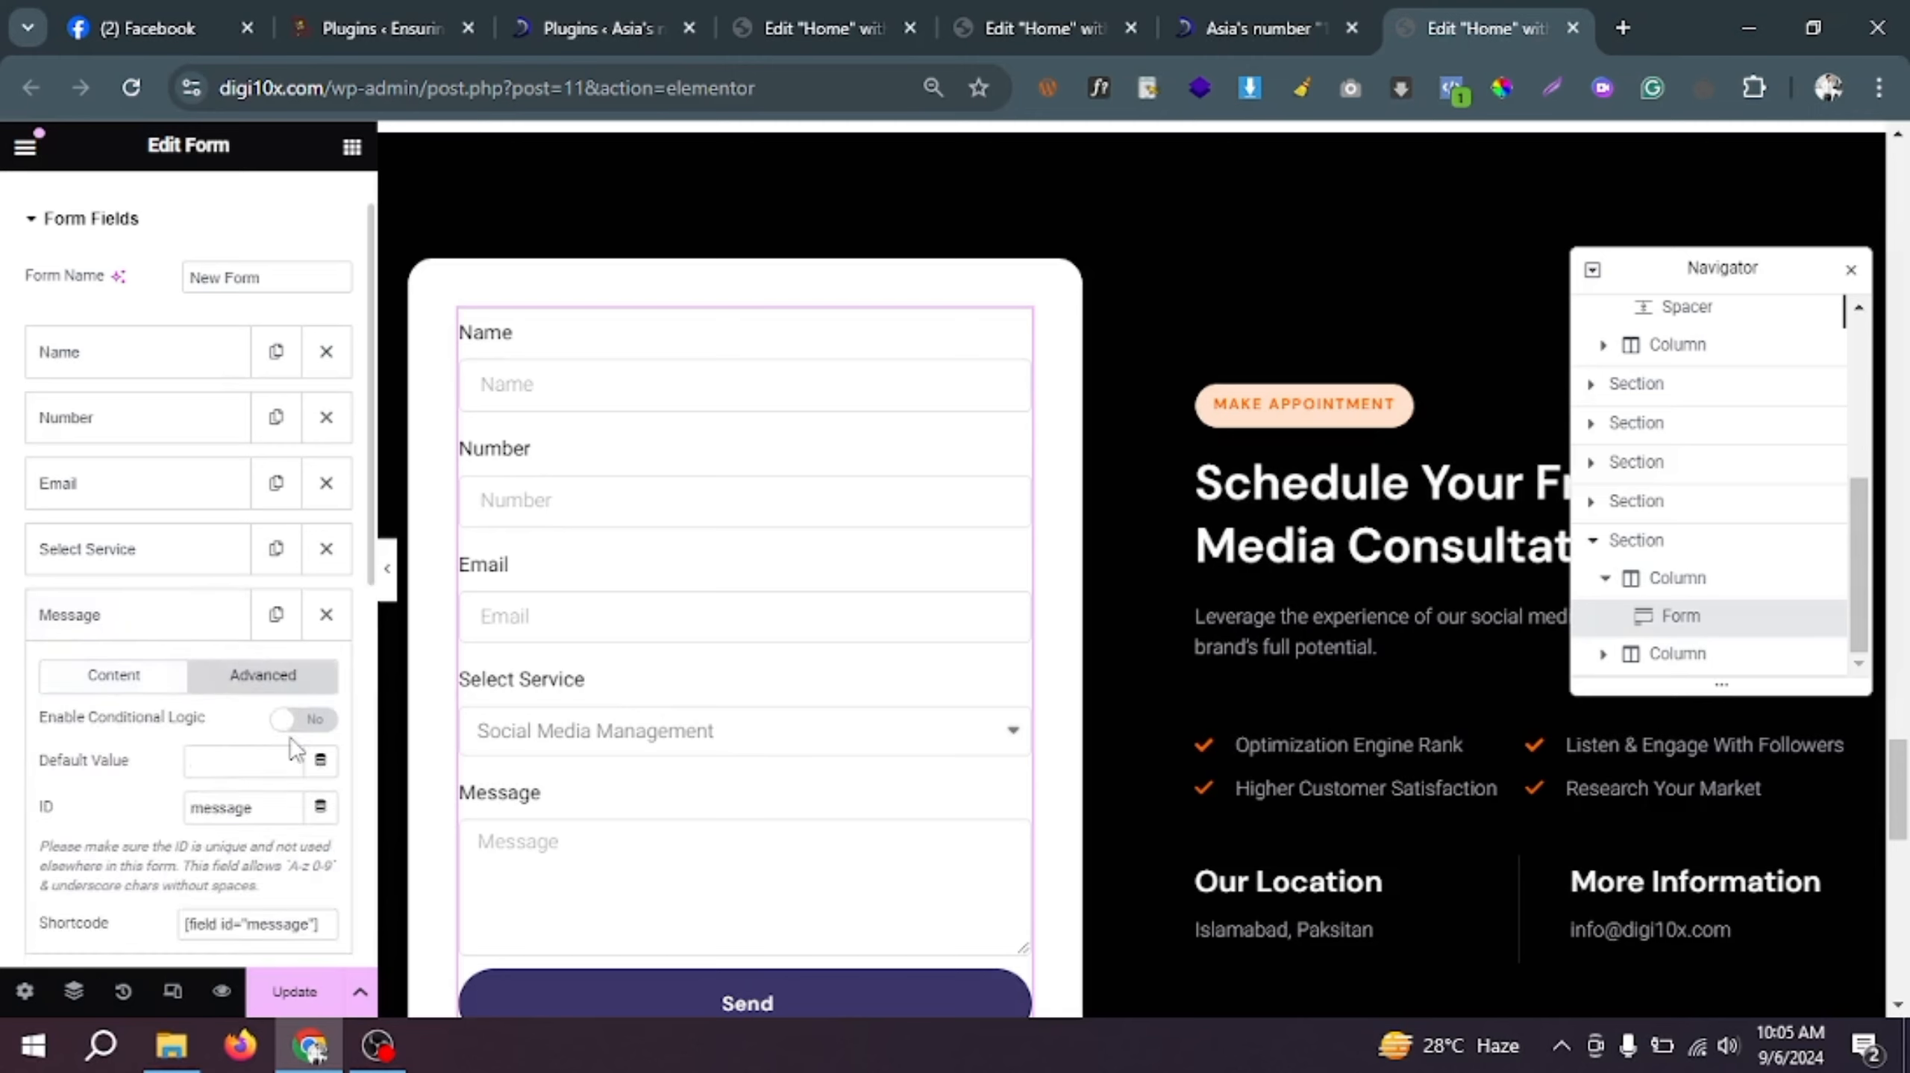
pyautogui.click(201, 613)
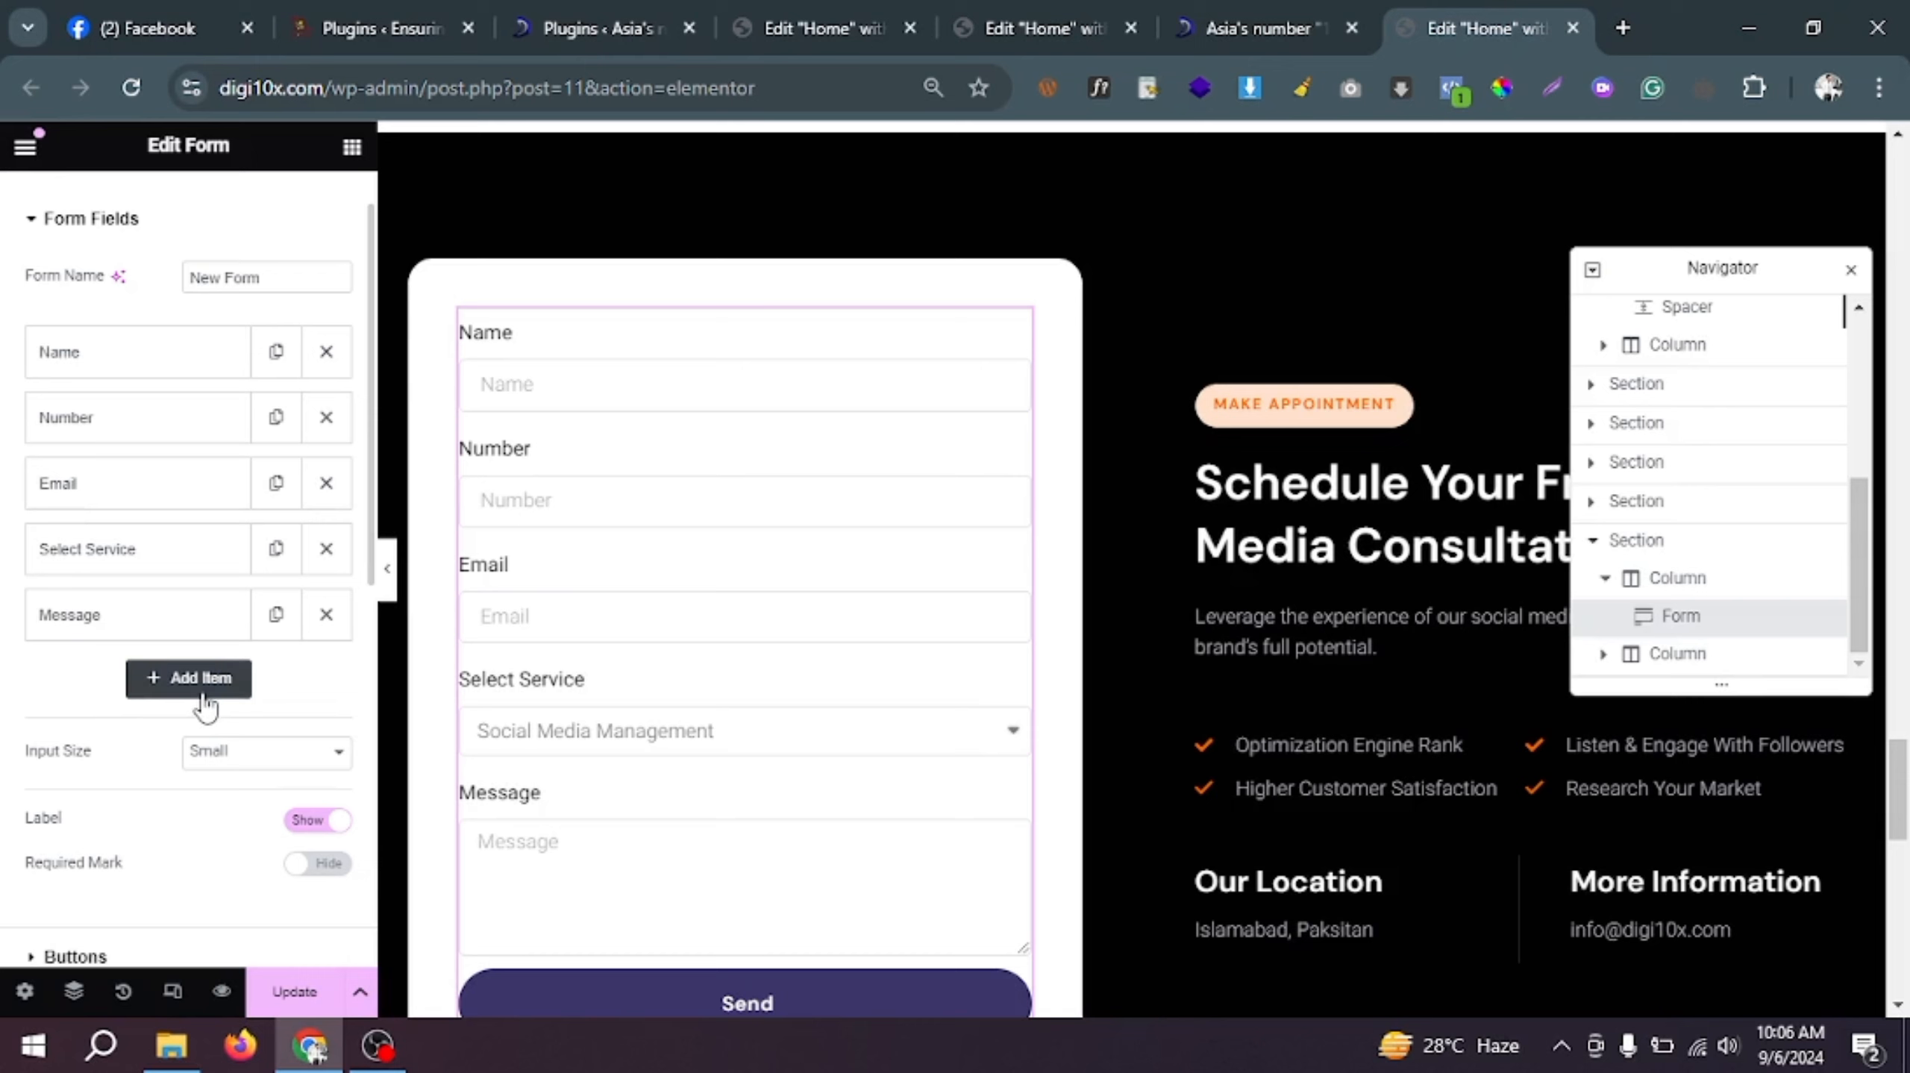
# Step: Add a new field to the form, set its type to Radio and label it "Choose Option"
pyautogui.click(225, 692)
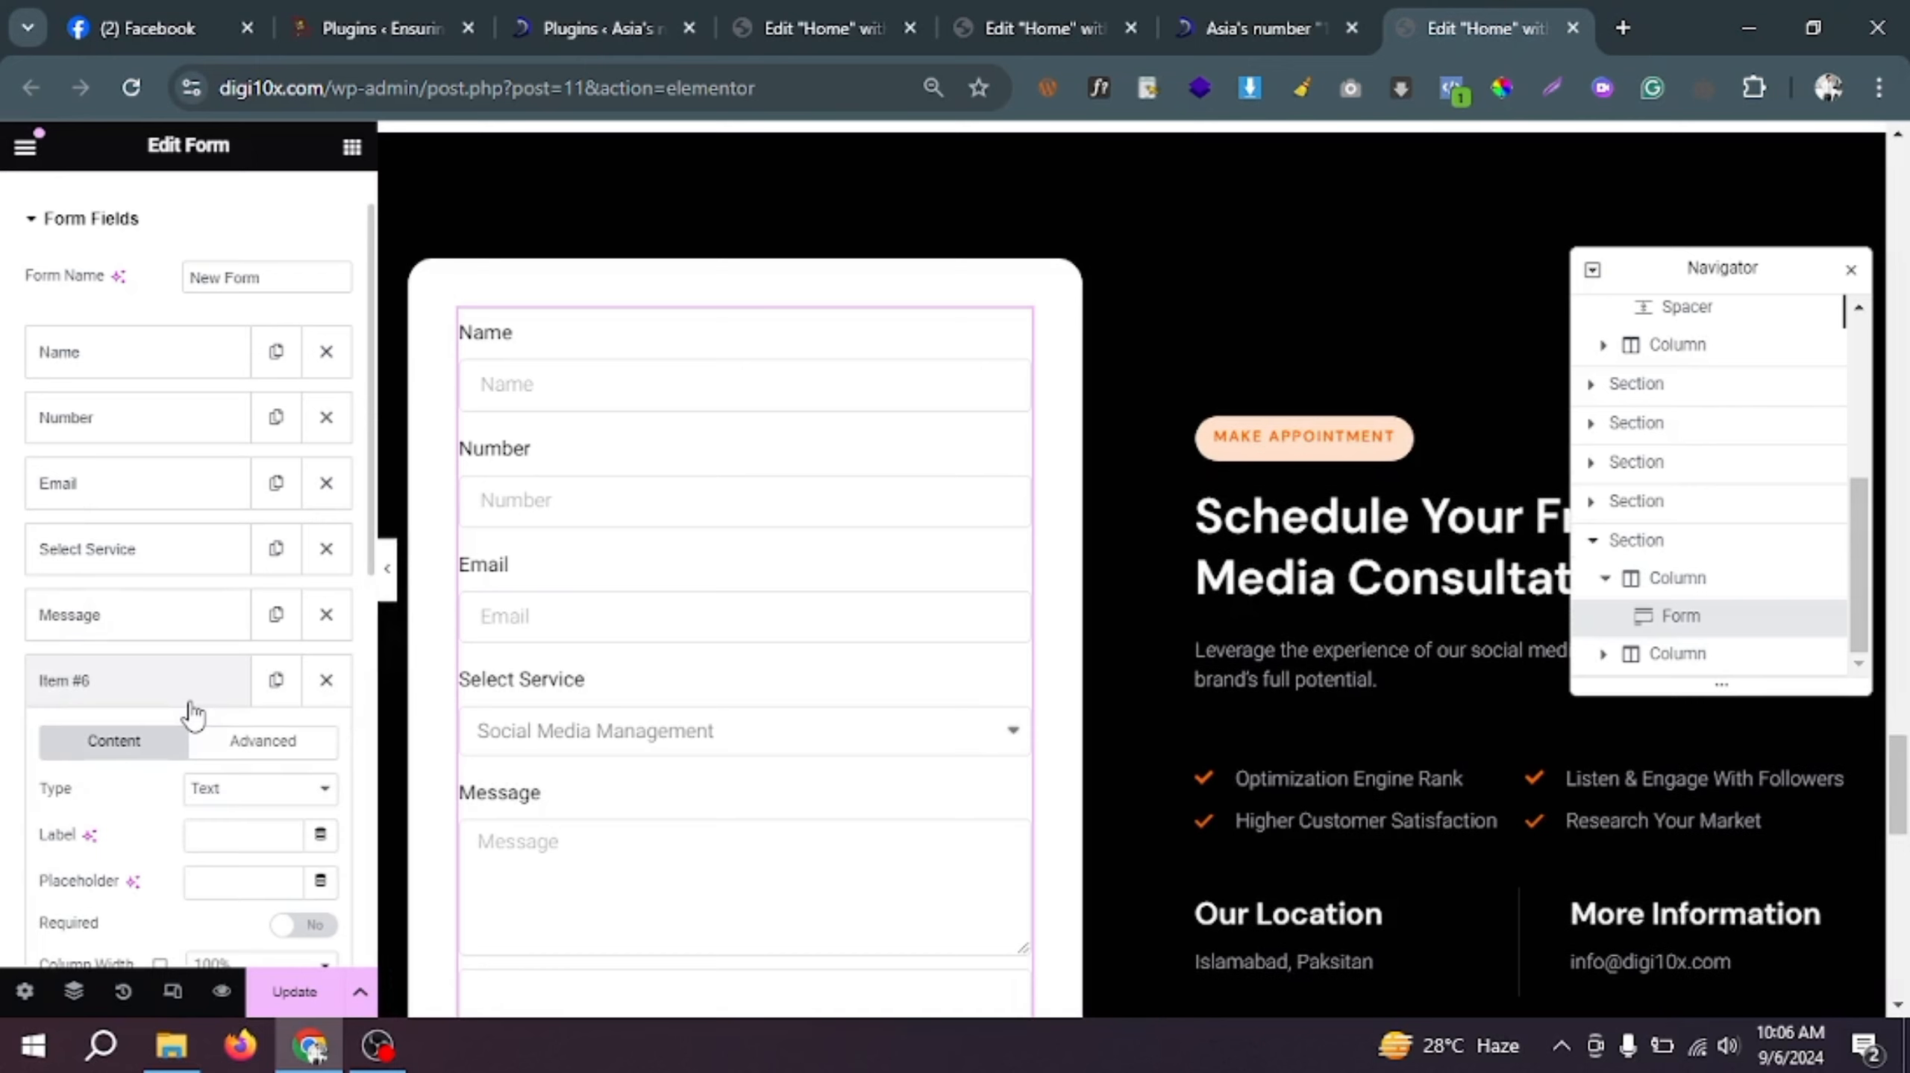
pyautogui.click(259, 798)
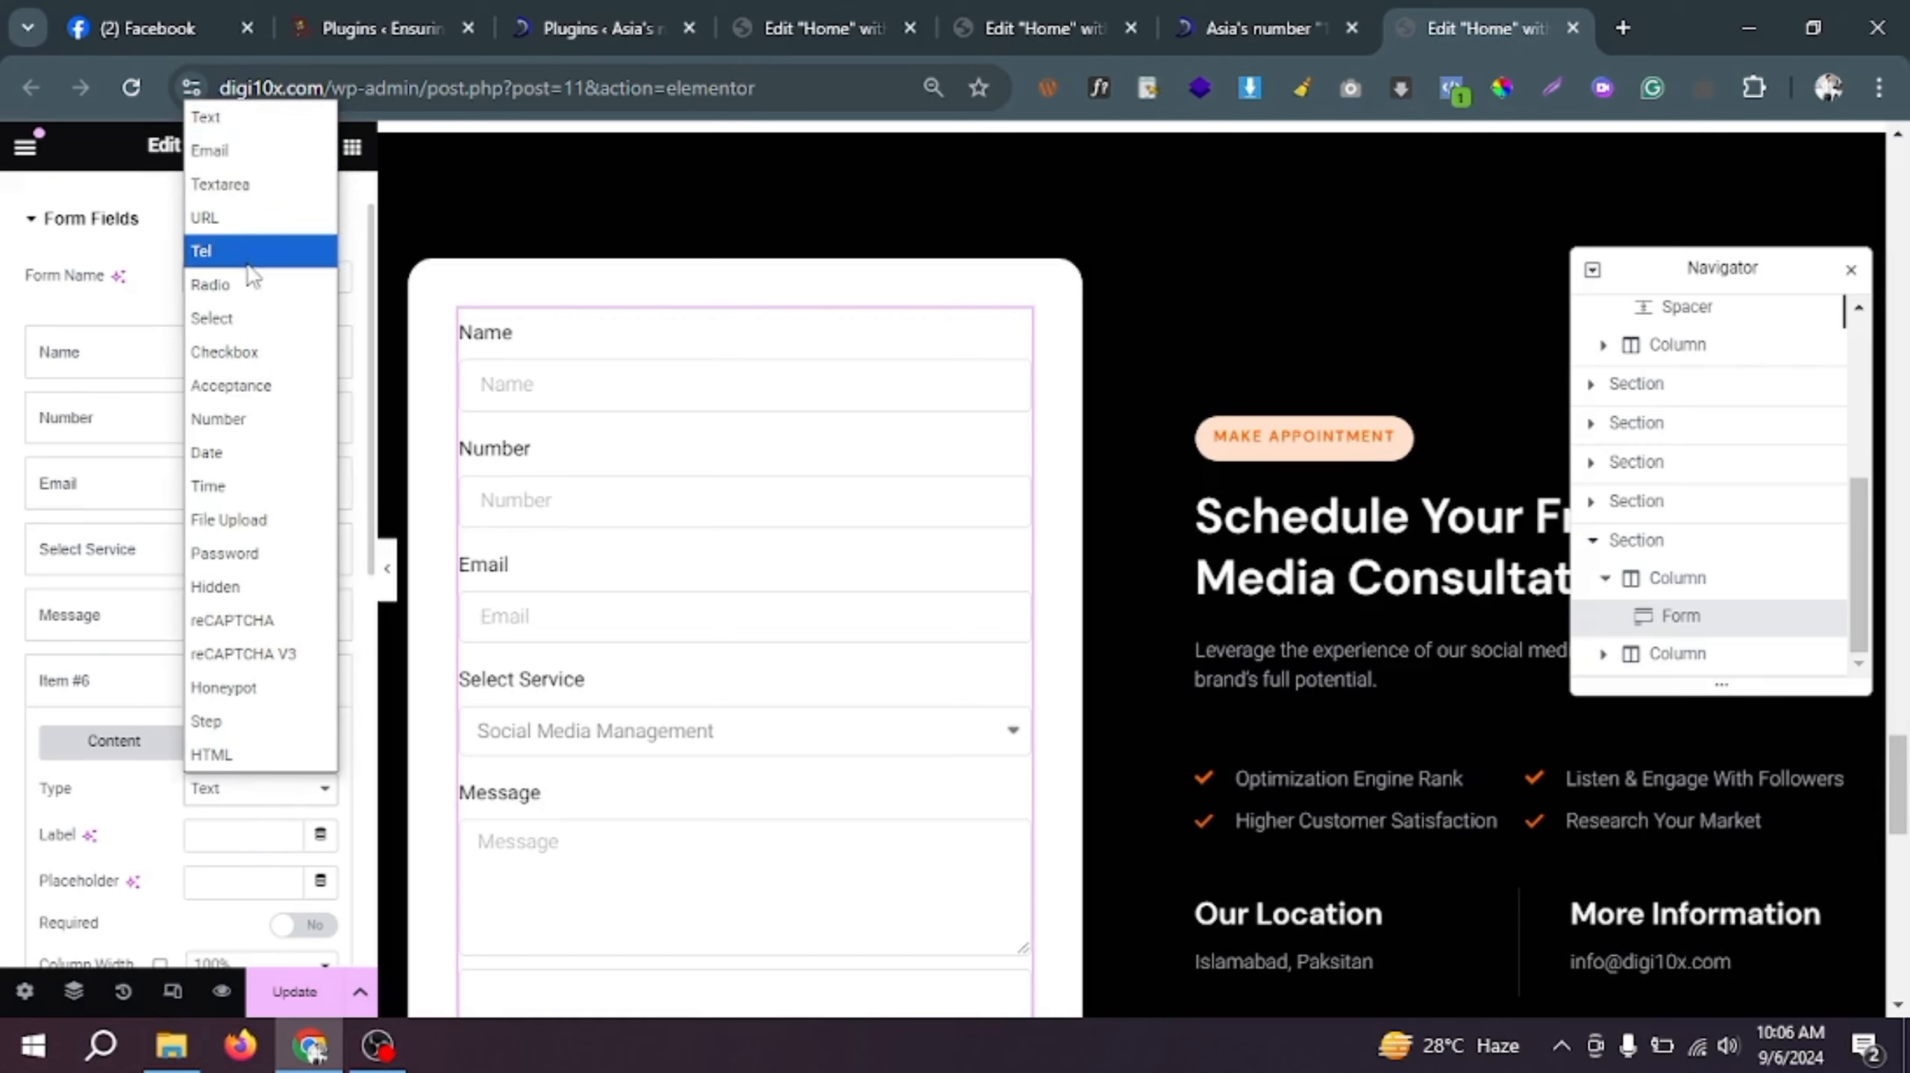
pyautogui.click(157, 853)
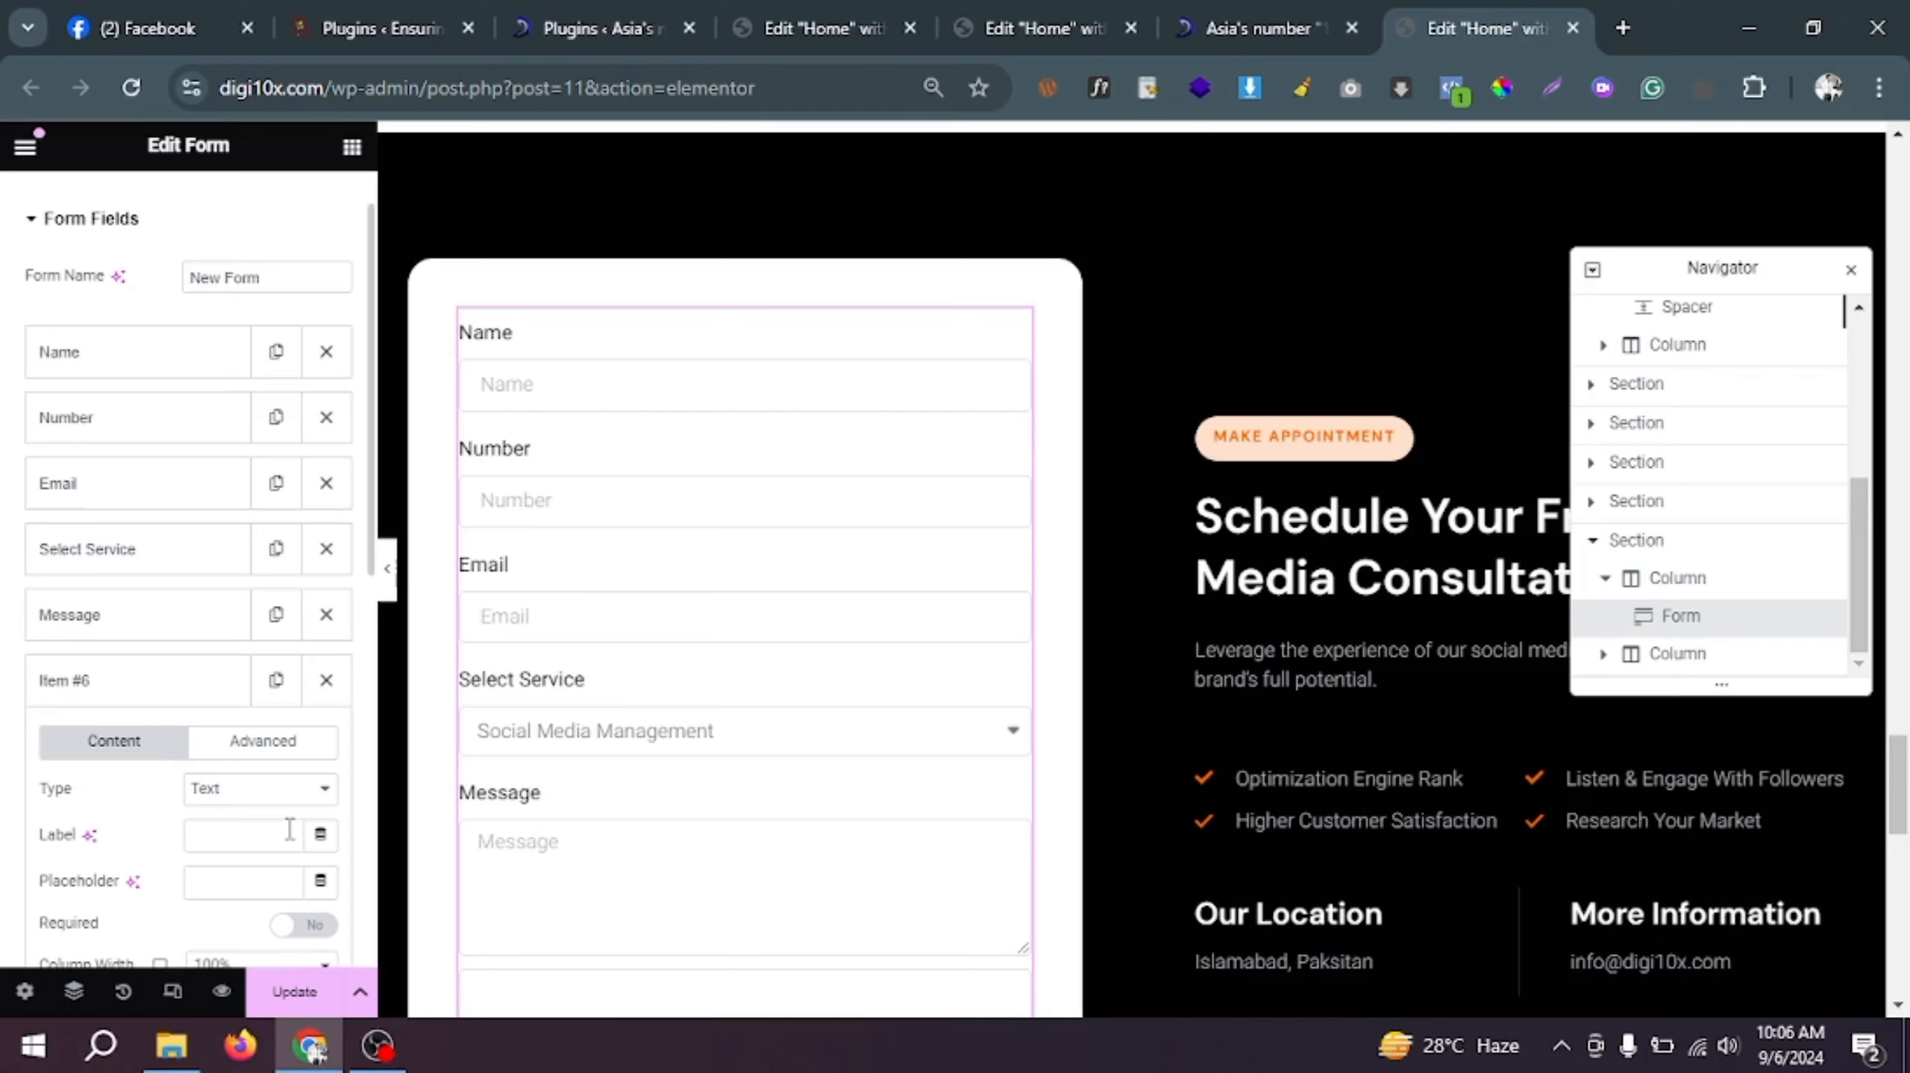
pyautogui.click(247, 788)
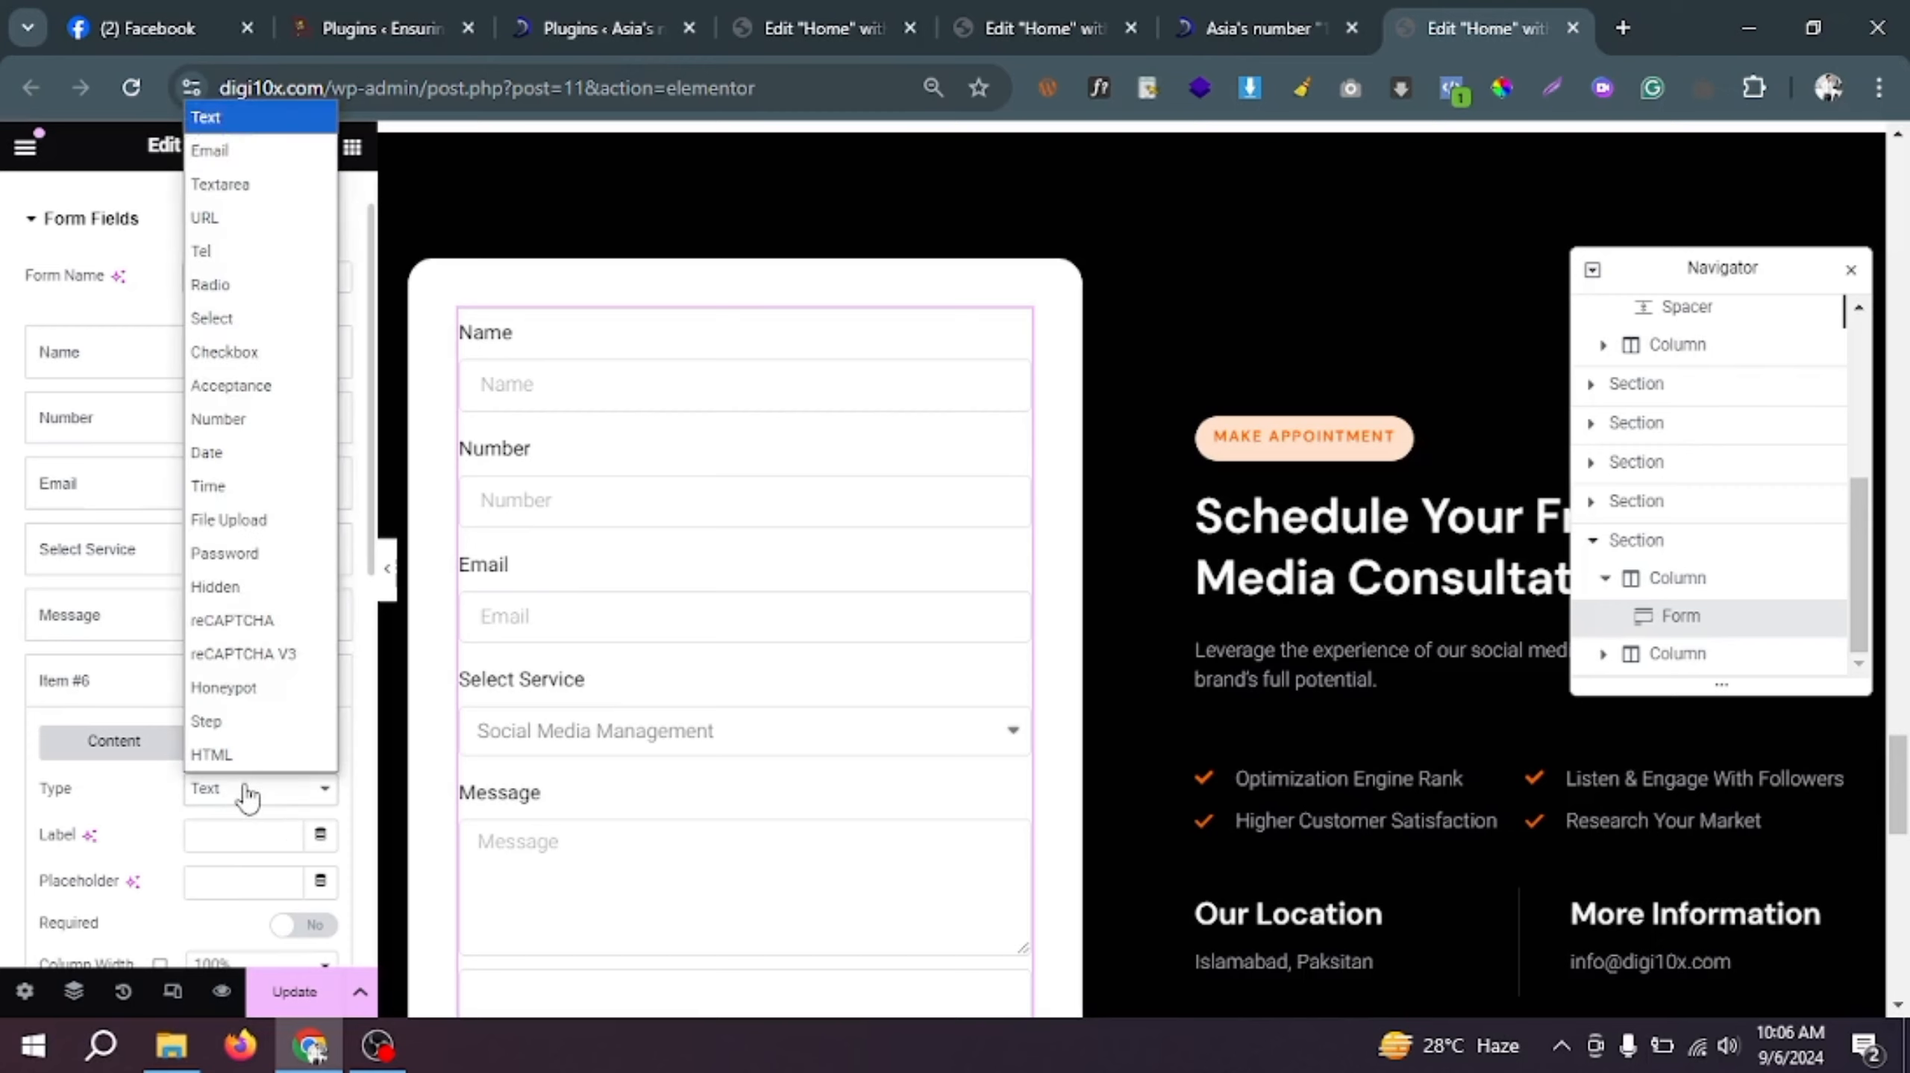
pyautogui.click(247, 286)
pyautogui.scroll(-3, 221, 732)
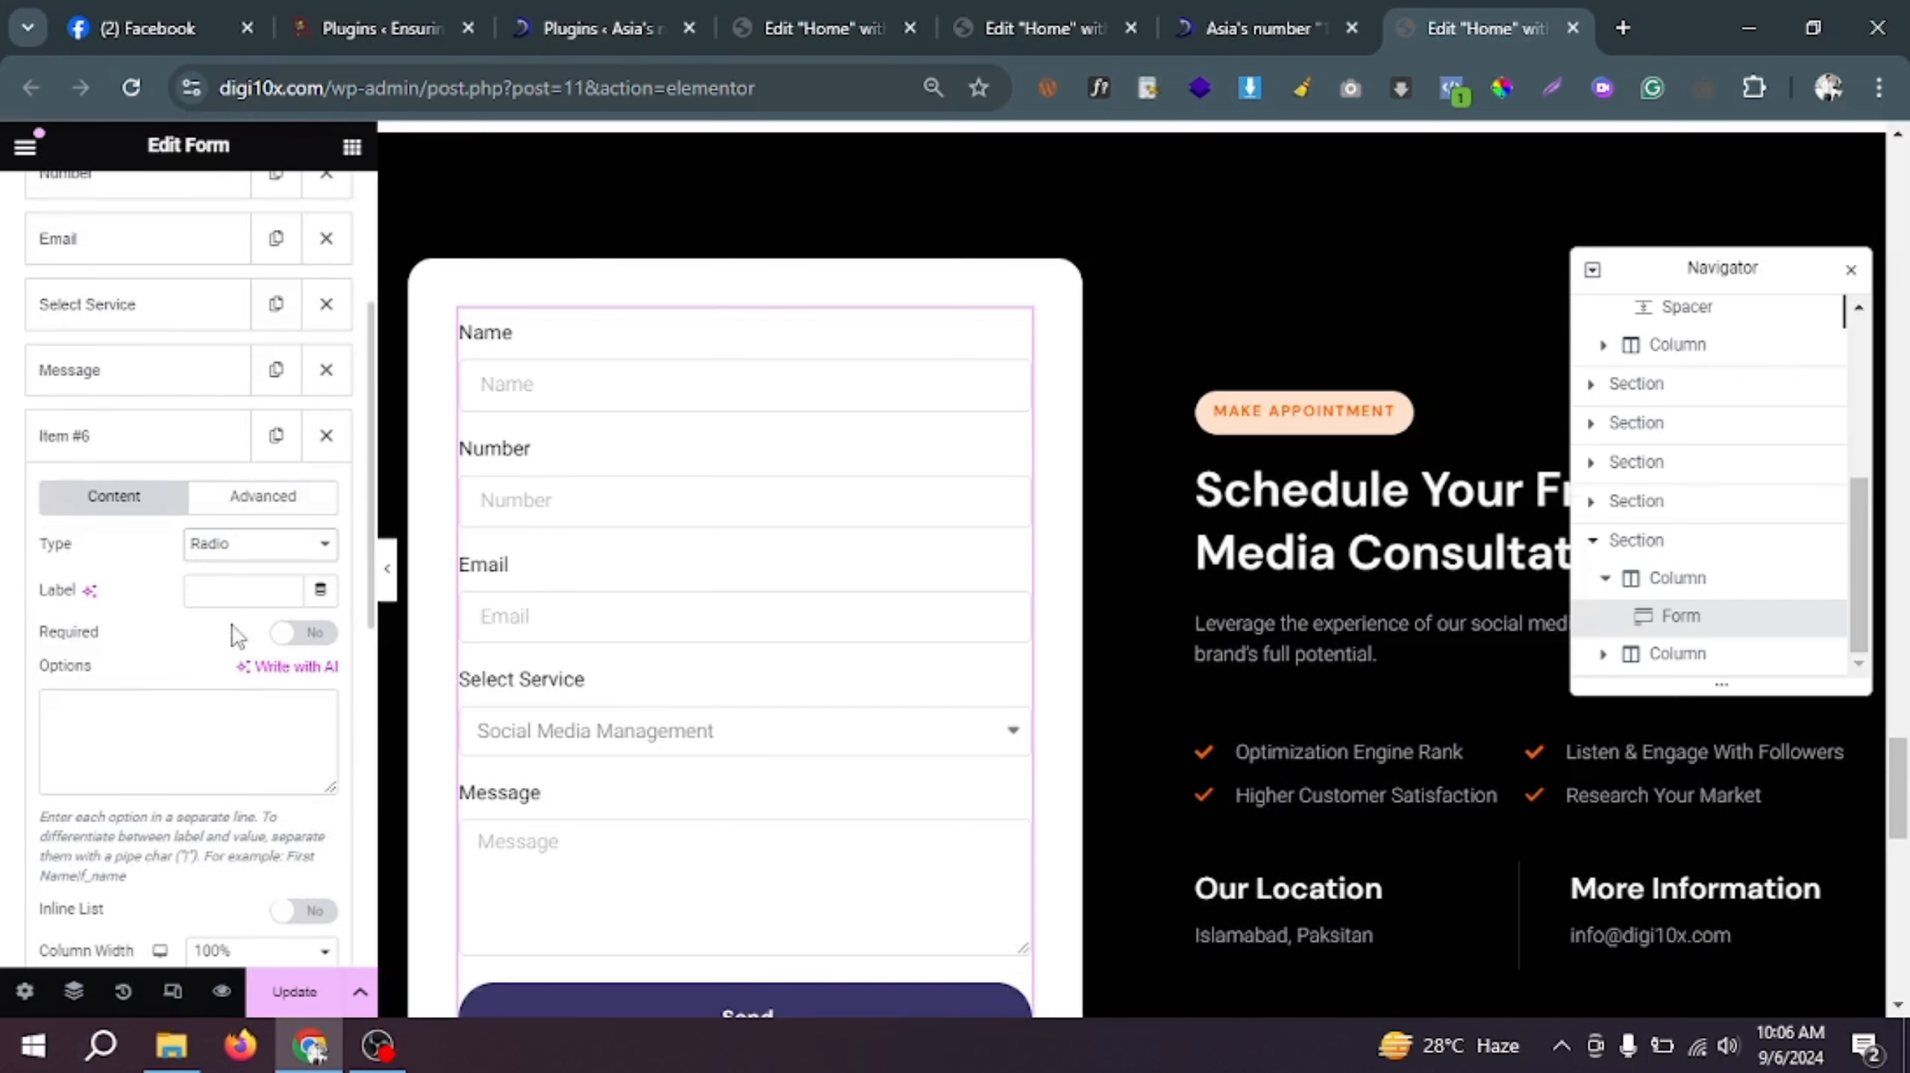
pyautogui.click(229, 591)
pyautogui.write('Pl')
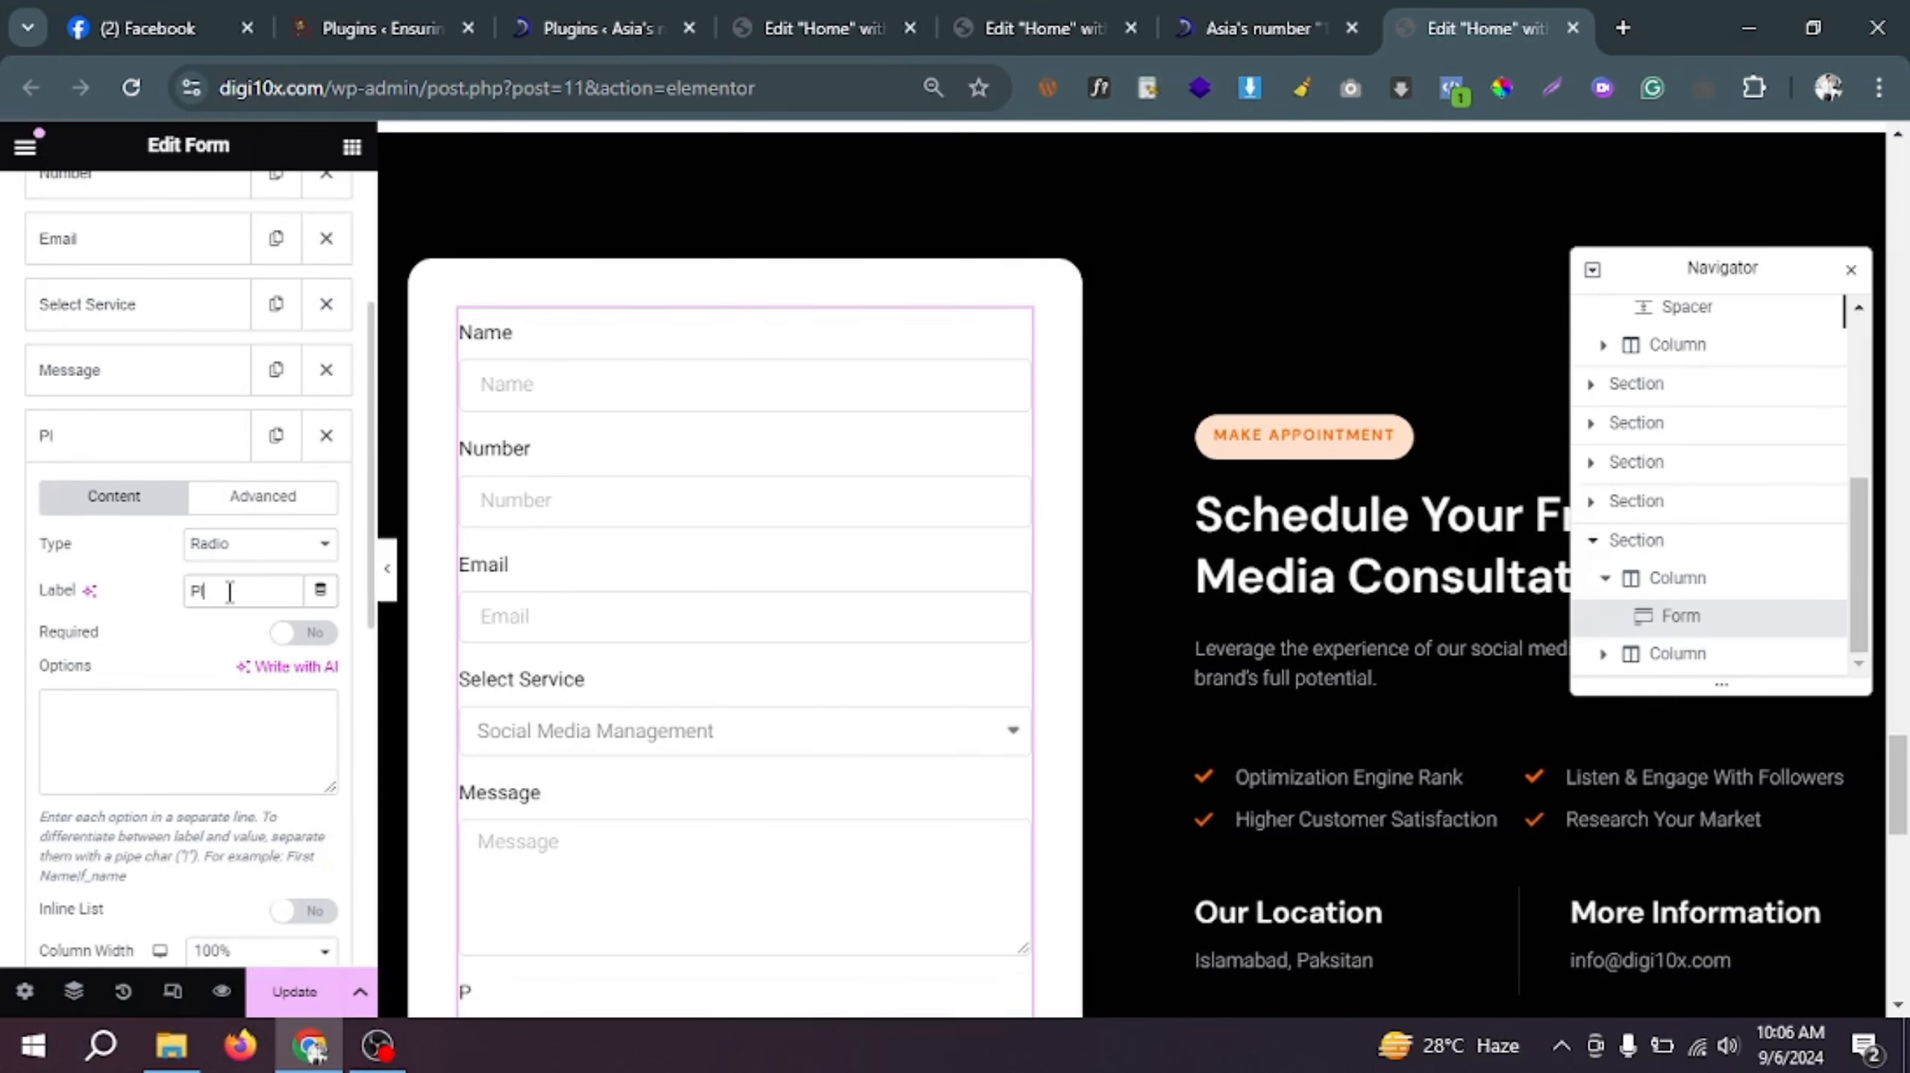
pyautogui.press('BackSpace')
pyautogui.press('BackSpace')
pyautogui.write('Choose Option')
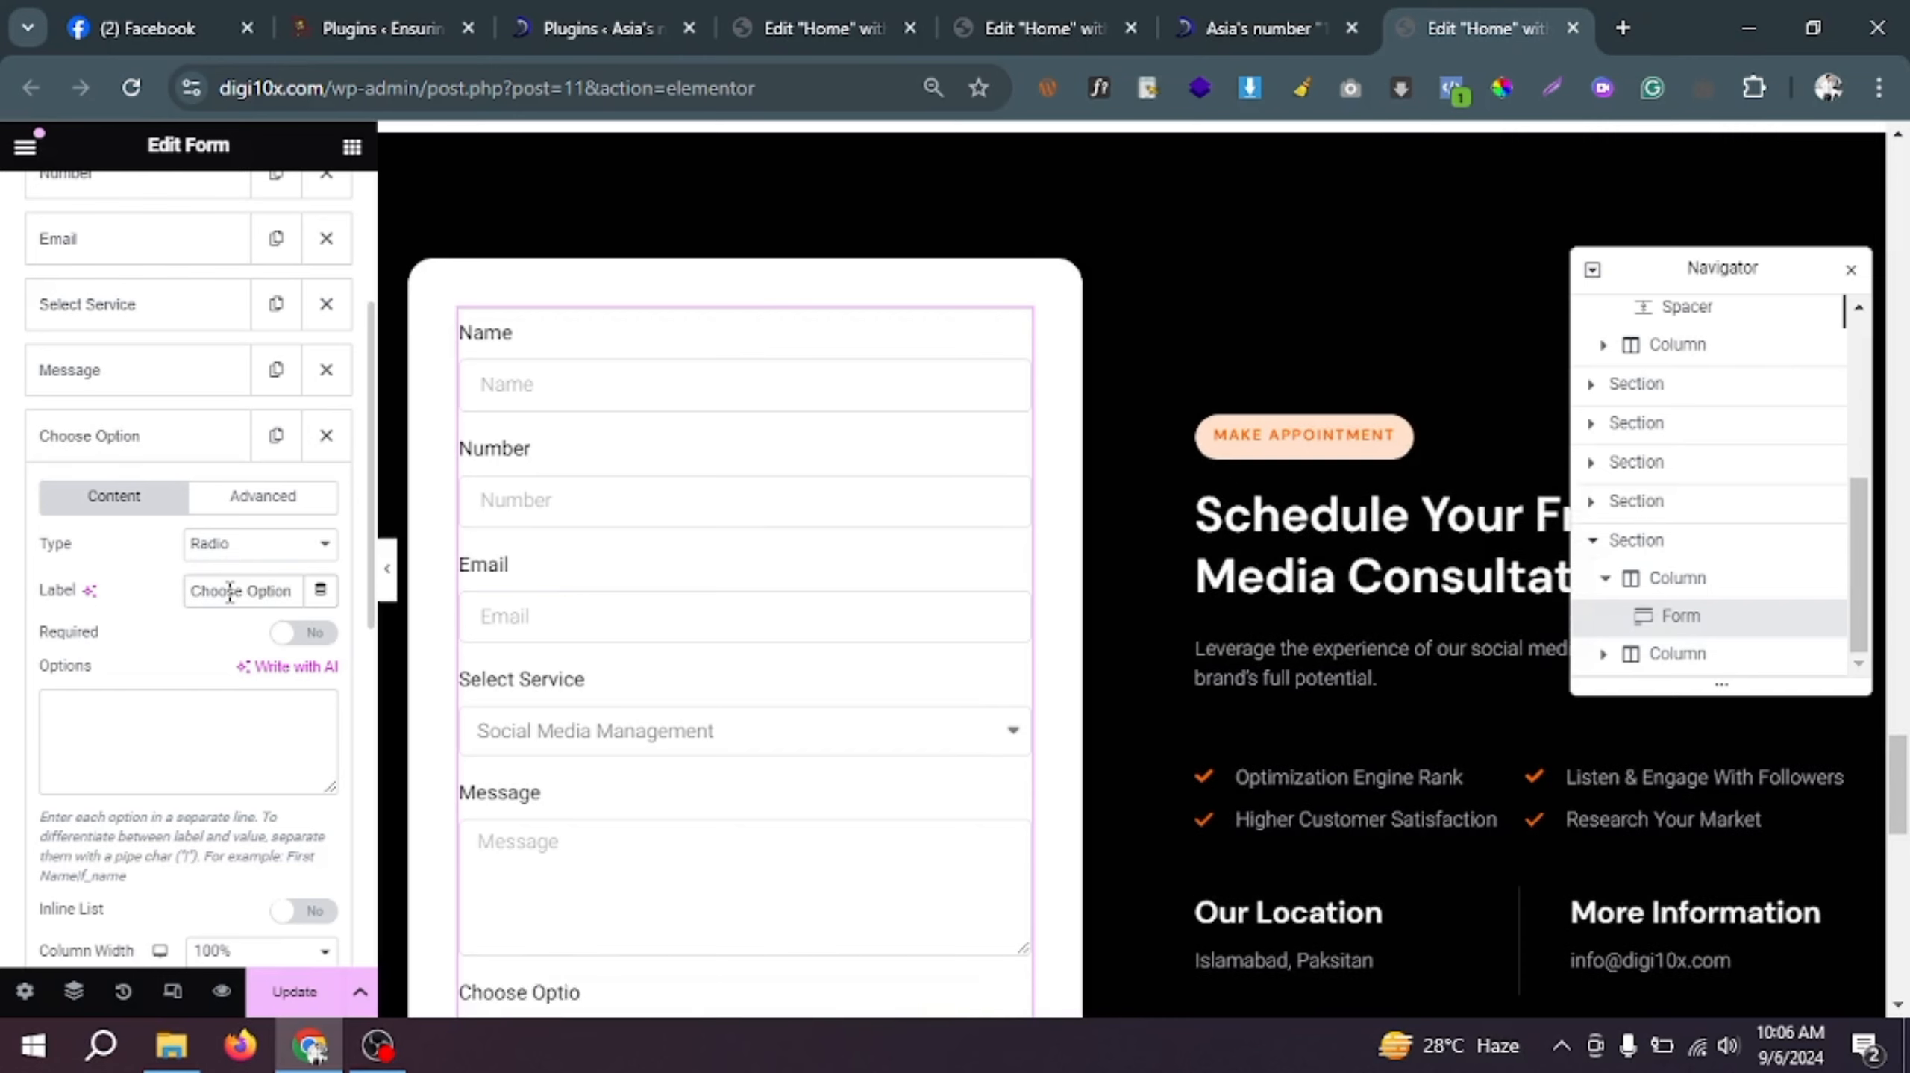
# Step: Give the Choose Option field the options "Within UAE" and "Abroad" on separate lines and check them in the form preview
pyautogui.click(204, 712)
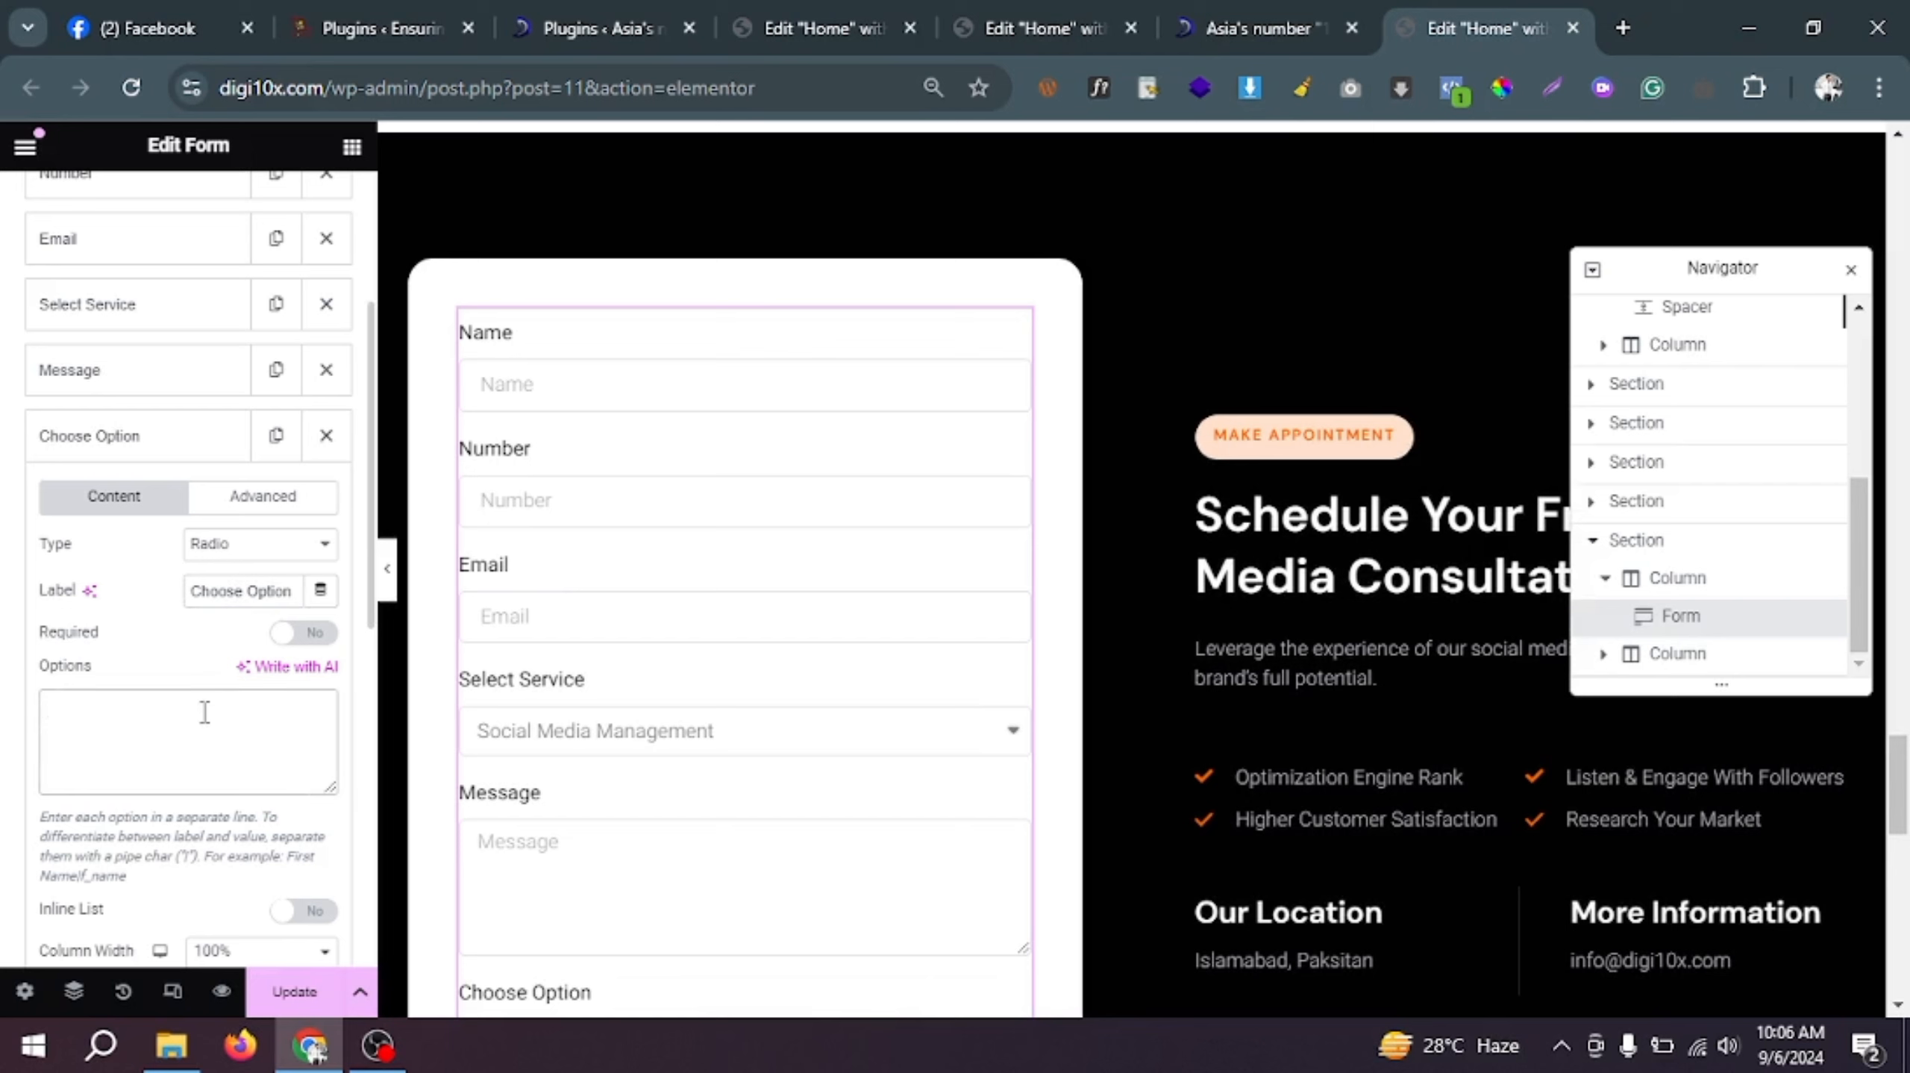
pyautogui.write('Within ')
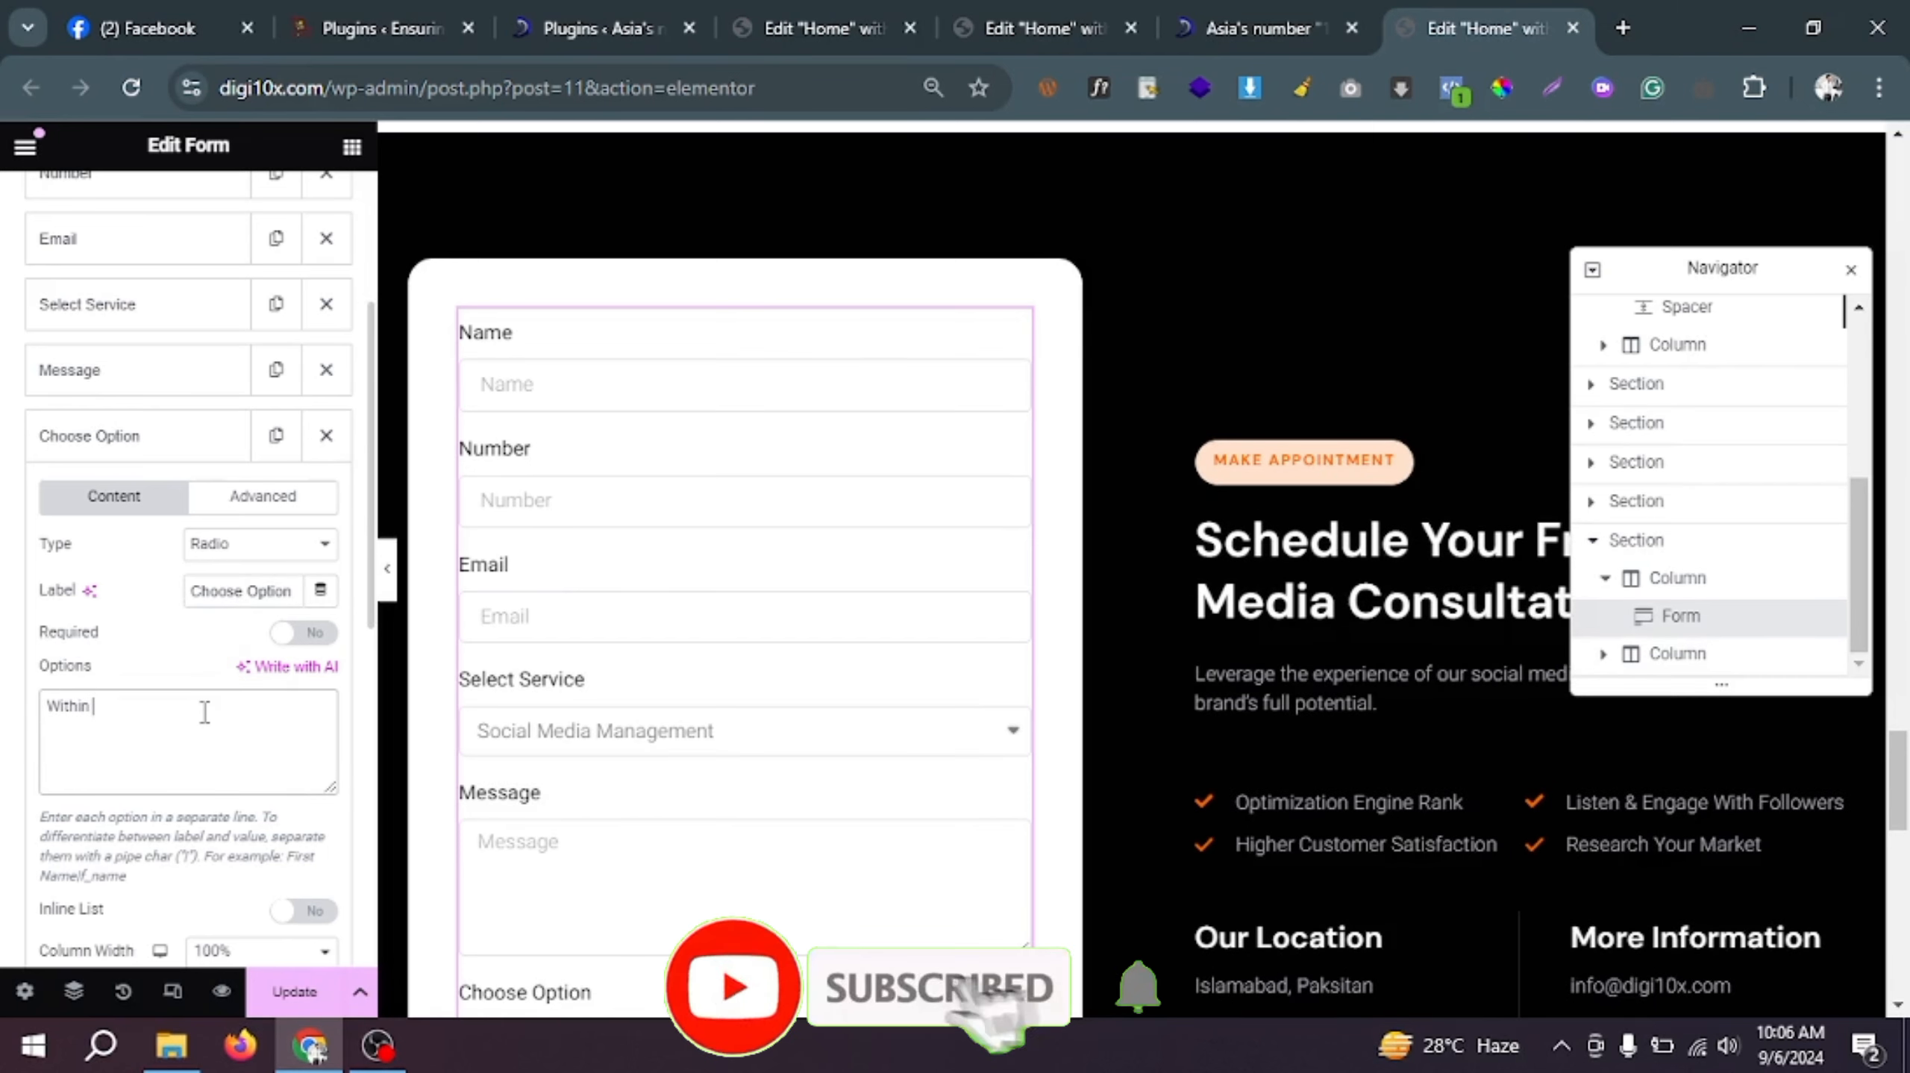
pyautogui.write('UAE')
pyautogui.press('Return')
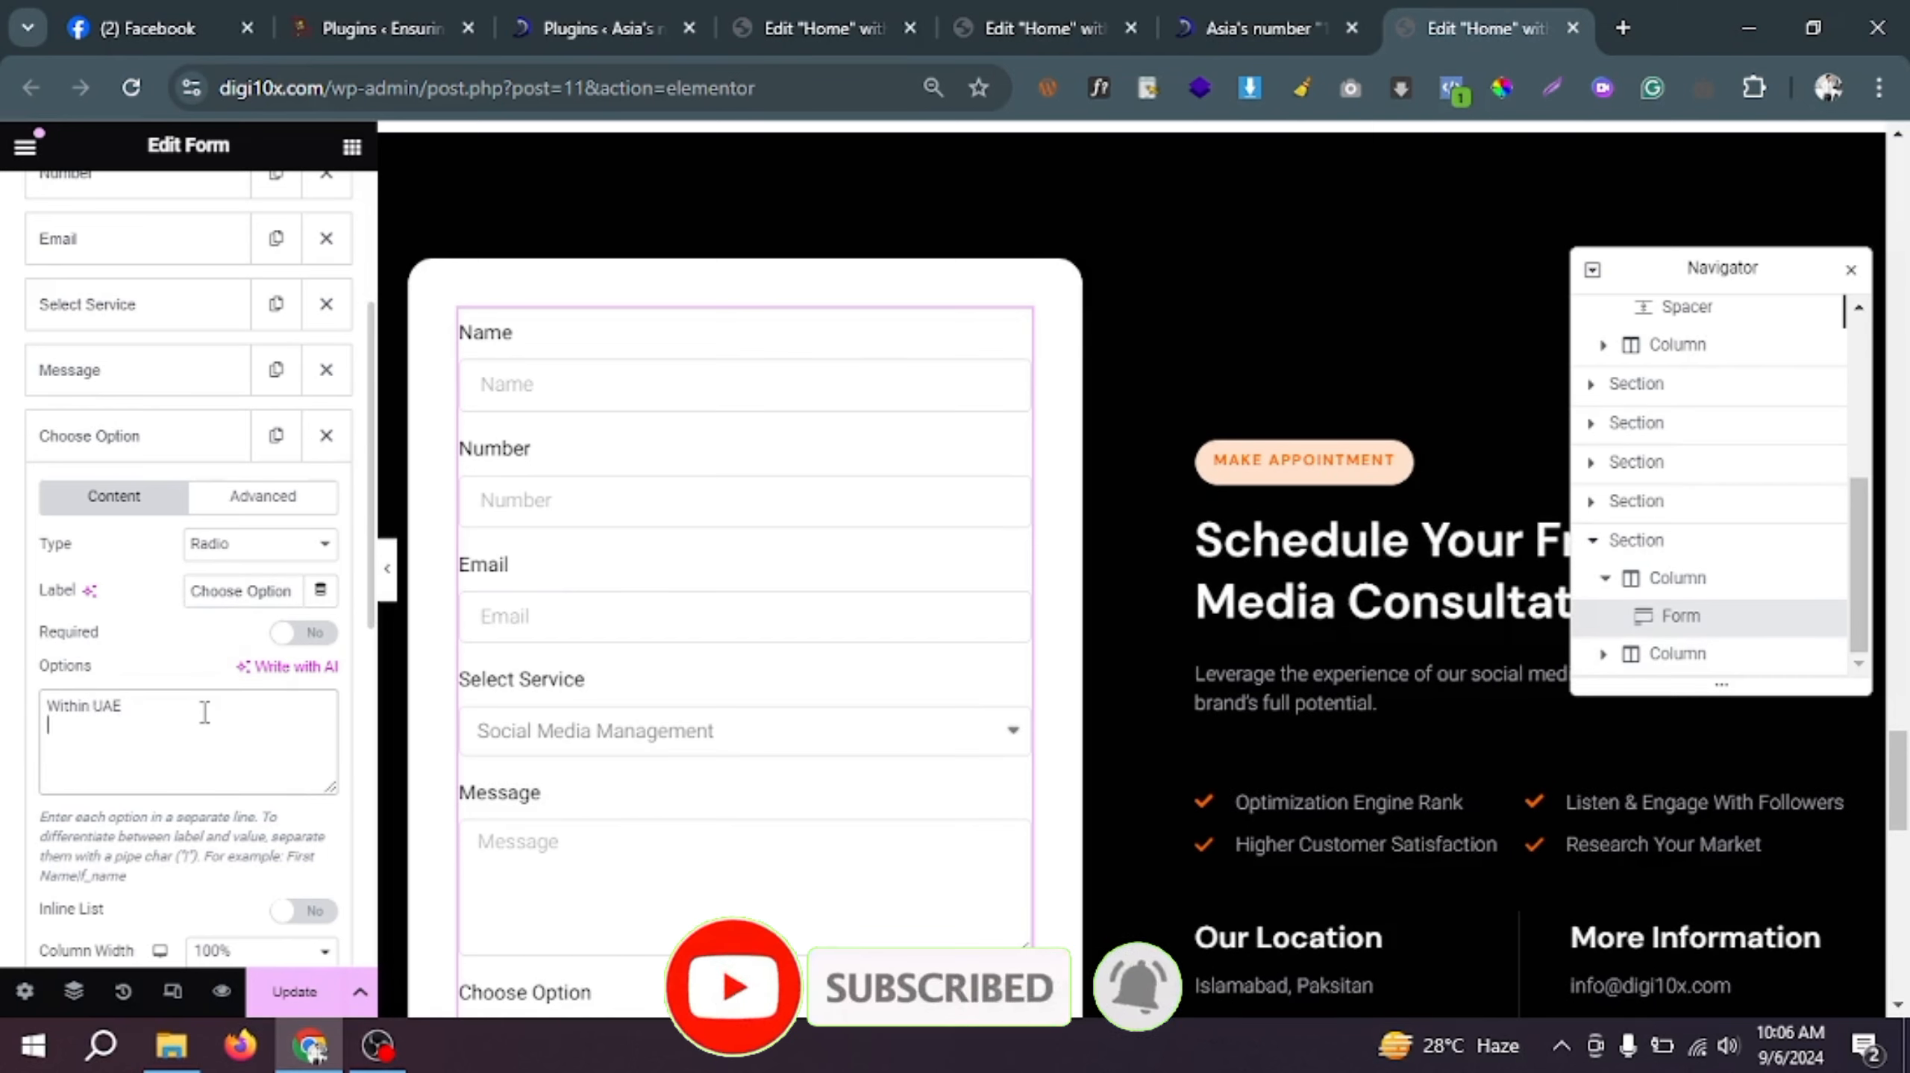
pyautogui.write('Abro')
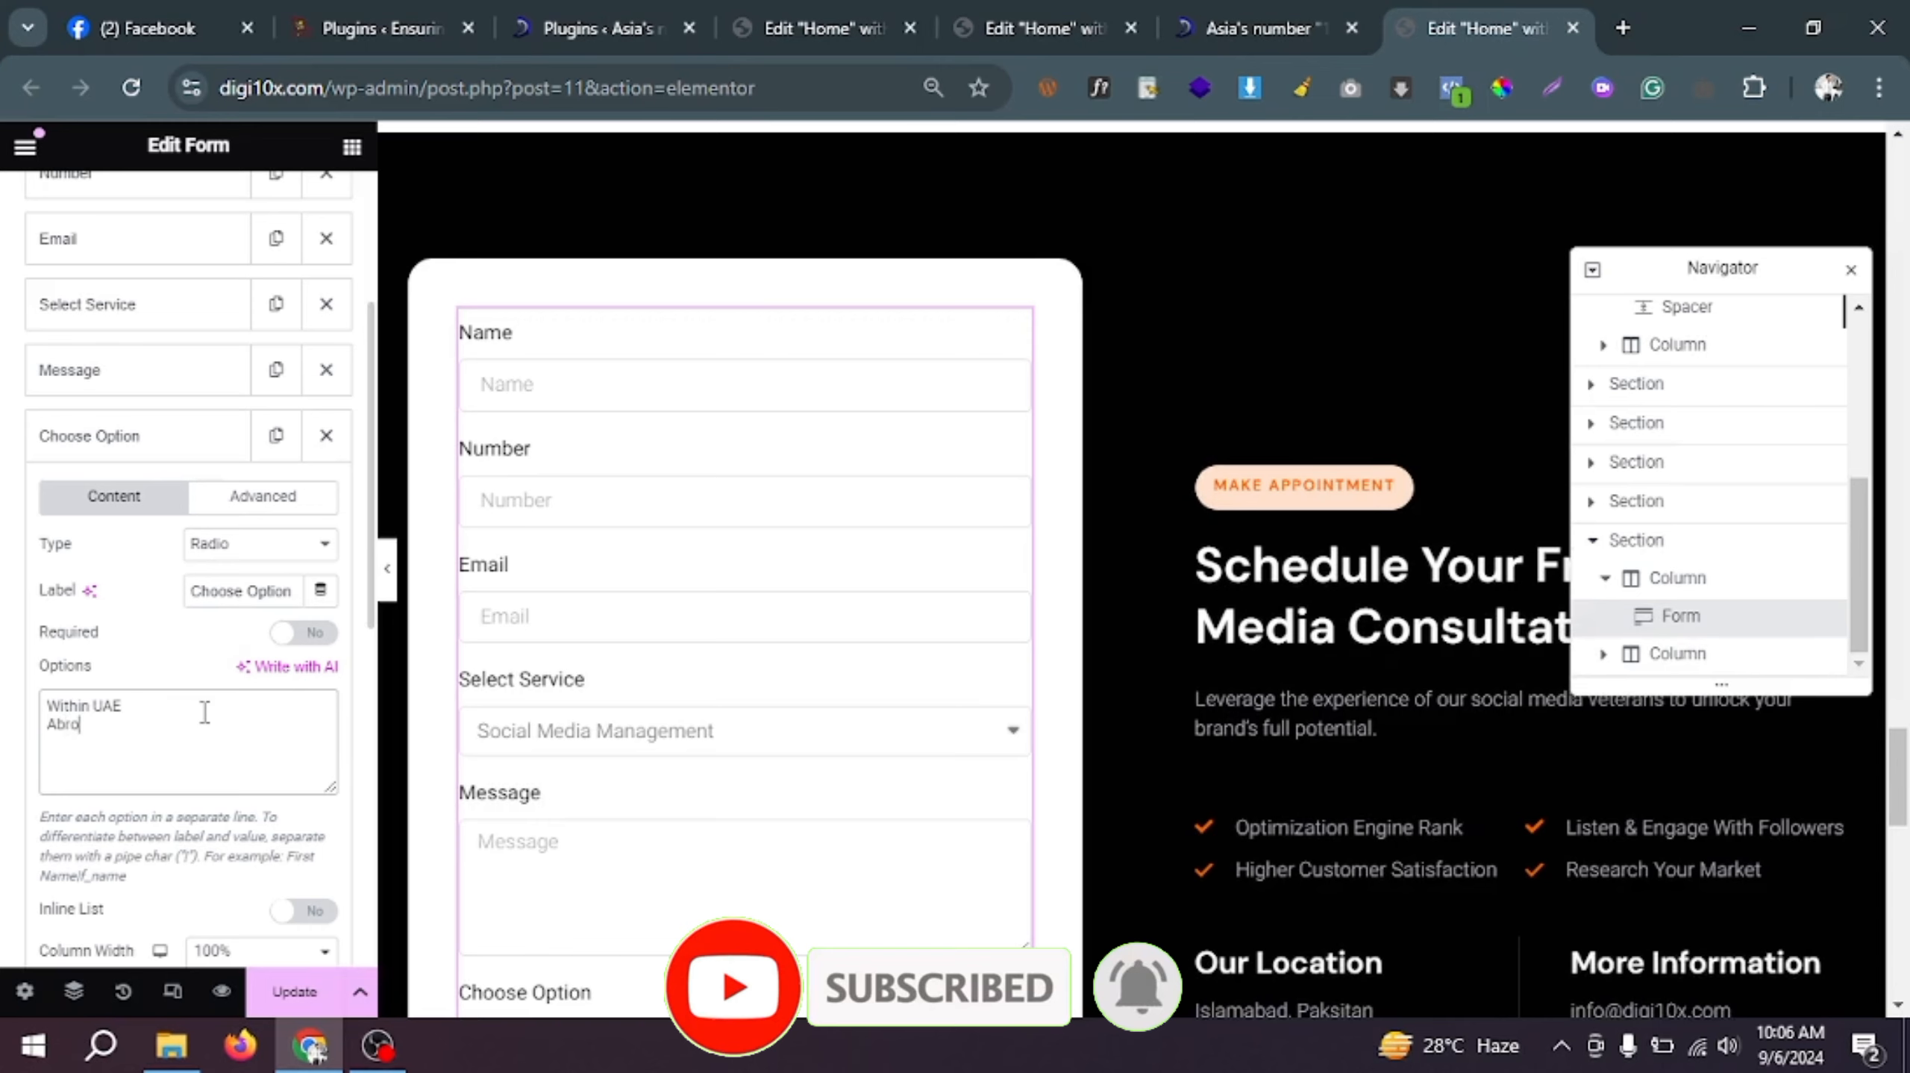
pyautogui.write('ad')
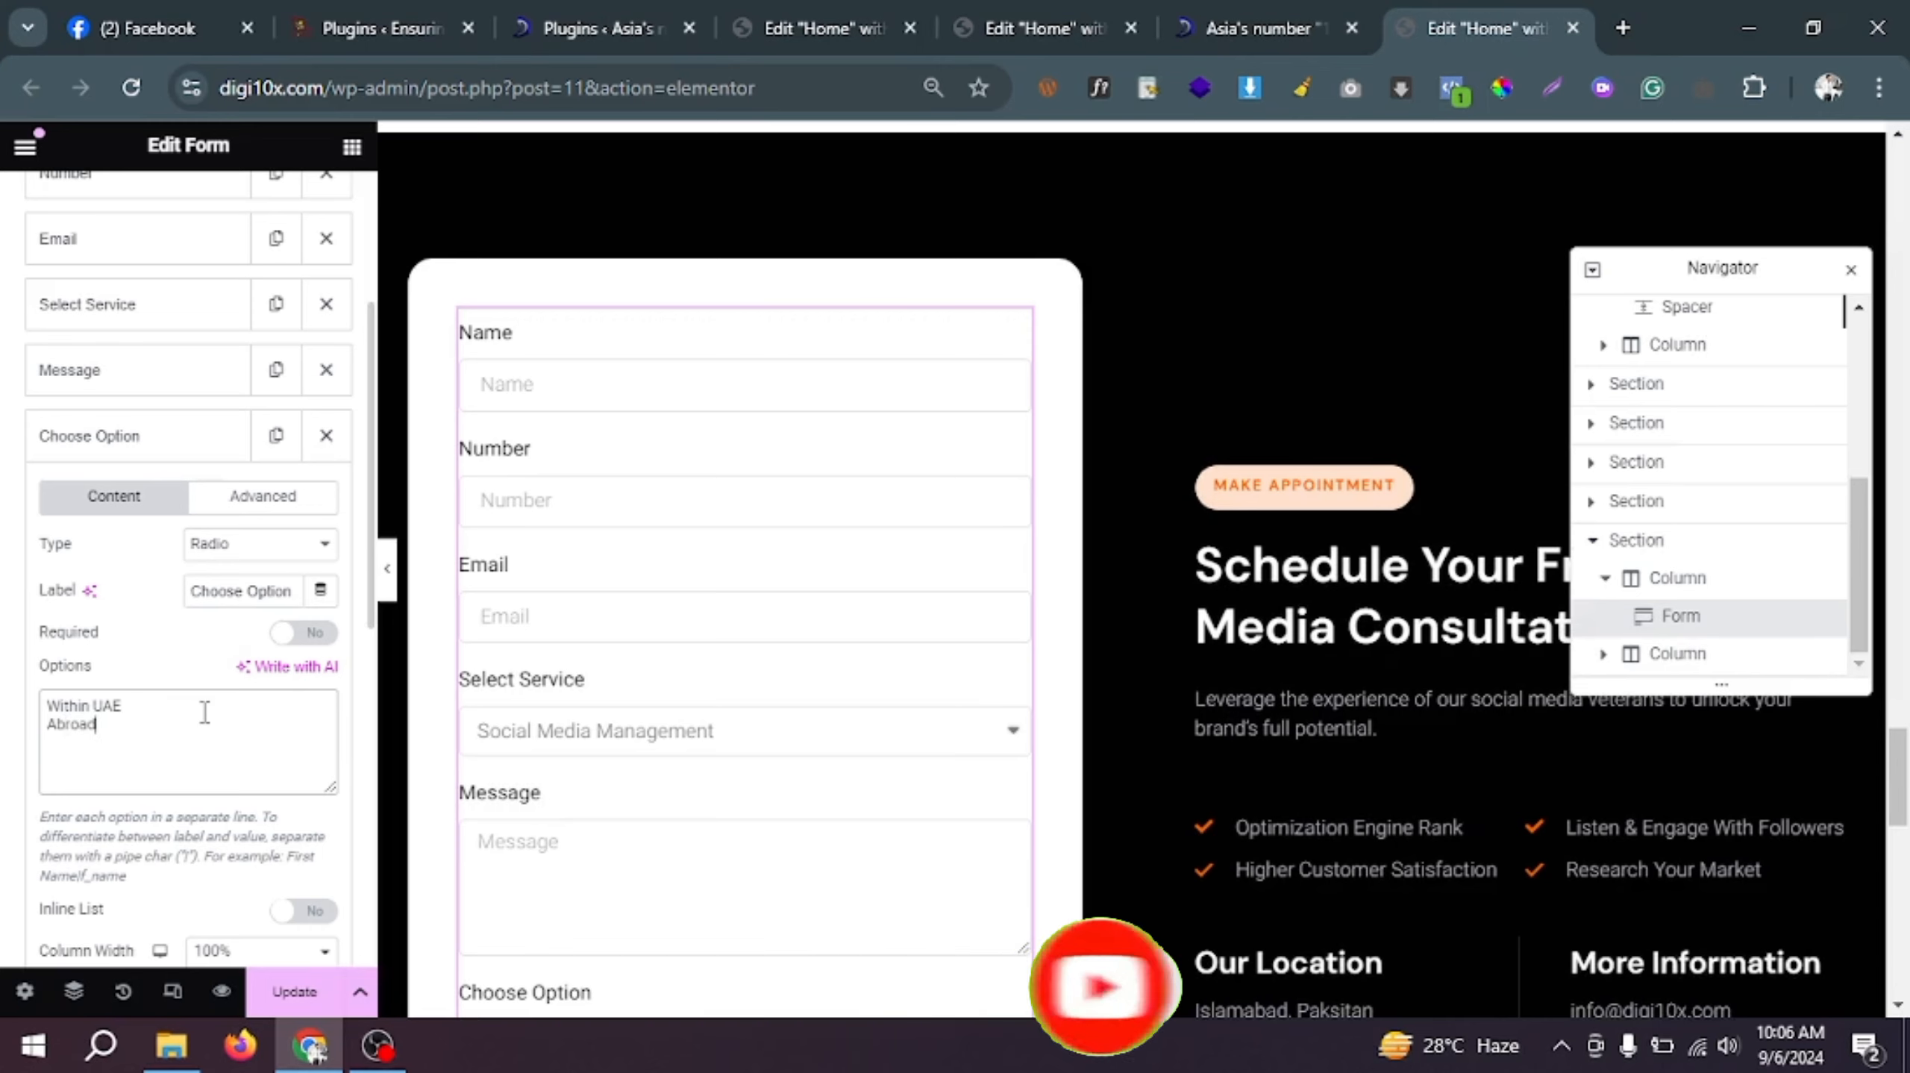
pyautogui.click(671, 901)
pyautogui.scroll(-6, 669, 899)
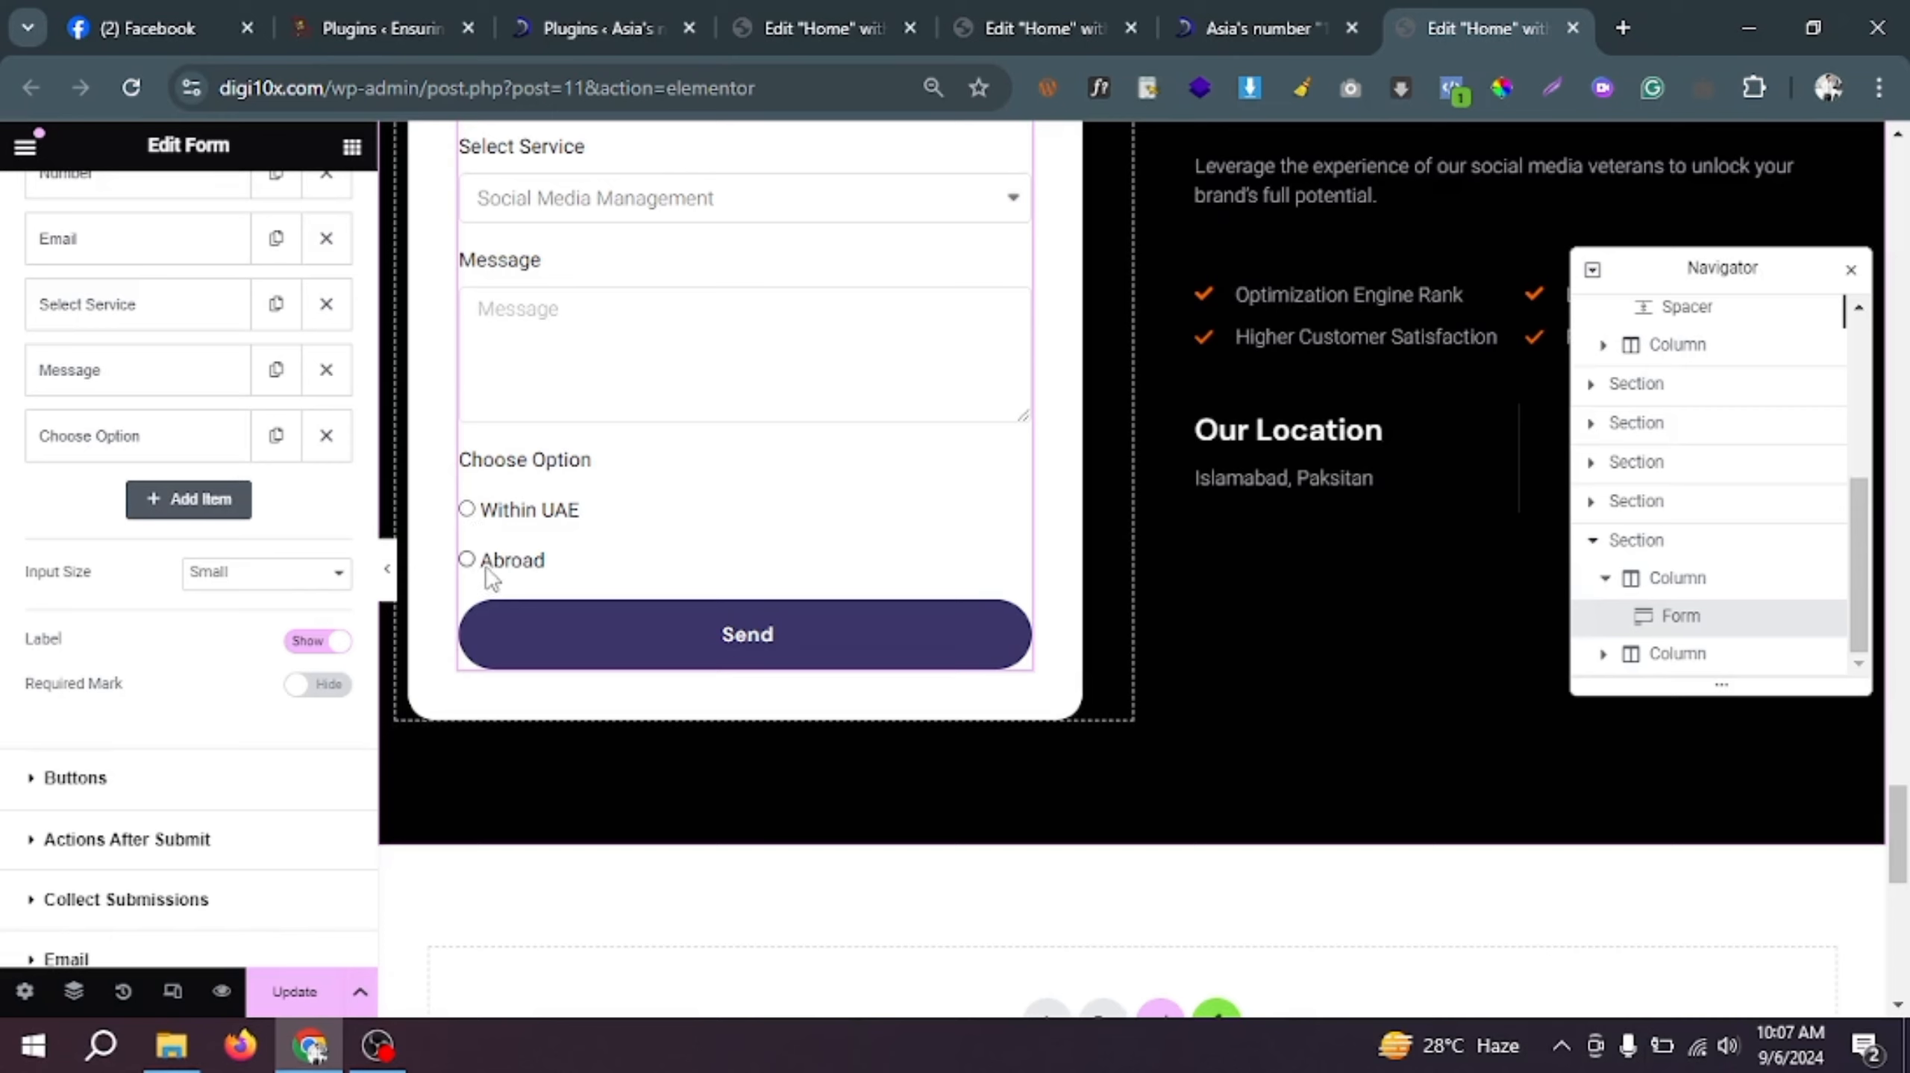
# Step: Add another form field of type Select below Choose Option and label it "To"
pyautogui.click(192, 518)
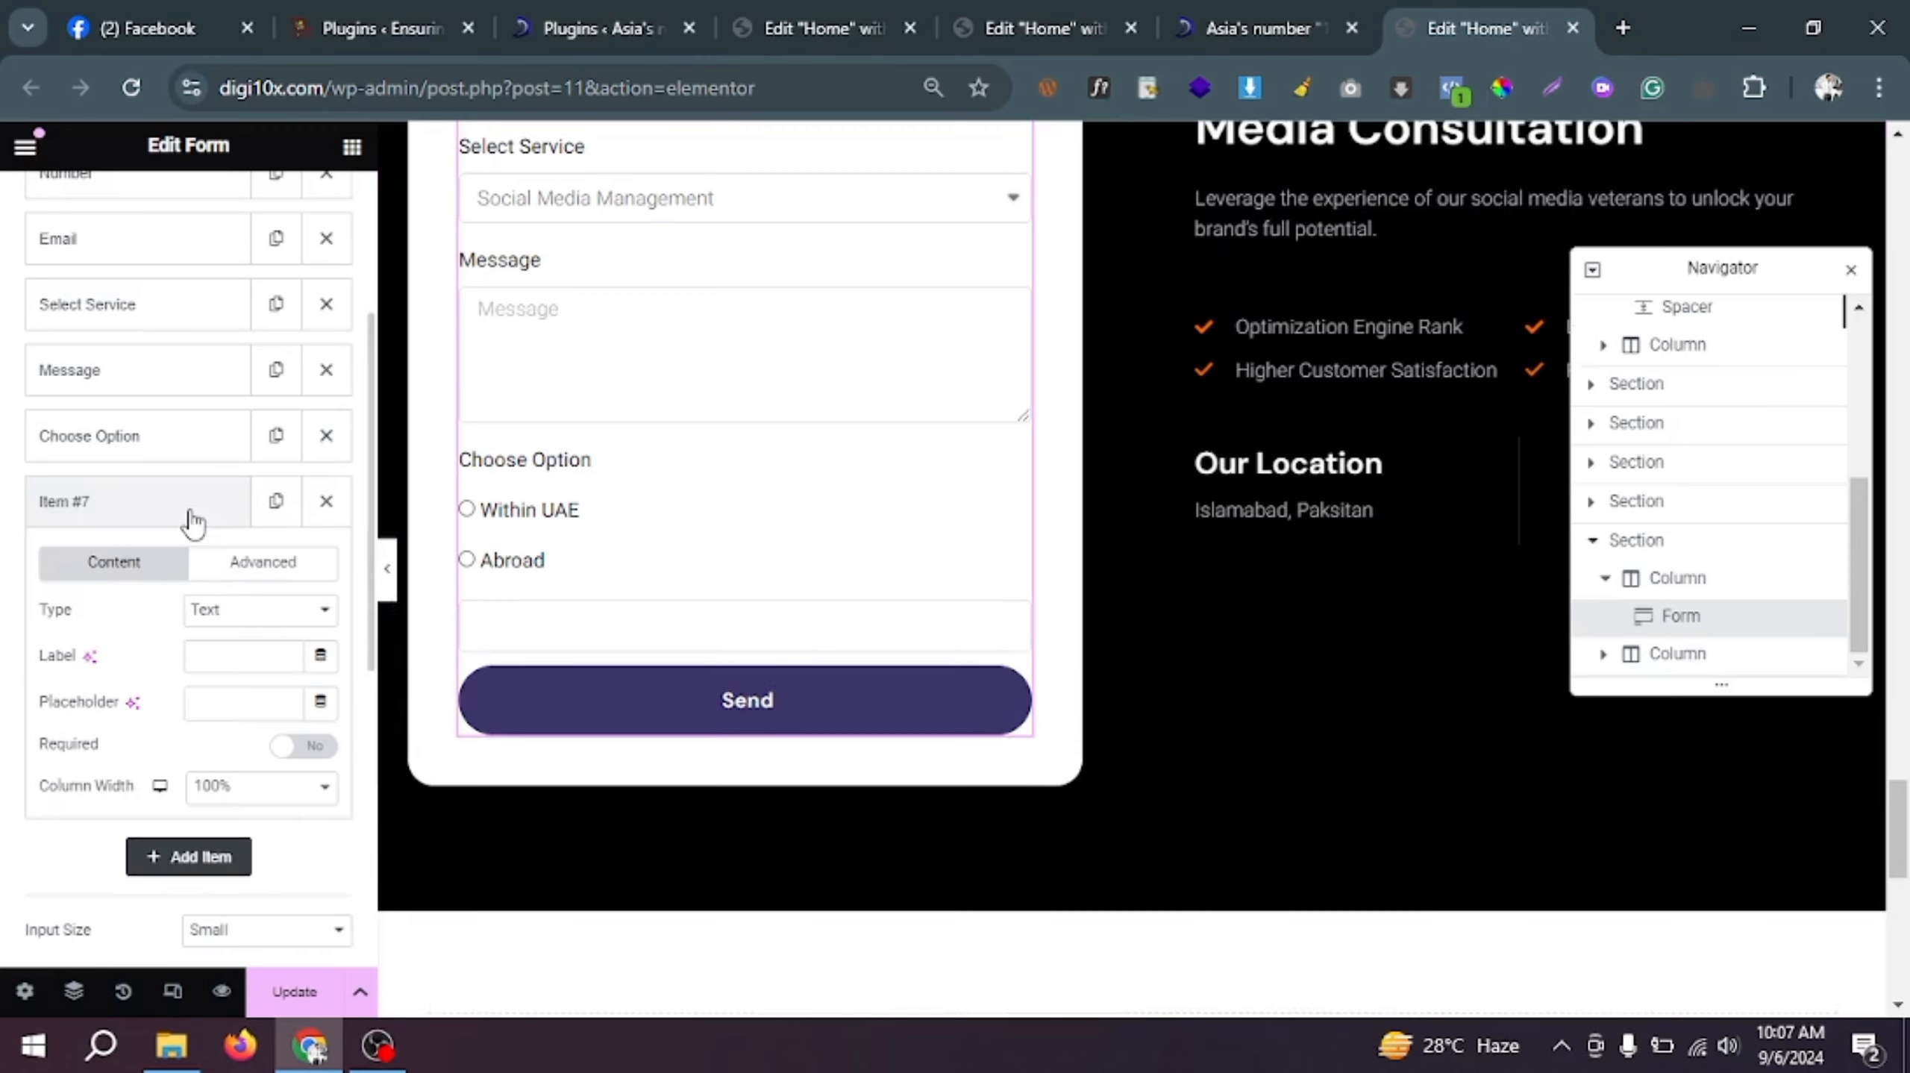
pyautogui.click(271, 630)
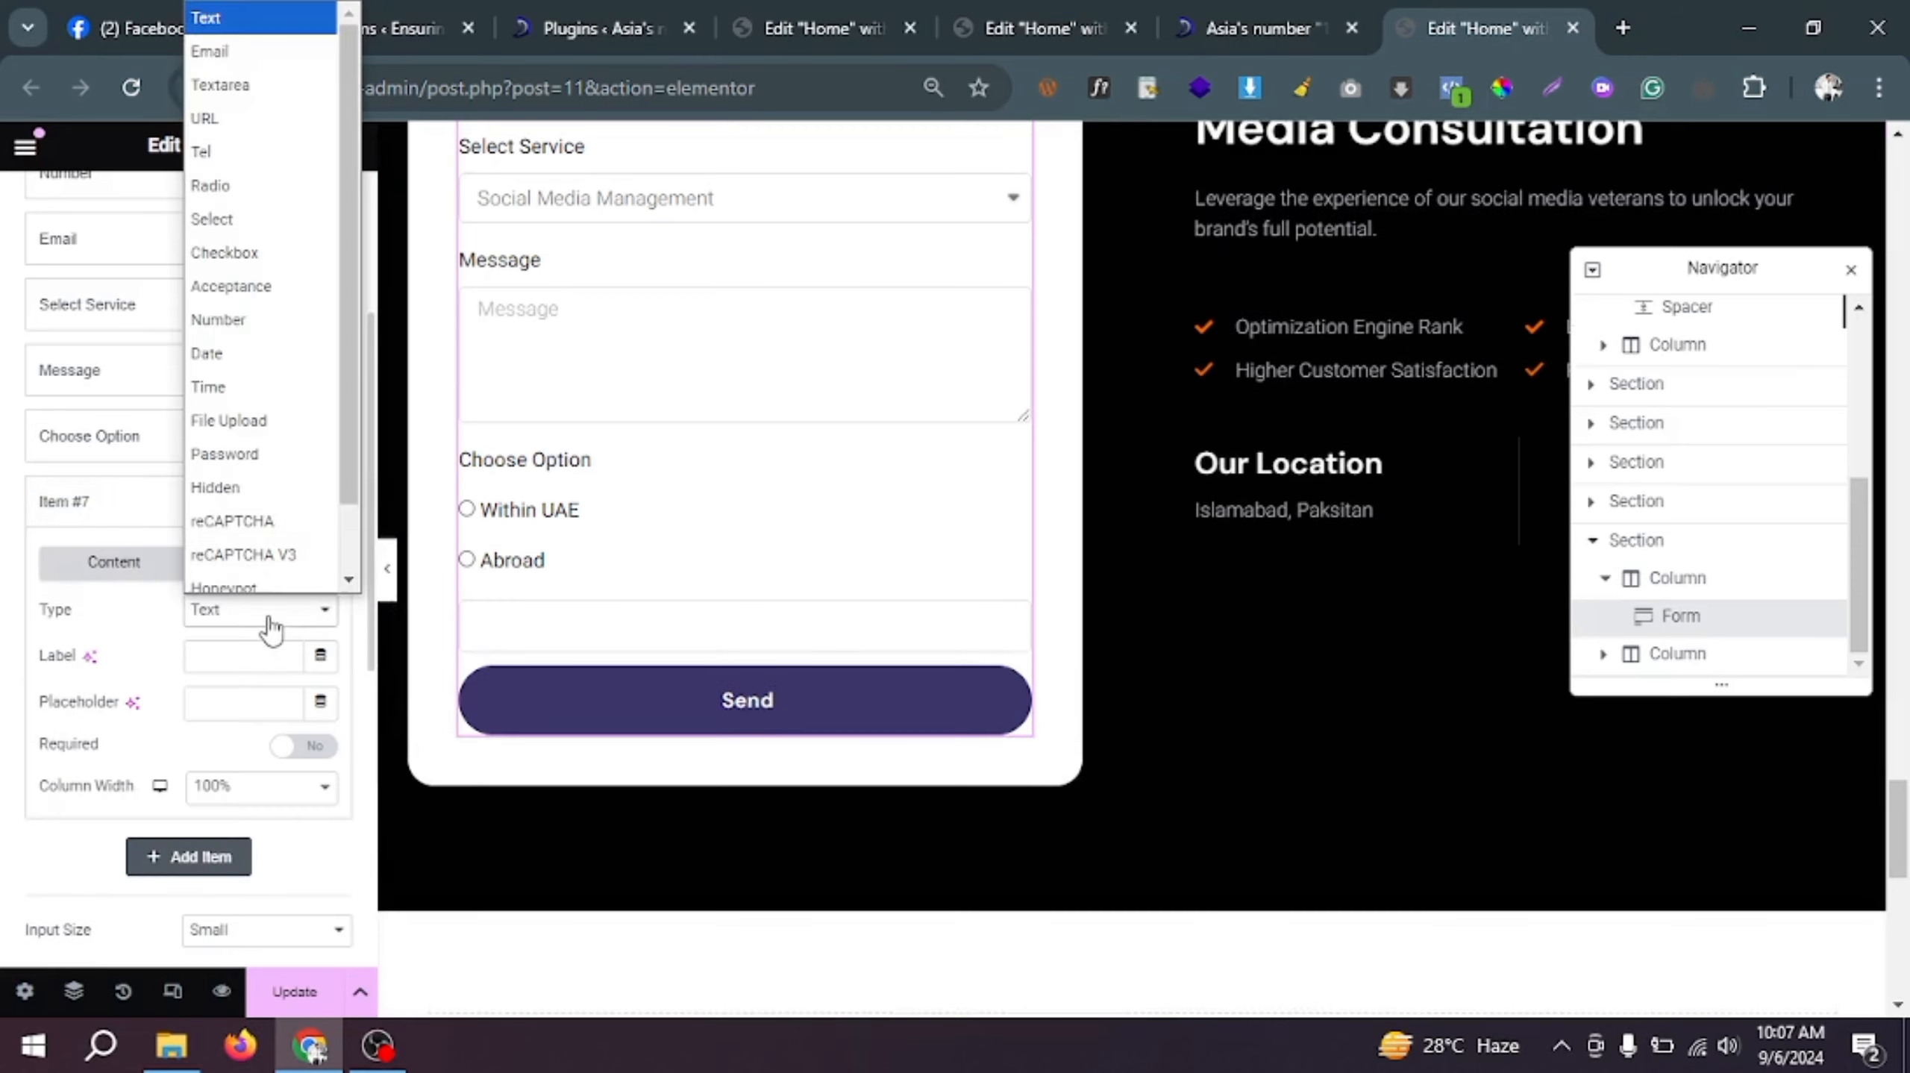
pyautogui.press('Escape')
pyautogui.click(301, 222)
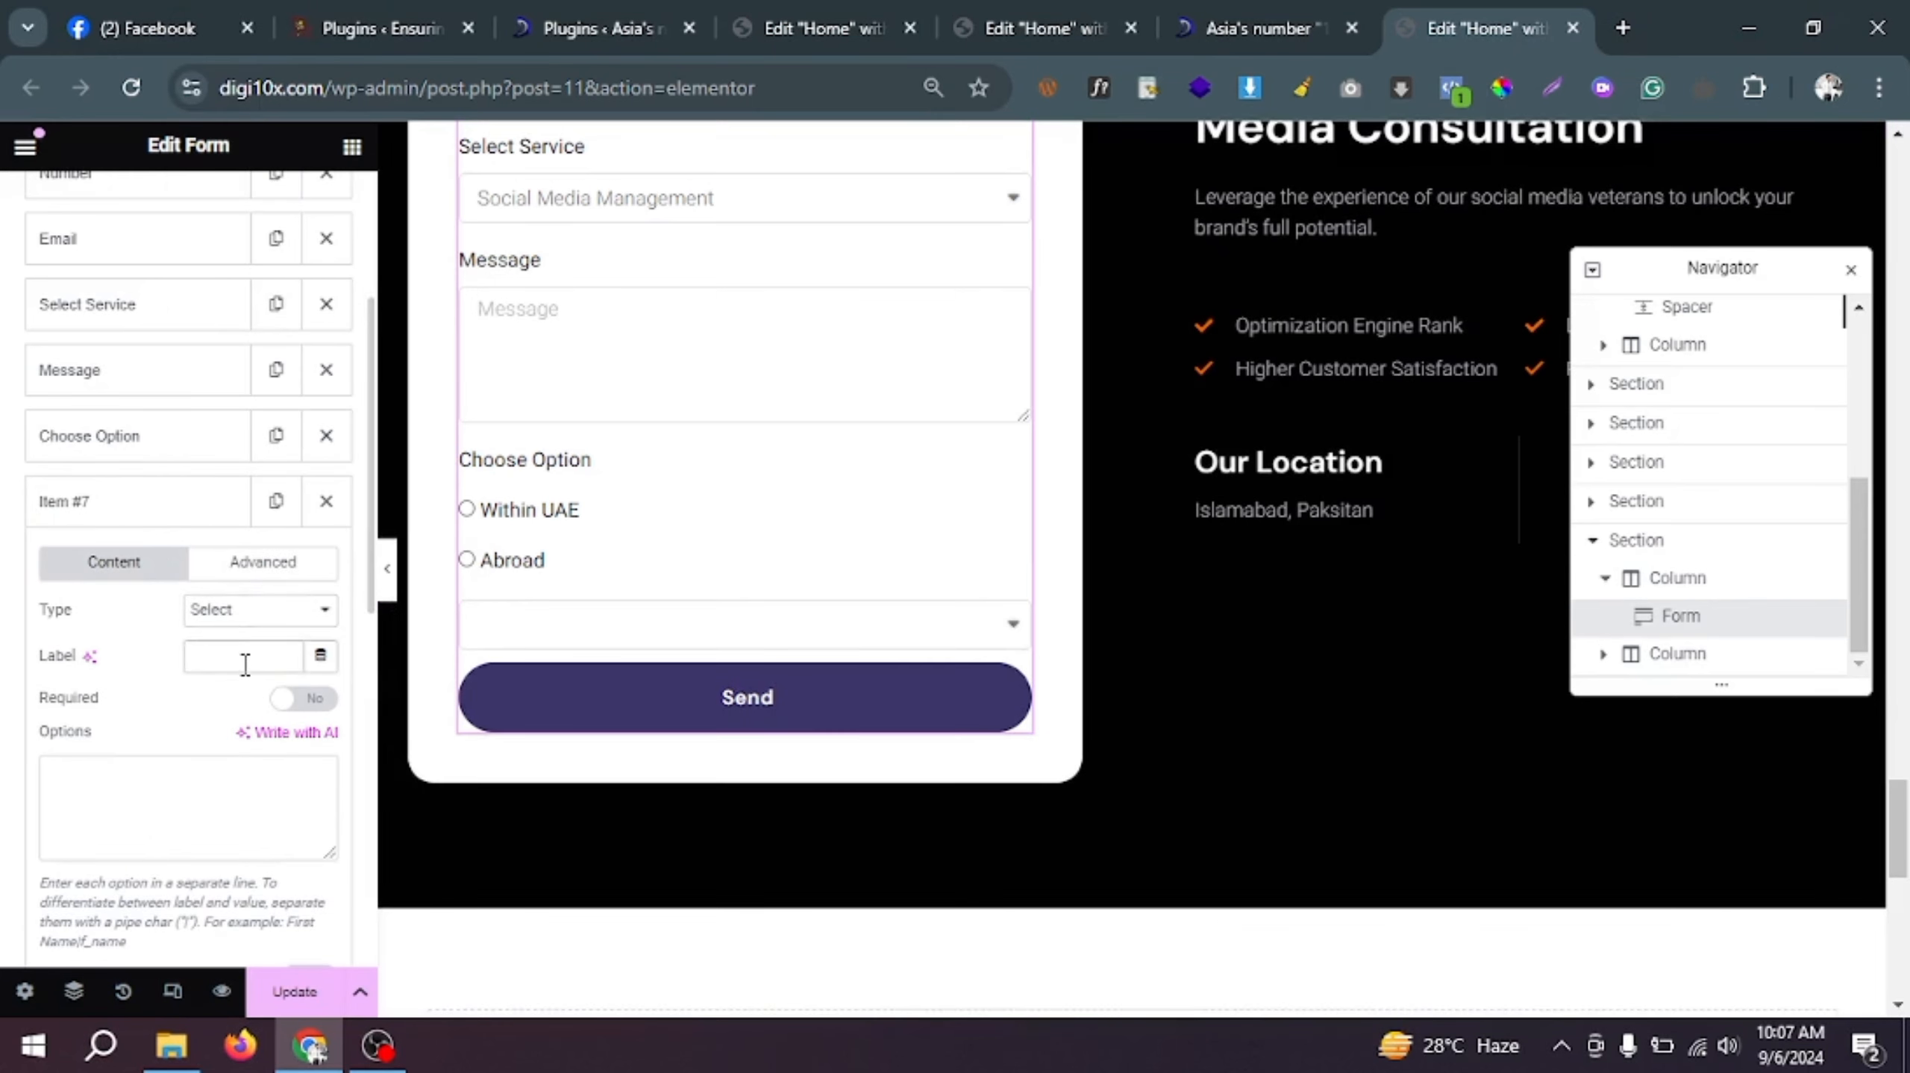
pyautogui.write('To')
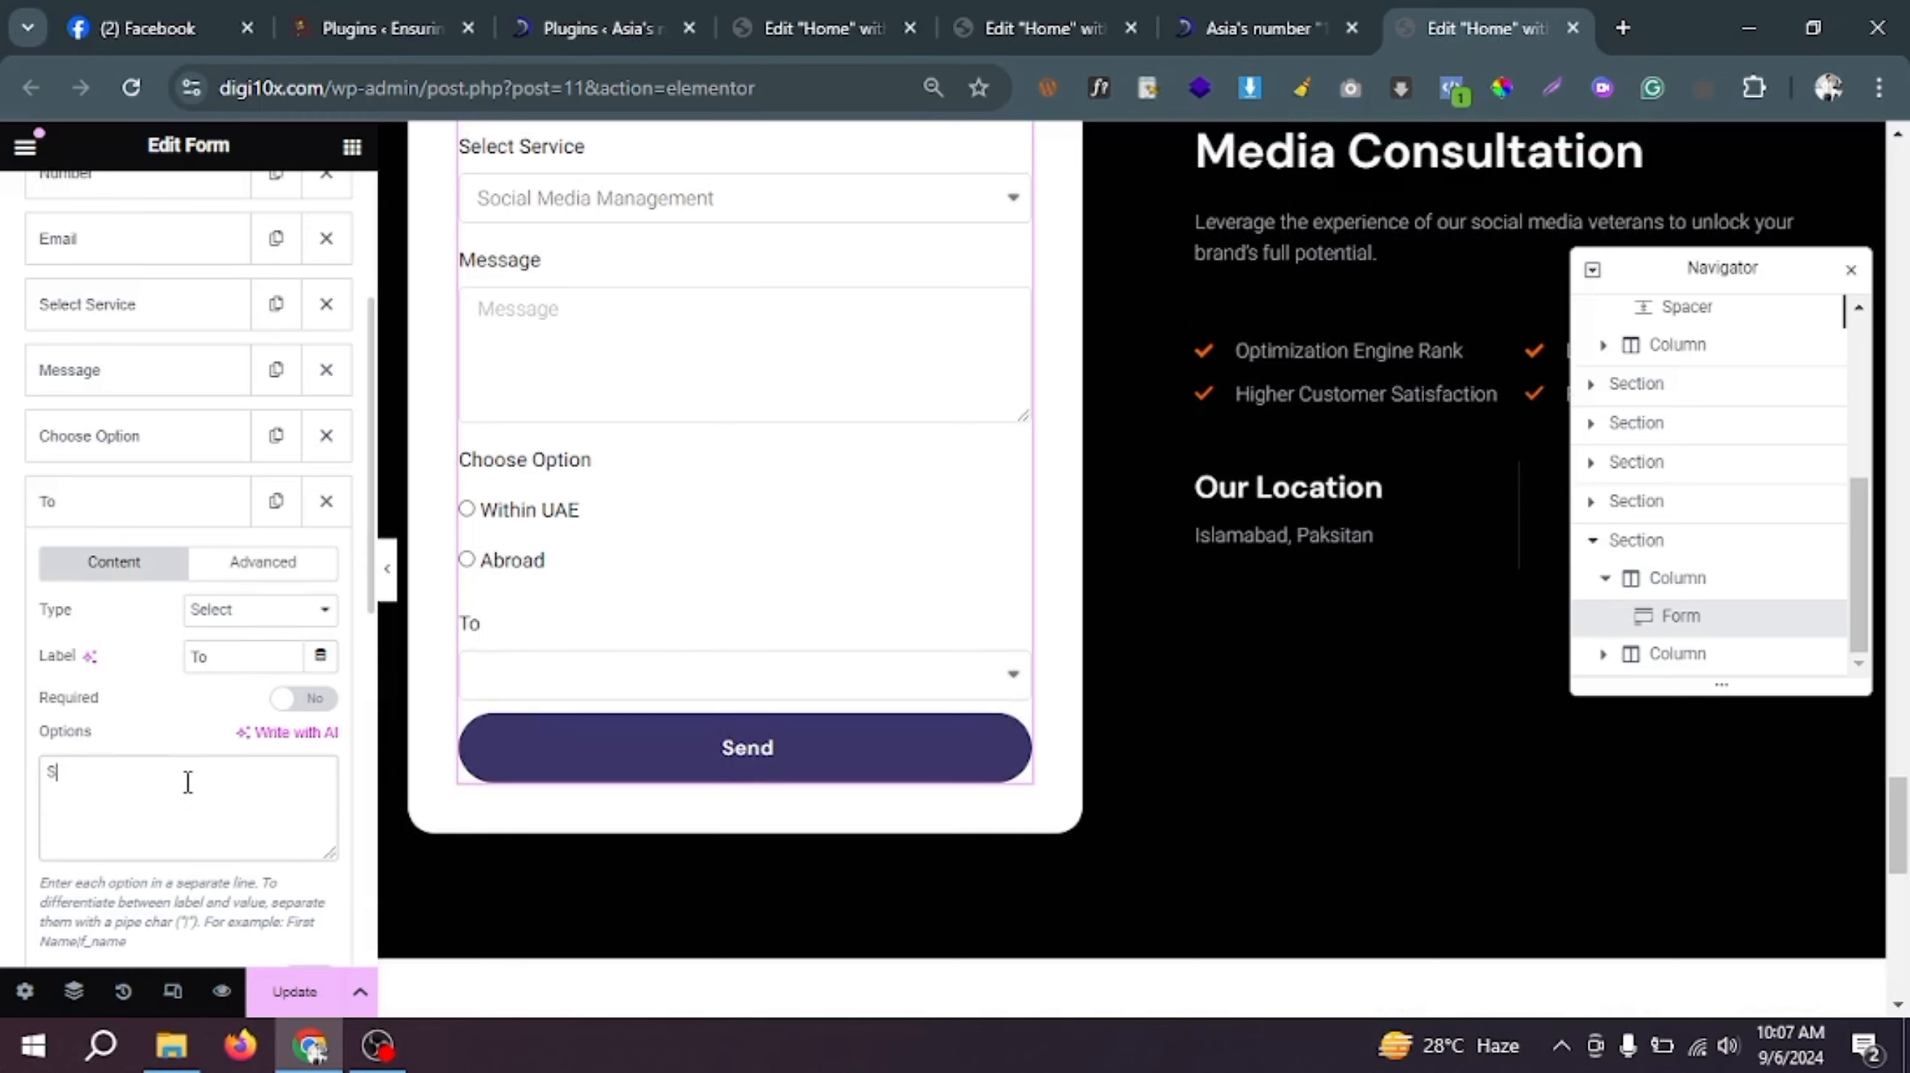
# Step: Enter "Sharjah" and "Abu Dhabi" as the To field's options and test the dropdown in the form preview
pyautogui.write('jah')
pyautogui.press('Return')
pyautogui.write('Abu Dhabi')
pyautogui.click(625, 685)
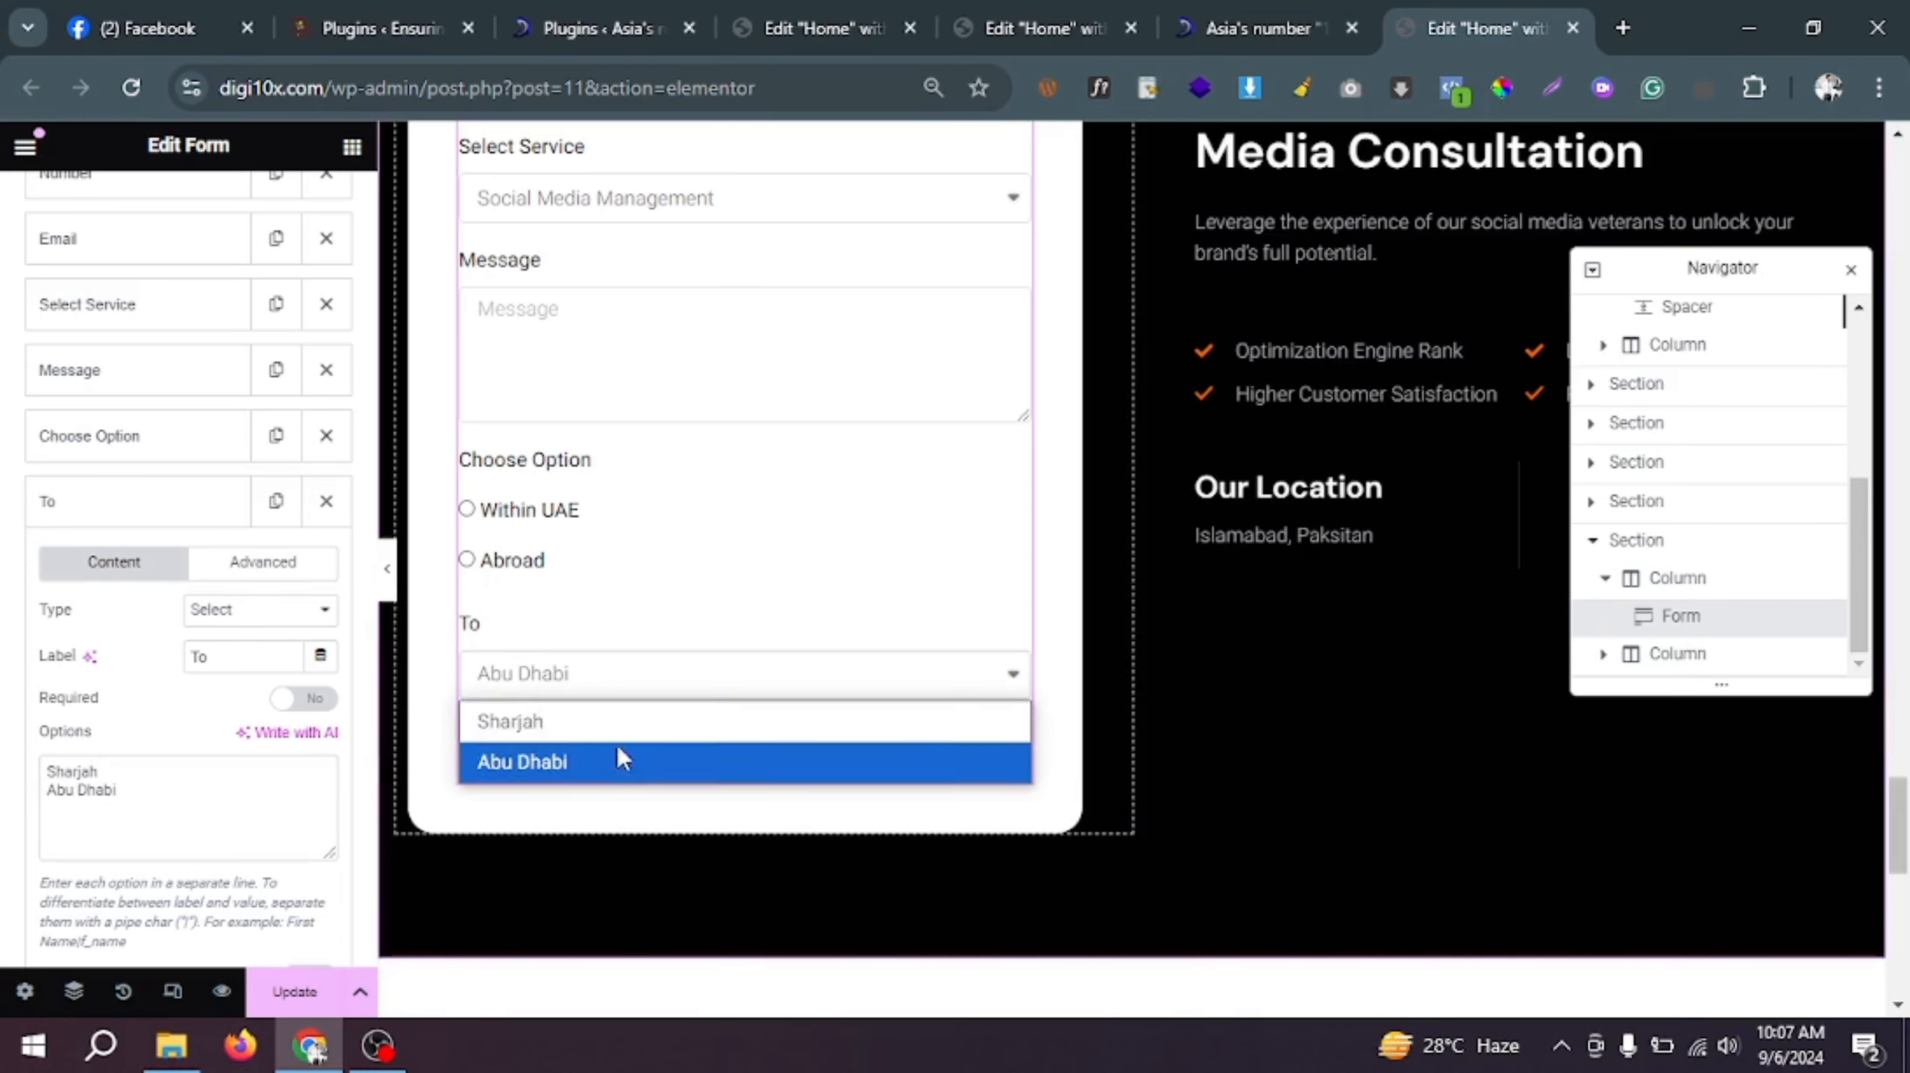
pyautogui.click(621, 679)
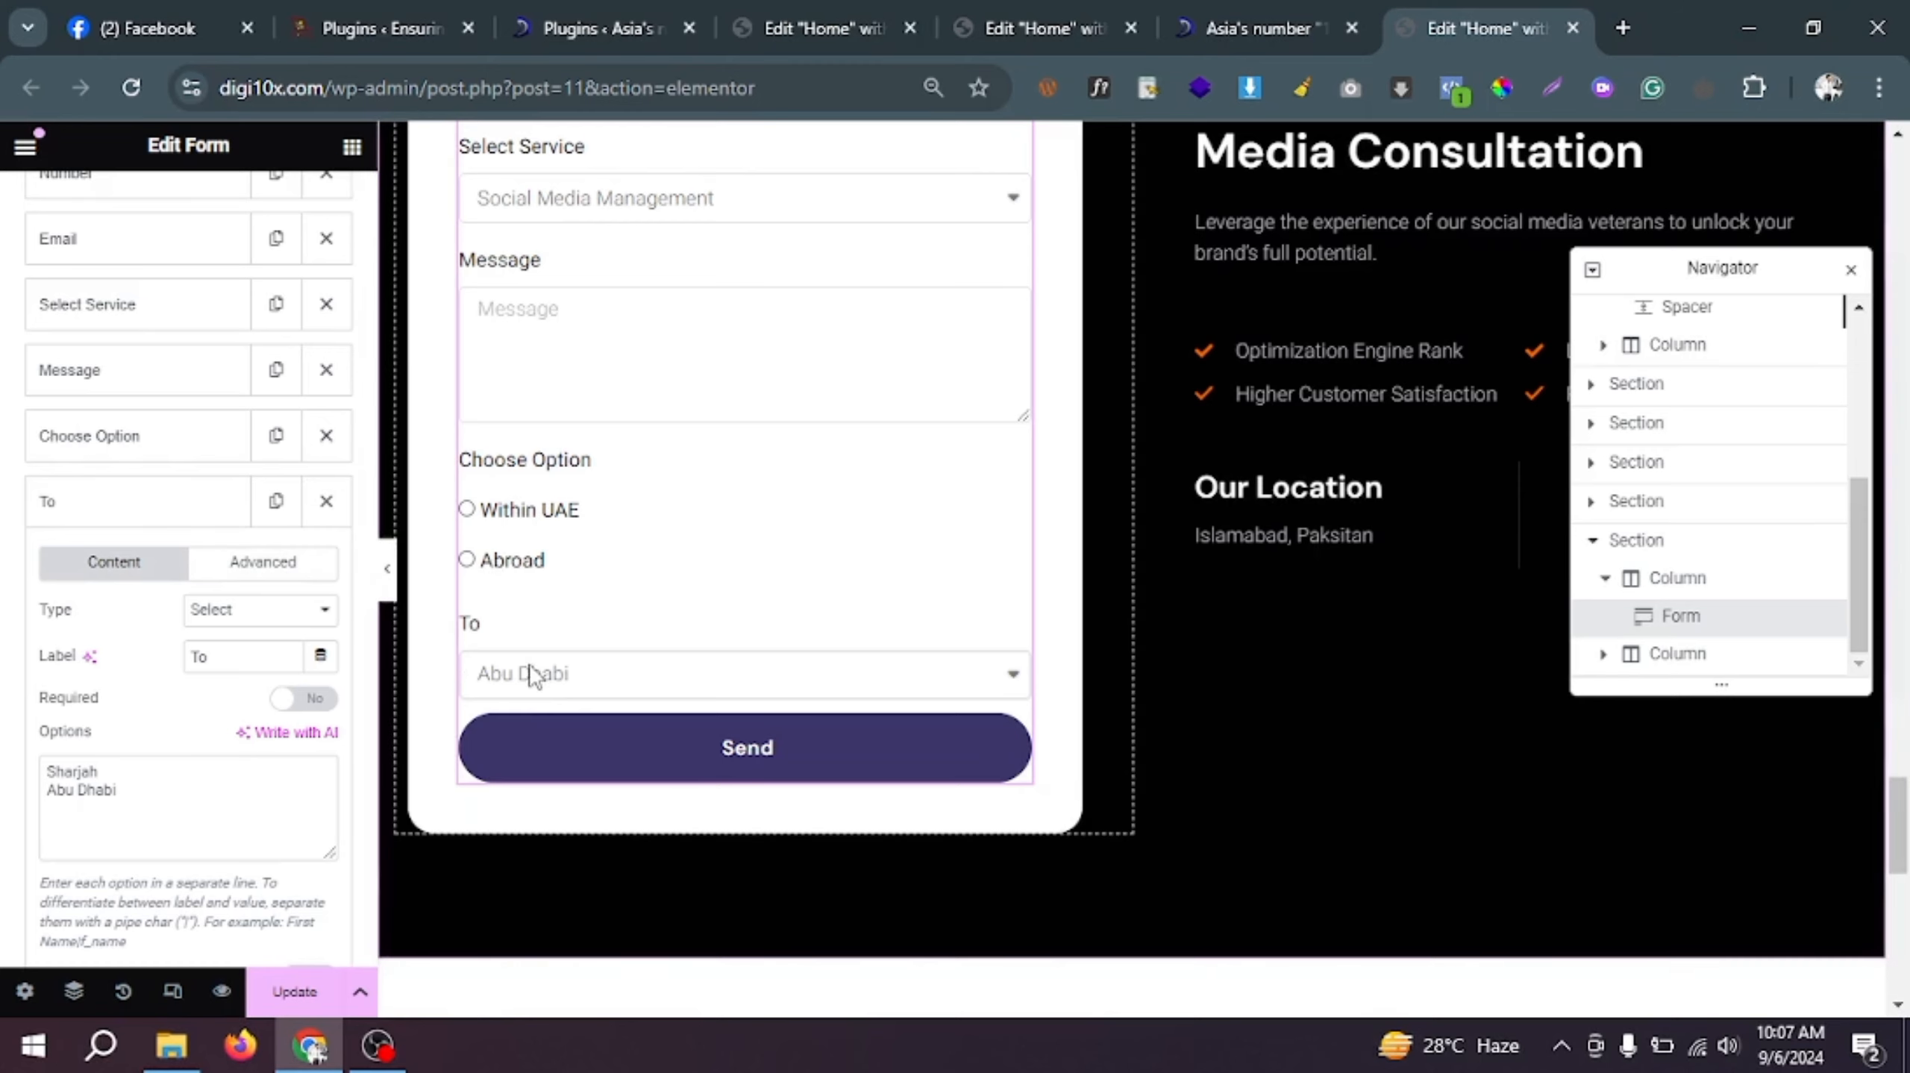
pyautogui.click(111, 505)
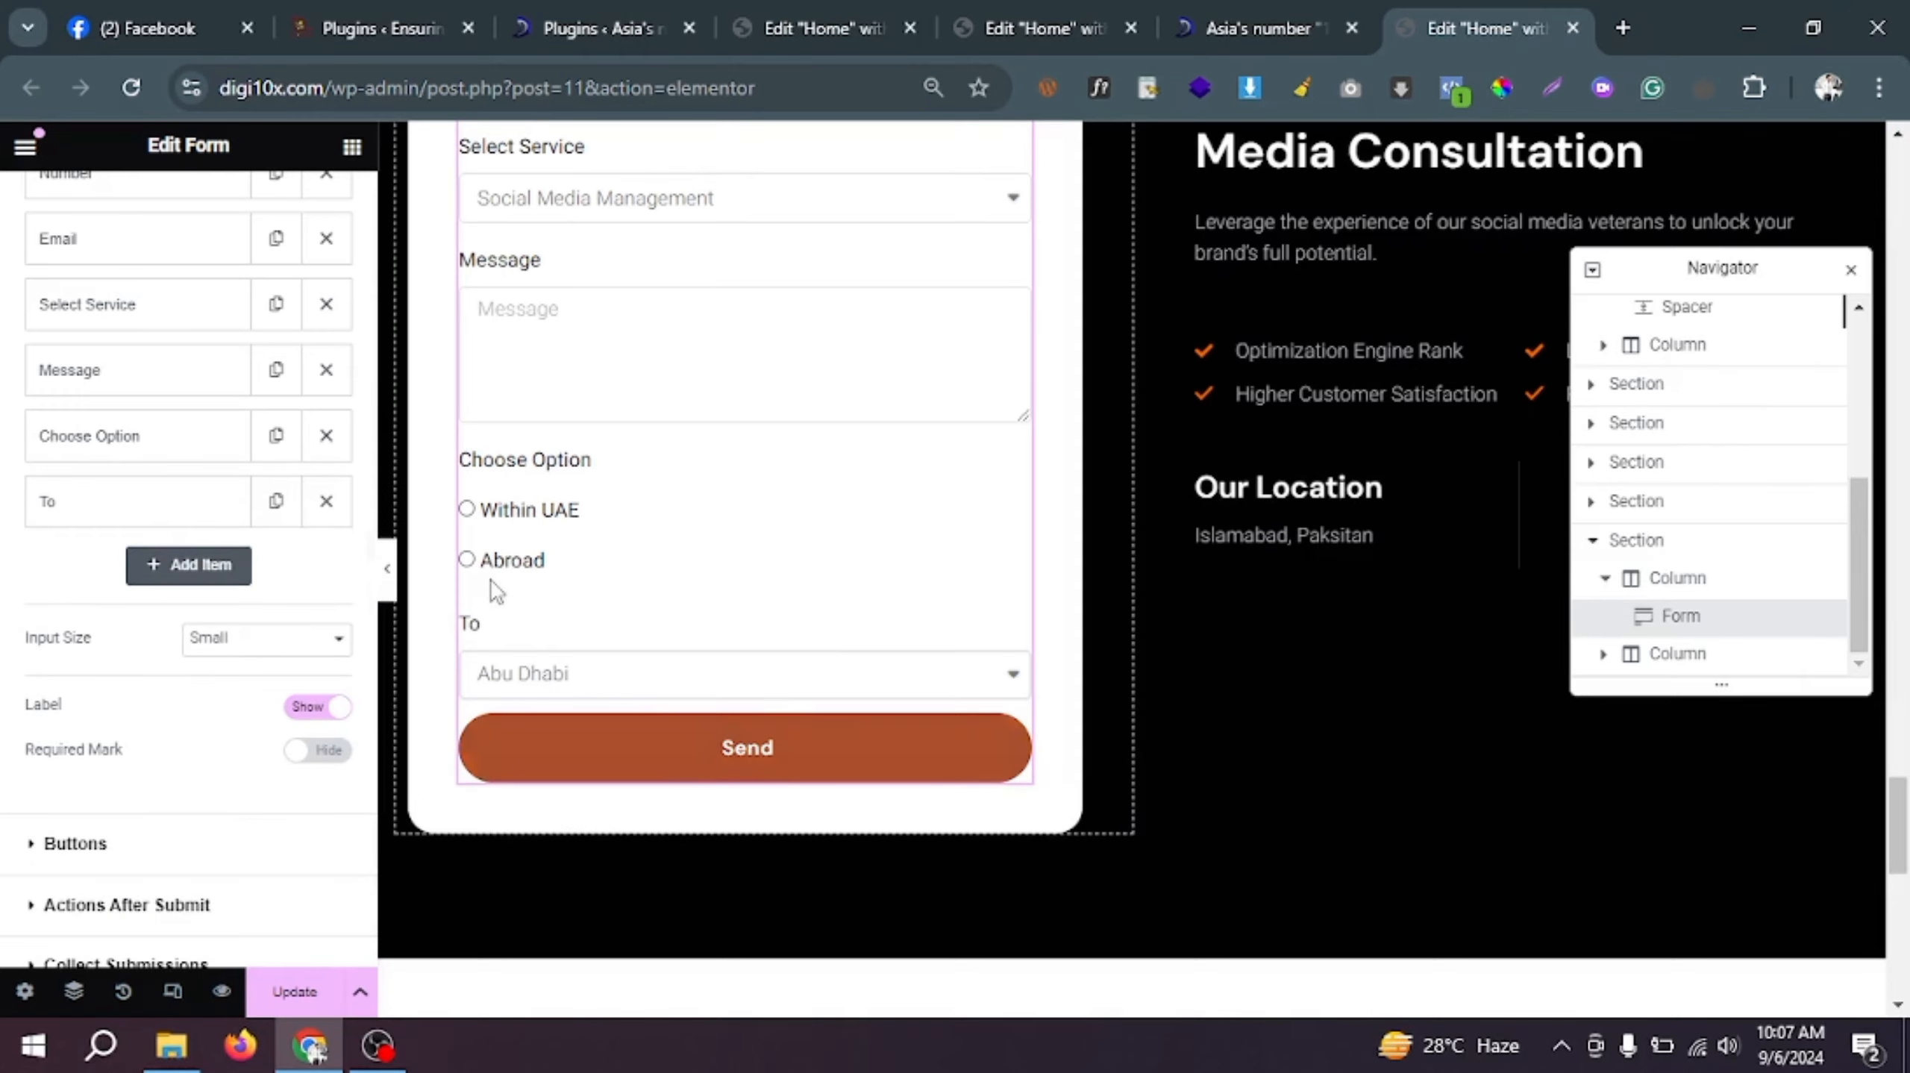
# Step: Enable conditional logic for the To field and expand its first condition
pyautogui.click(185, 515)
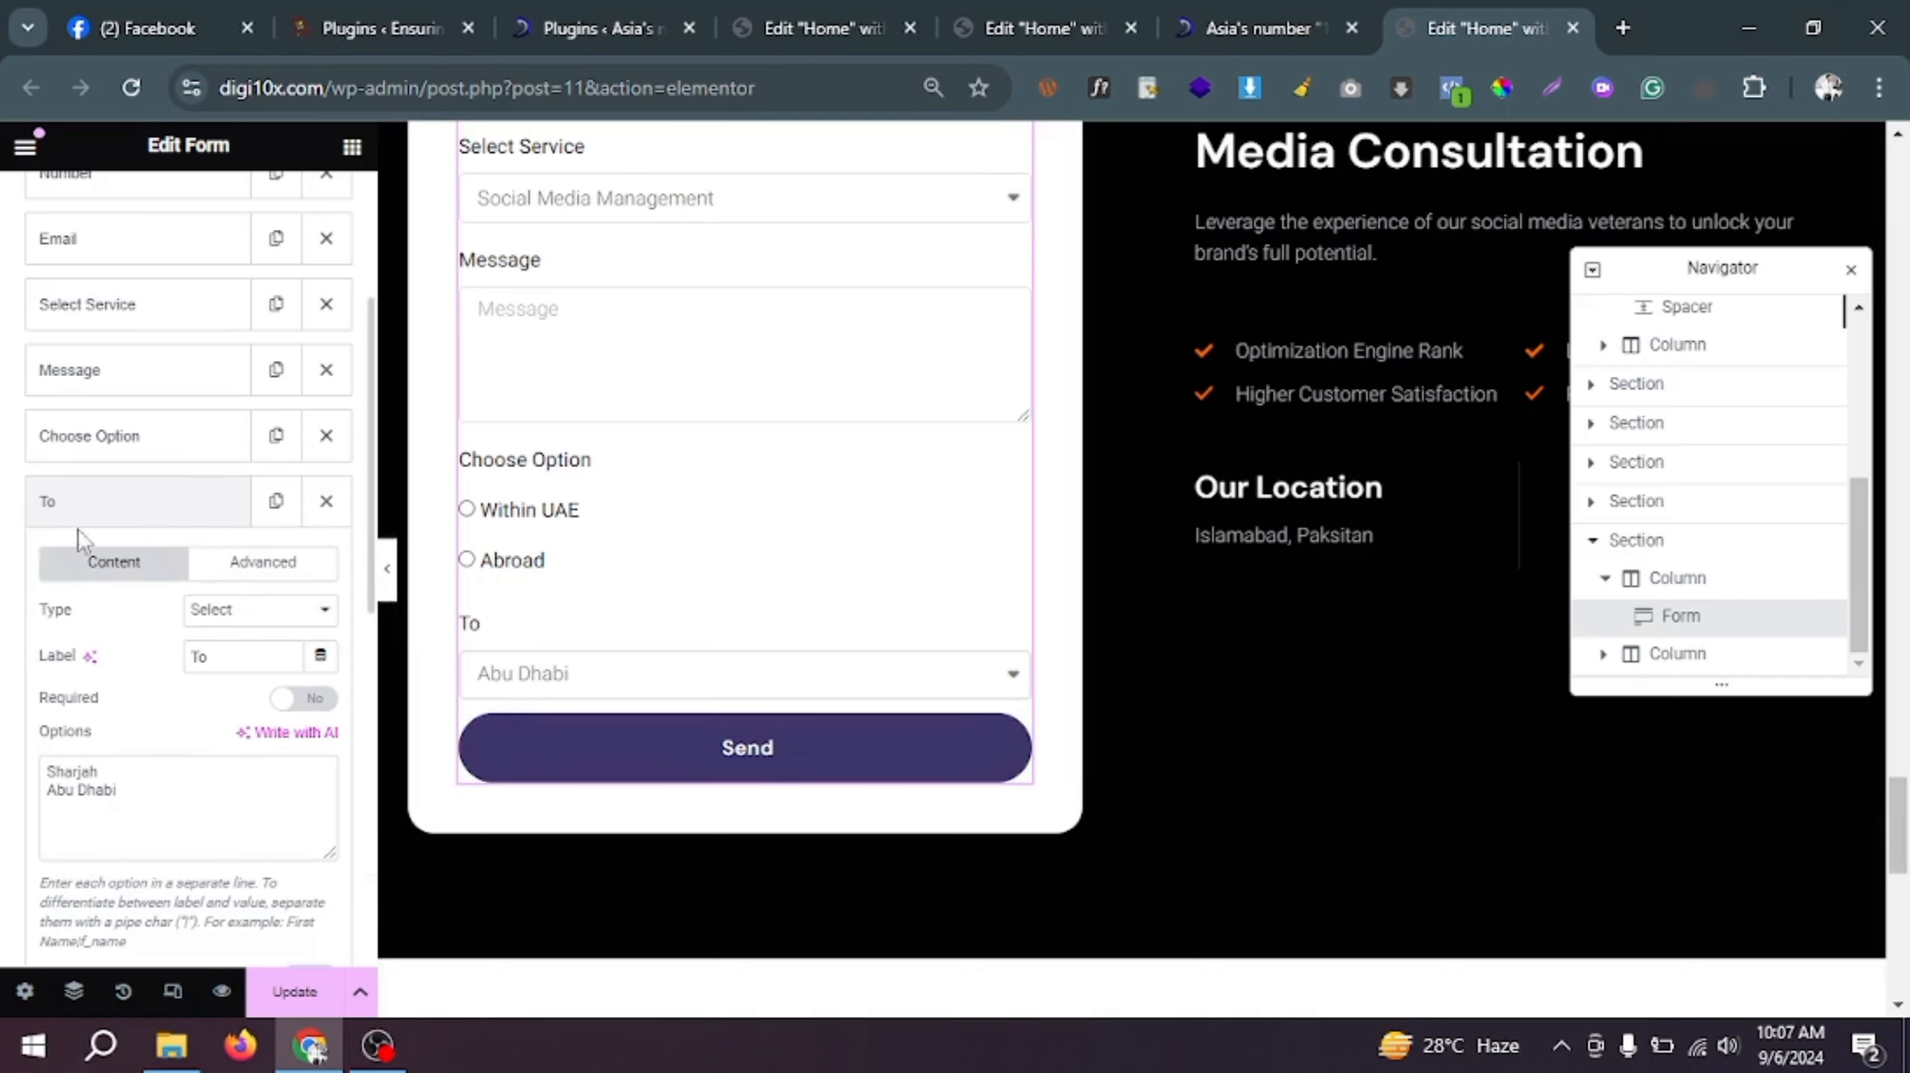
pyautogui.click(287, 576)
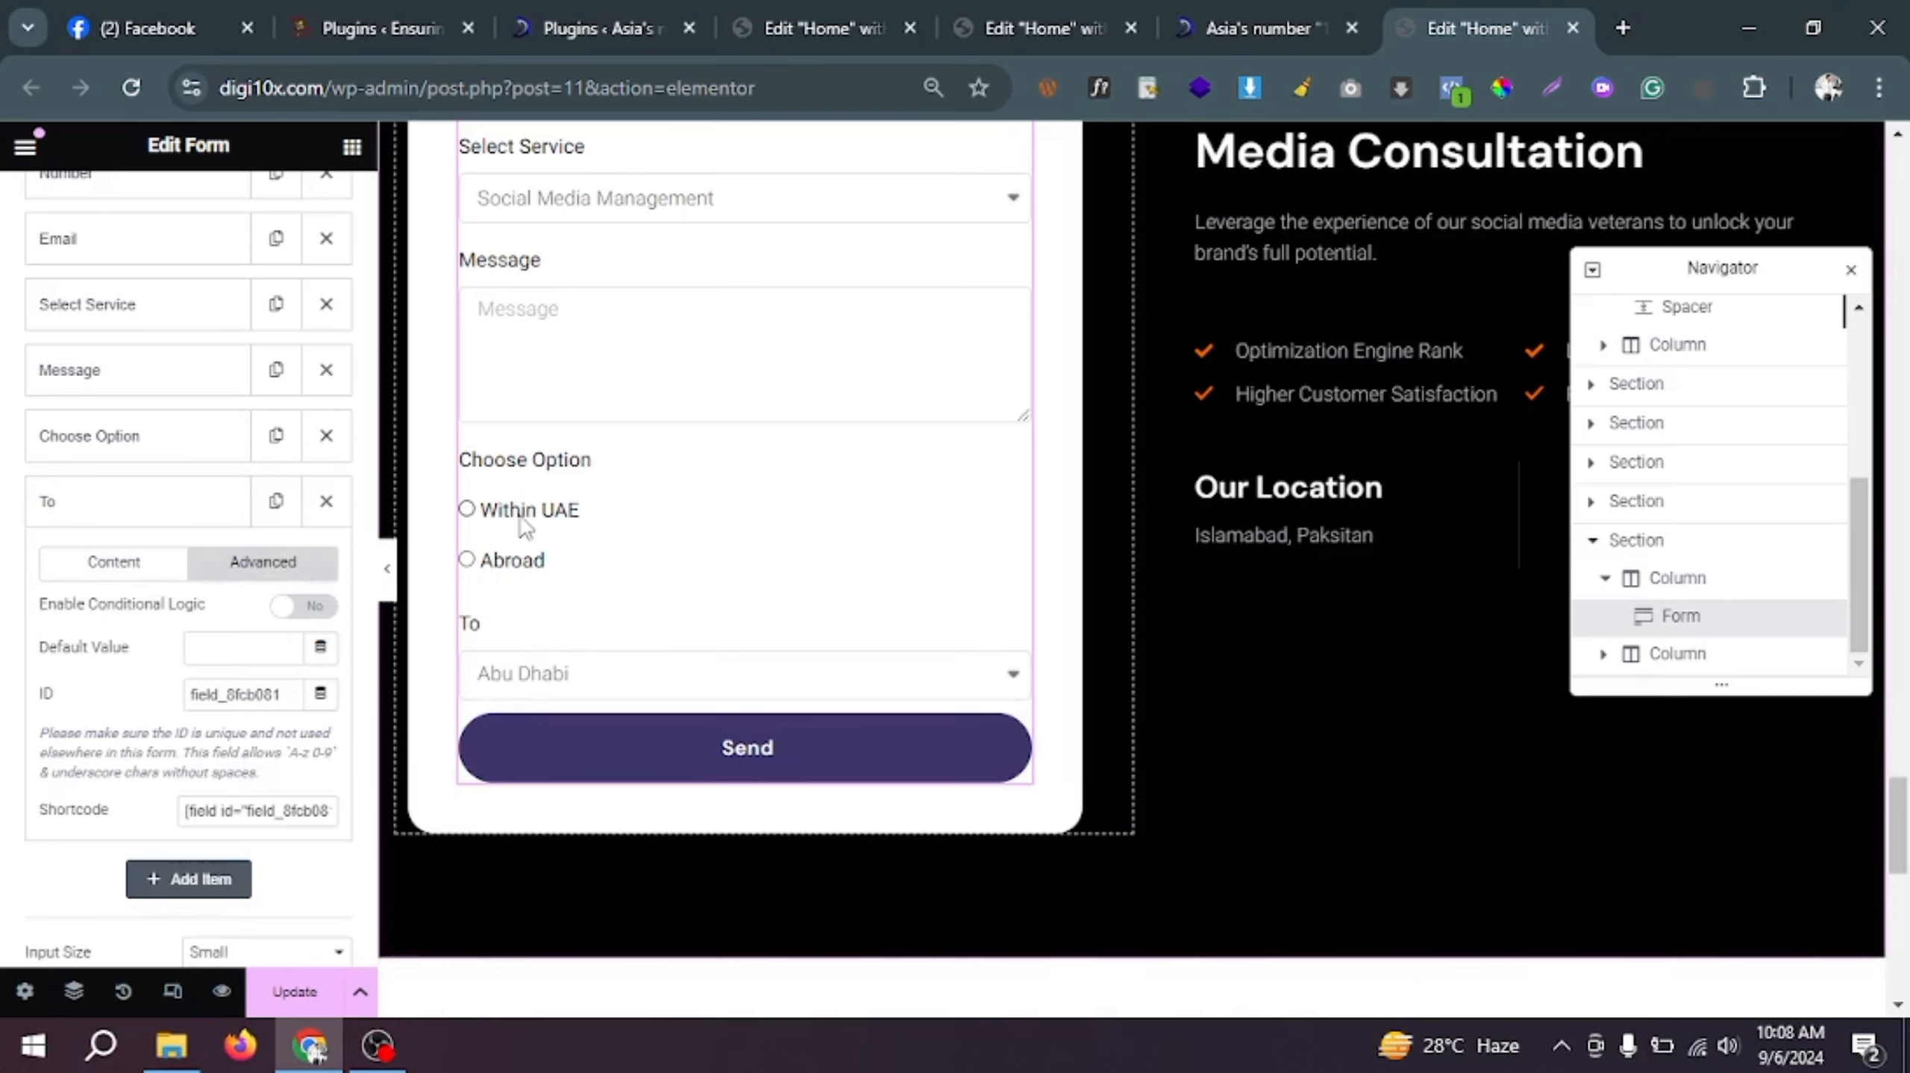
pyautogui.click(305, 608)
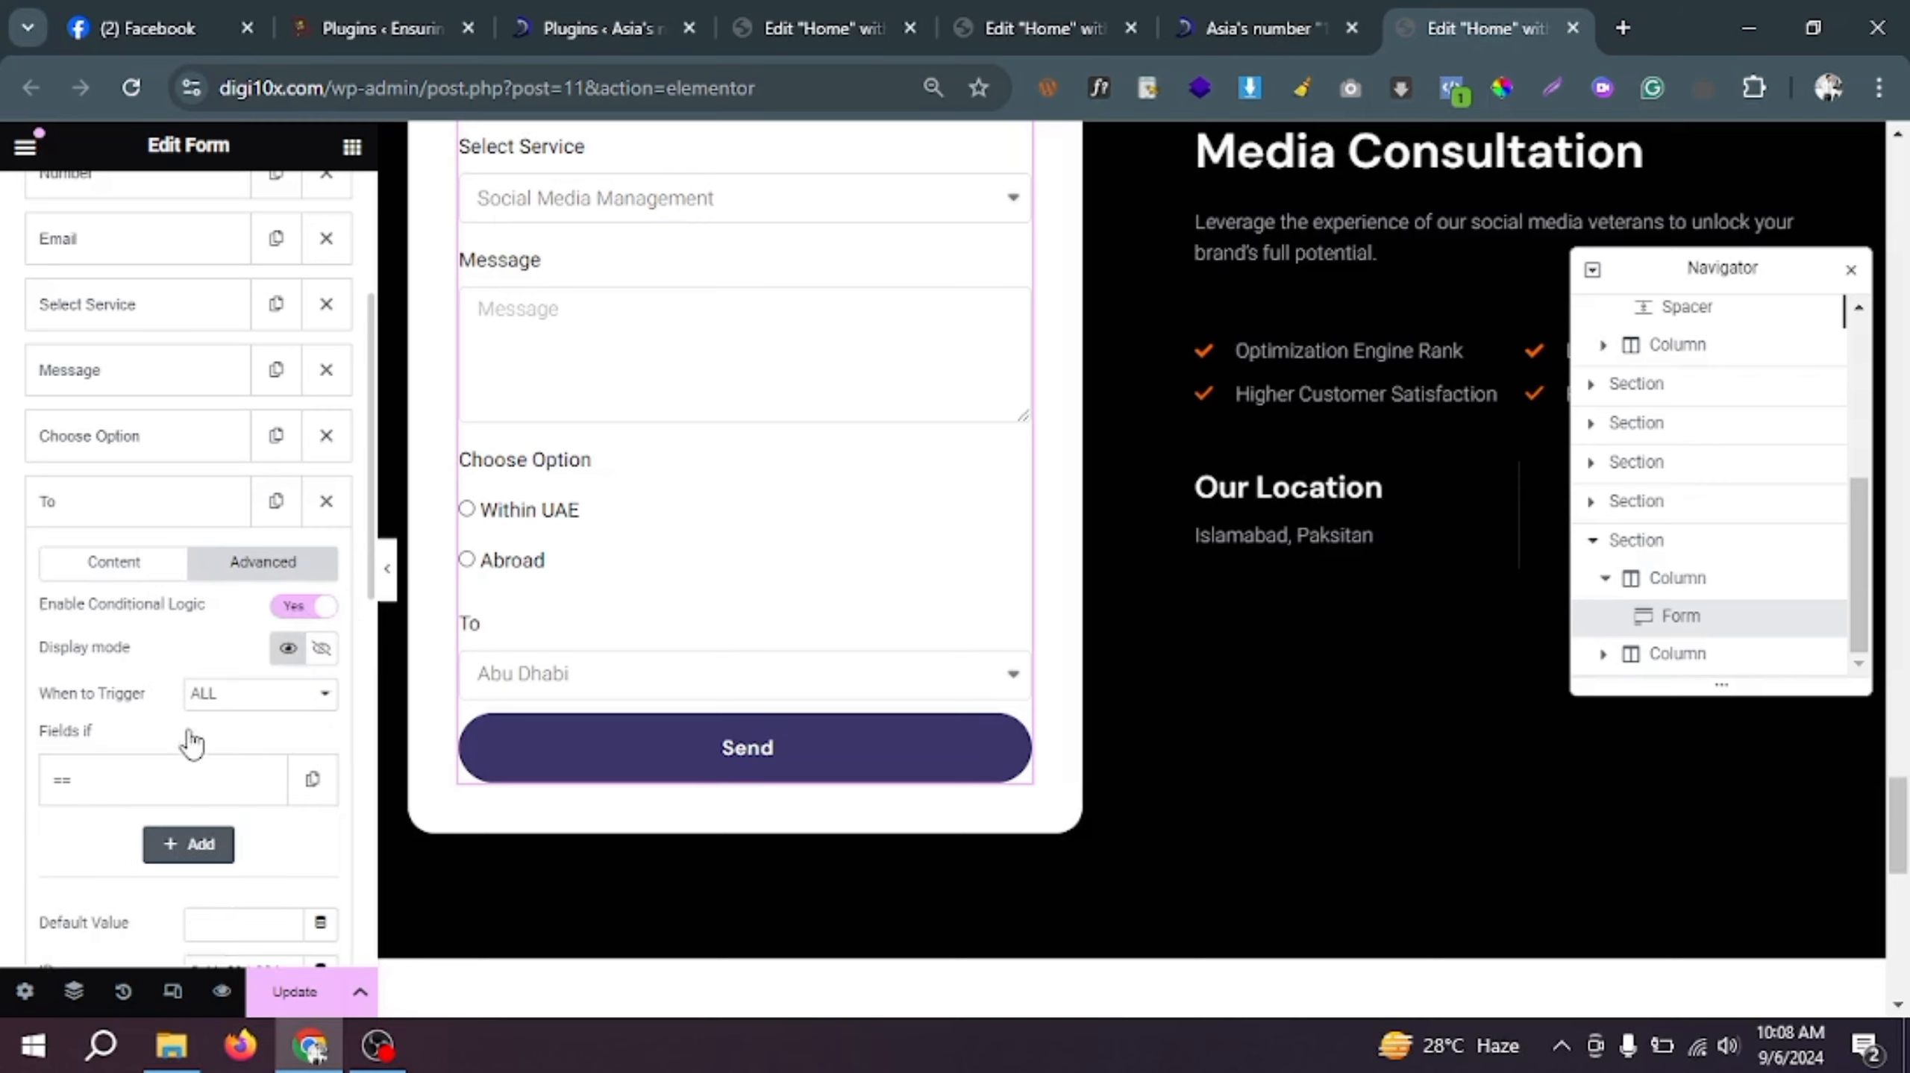
pyautogui.click(178, 800)
pyautogui.scroll(-3, 237, 711)
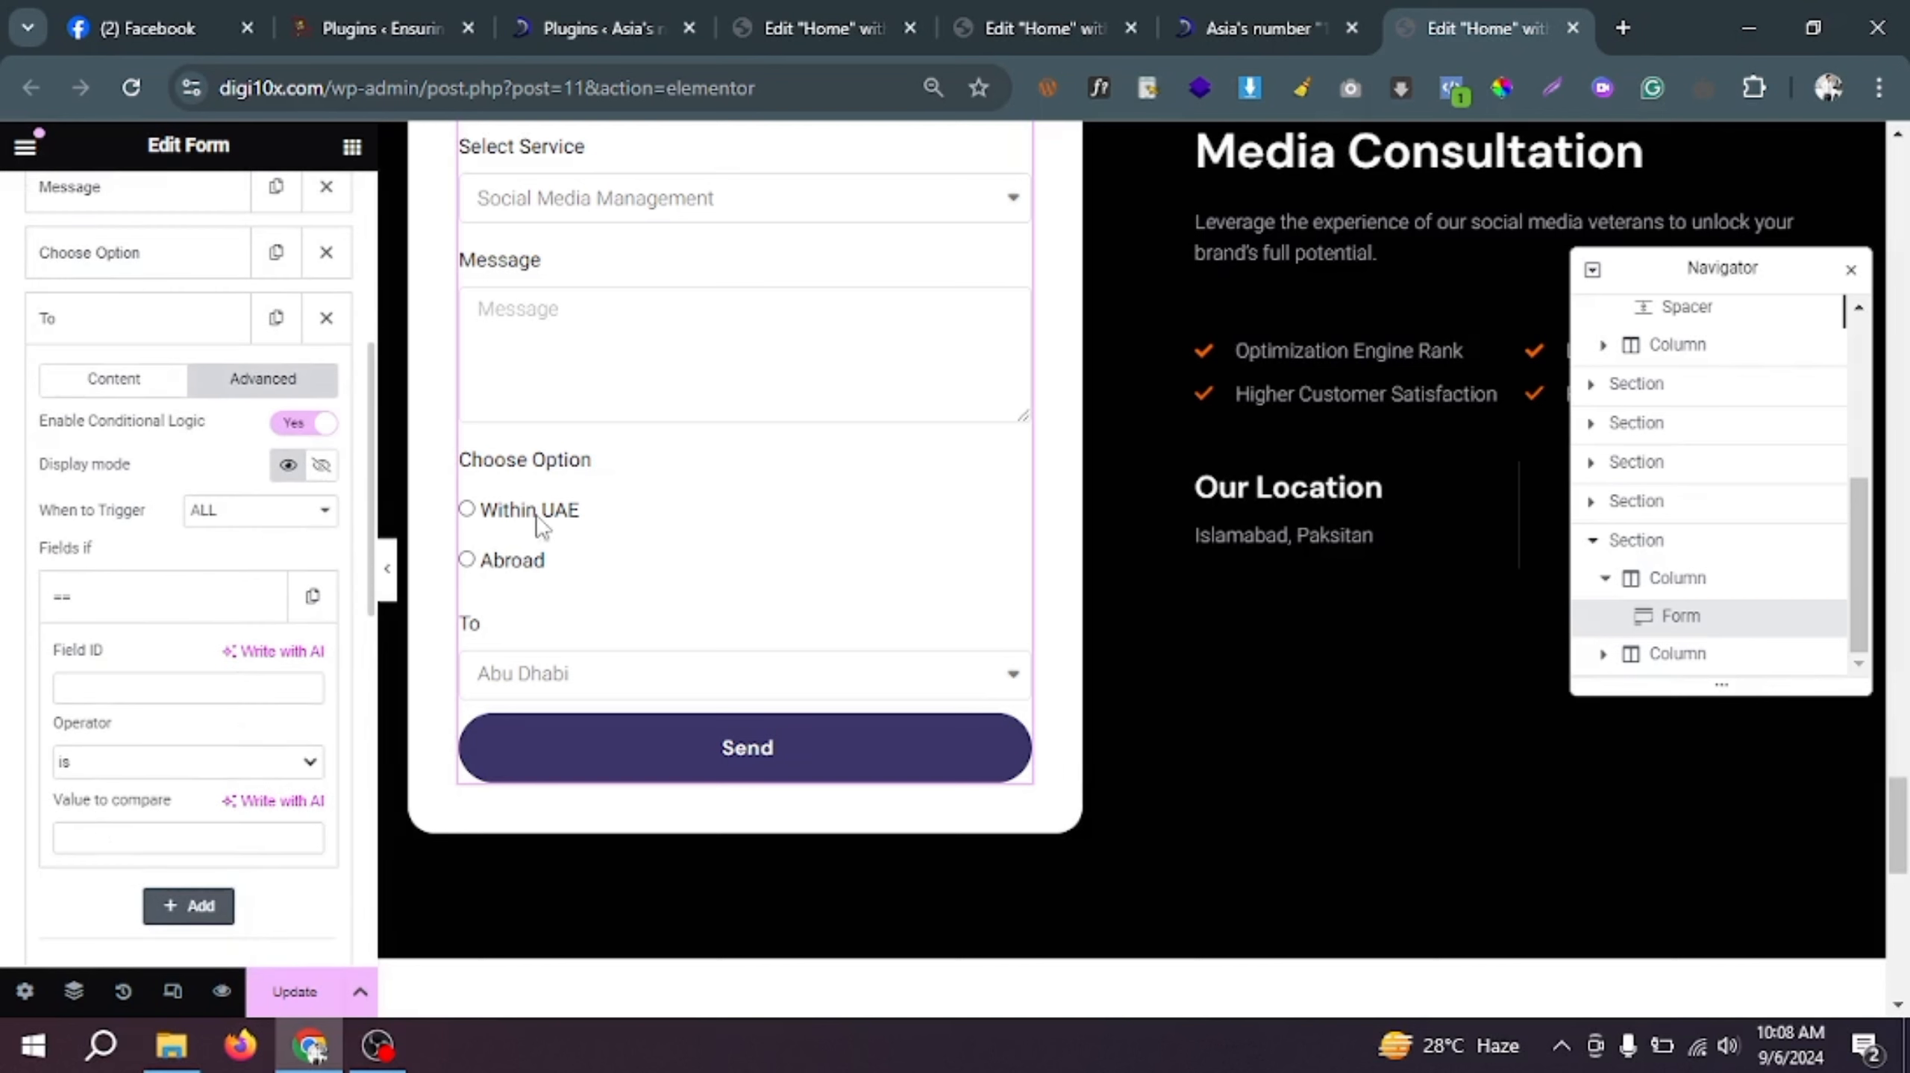
# Step: Copy the Choose Option field's ID, field_4dc8fae, and paste it as the Field ID in the To field's condition
pyautogui.click(194, 263)
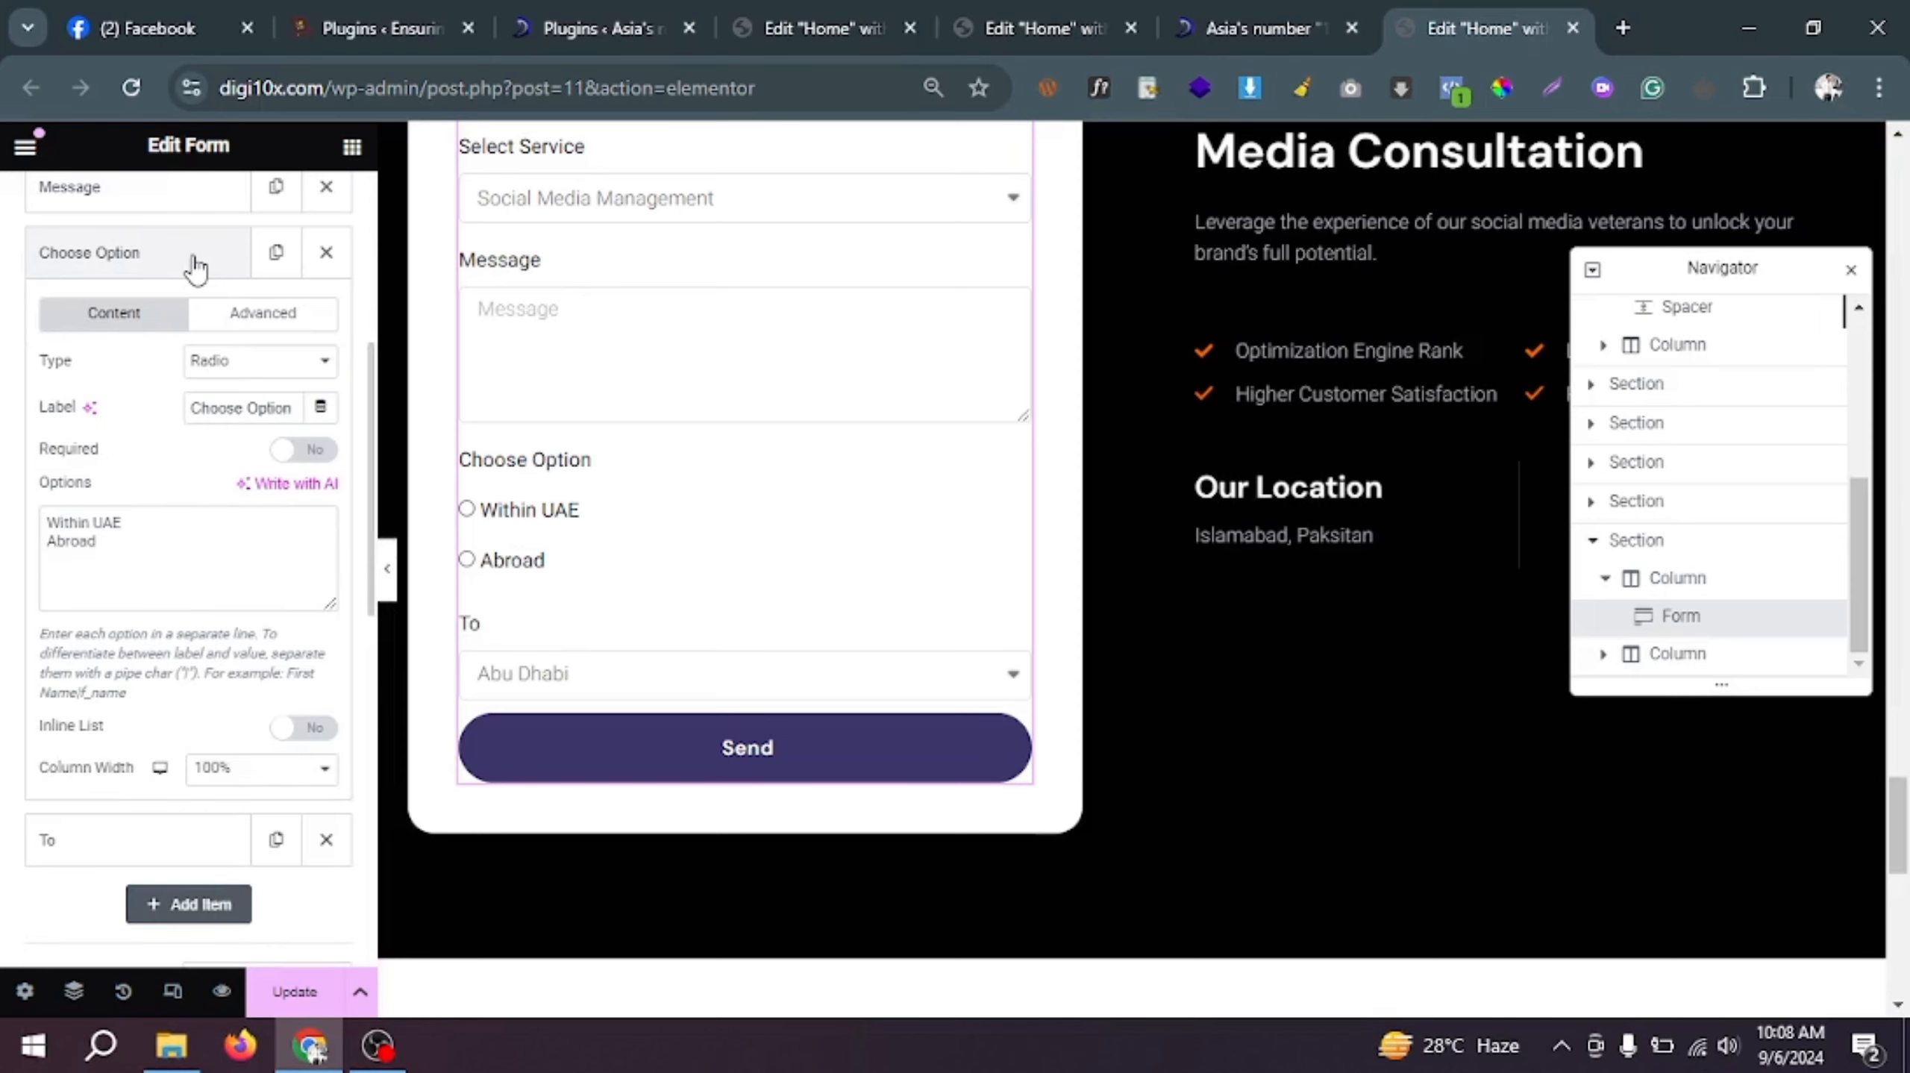
pyautogui.click(262, 315)
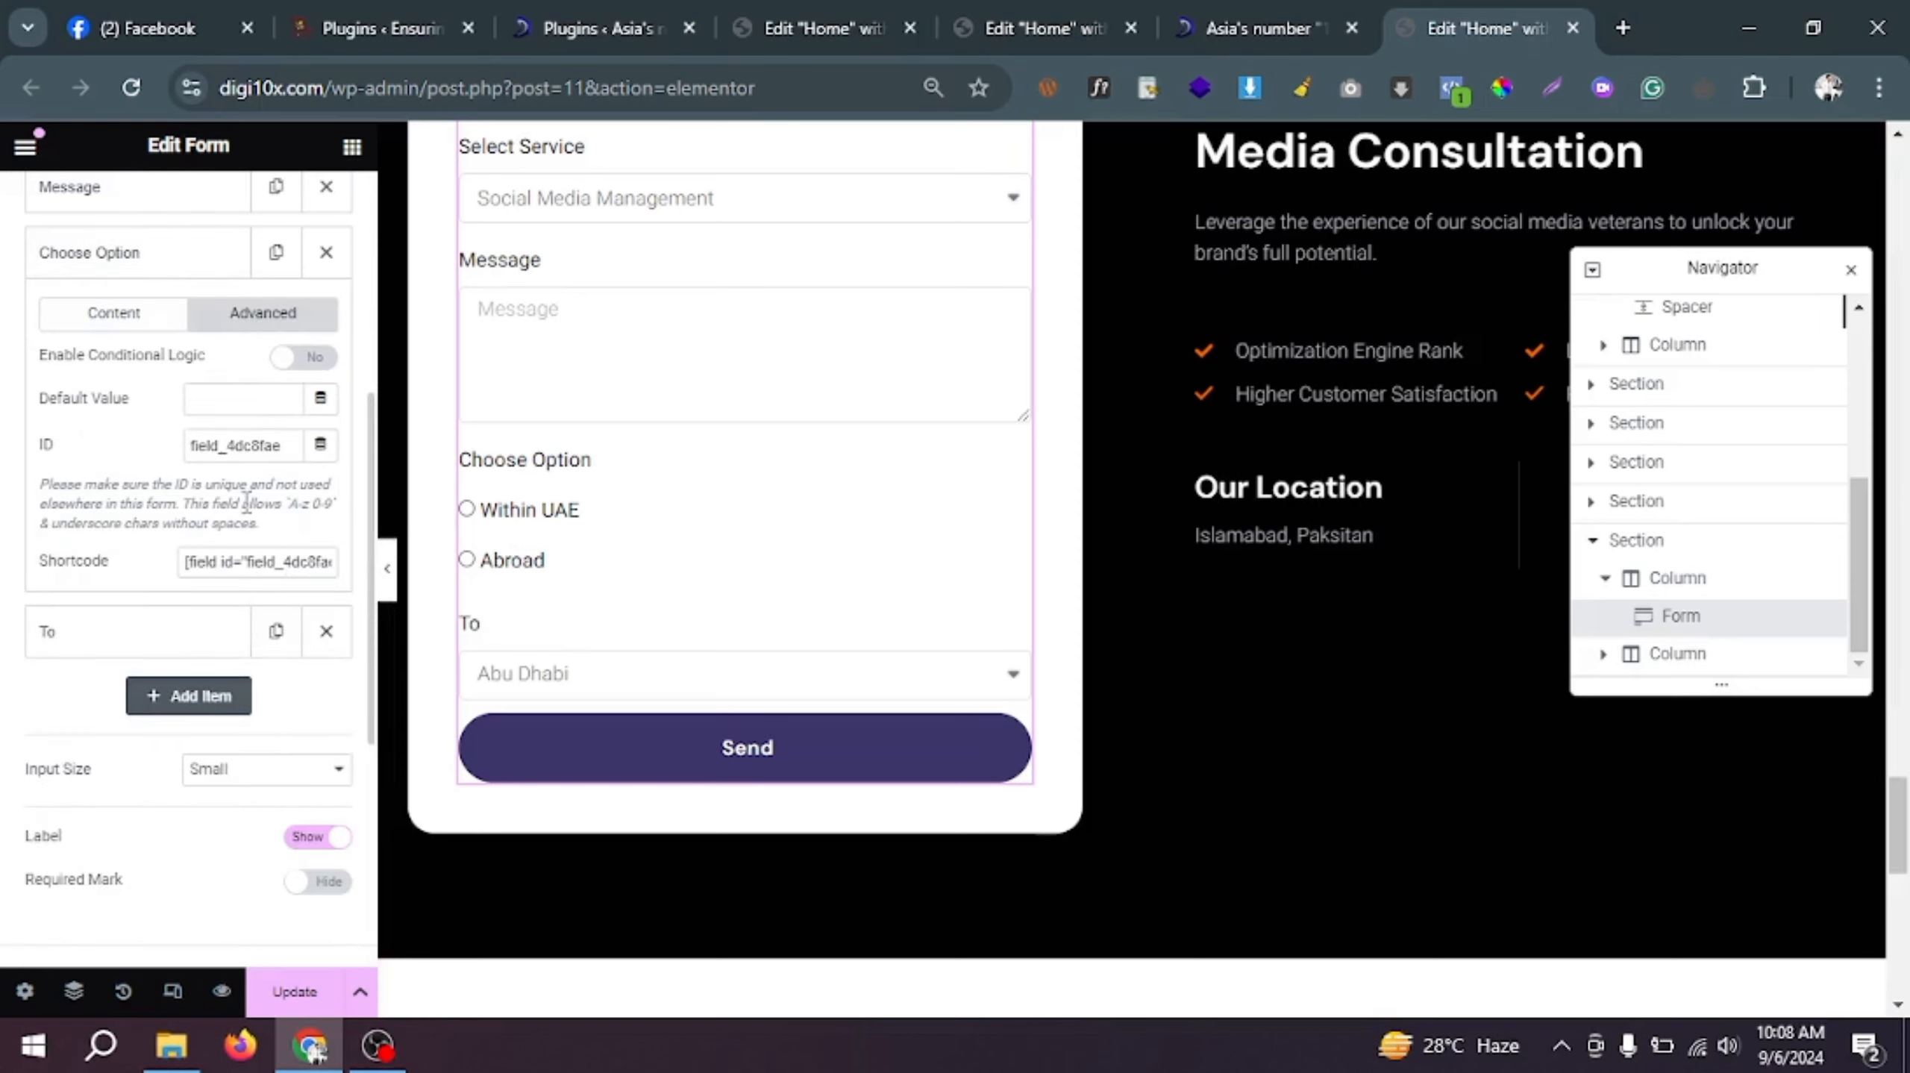
pyautogui.doubleClick(241, 446)
pyautogui.hotkey('ctrl', 'c')
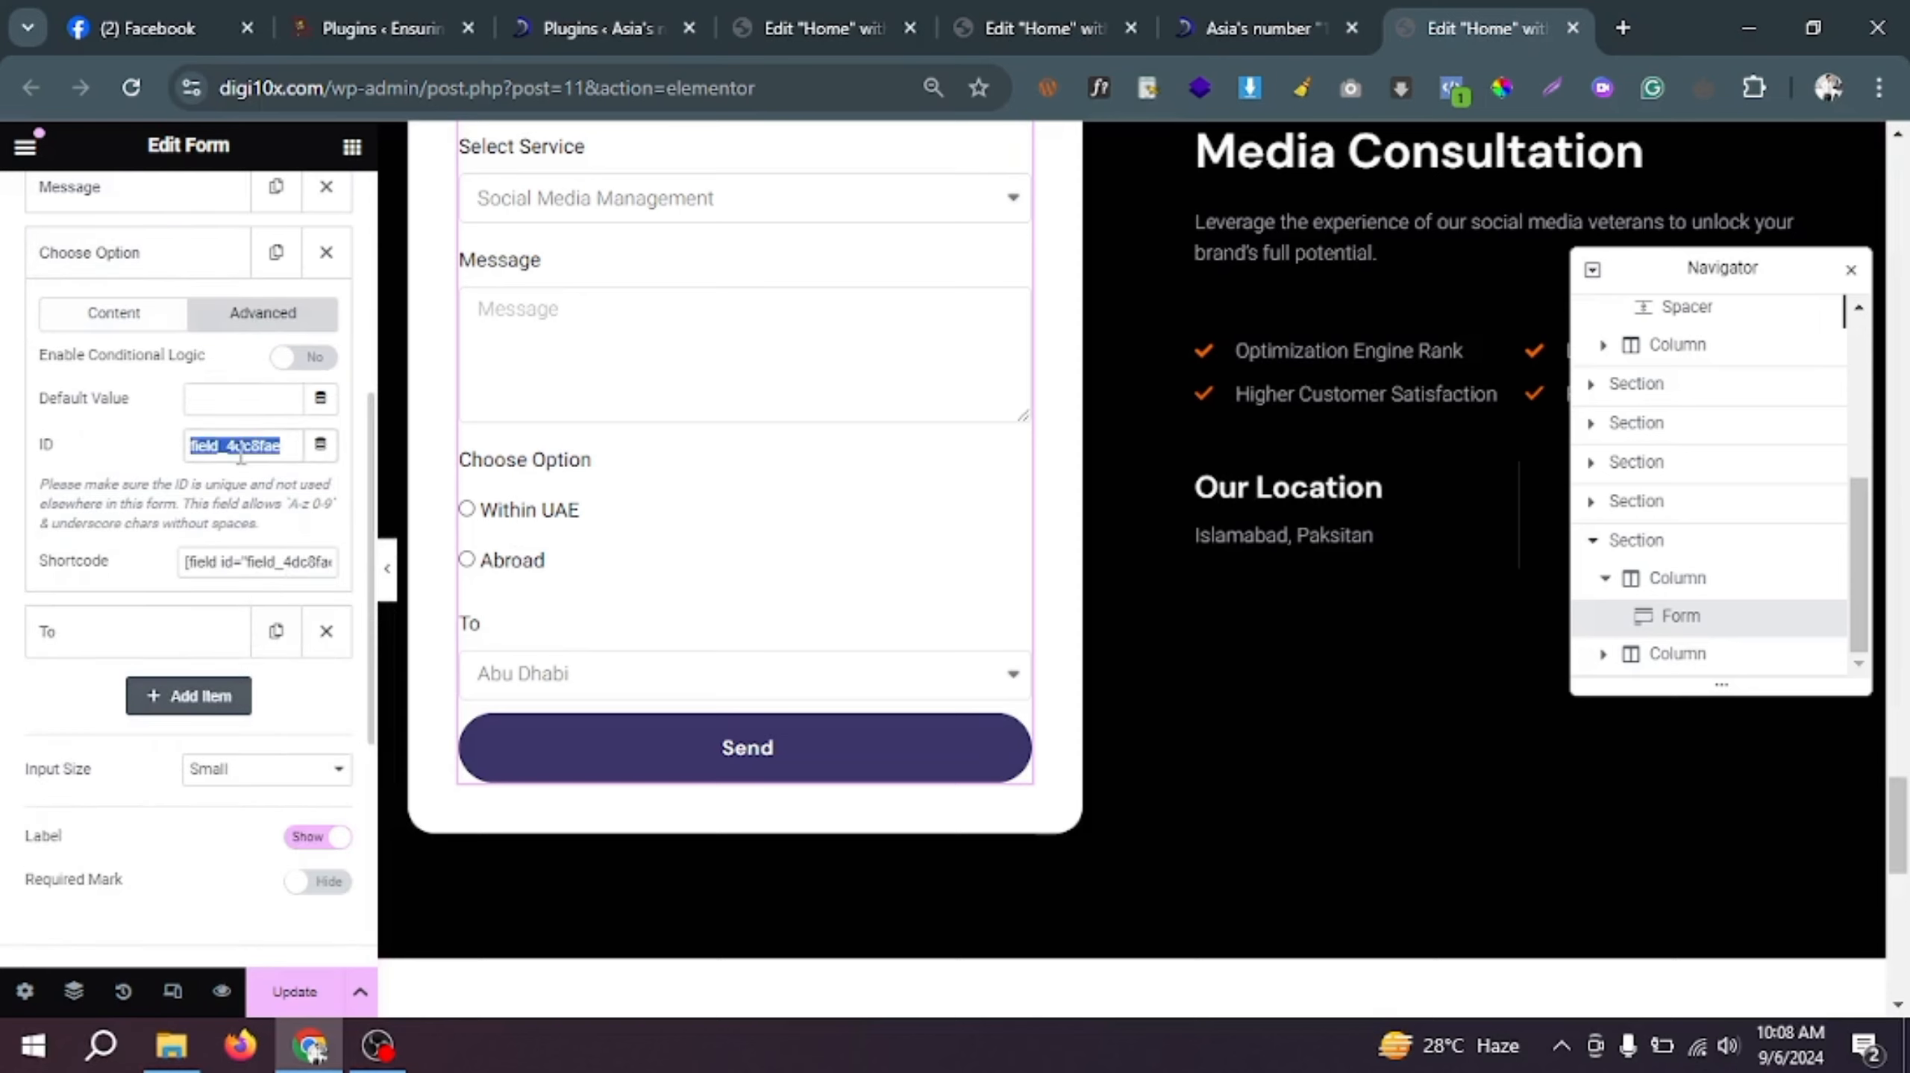
pyautogui.click(173, 639)
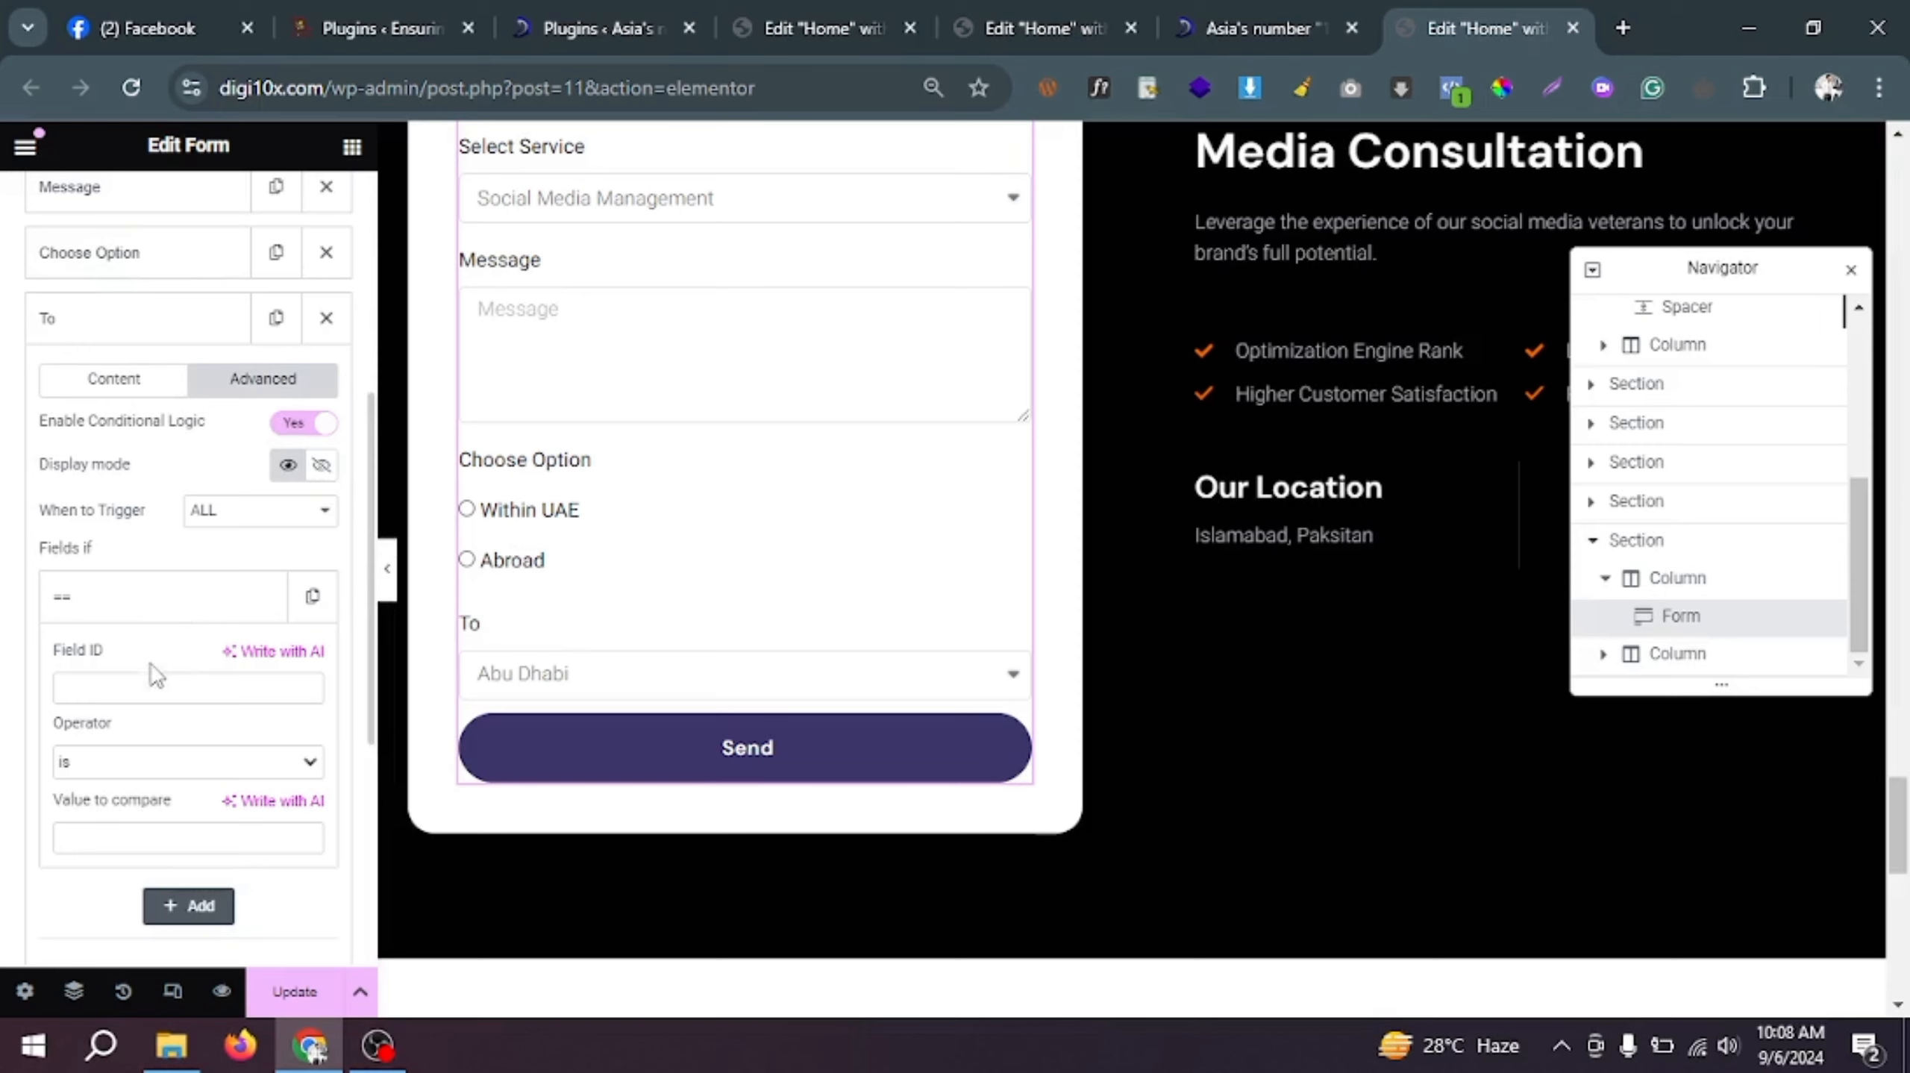
pyautogui.hotkey('ctrl', 'v')
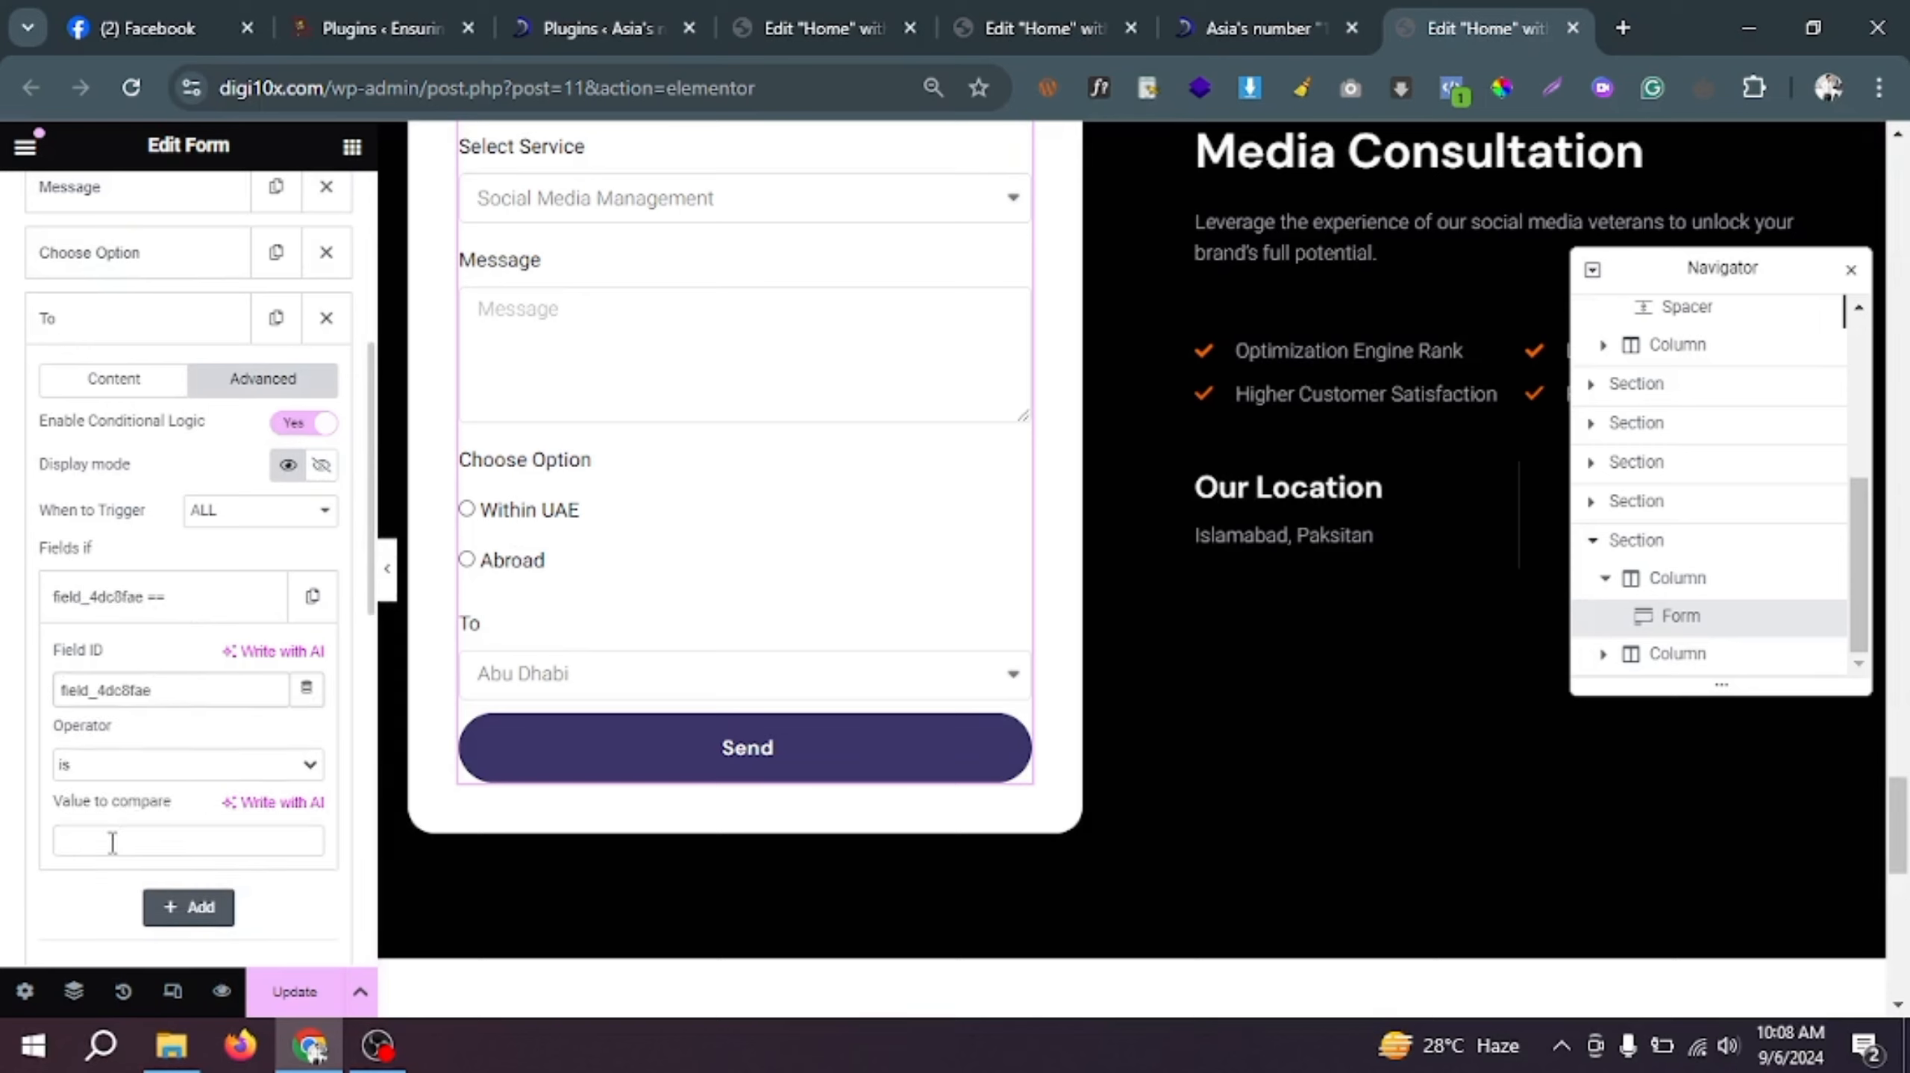
# Step: Copy the option text "Within UAE" from the Choose Option field and paste it as the value to compare in the To field's condition
pyautogui.click(141, 256)
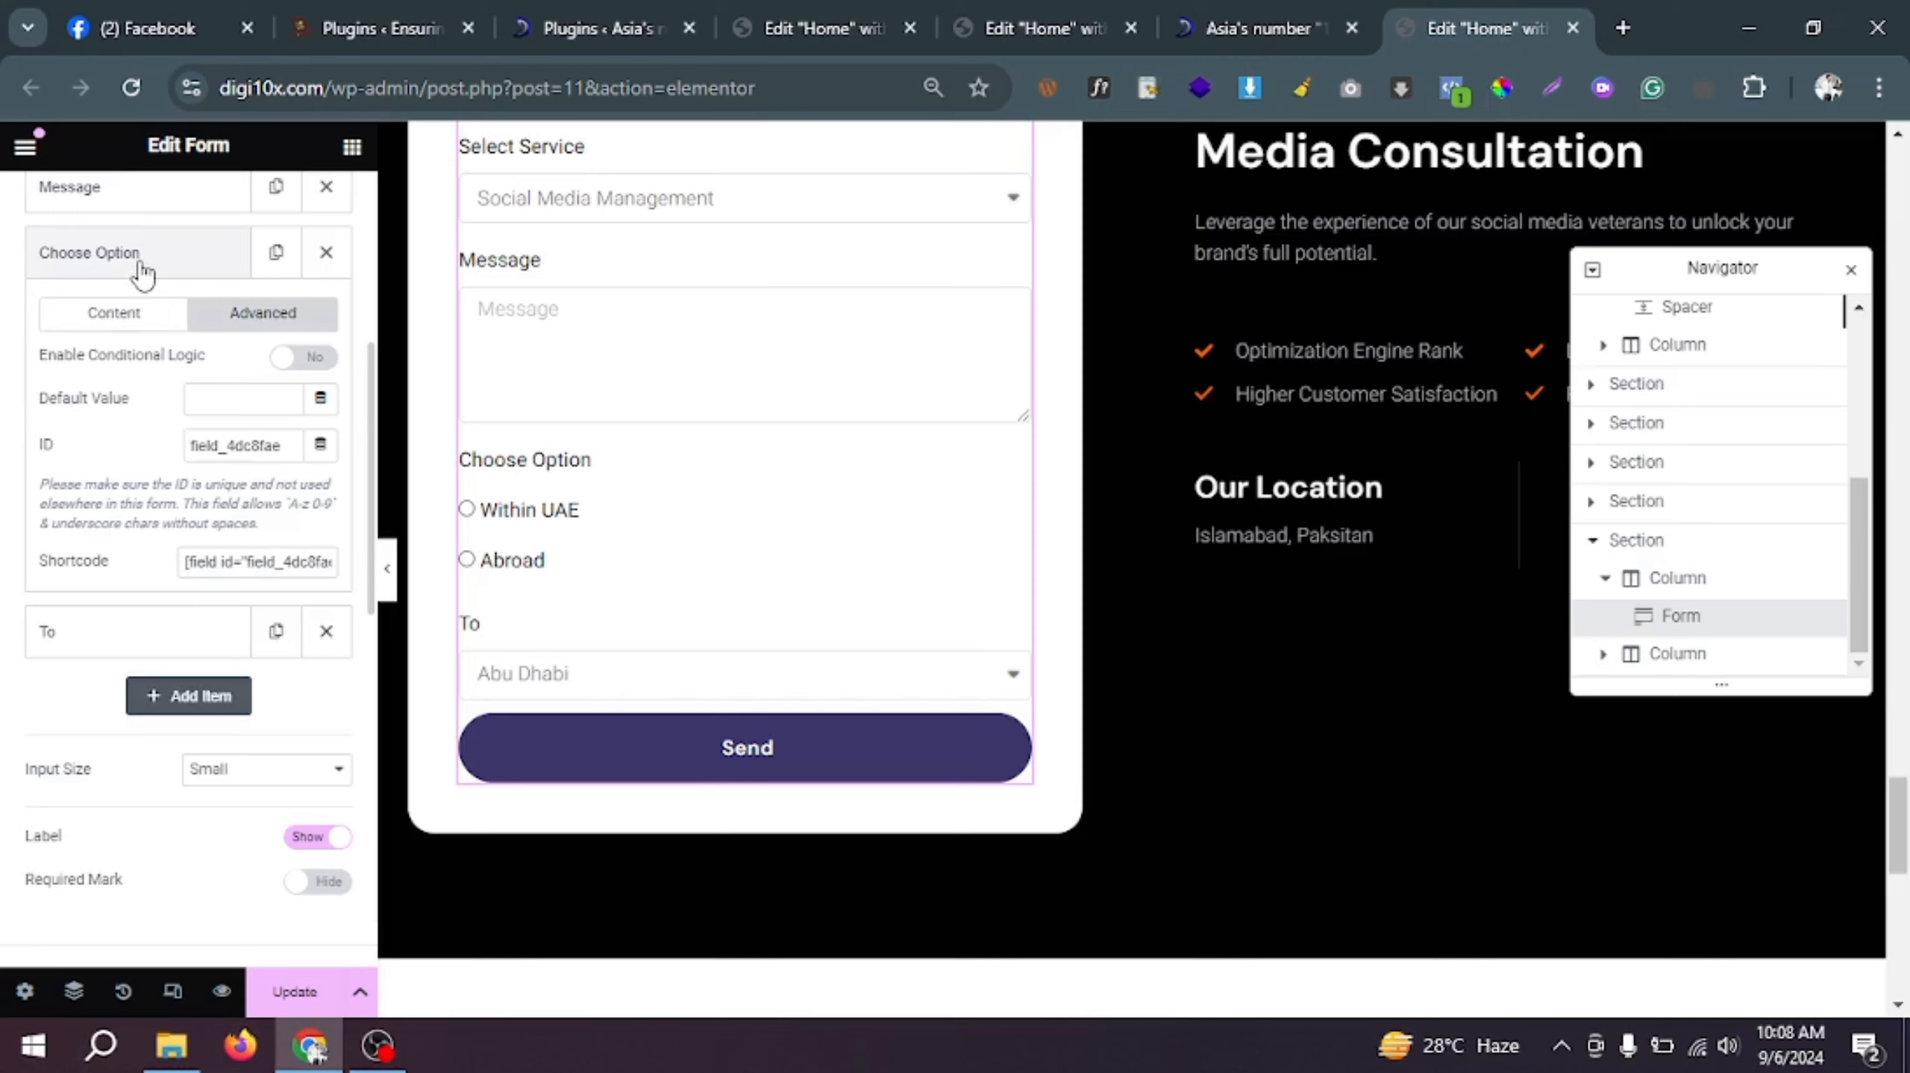
pyautogui.click(105, 329)
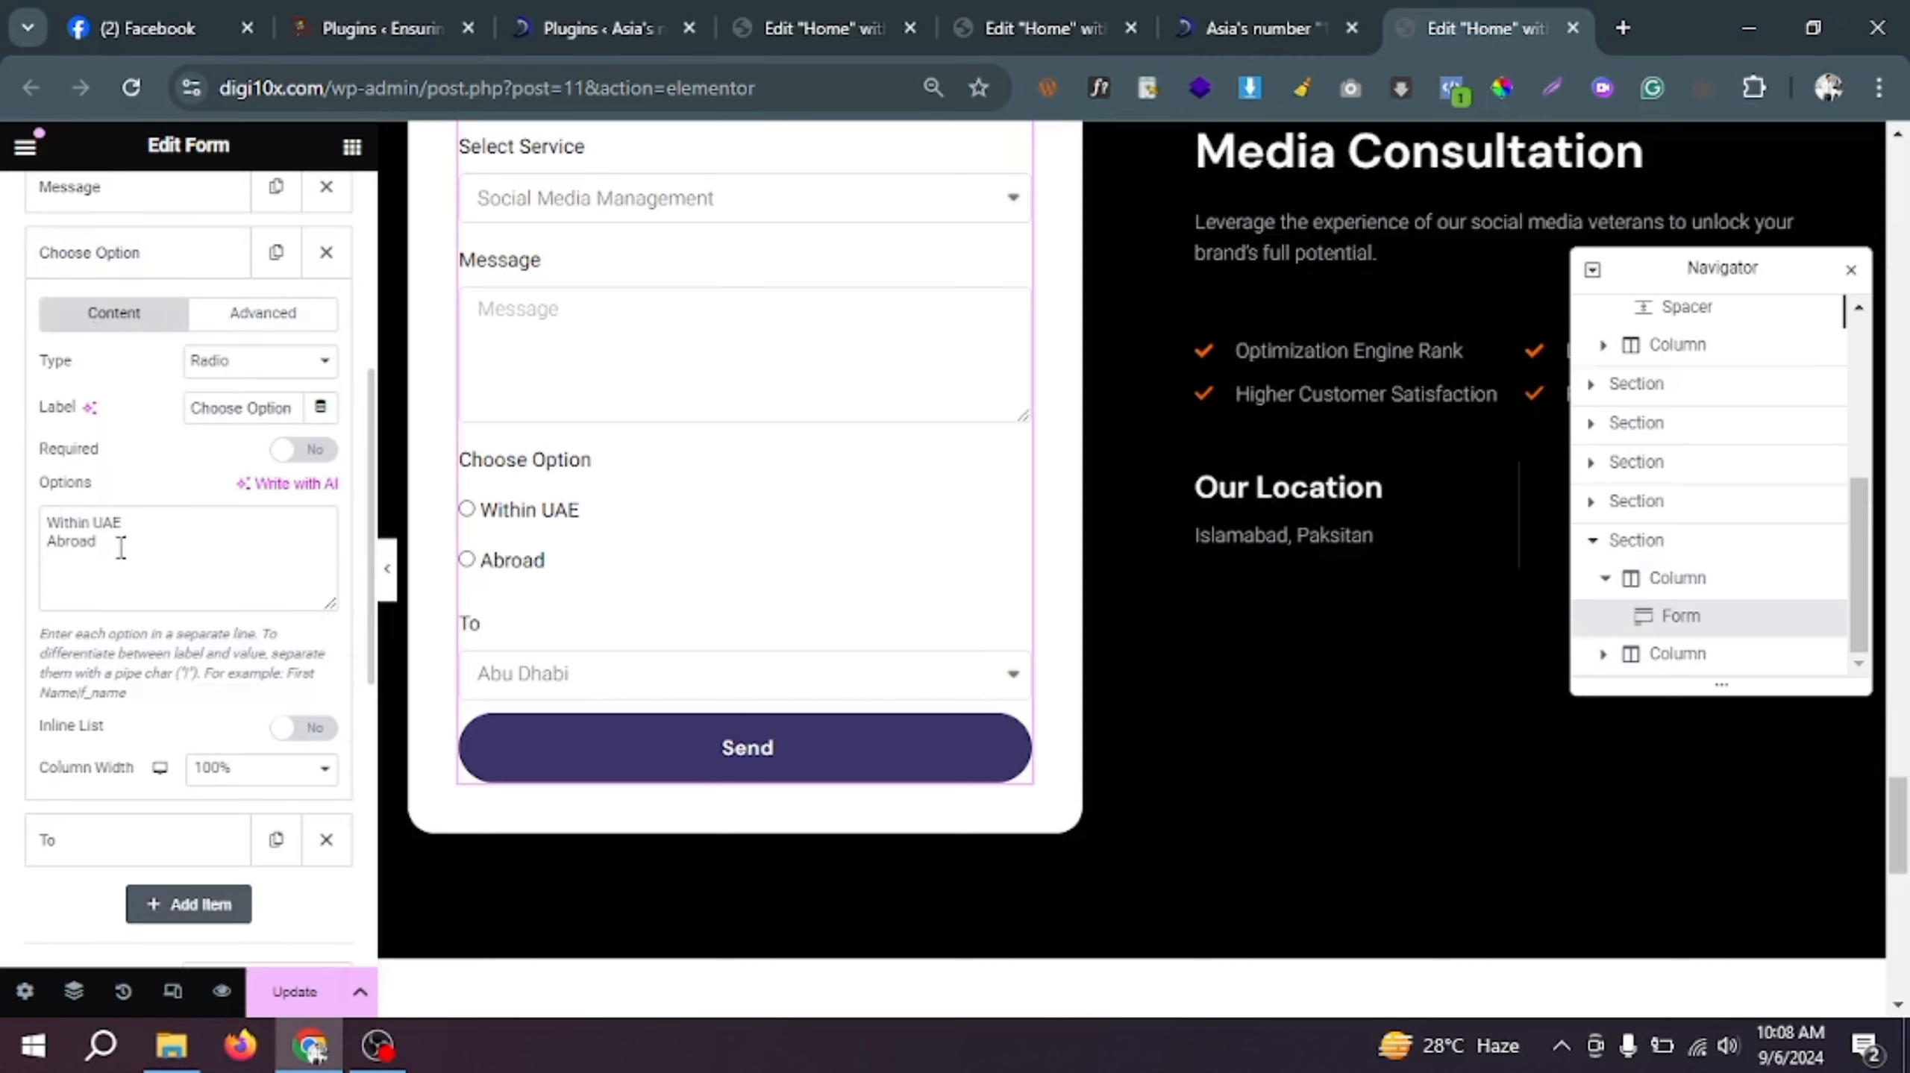
pyautogui.moveTo(130, 528); pyautogui.dragTo(43, 521)
pyautogui.hotkey('ctrl', 'c')
pyautogui.click(170, 255)
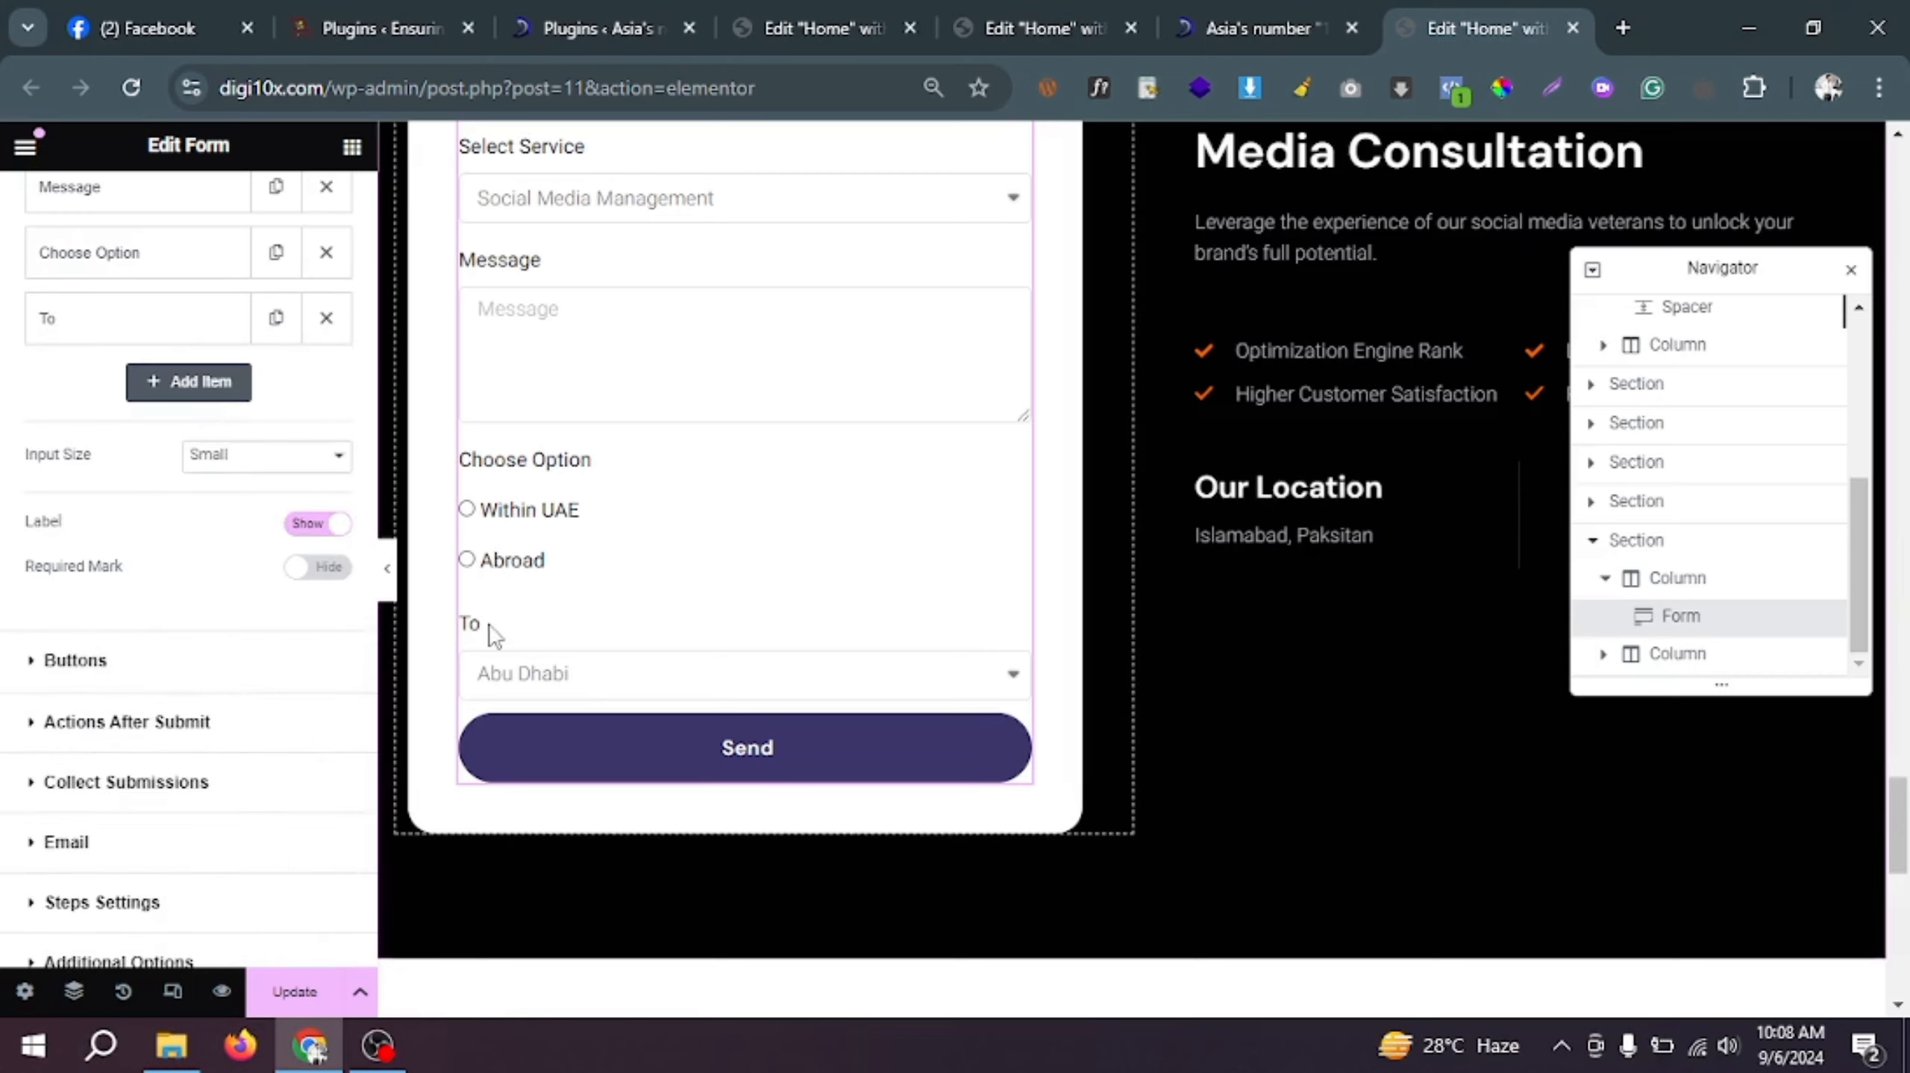
pyautogui.click(170, 334)
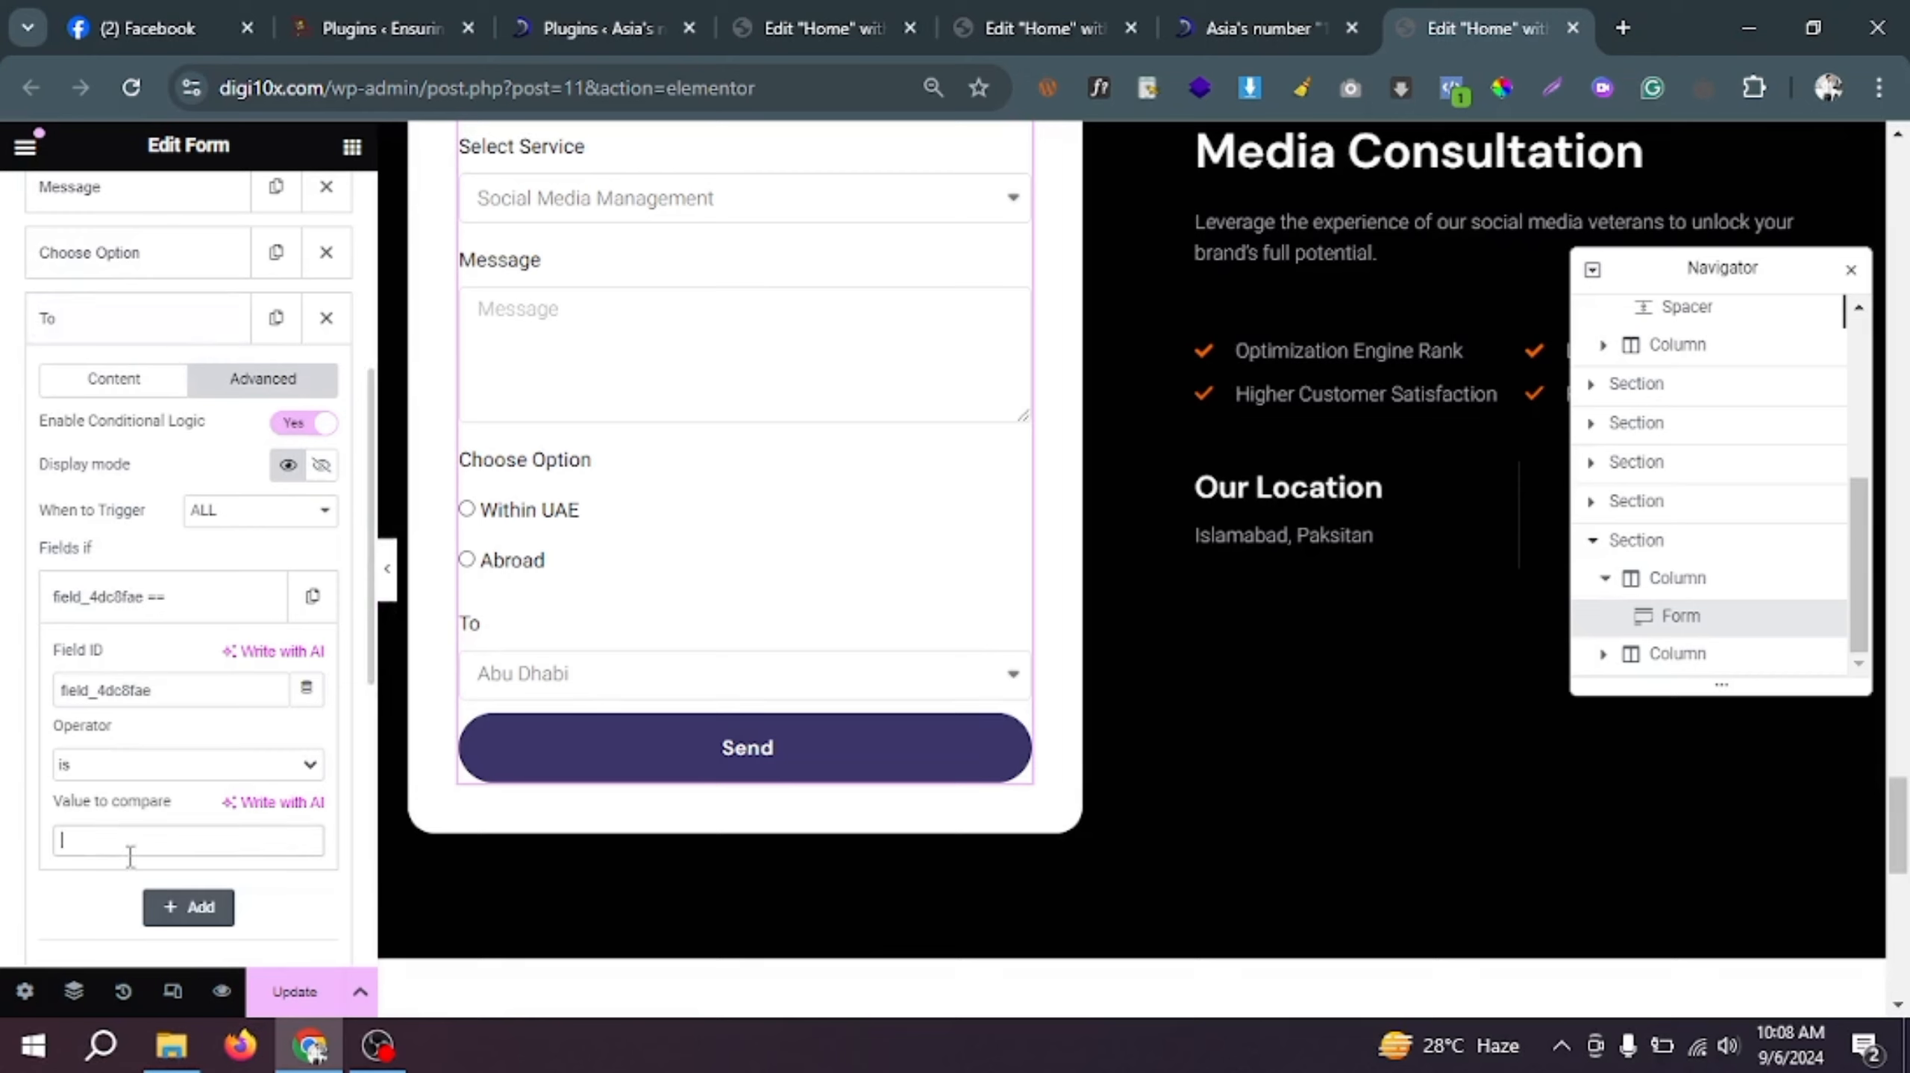
pyautogui.hotkey('ctrl', 'v')
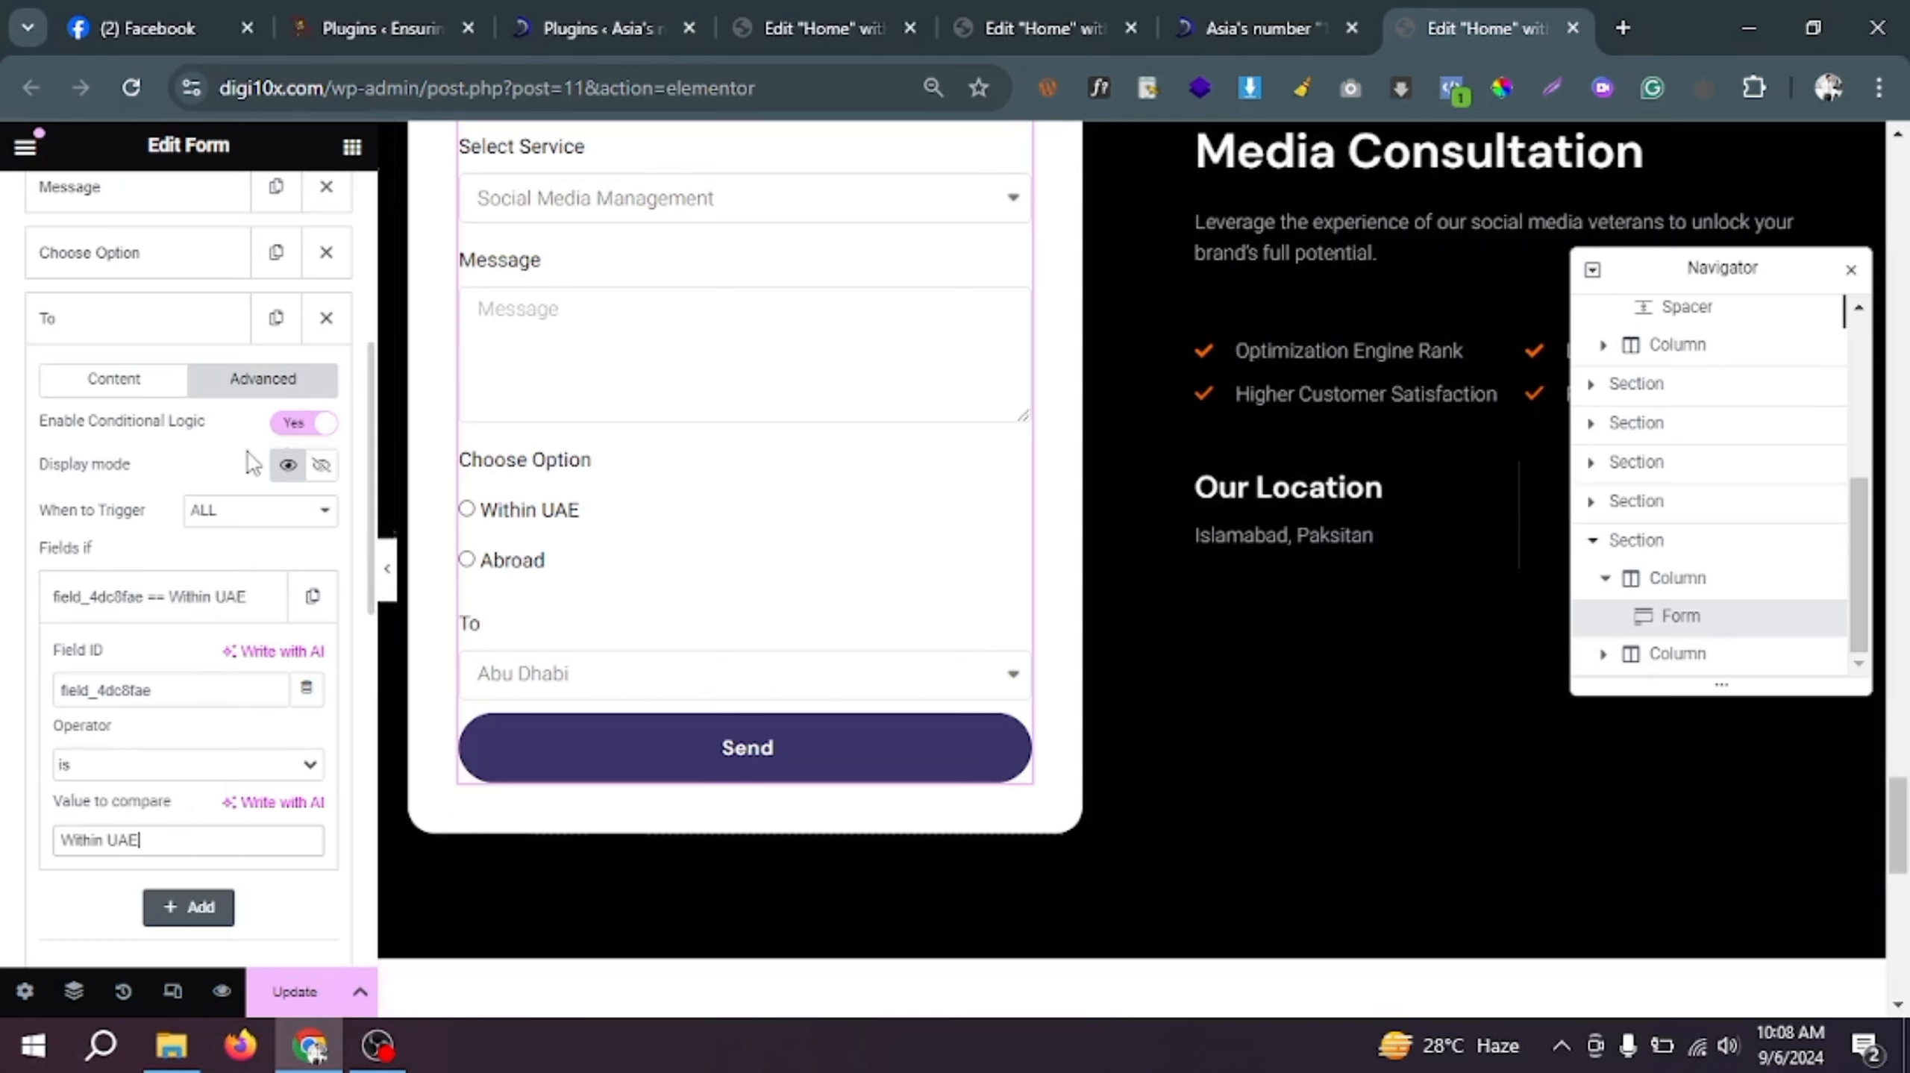
# Step: Set the To field's column width to 50% and collapse its settings
pyautogui.click(88, 388)
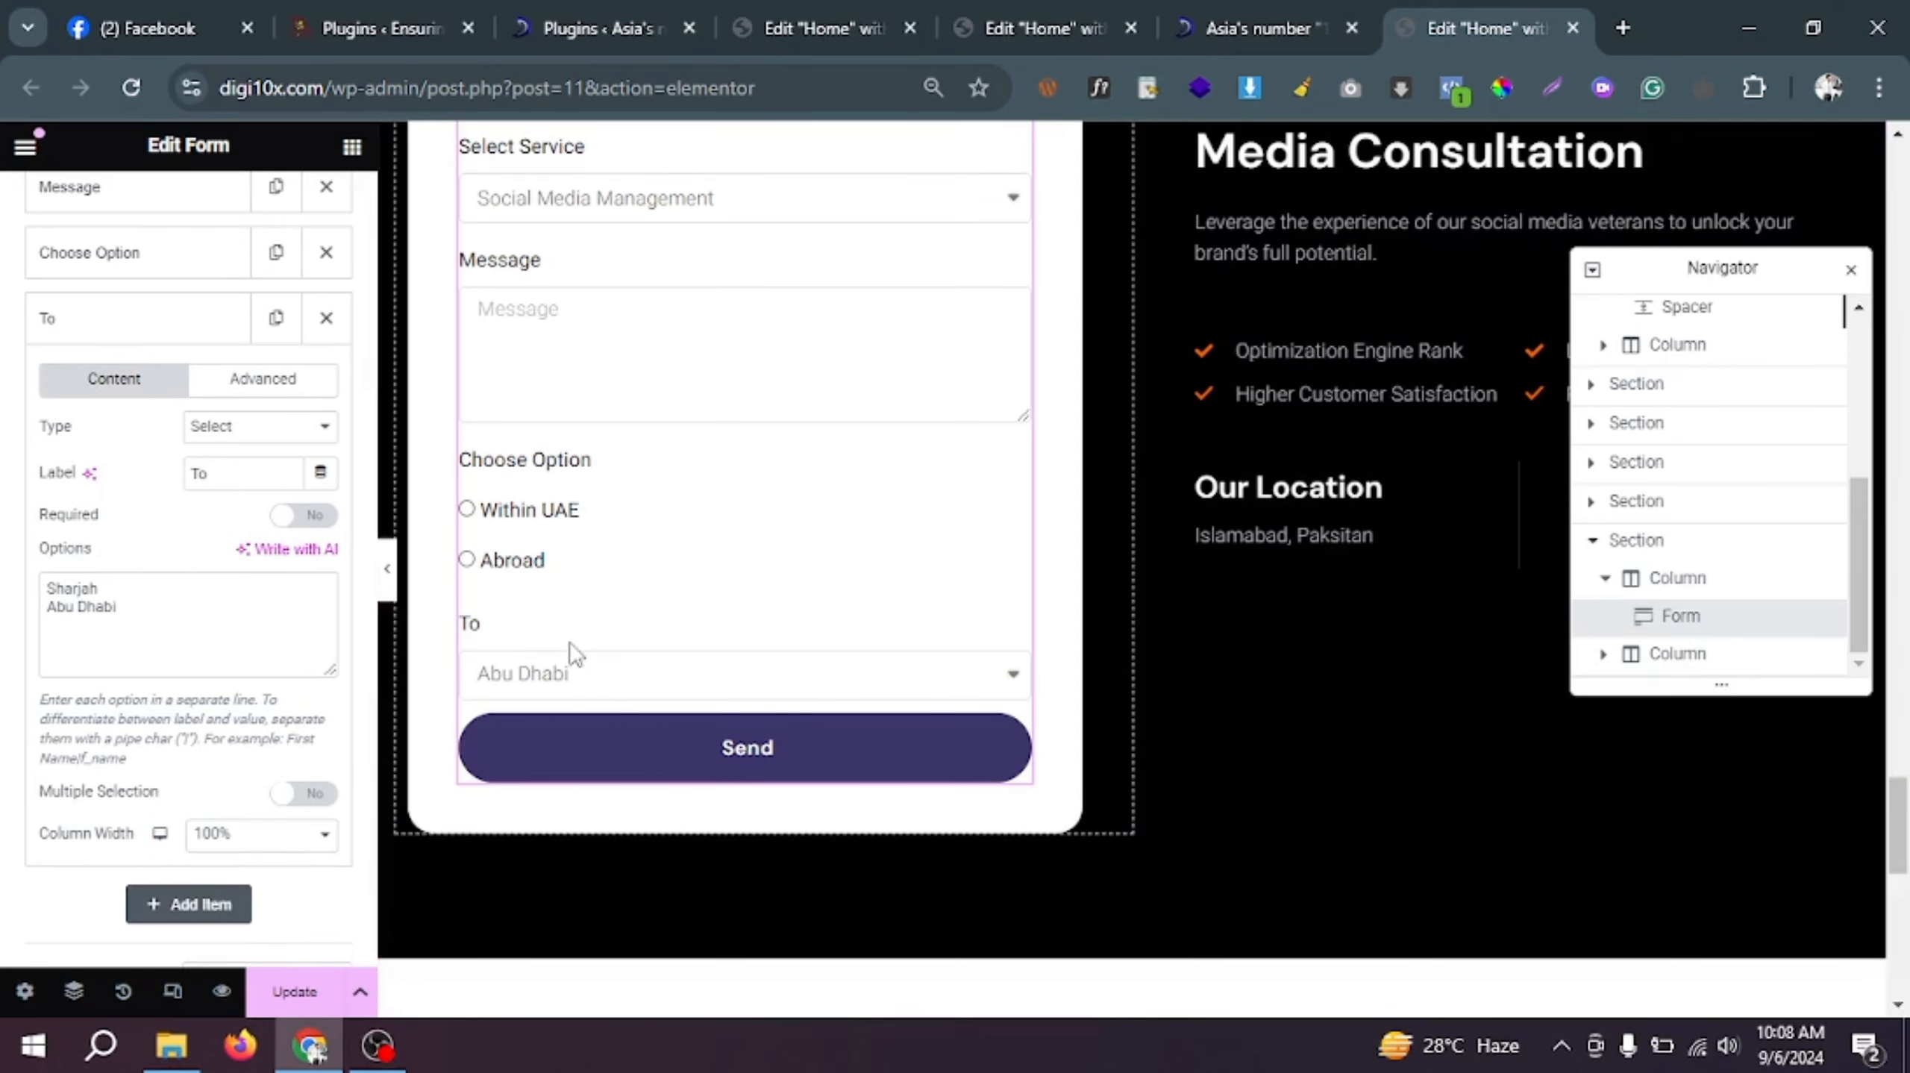
pyautogui.click(206, 836)
pyautogui.click(248, 565)
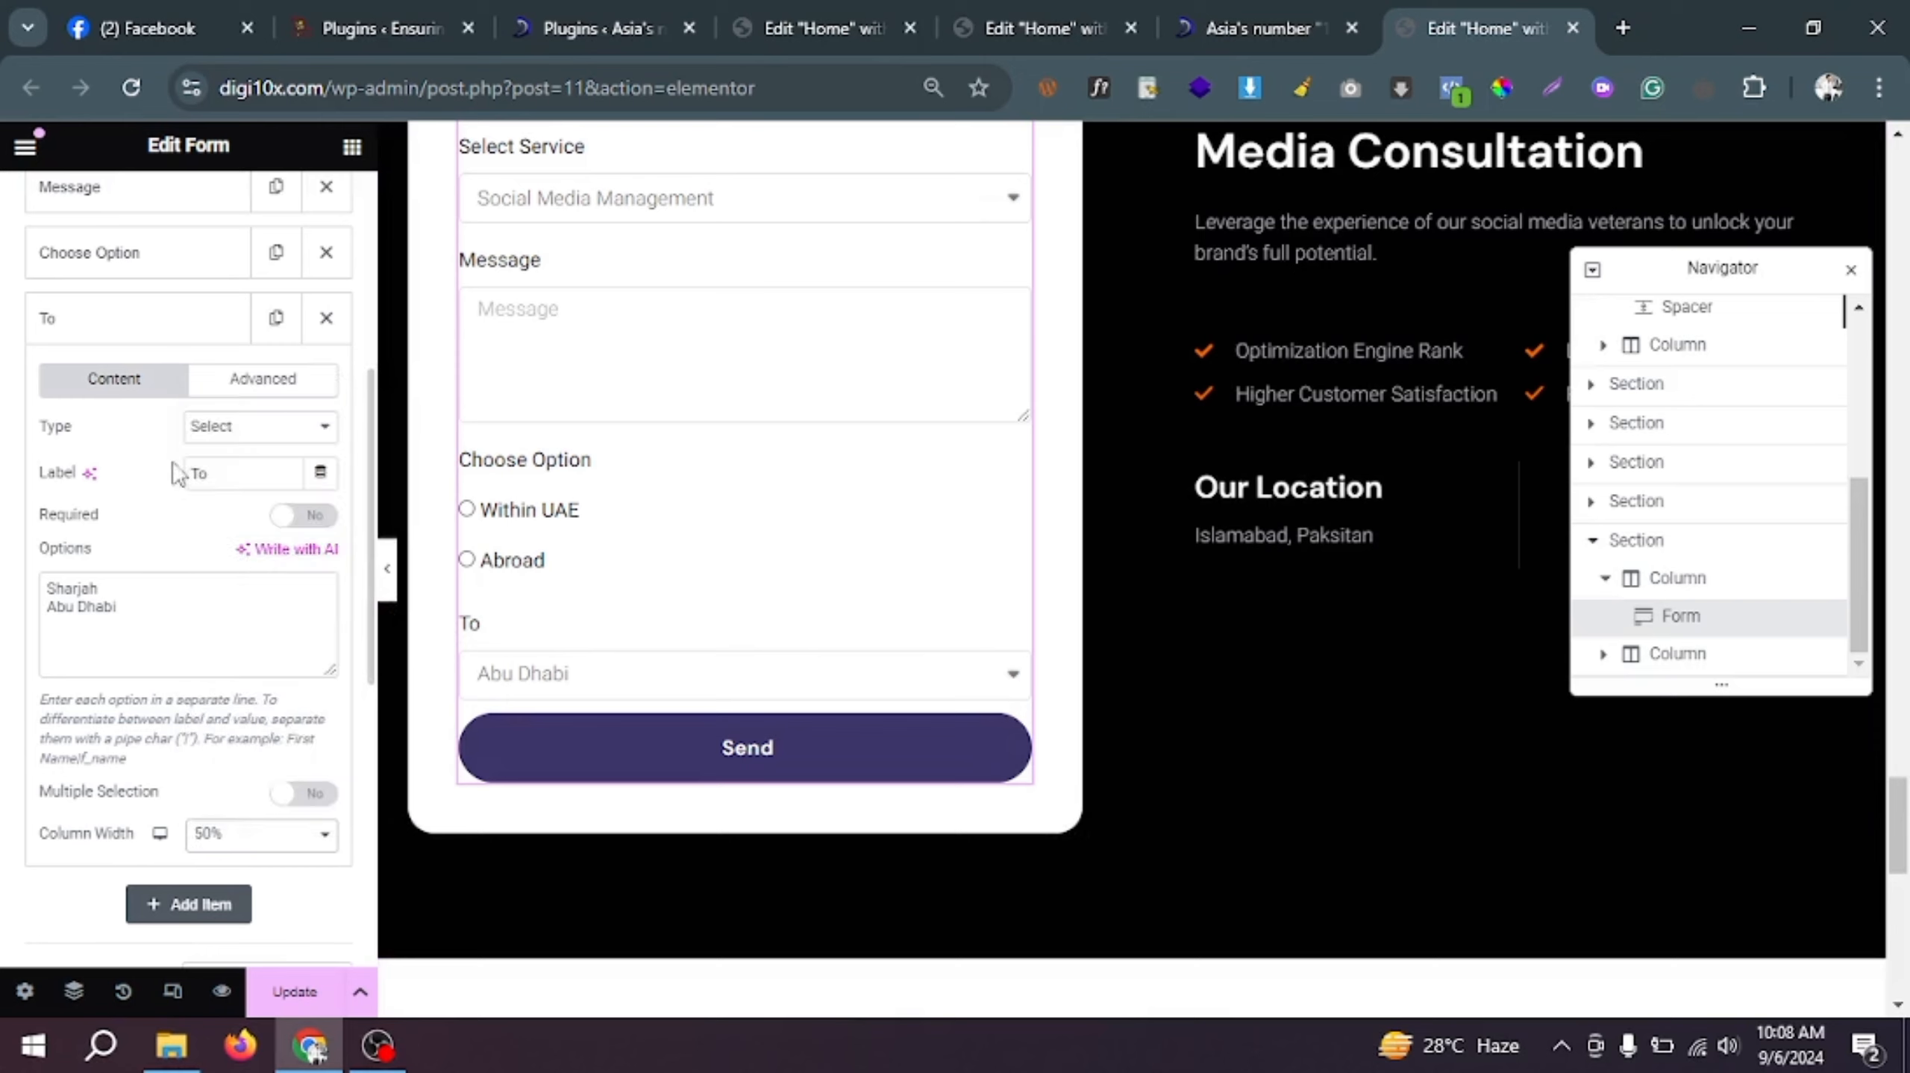
pyautogui.click(135, 337)
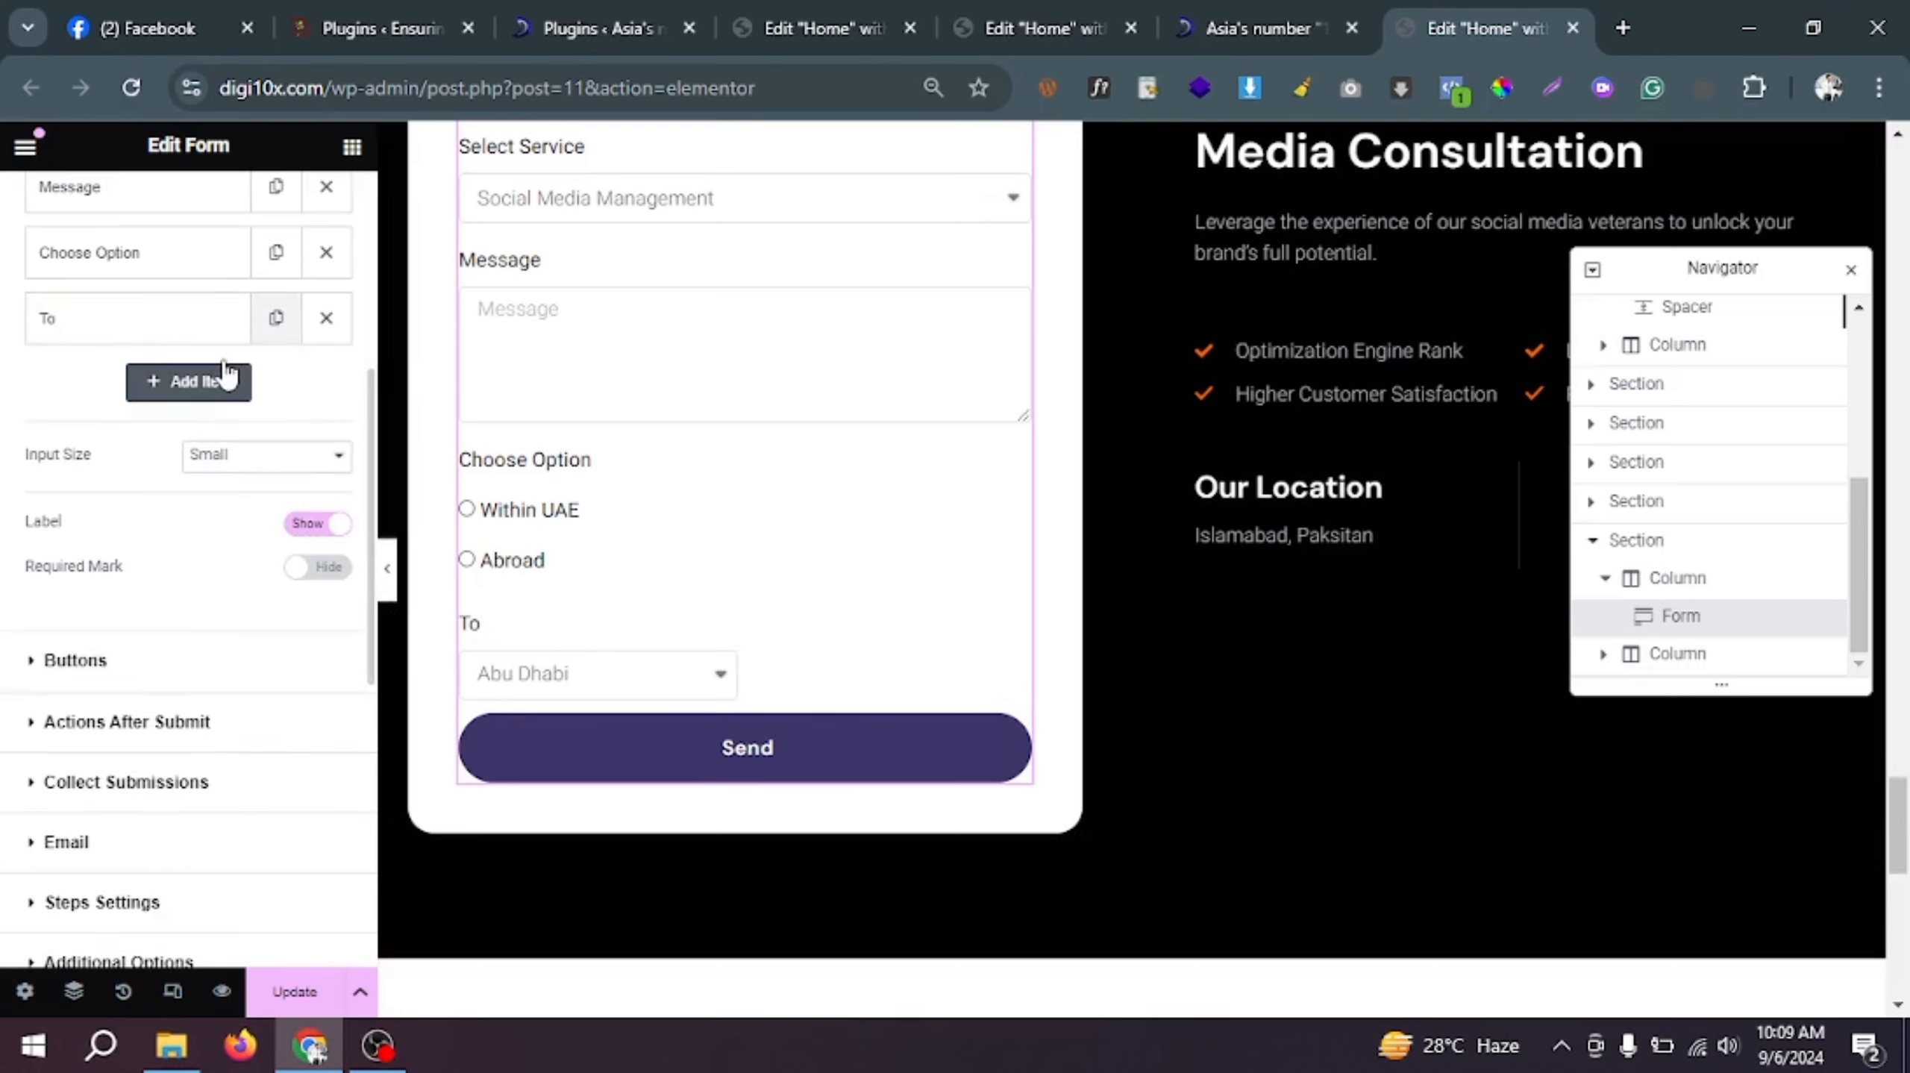
# Step: Duplicate the To field, label the copy "From", and update the page
pyautogui.click(276, 318)
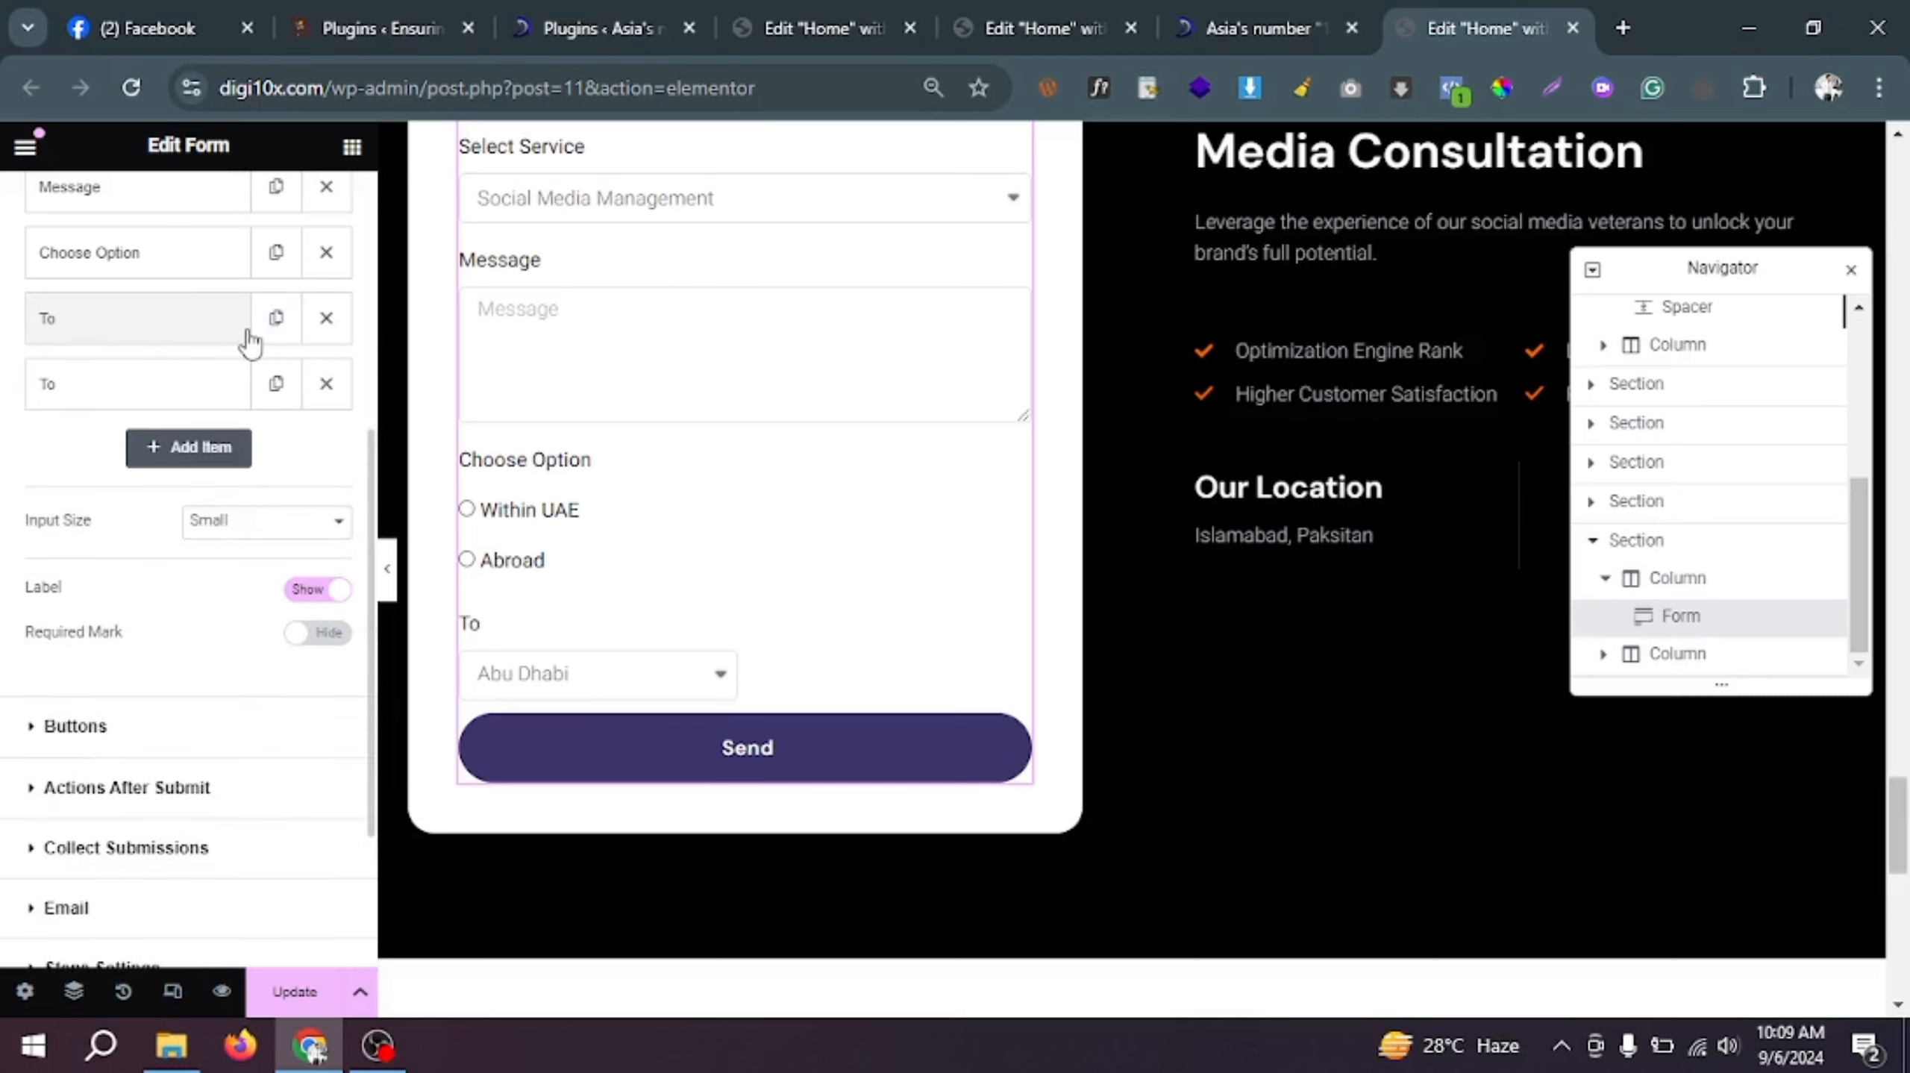
pyautogui.click(155, 387)
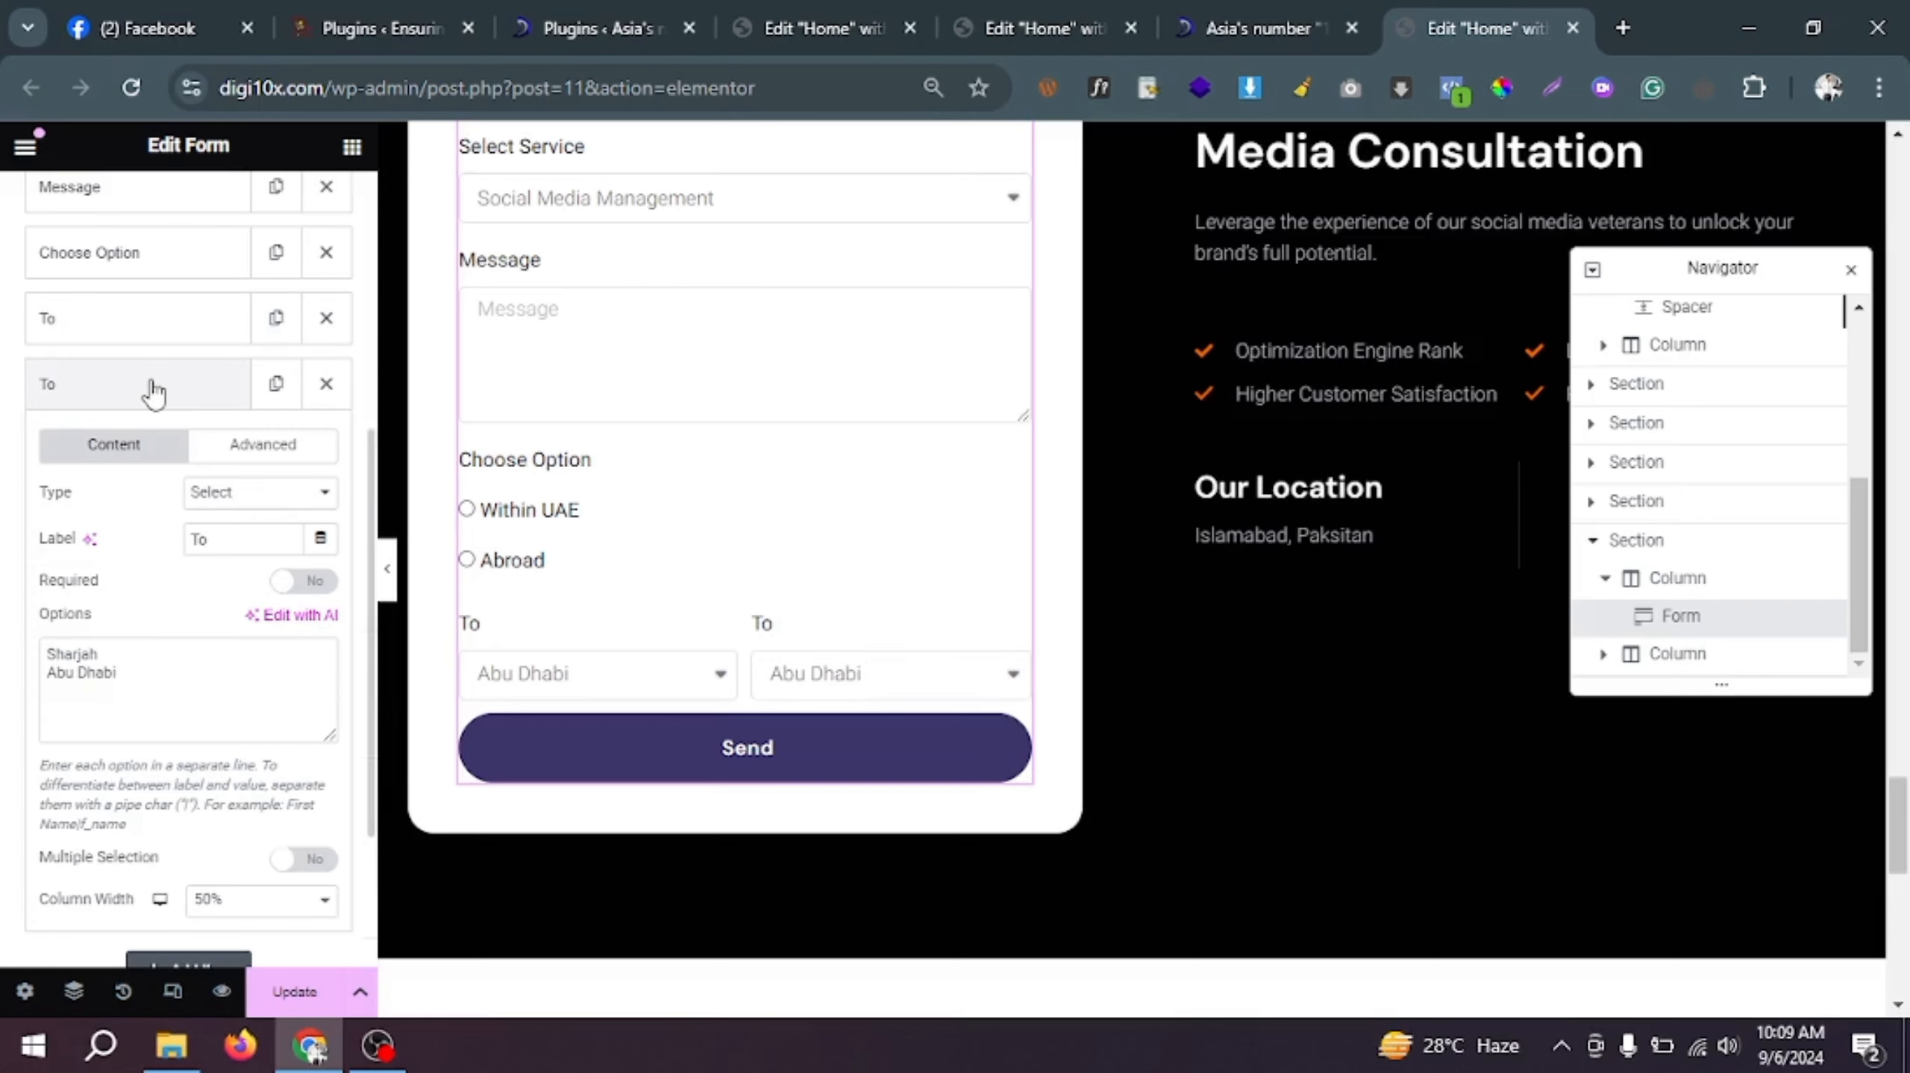
pyautogui.doubleClick(204, 539)
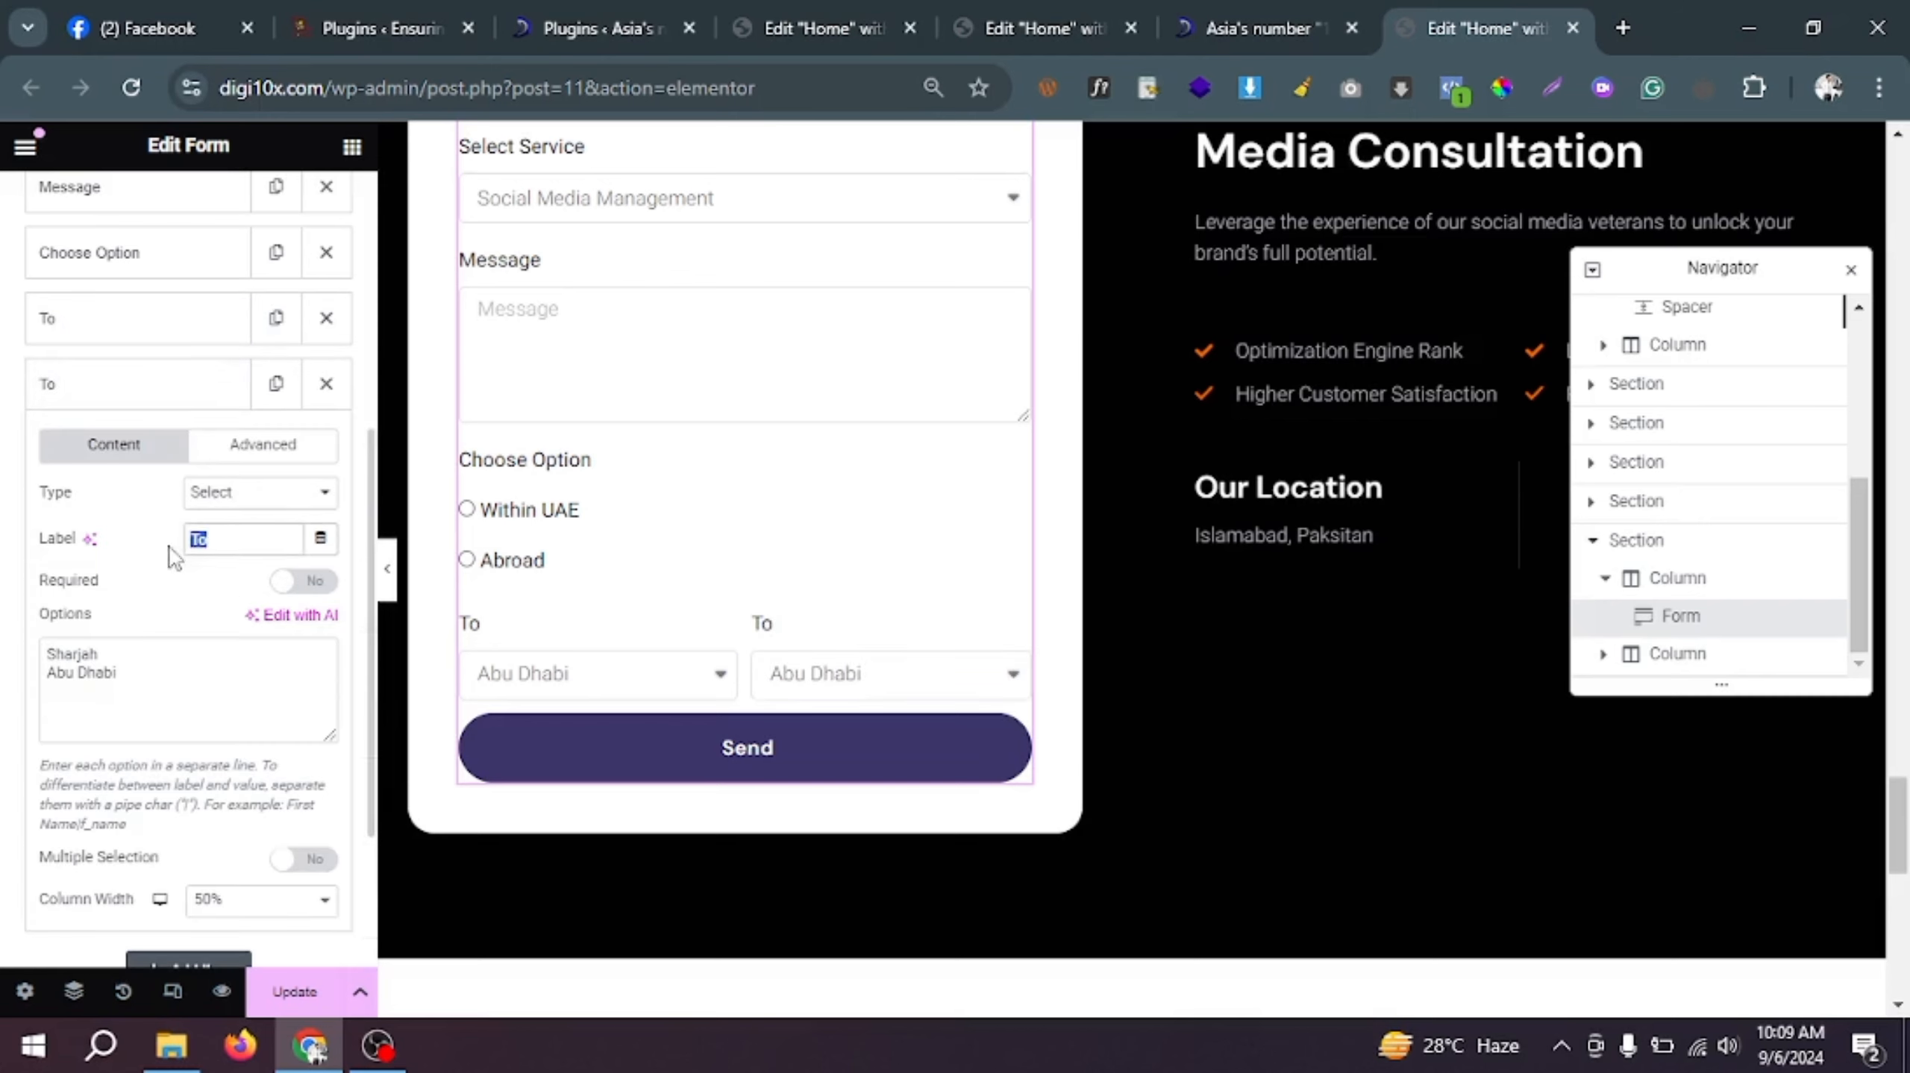
pyautogui.write('From')
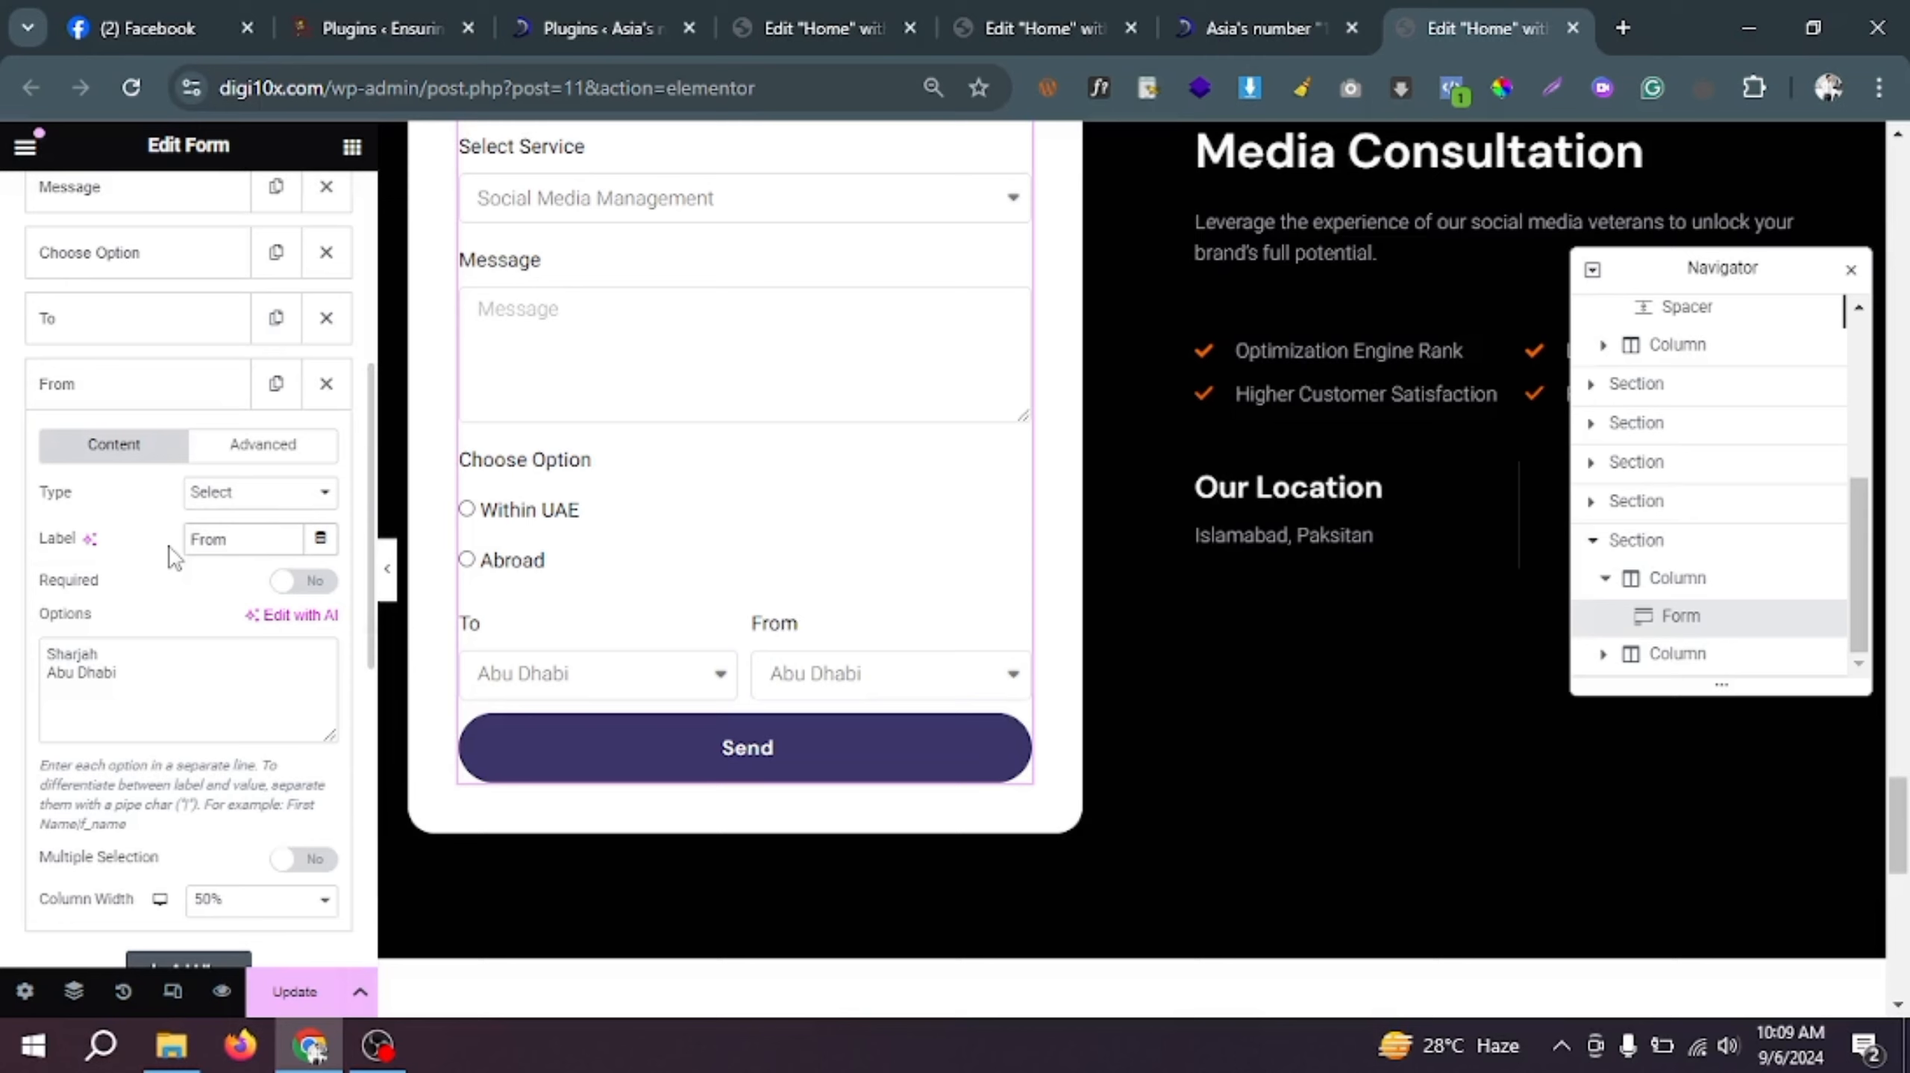
pyautogui.click(153, 394)
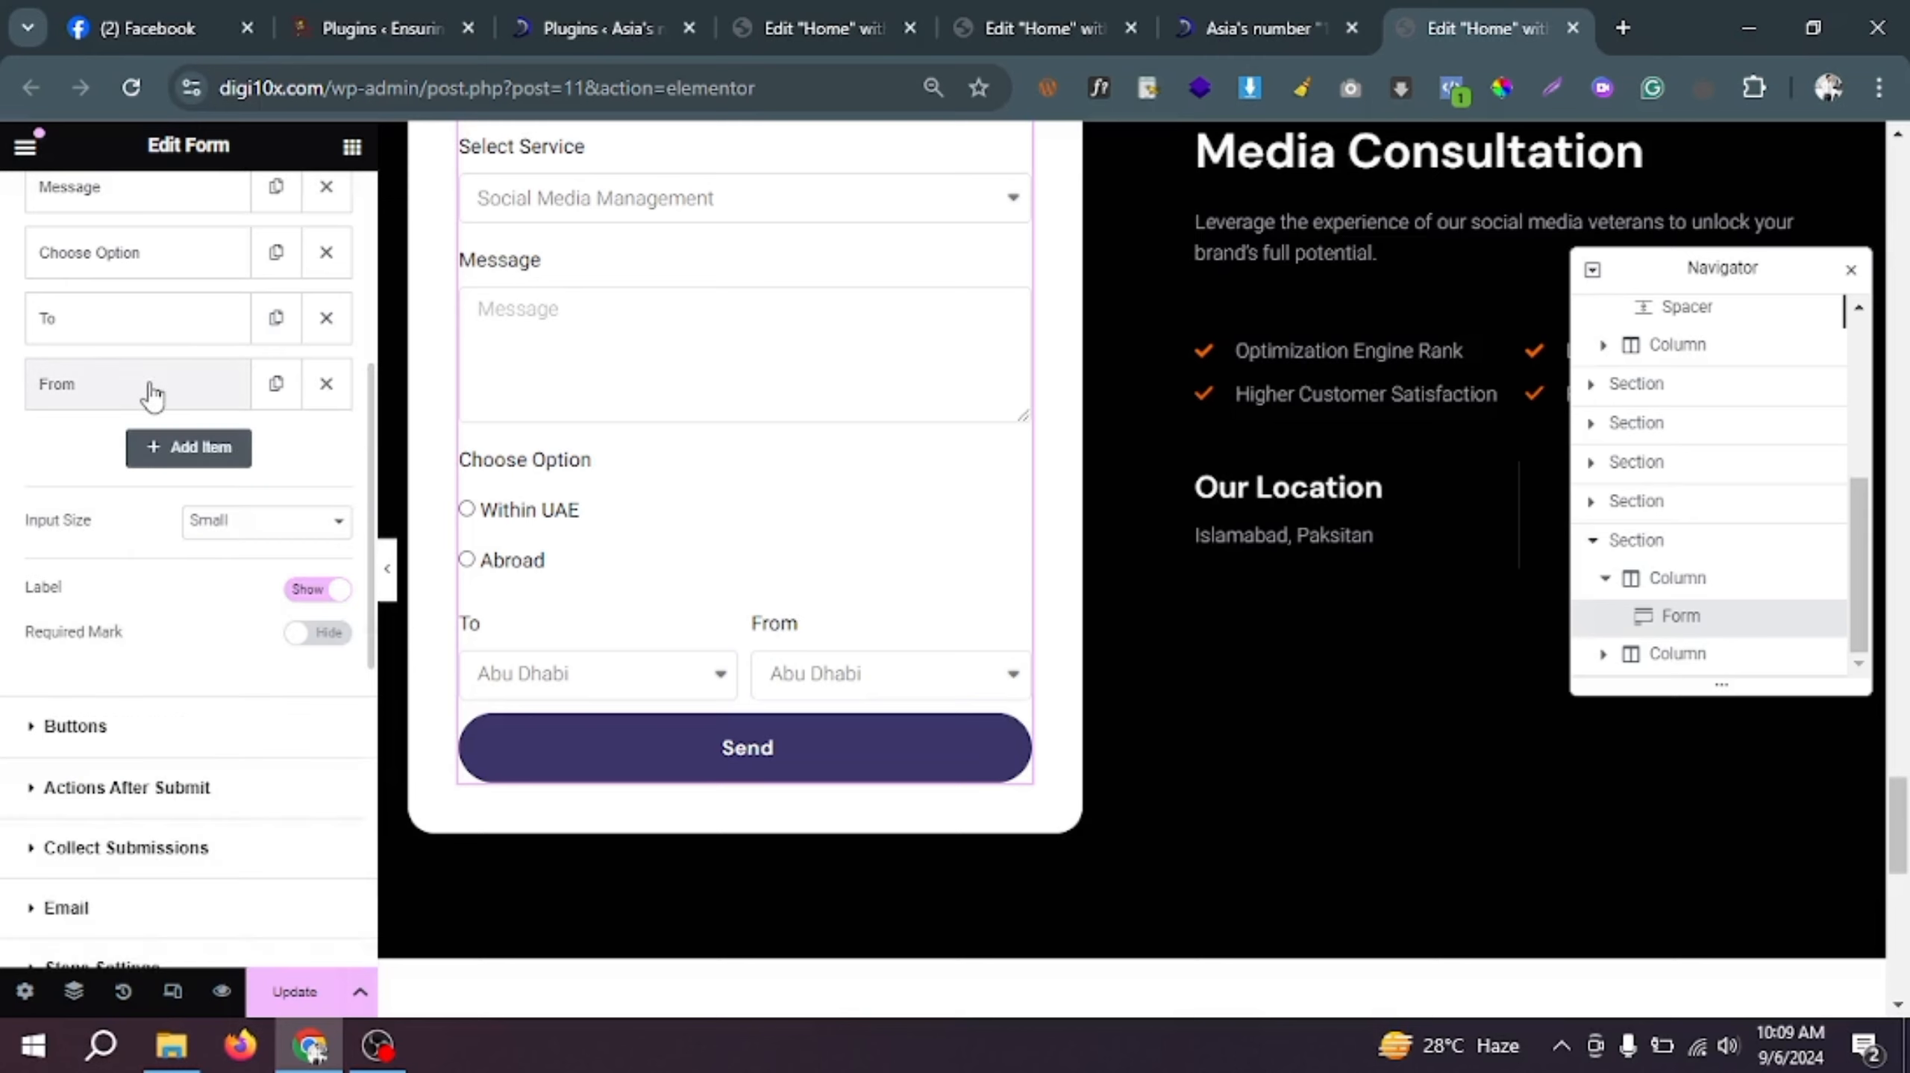
pyautogui.click(292, 995)
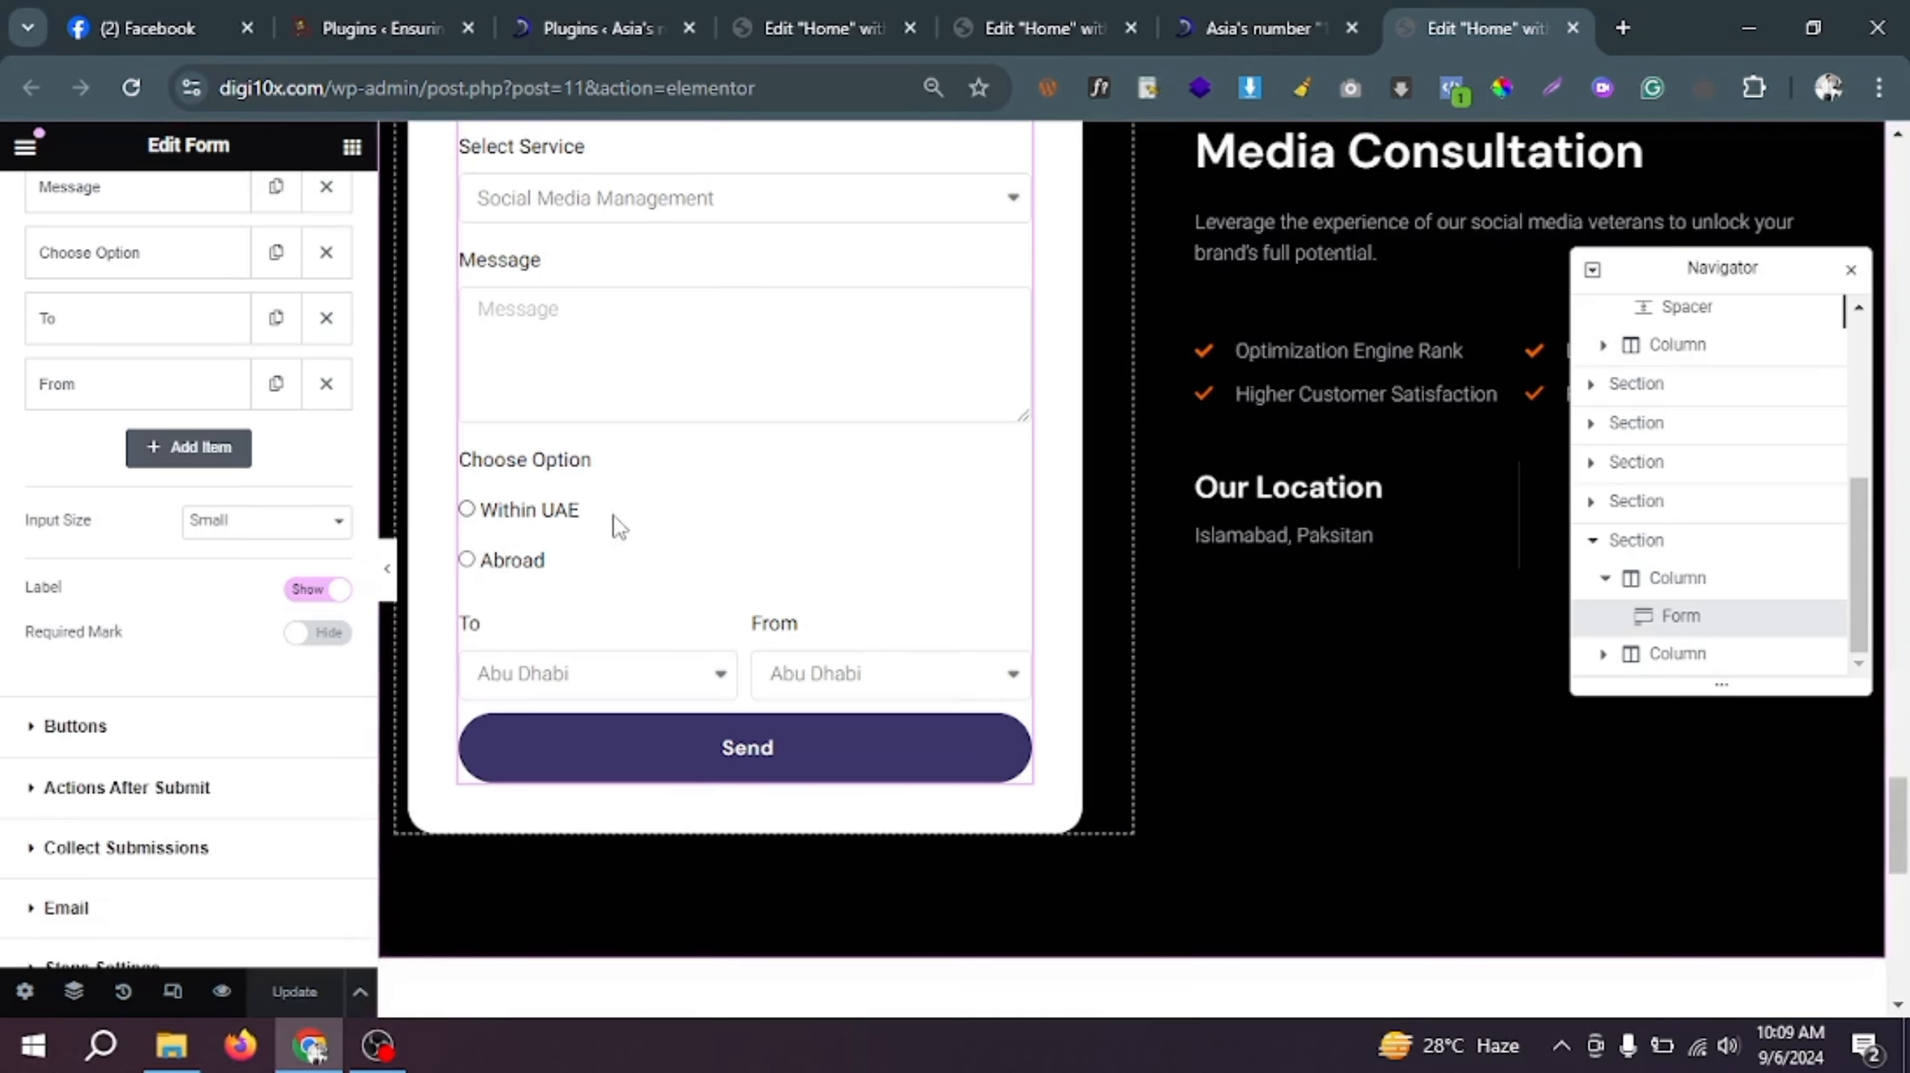
# Step: Test the live contact form by choosing Within UAE, opening the To and From dropdowns, and choosing Abroad
pyautogui.click(1269, 28)
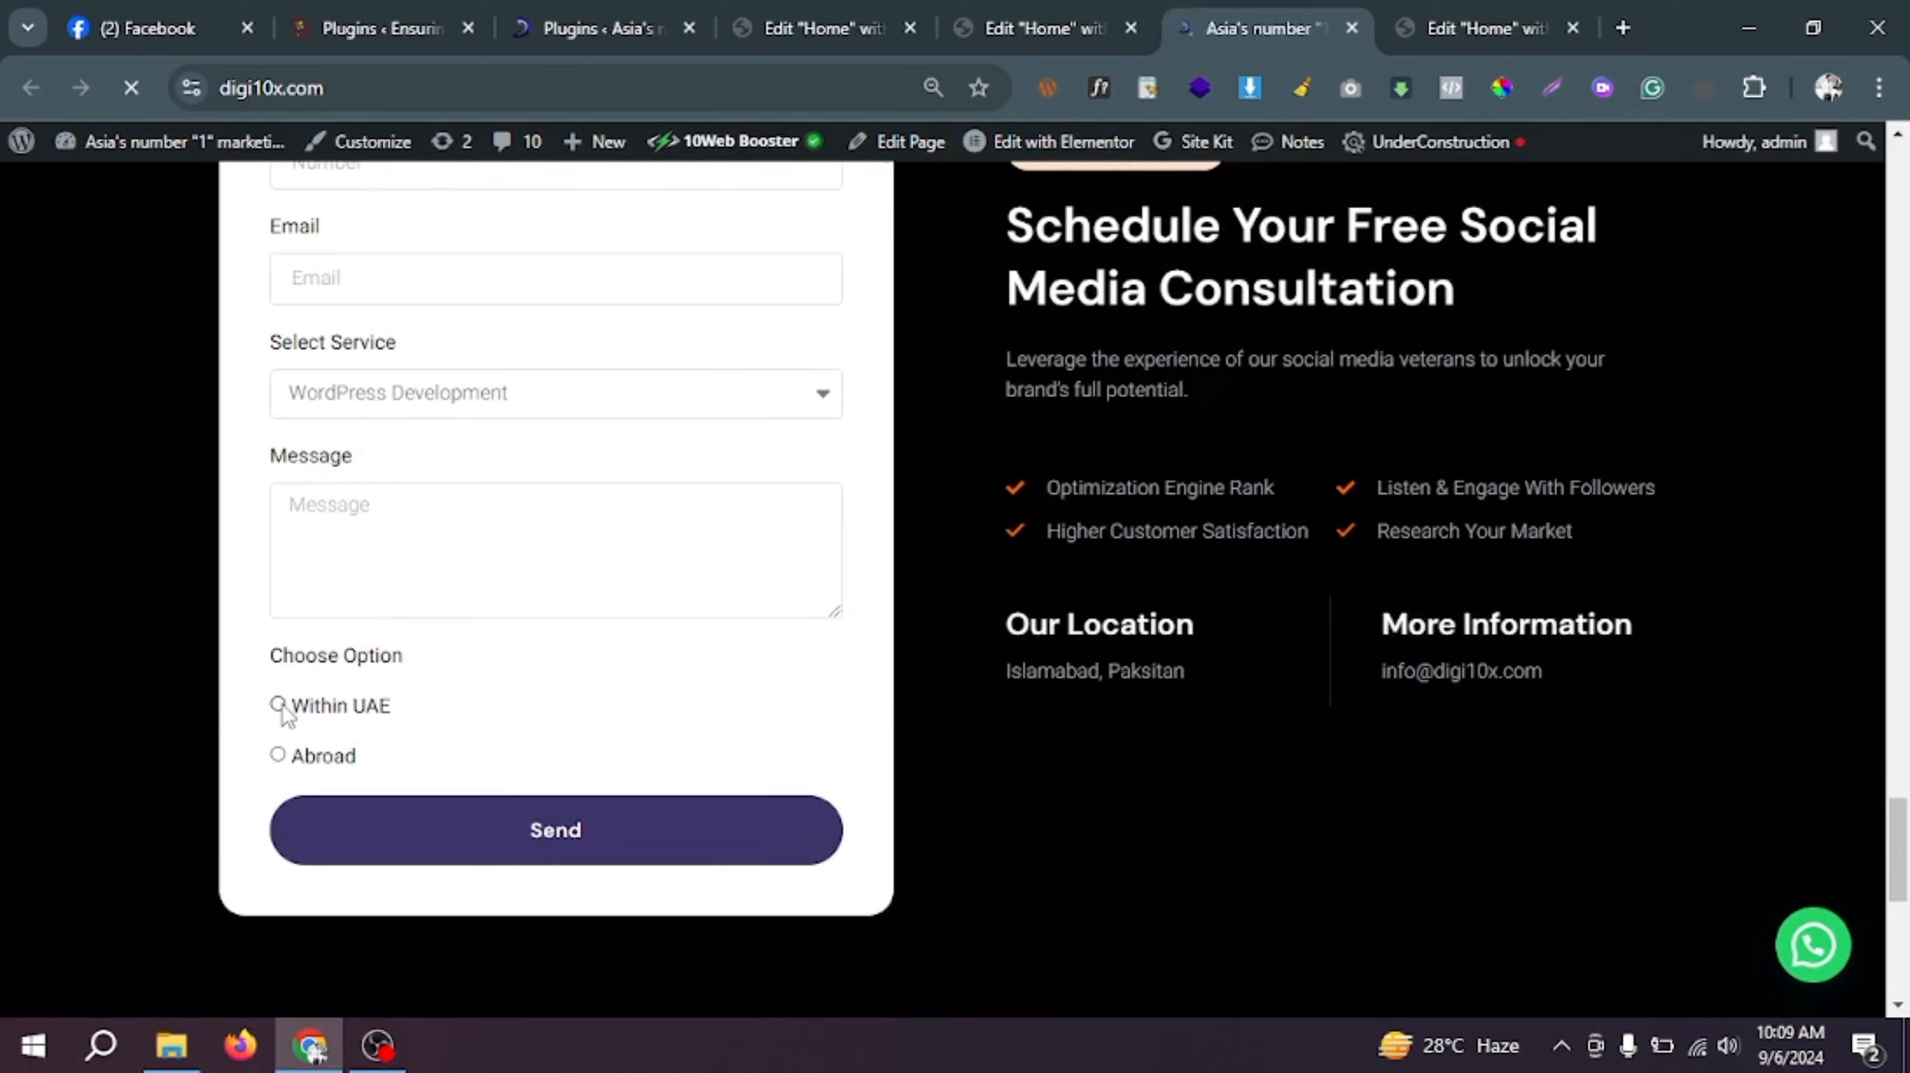
pyautogui.click(279, 706)
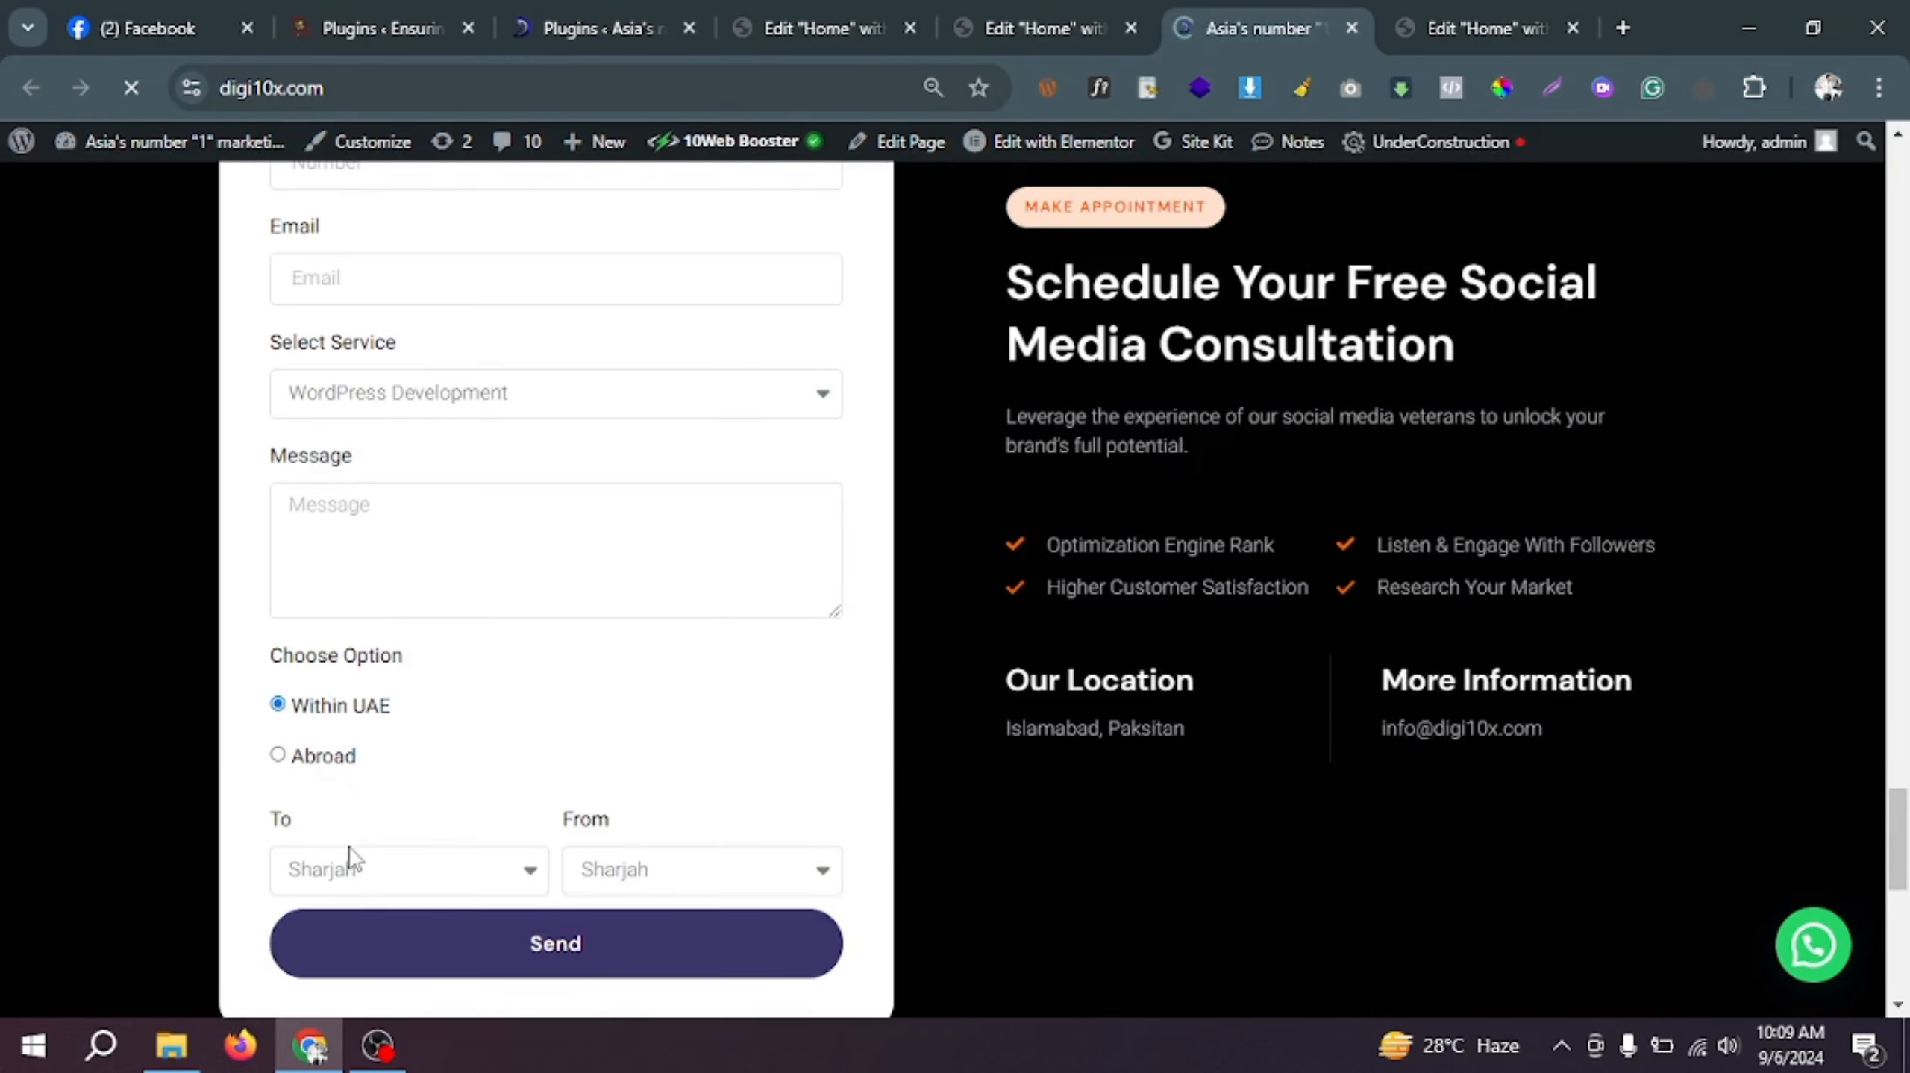
pyautogui.click(376, 879)
pyautogui.click(617, 876)
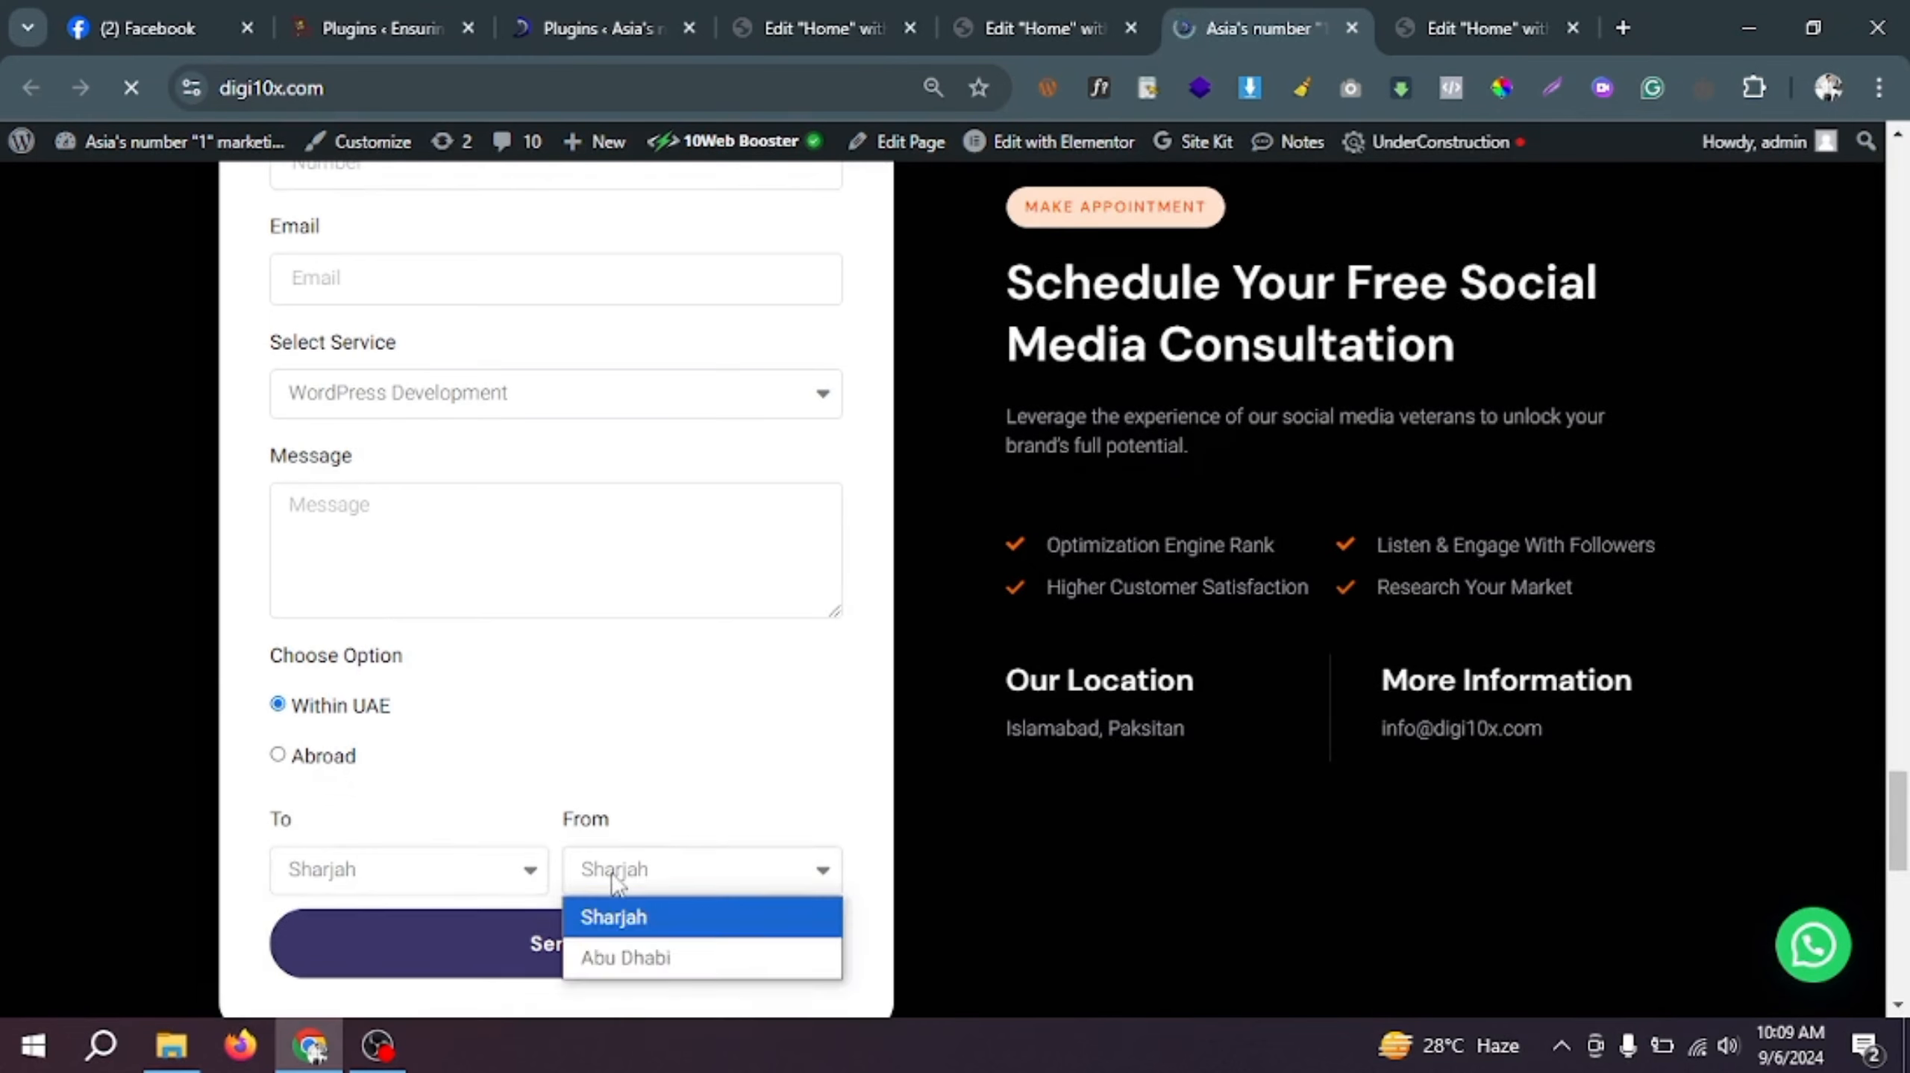
pyautogui.click(376, 869)
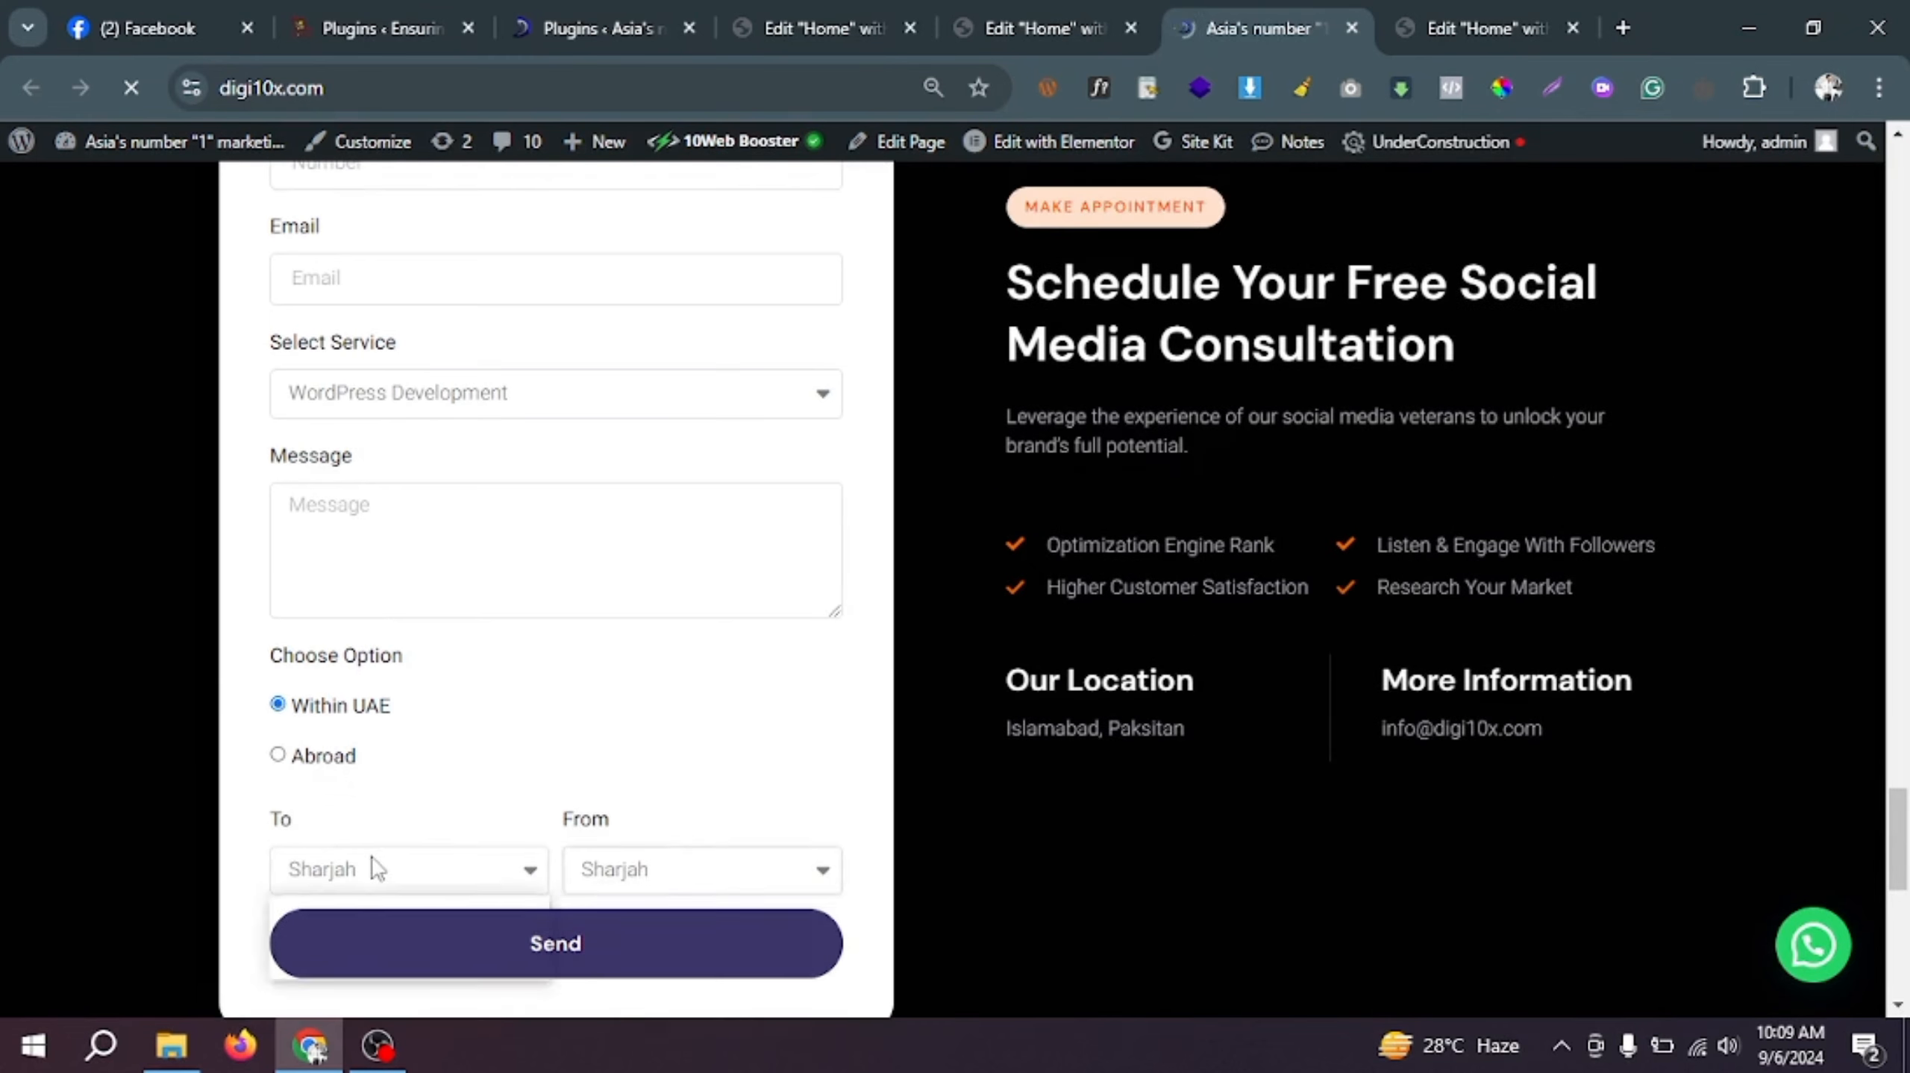
pyautogui.click(280, 756)
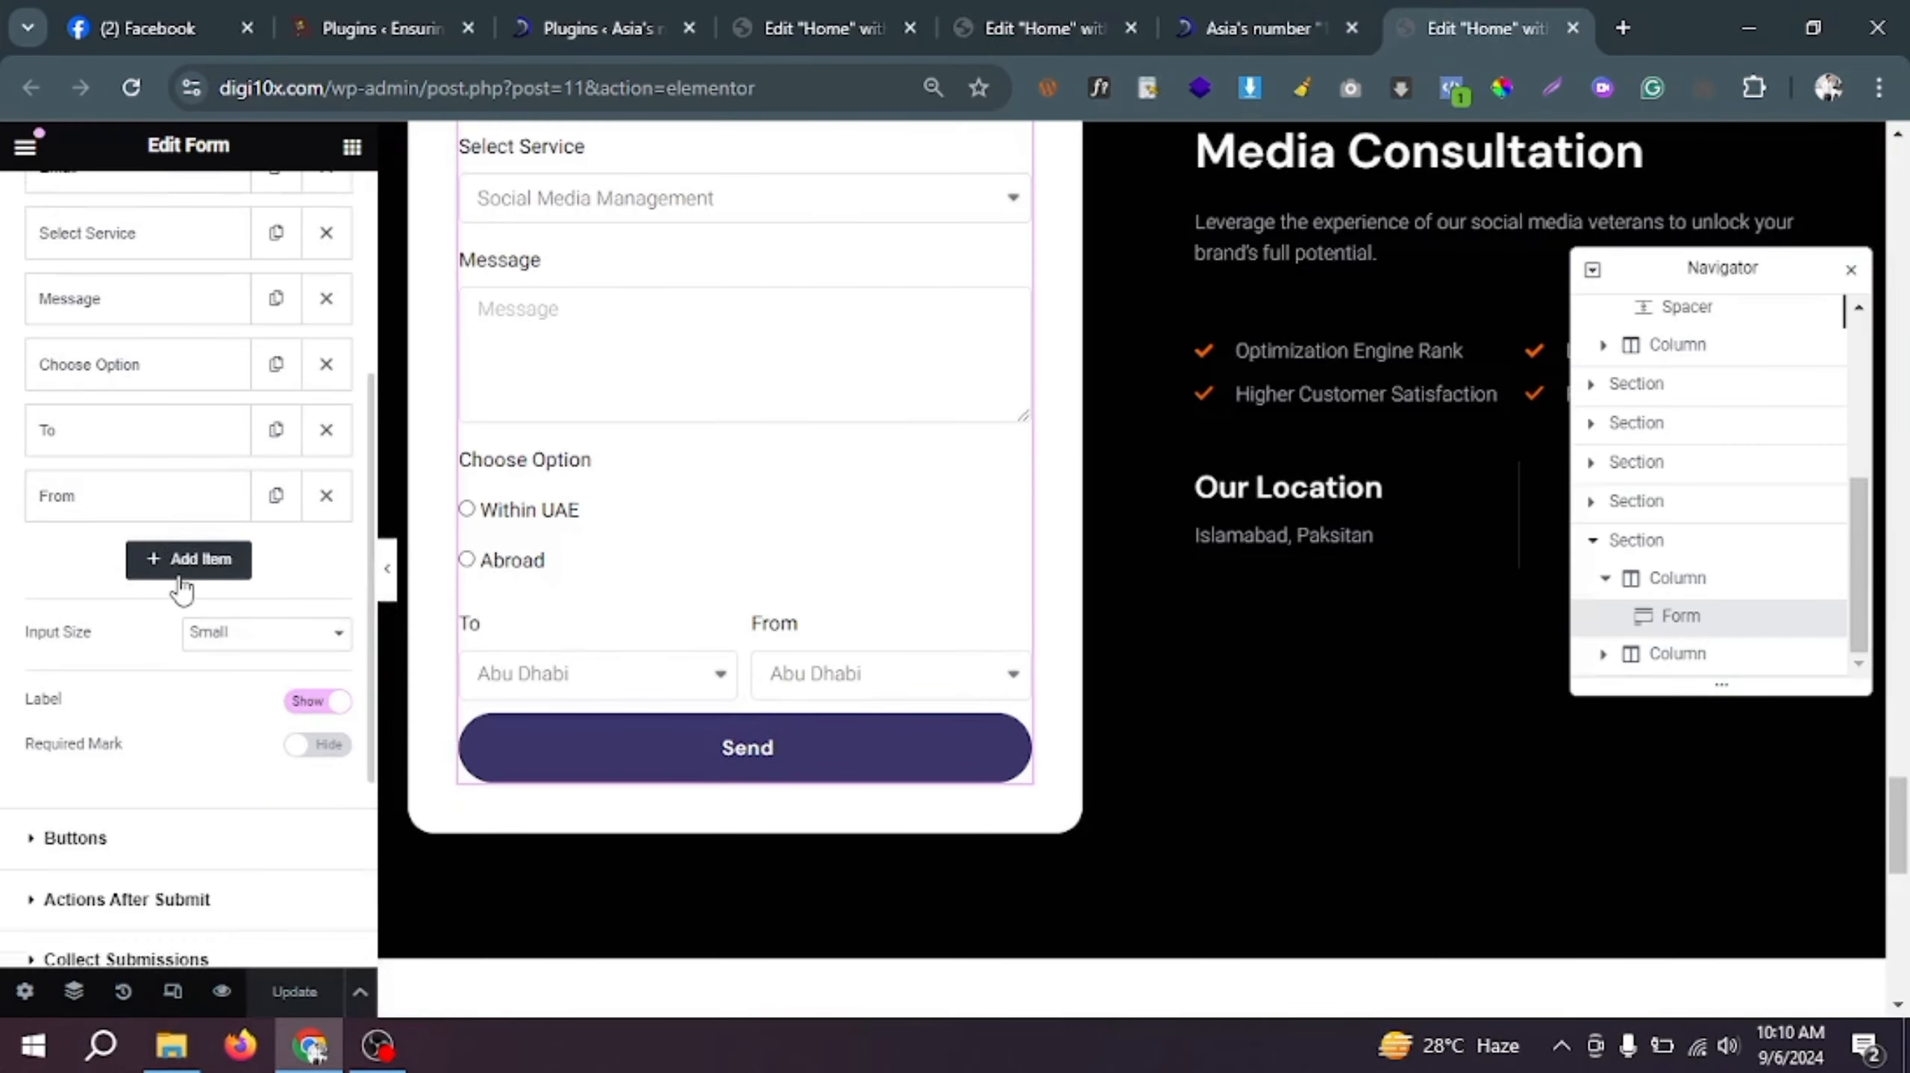
# Step: Add another form field of type Select below From and label it "To"
pyautogui.click(181, 578)
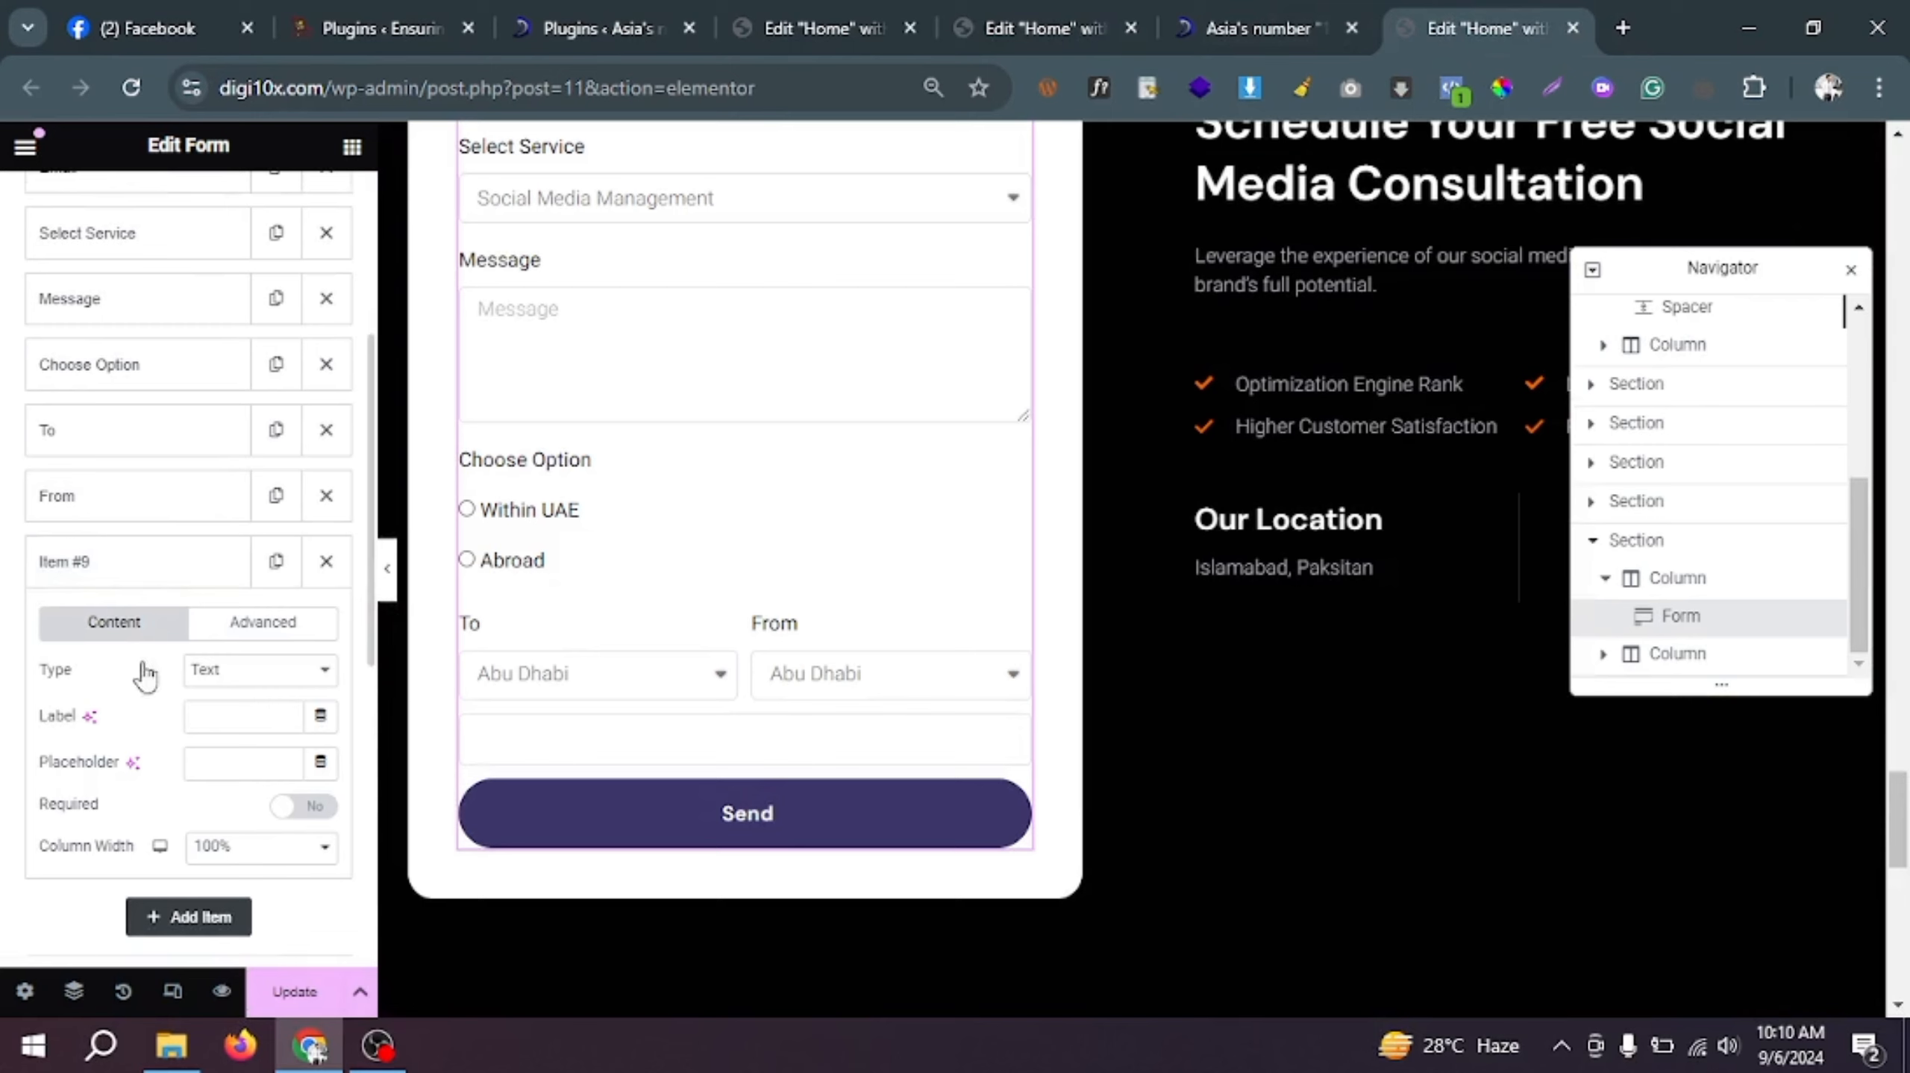
pyautogui.click(229, 676)
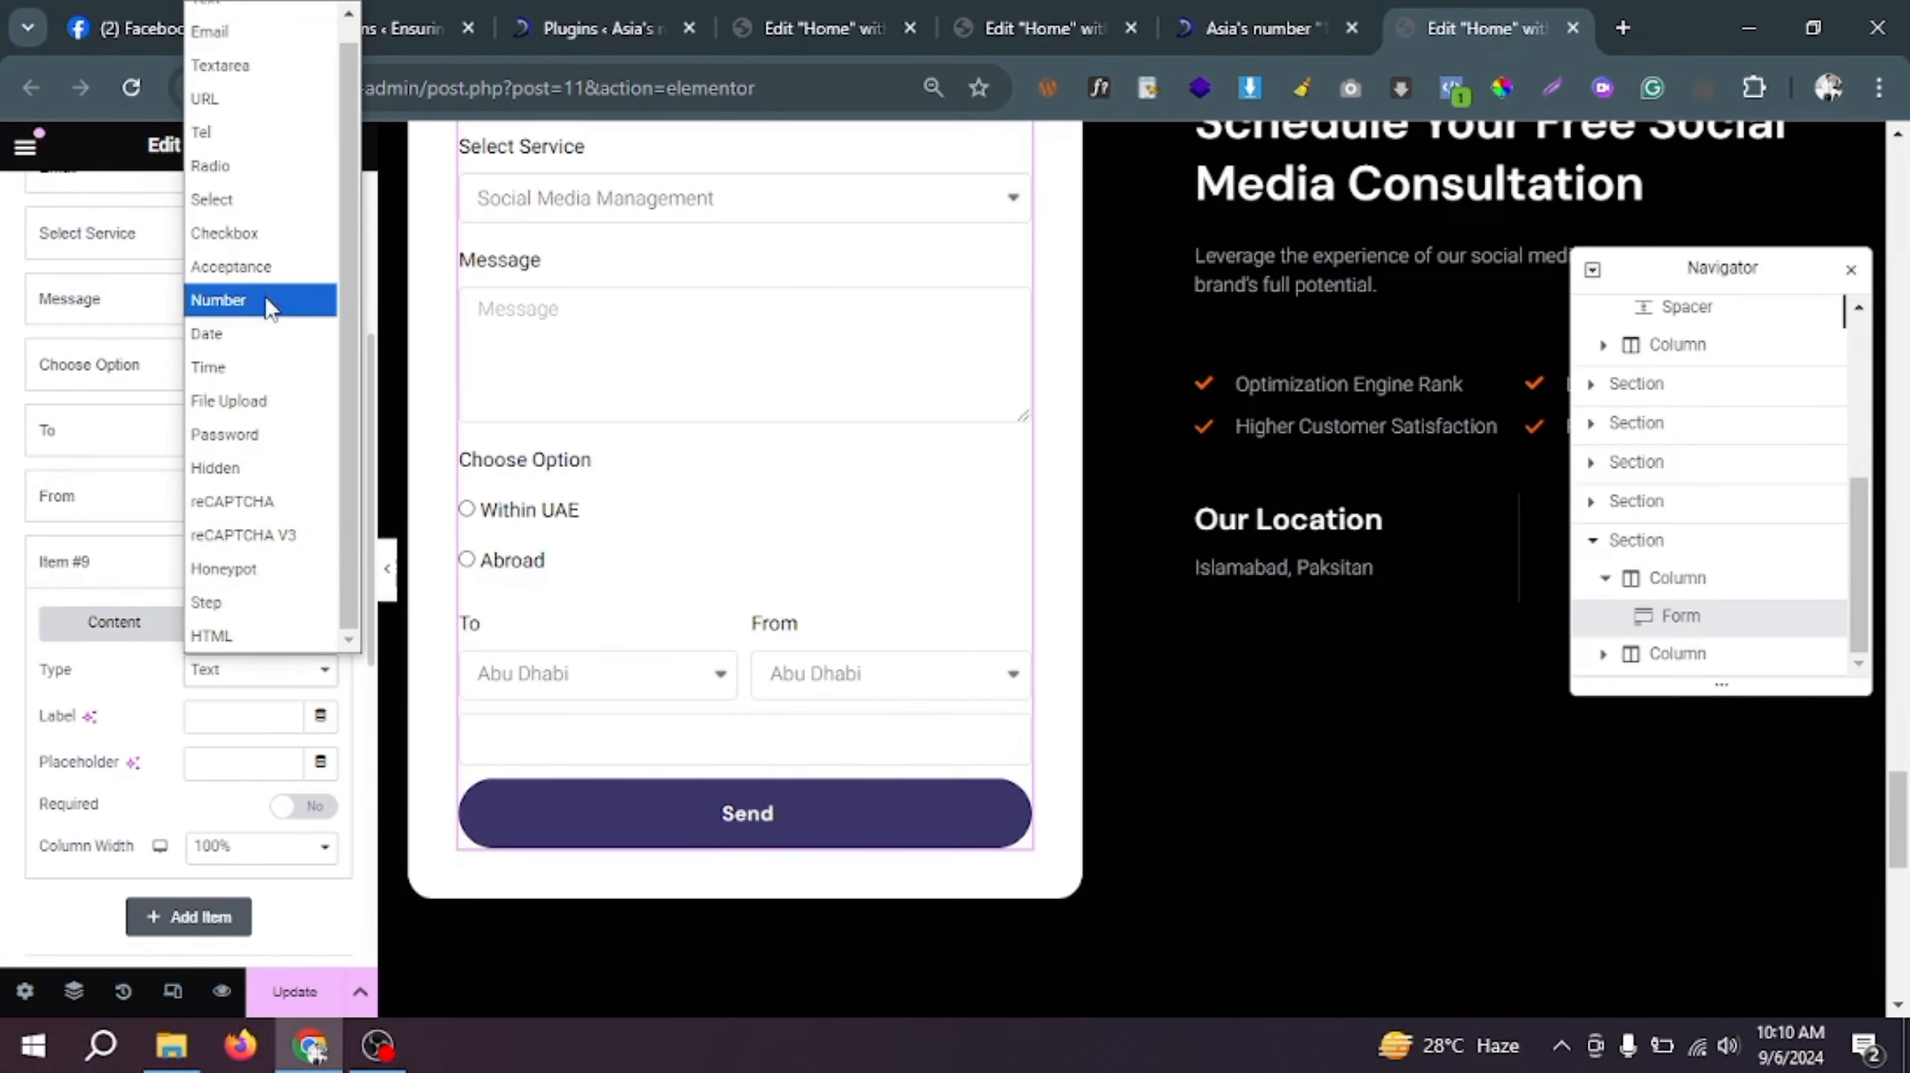
pyautogui.press('Escape')
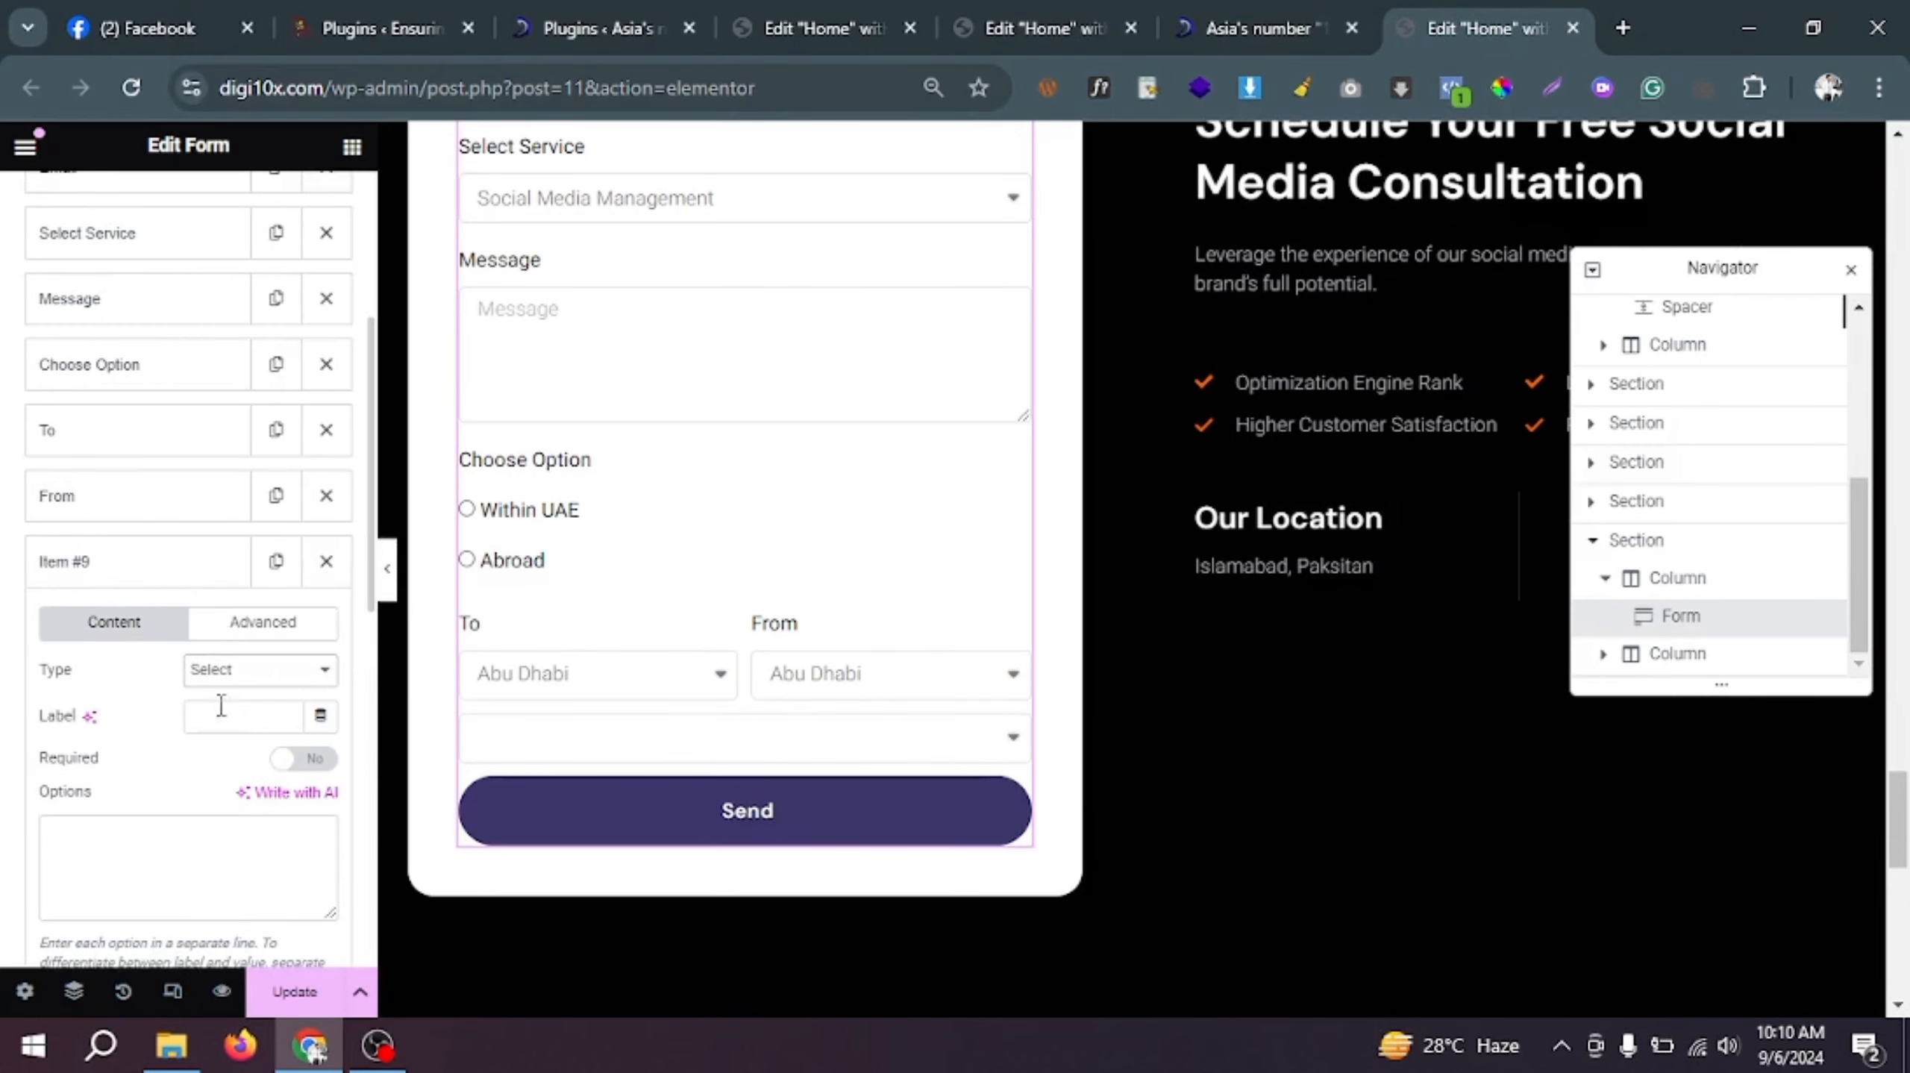
pyautogui.click(221, 708)
pyautogui.write('To')
# Step: Enter "Paskitan" and "India" on separate lines as the new To field's options
pyautogui.click(175, 847)
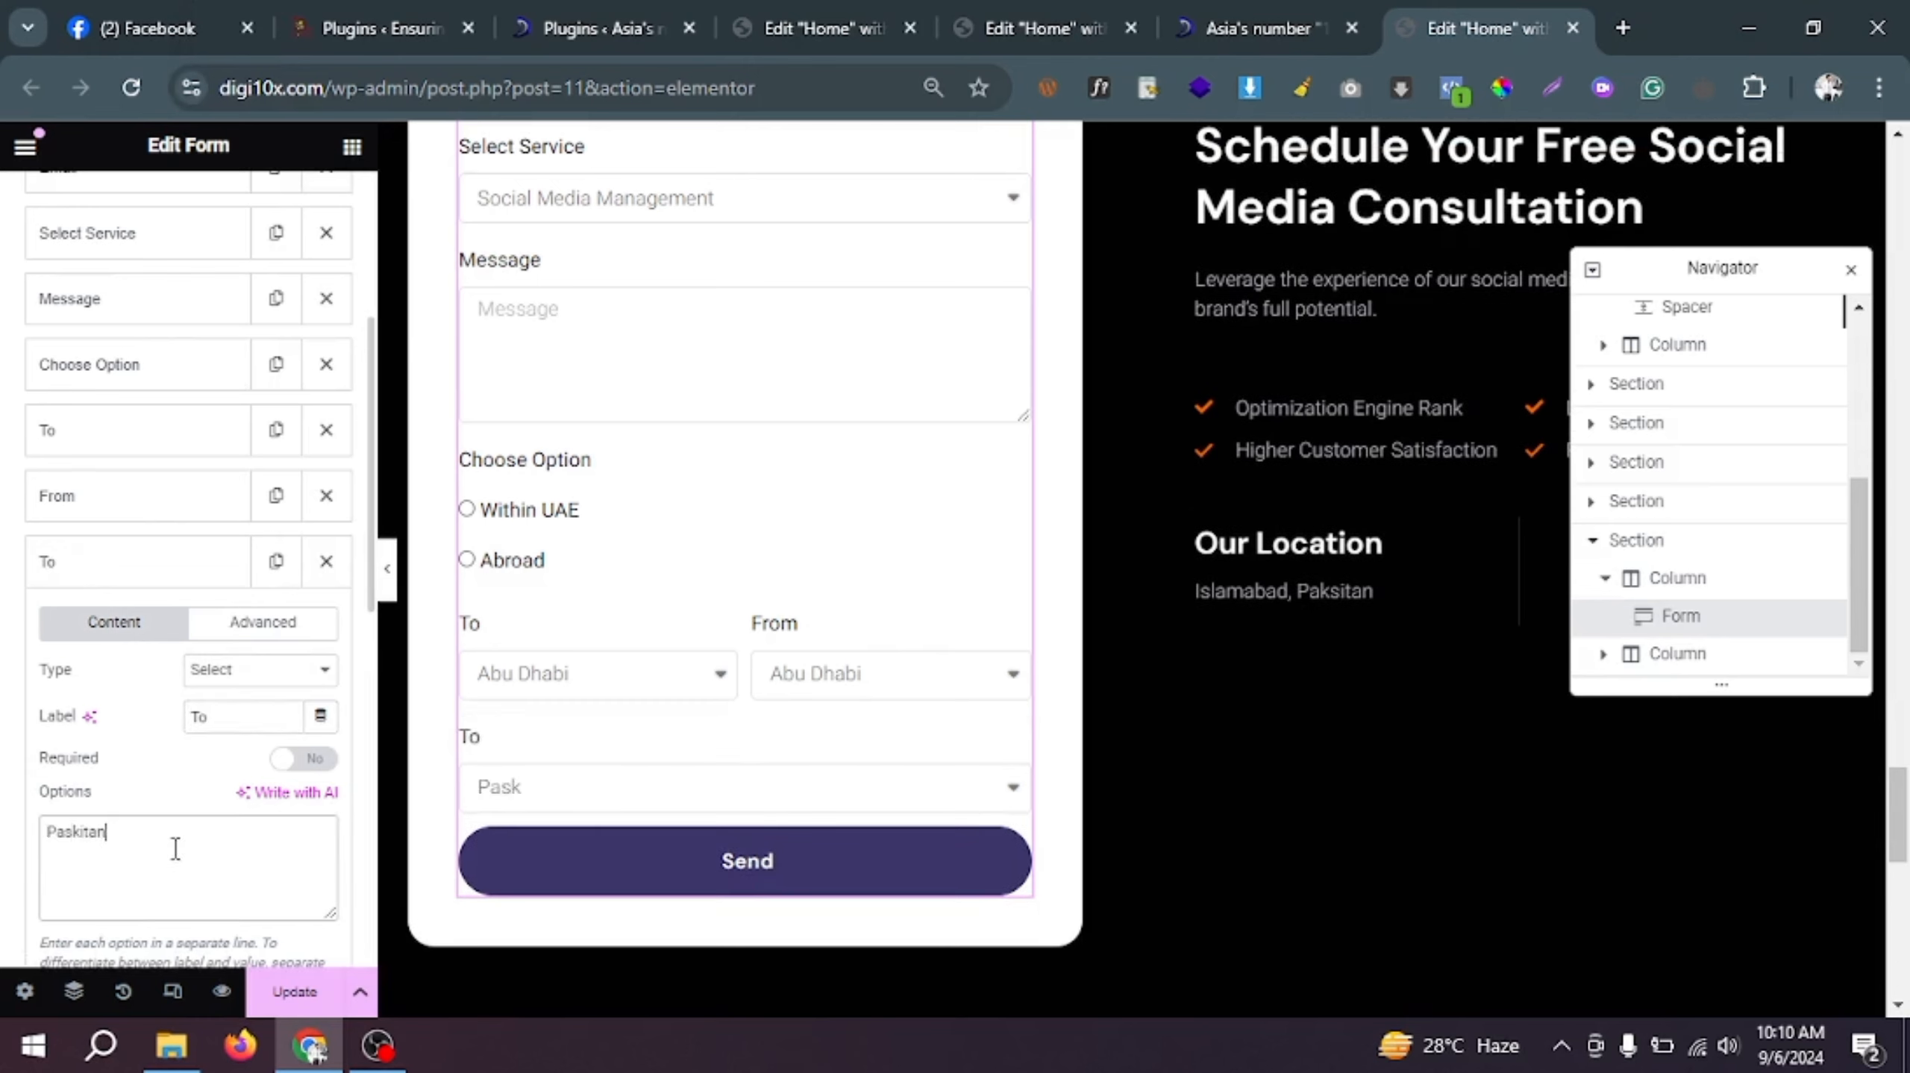
pyautogui.write('Paskitan')
pyautogui.press('Return')
pyautogui.write('India')
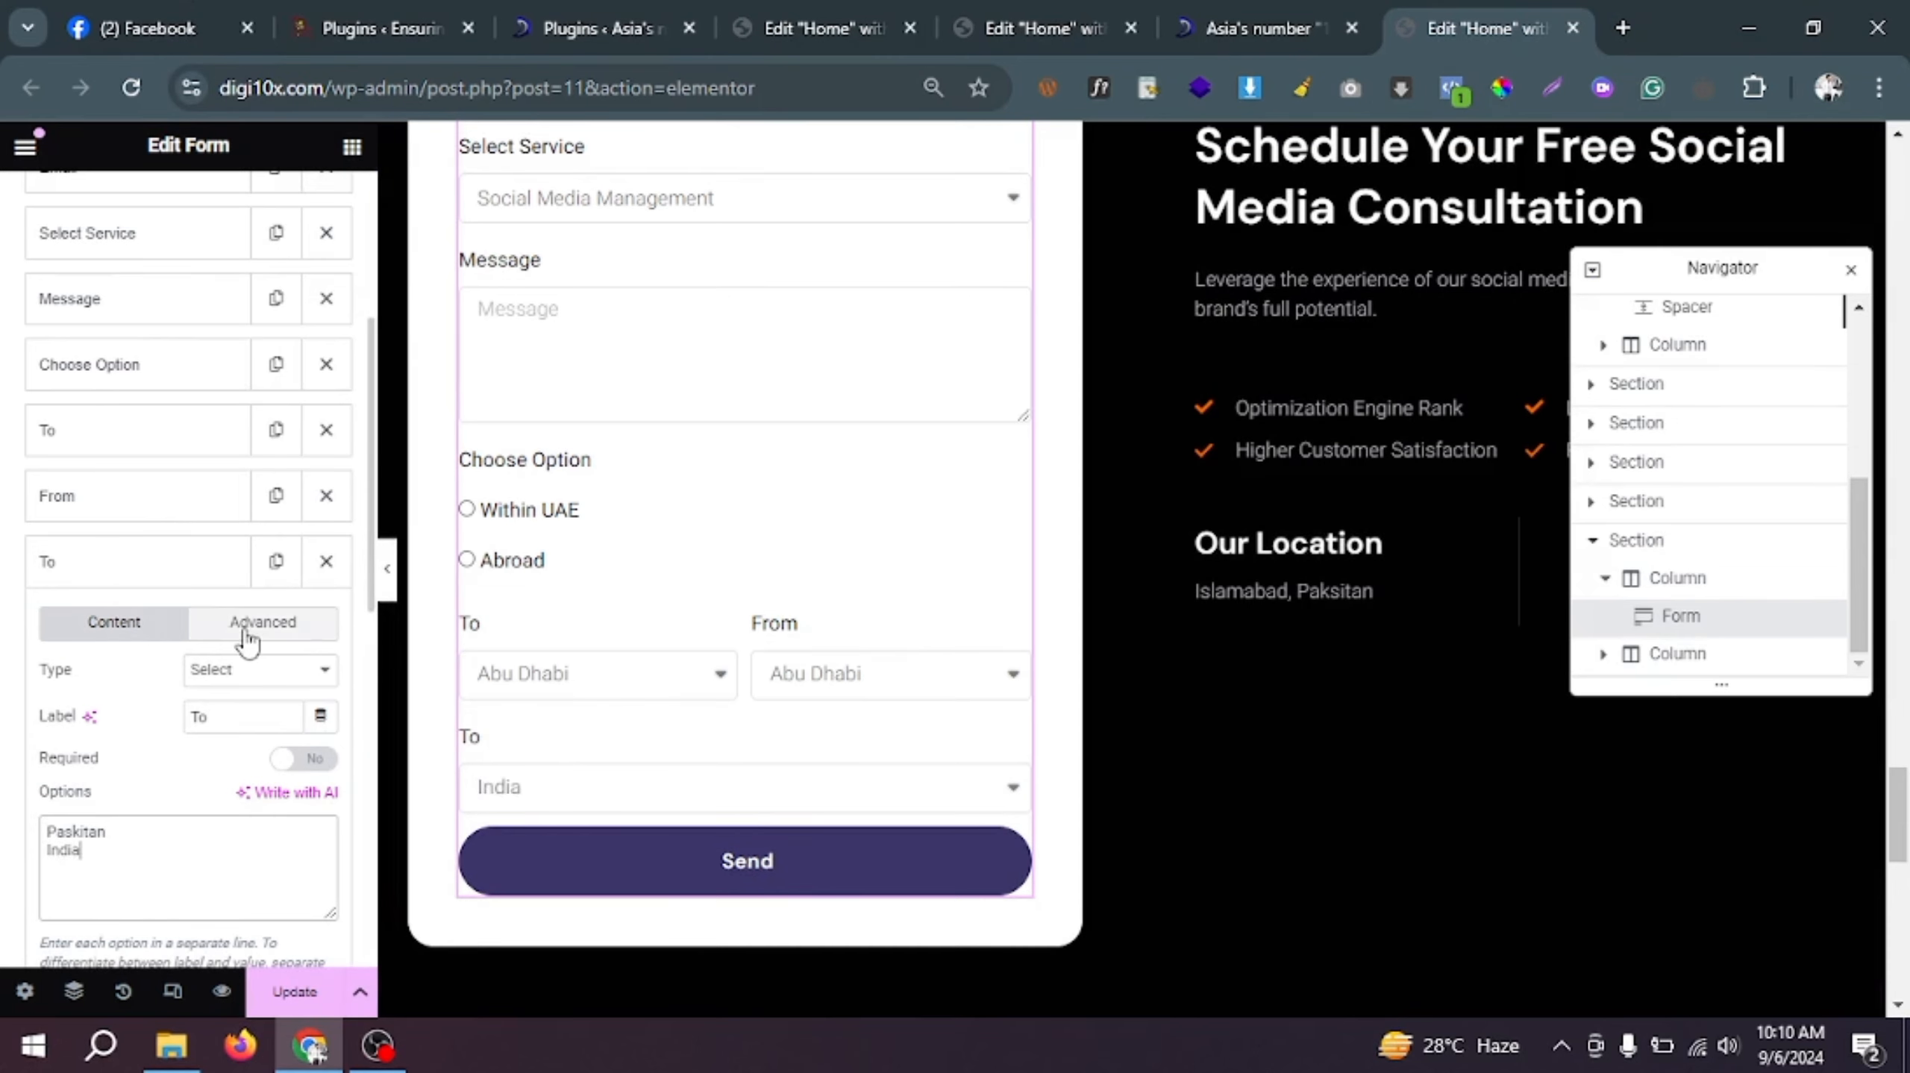
# Step: Copy the field ID field_4dc8fae from the Choose Option field's advanced settings
pyautogui.click(247, 639)
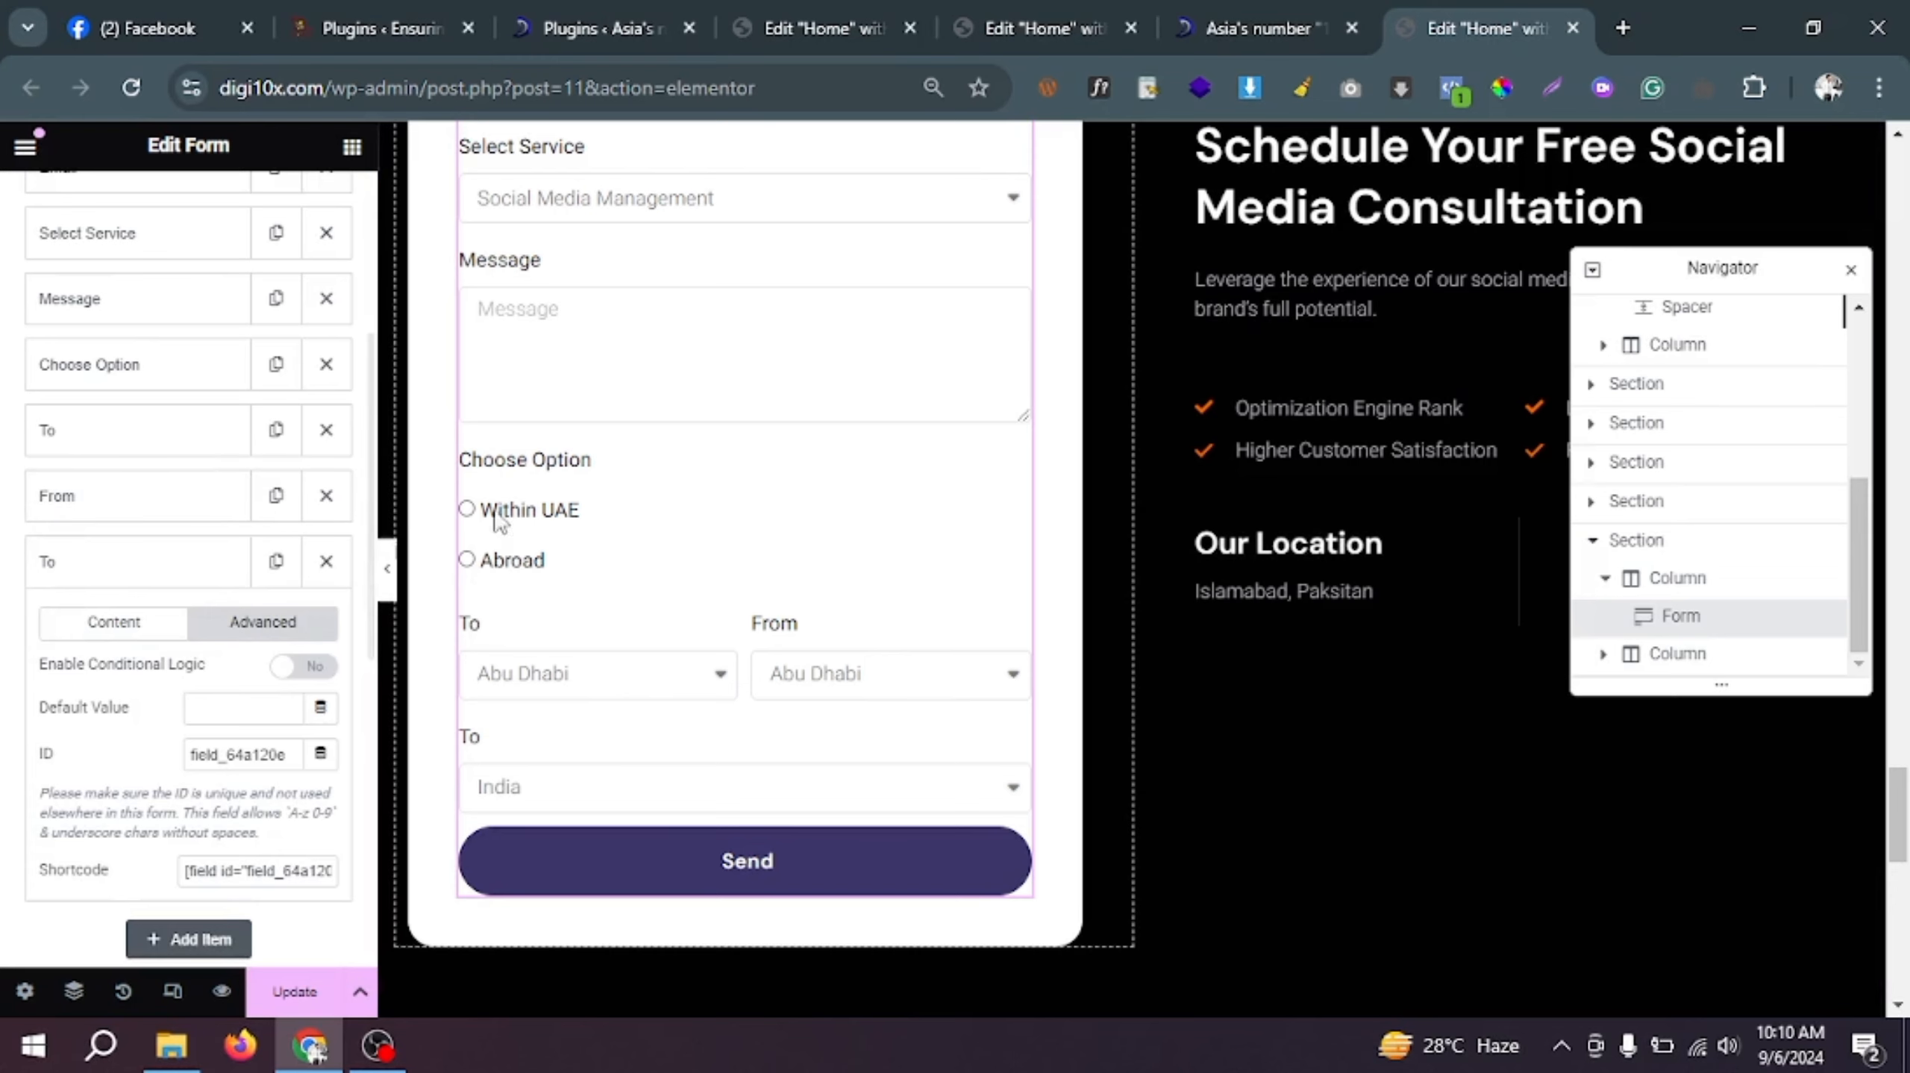
pyautogui.click(181, 391)
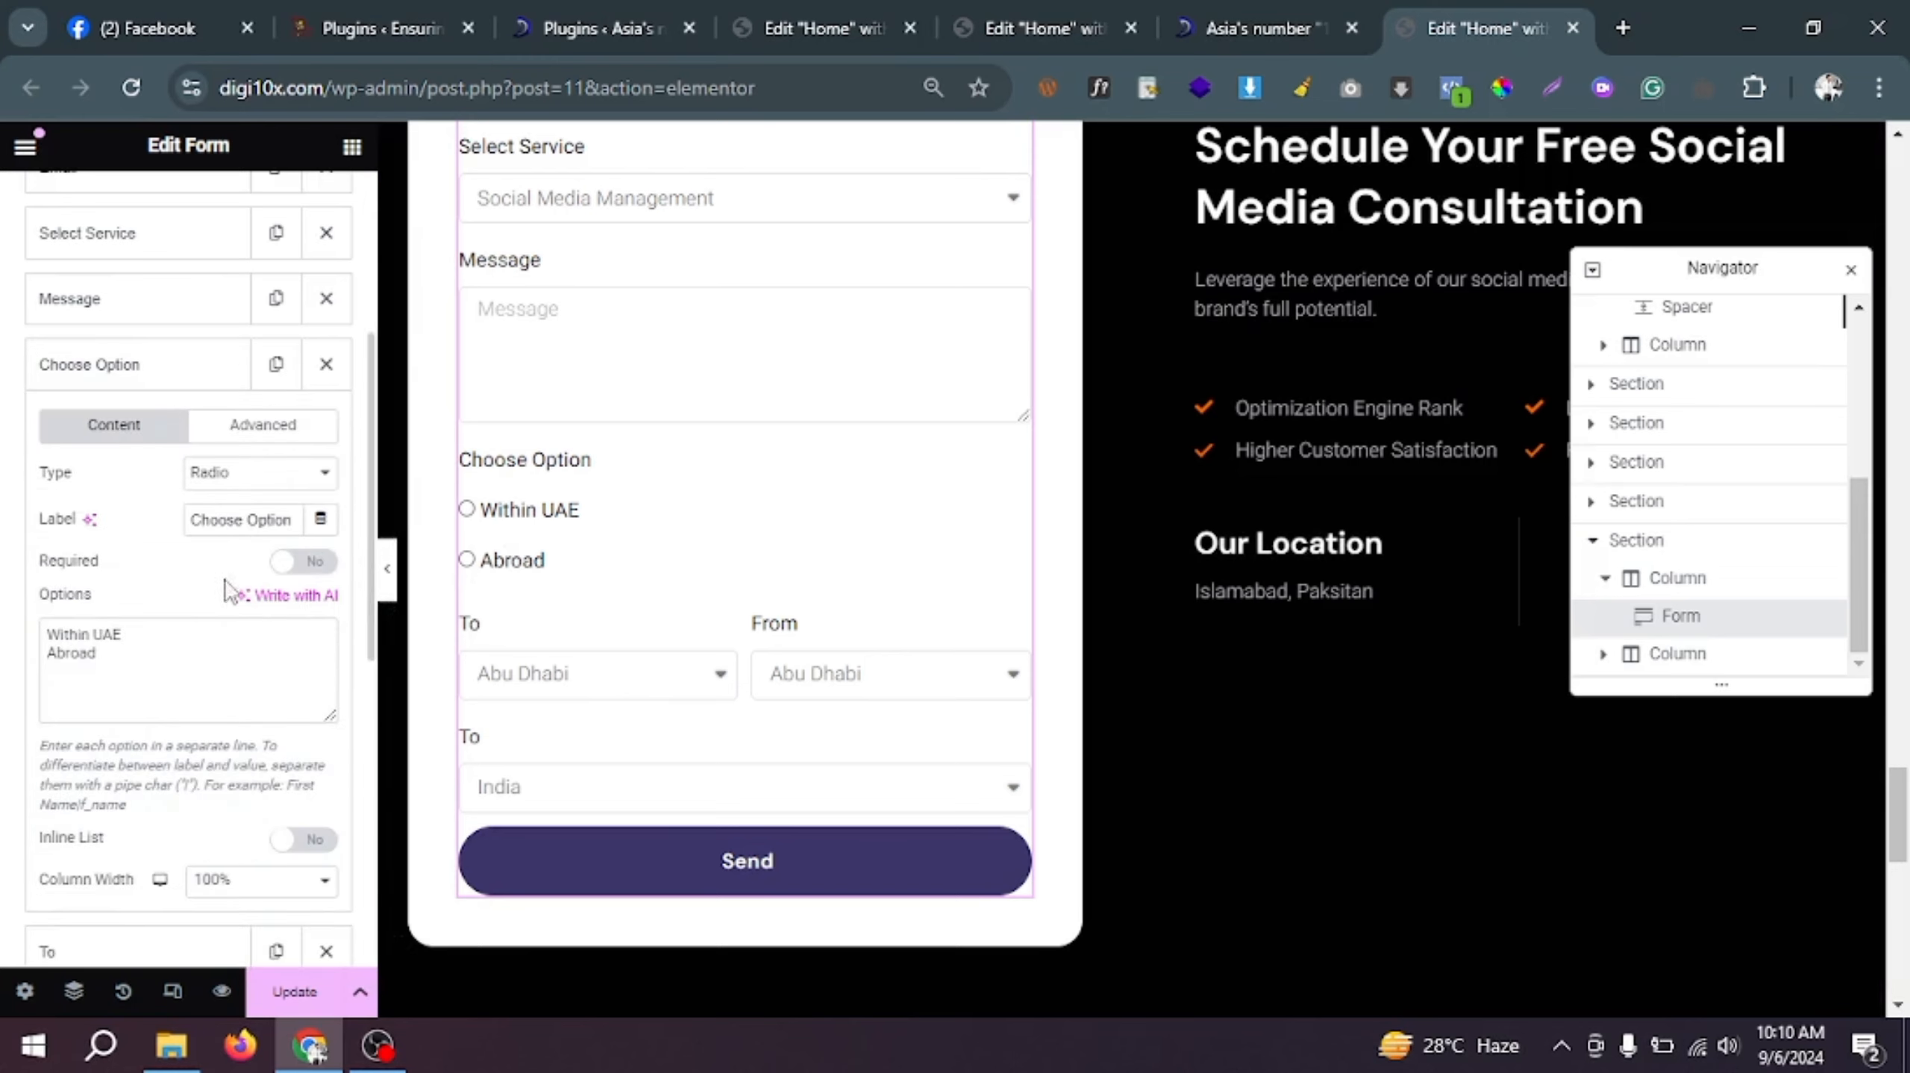
pyautogui.click(258, 425)
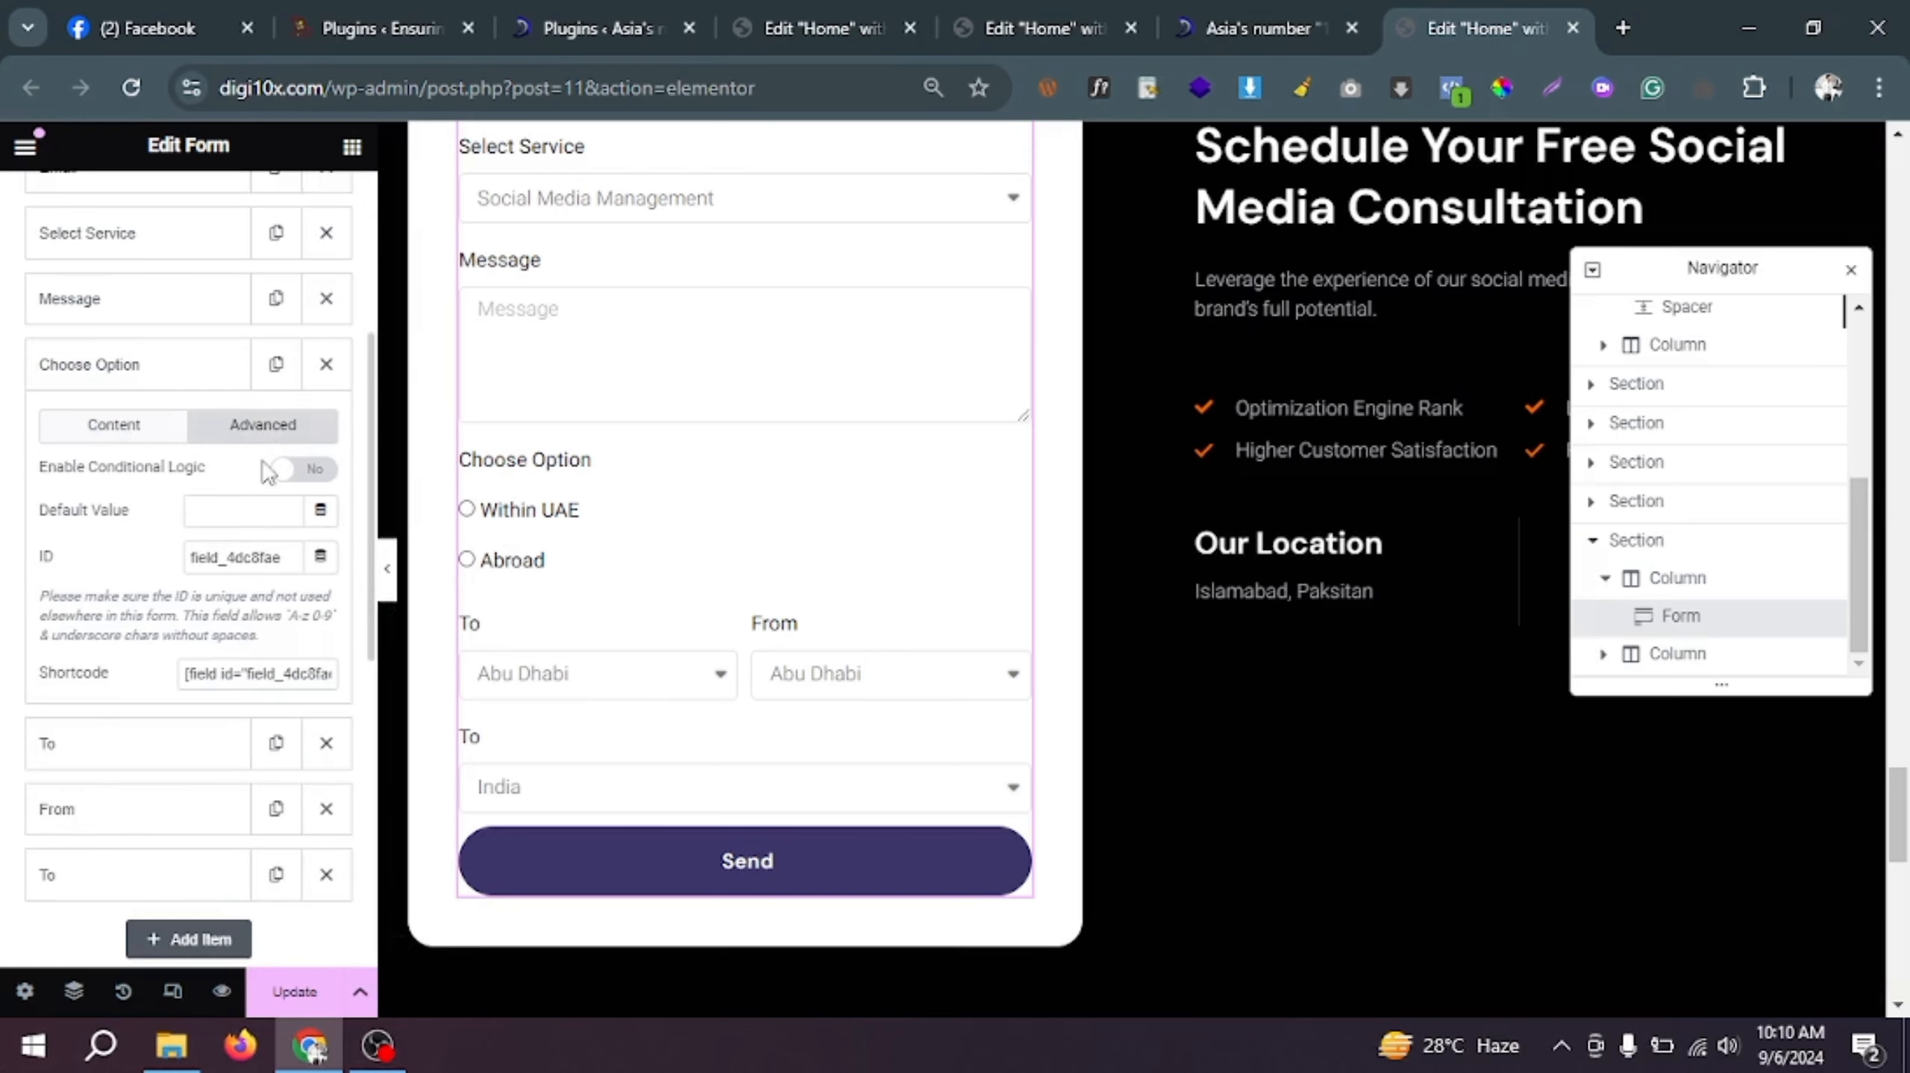
pyautogui.doubleClick(264, 552)
pyautogui.hotkey('ctrl', 'c')
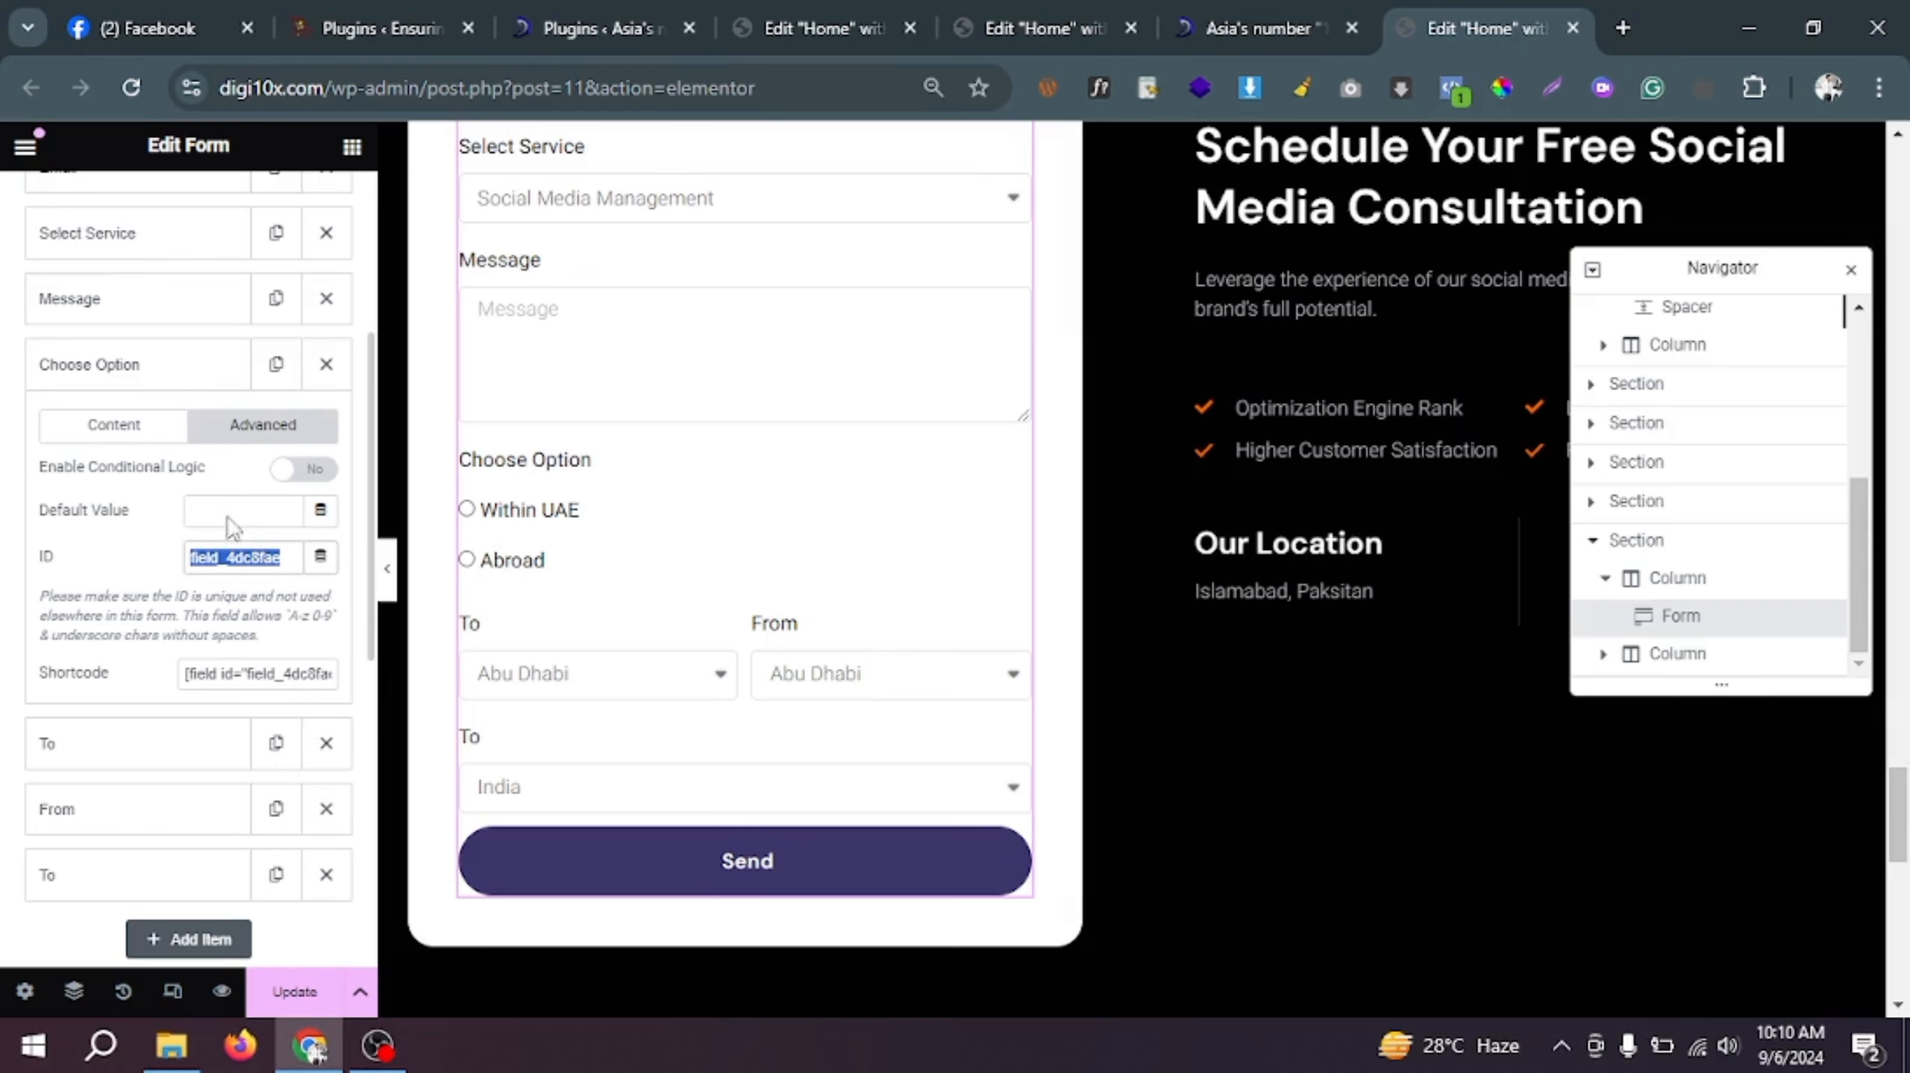
pyautogui.click(115, 364)
# Step: Enable conditional logic for the second To field and paste field_4dc8fae as the Field ID of its first condition
pyautogui.click(134, 570)
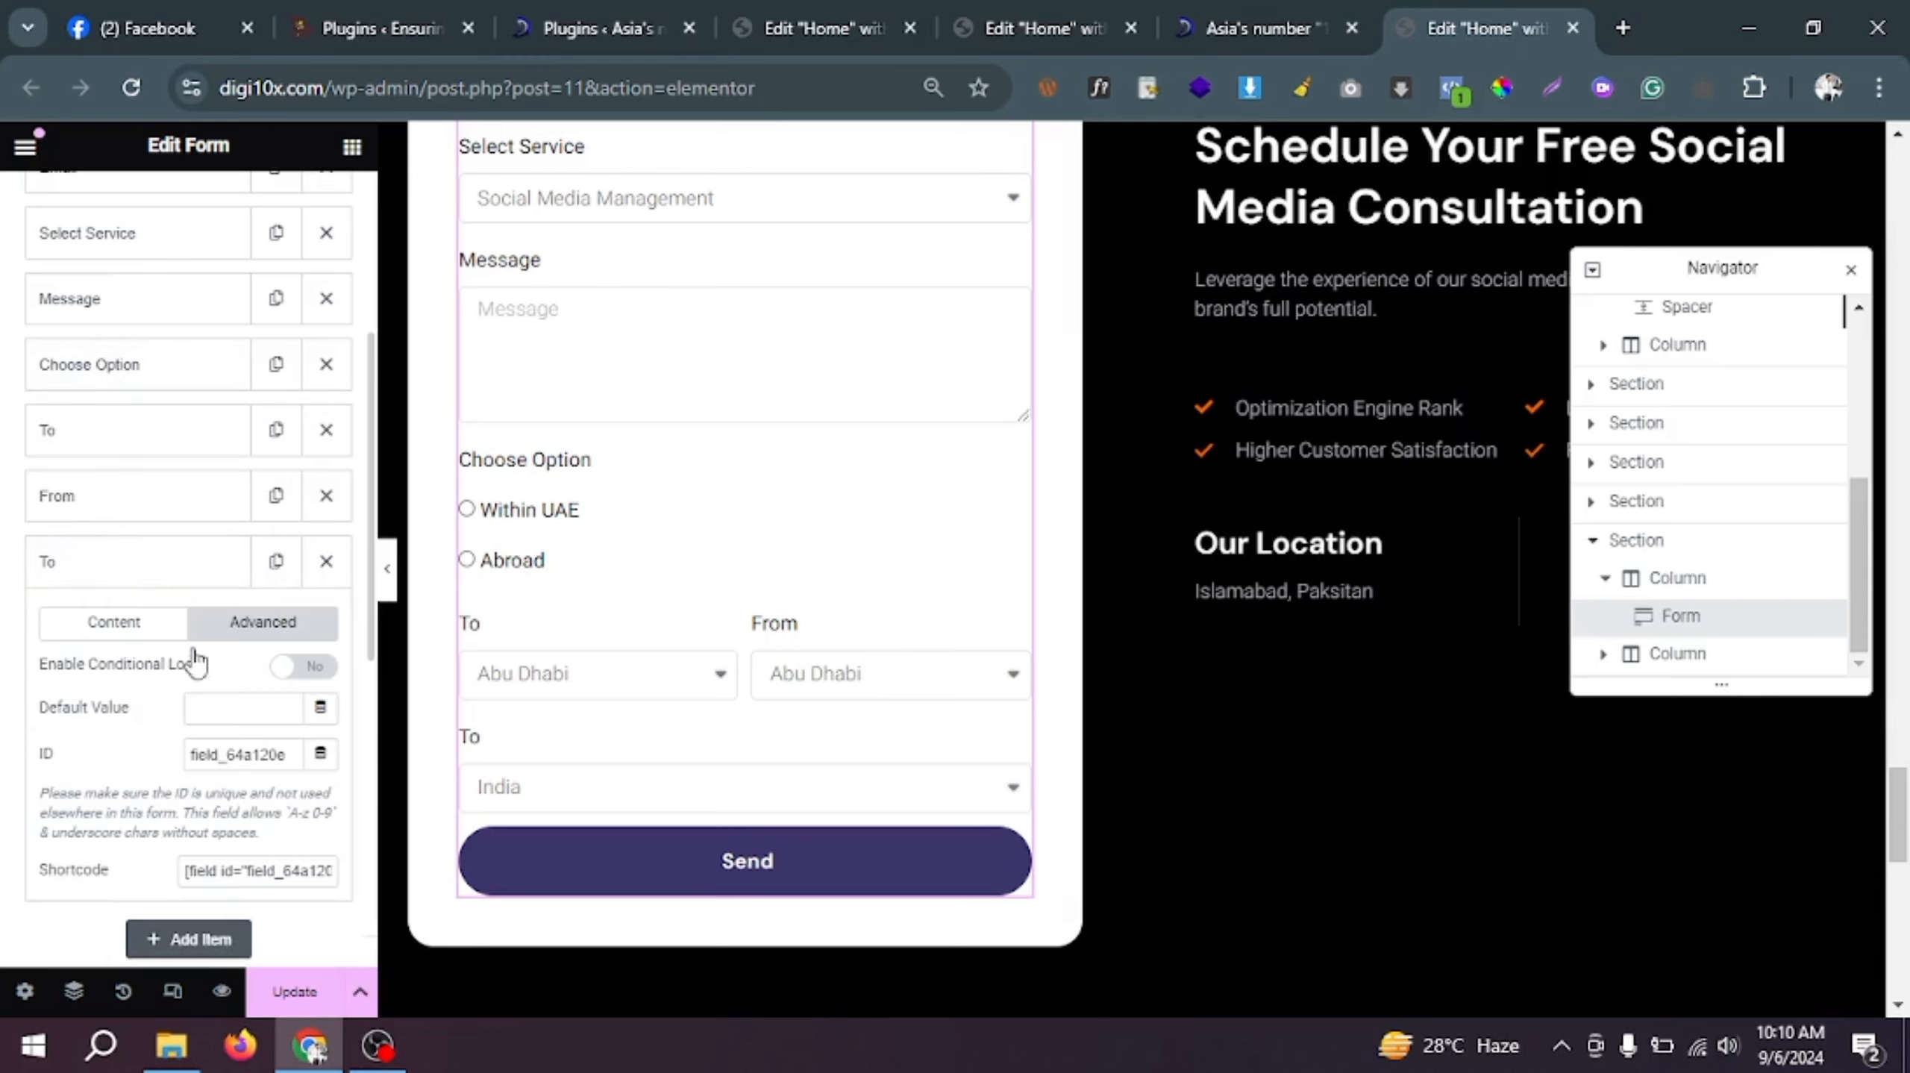
pyautogui.click(314, 667)
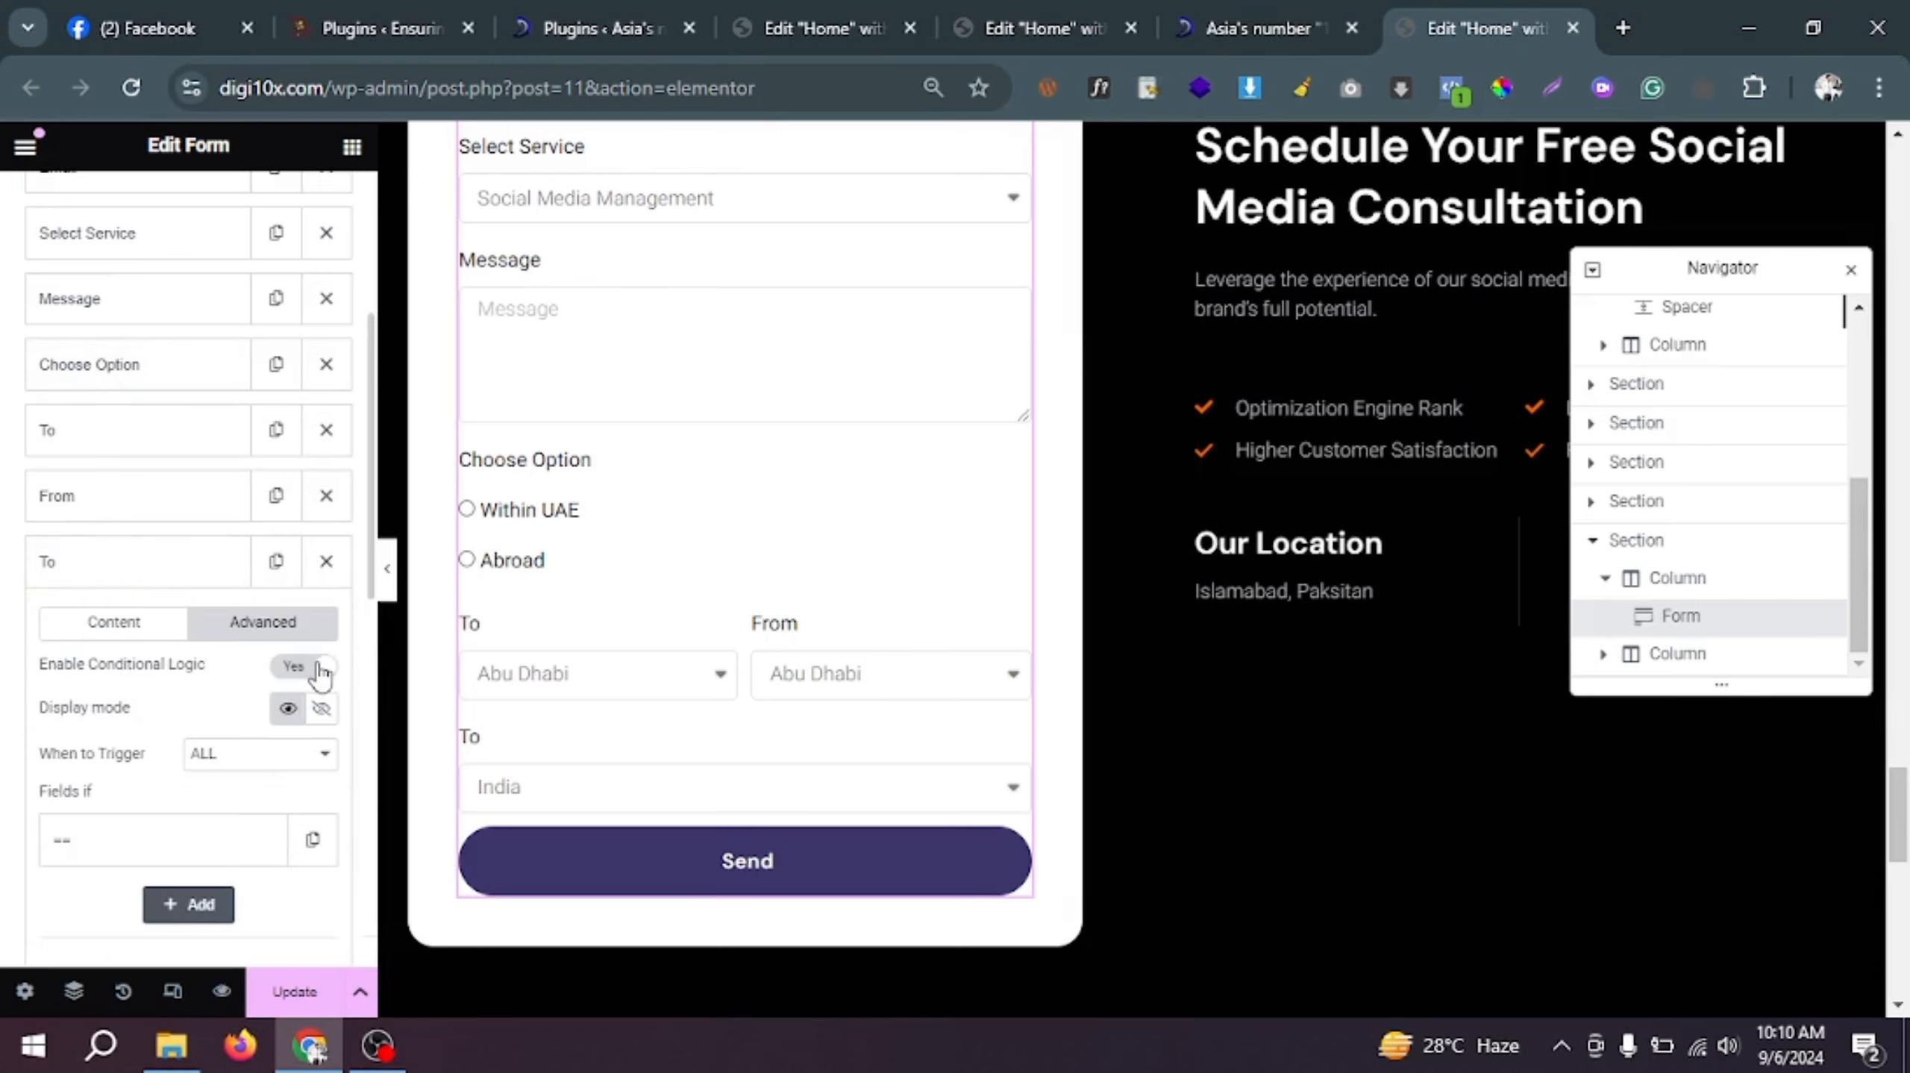
pyautogui.scroll(-2, 212, 692)
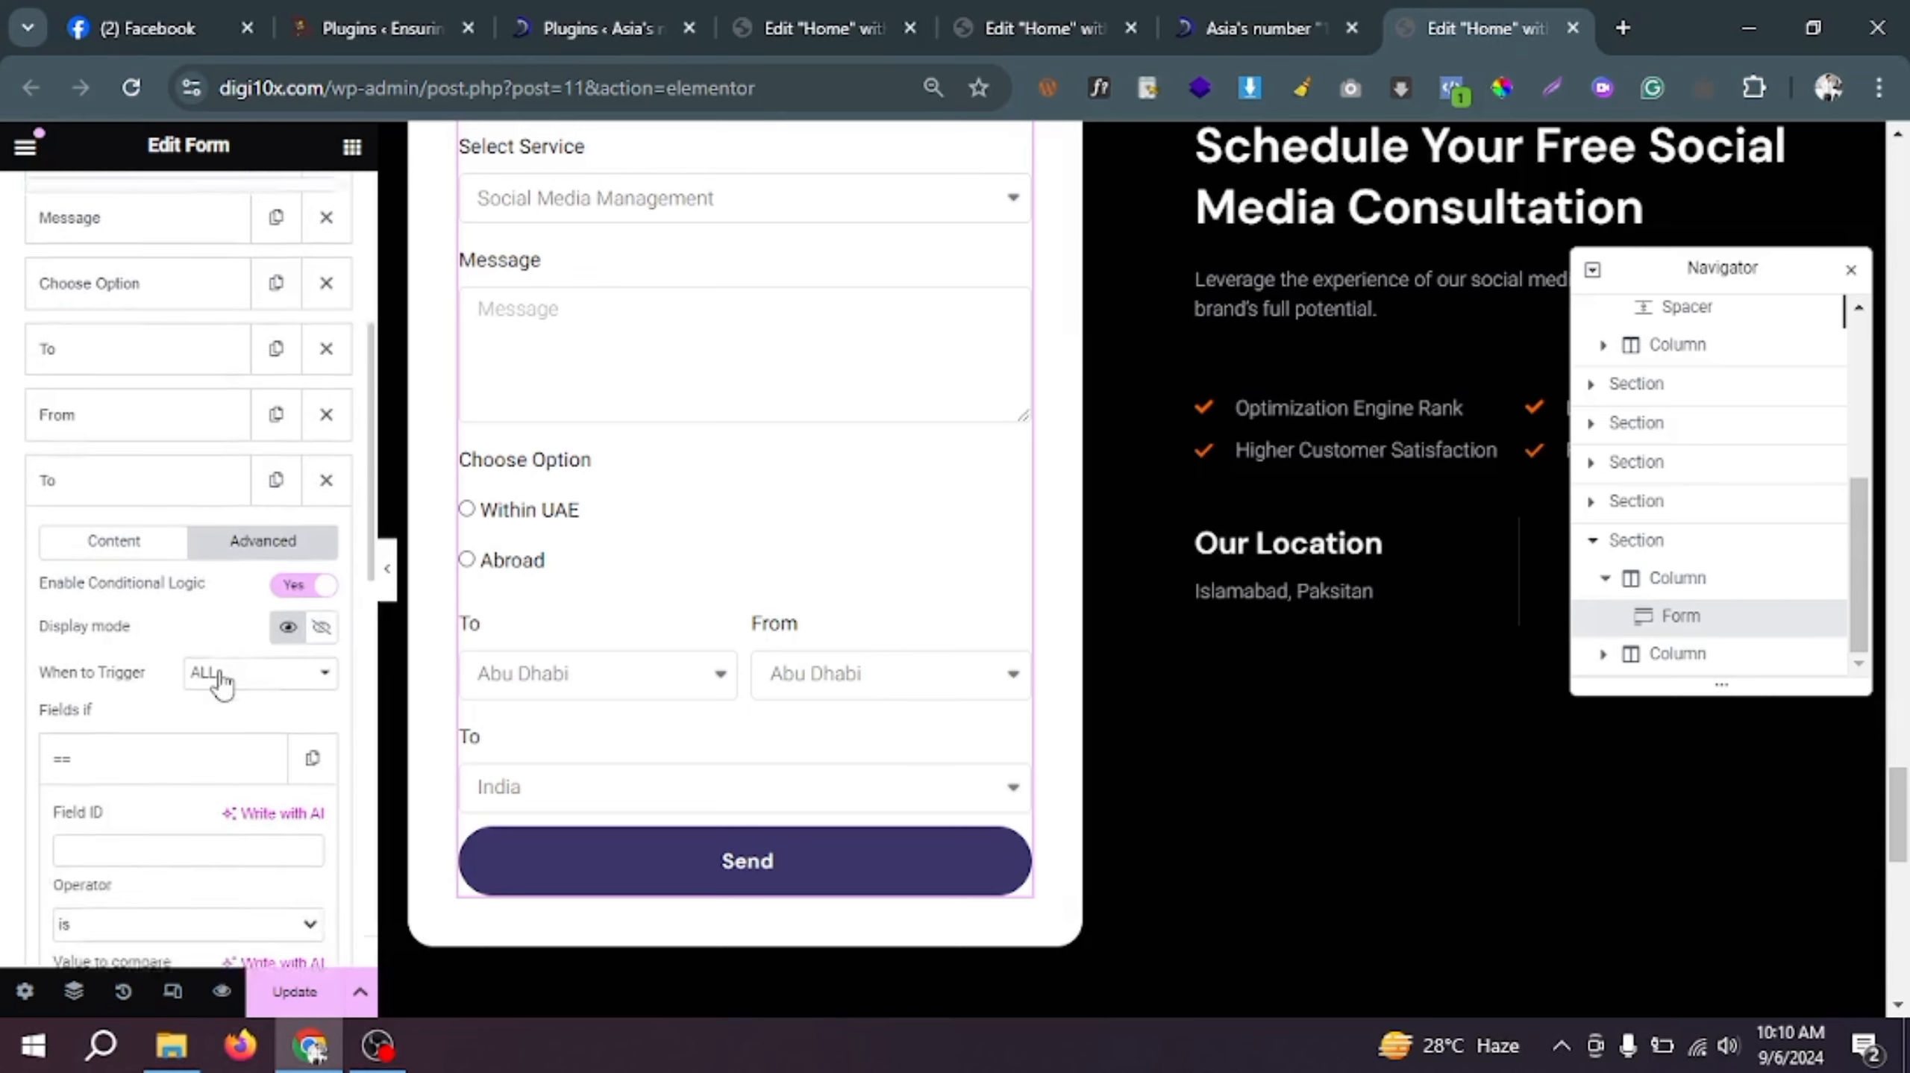
pyautogui.click(191, 772)
pyautogui.hotkey('ctrl', 'v')
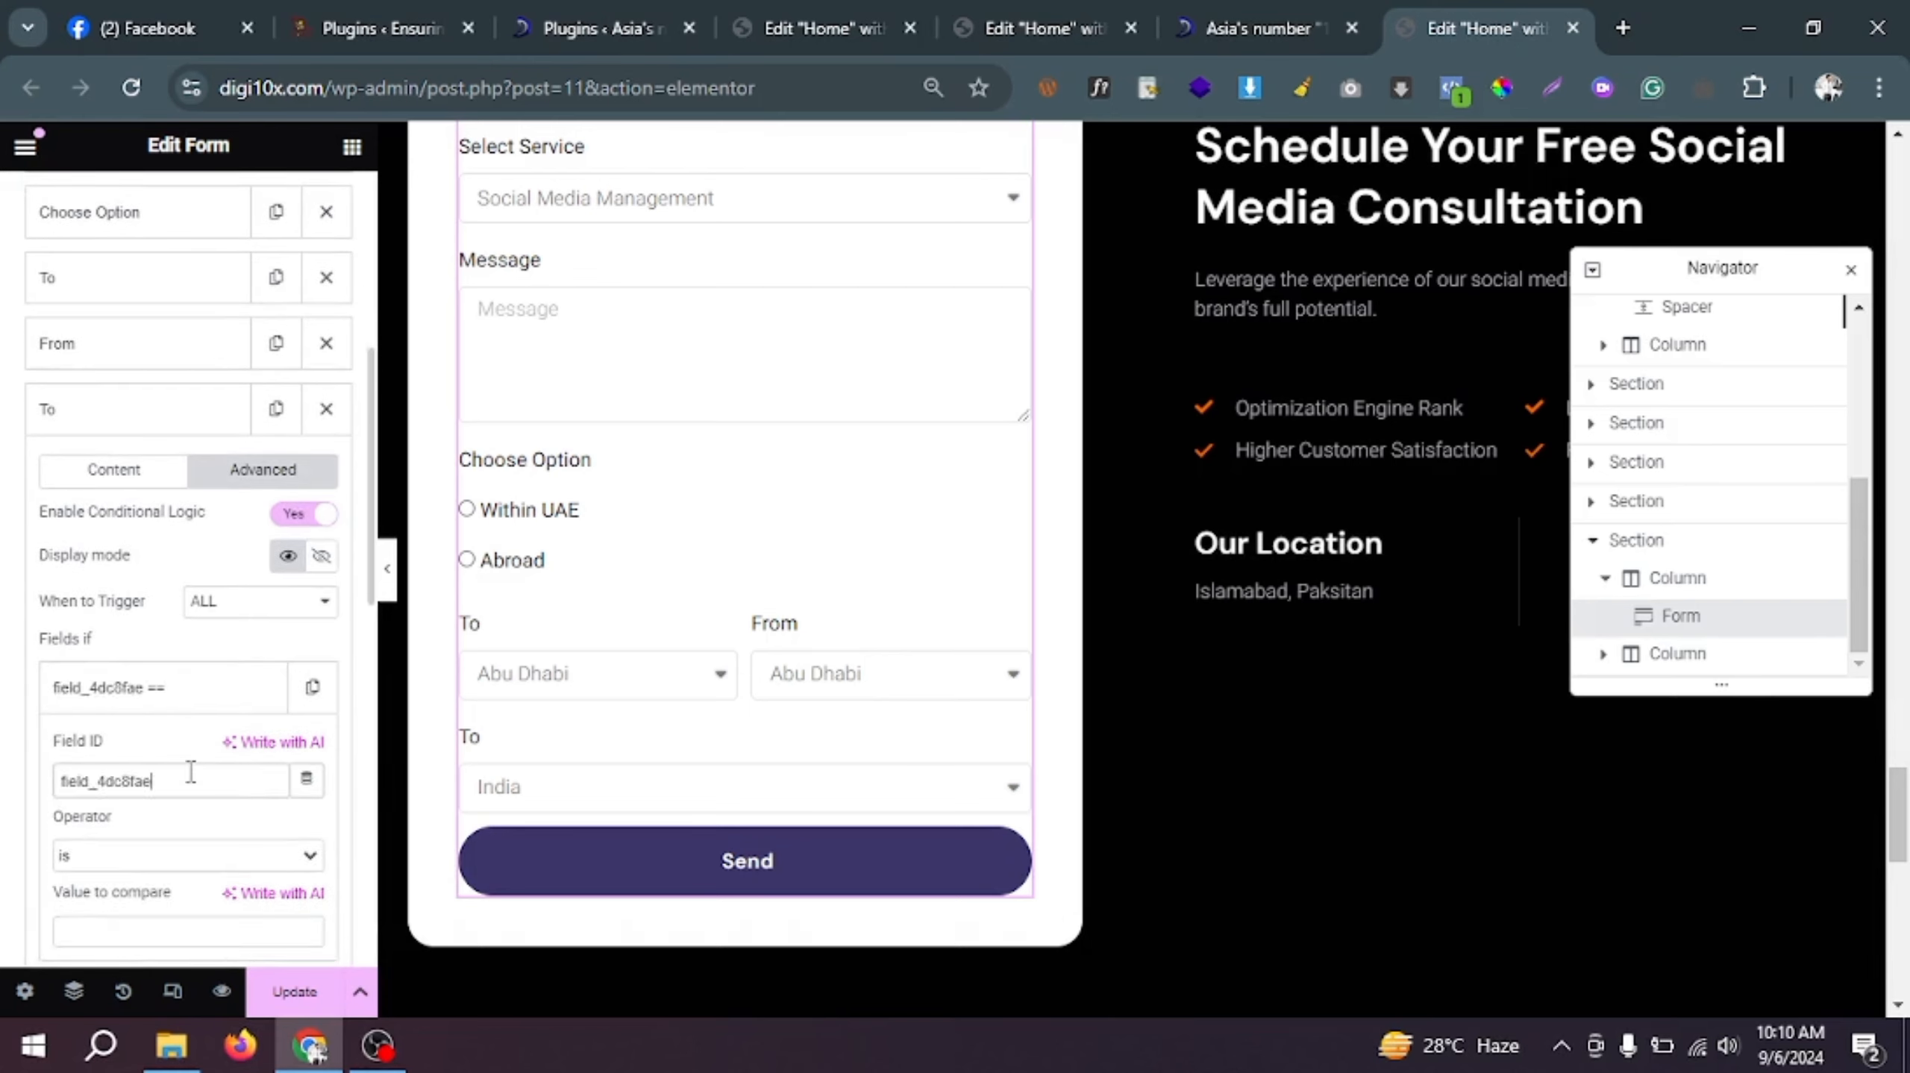
# Step: Copy the "Abroad" option text from the Choose Option field and enter it as the second To field's condition value to compare
pyautogui.scroll(-1, 188, 772)
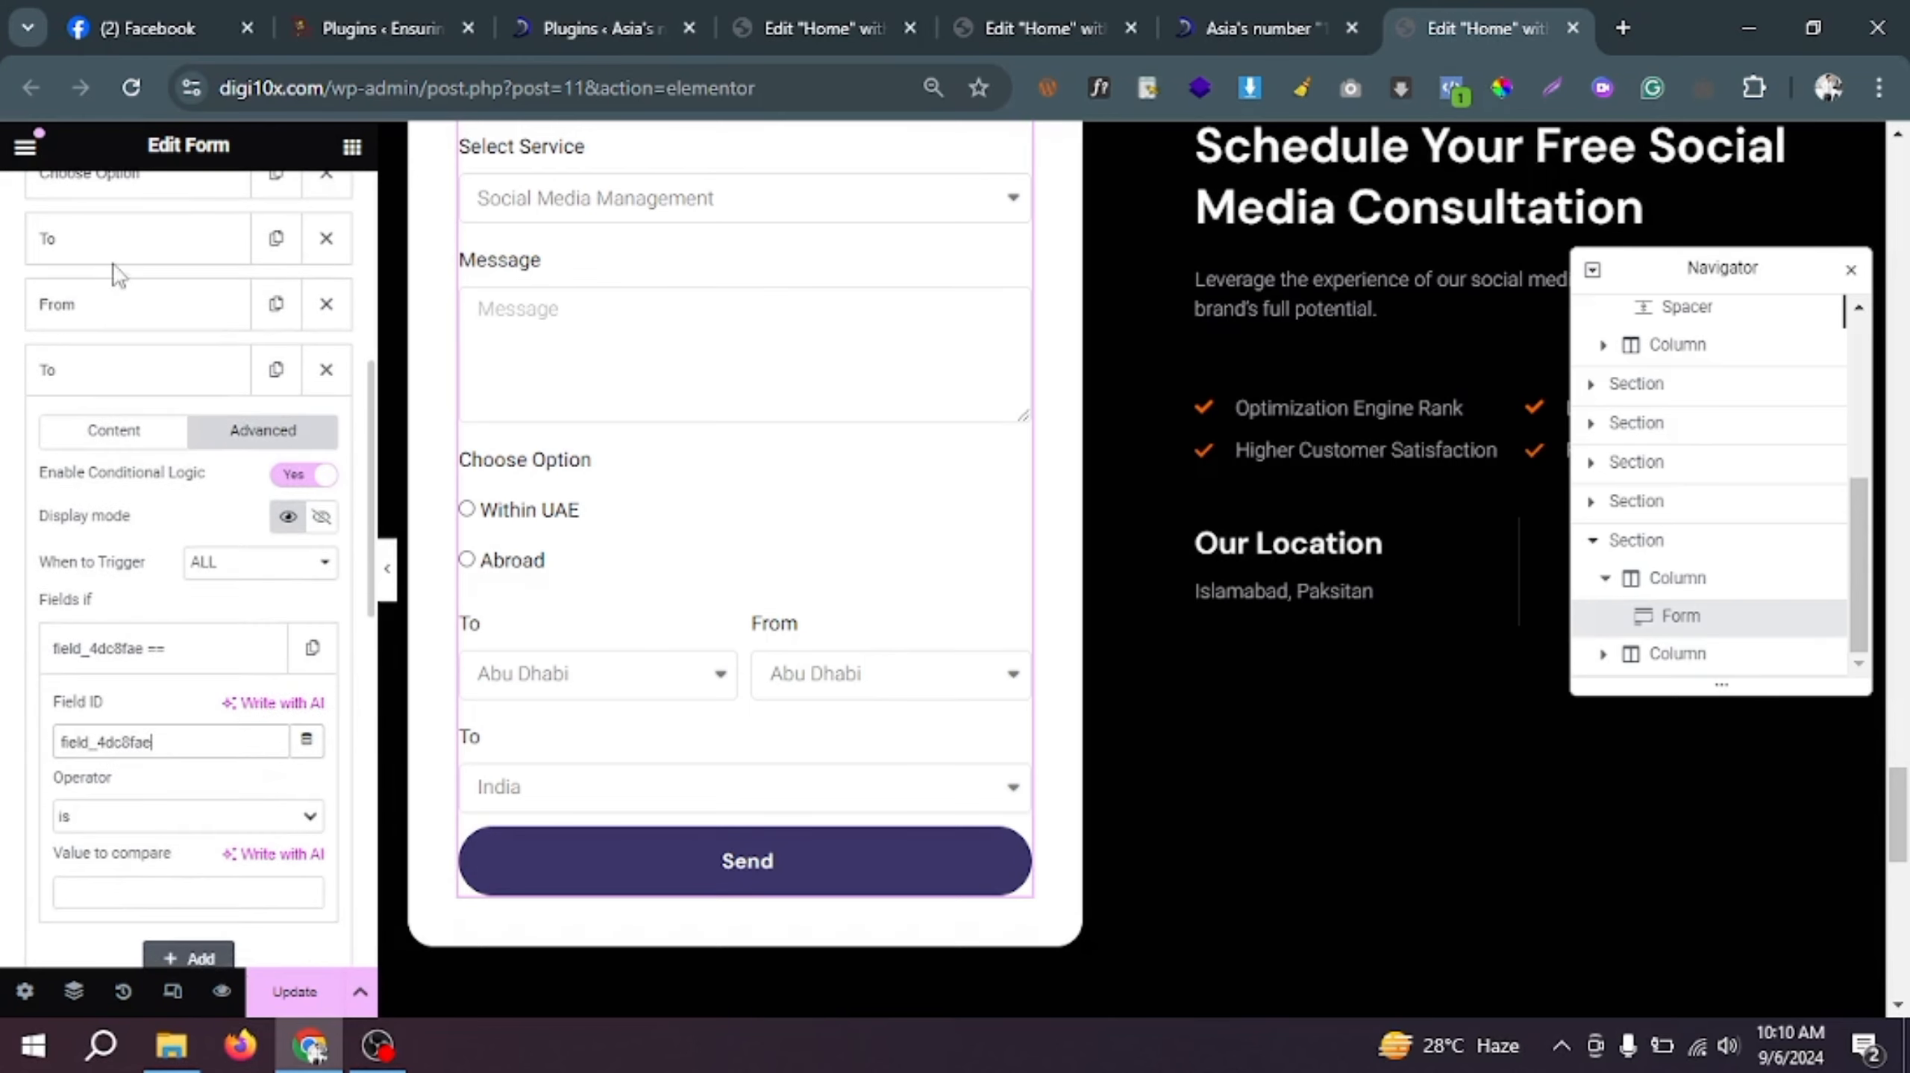
pyautogui.click(114, 242)
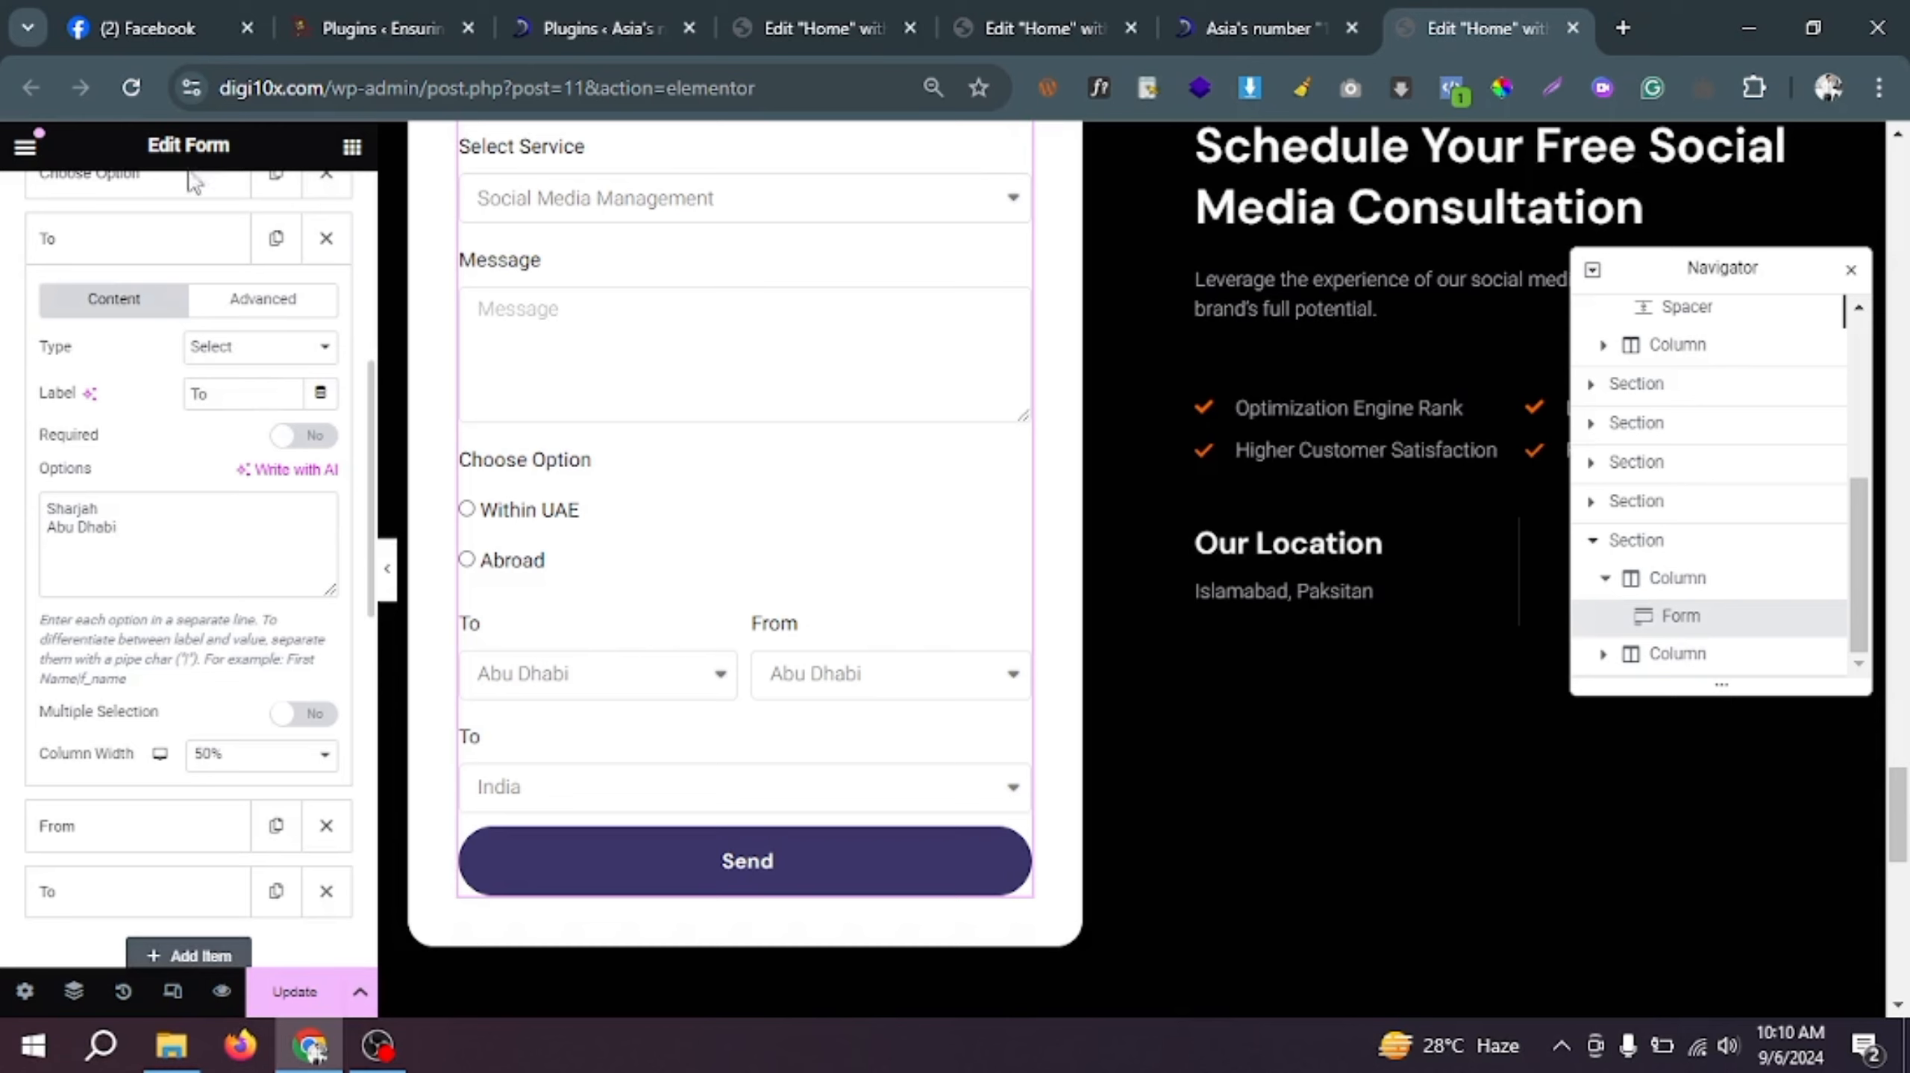
pyautogui.click(166, 199)
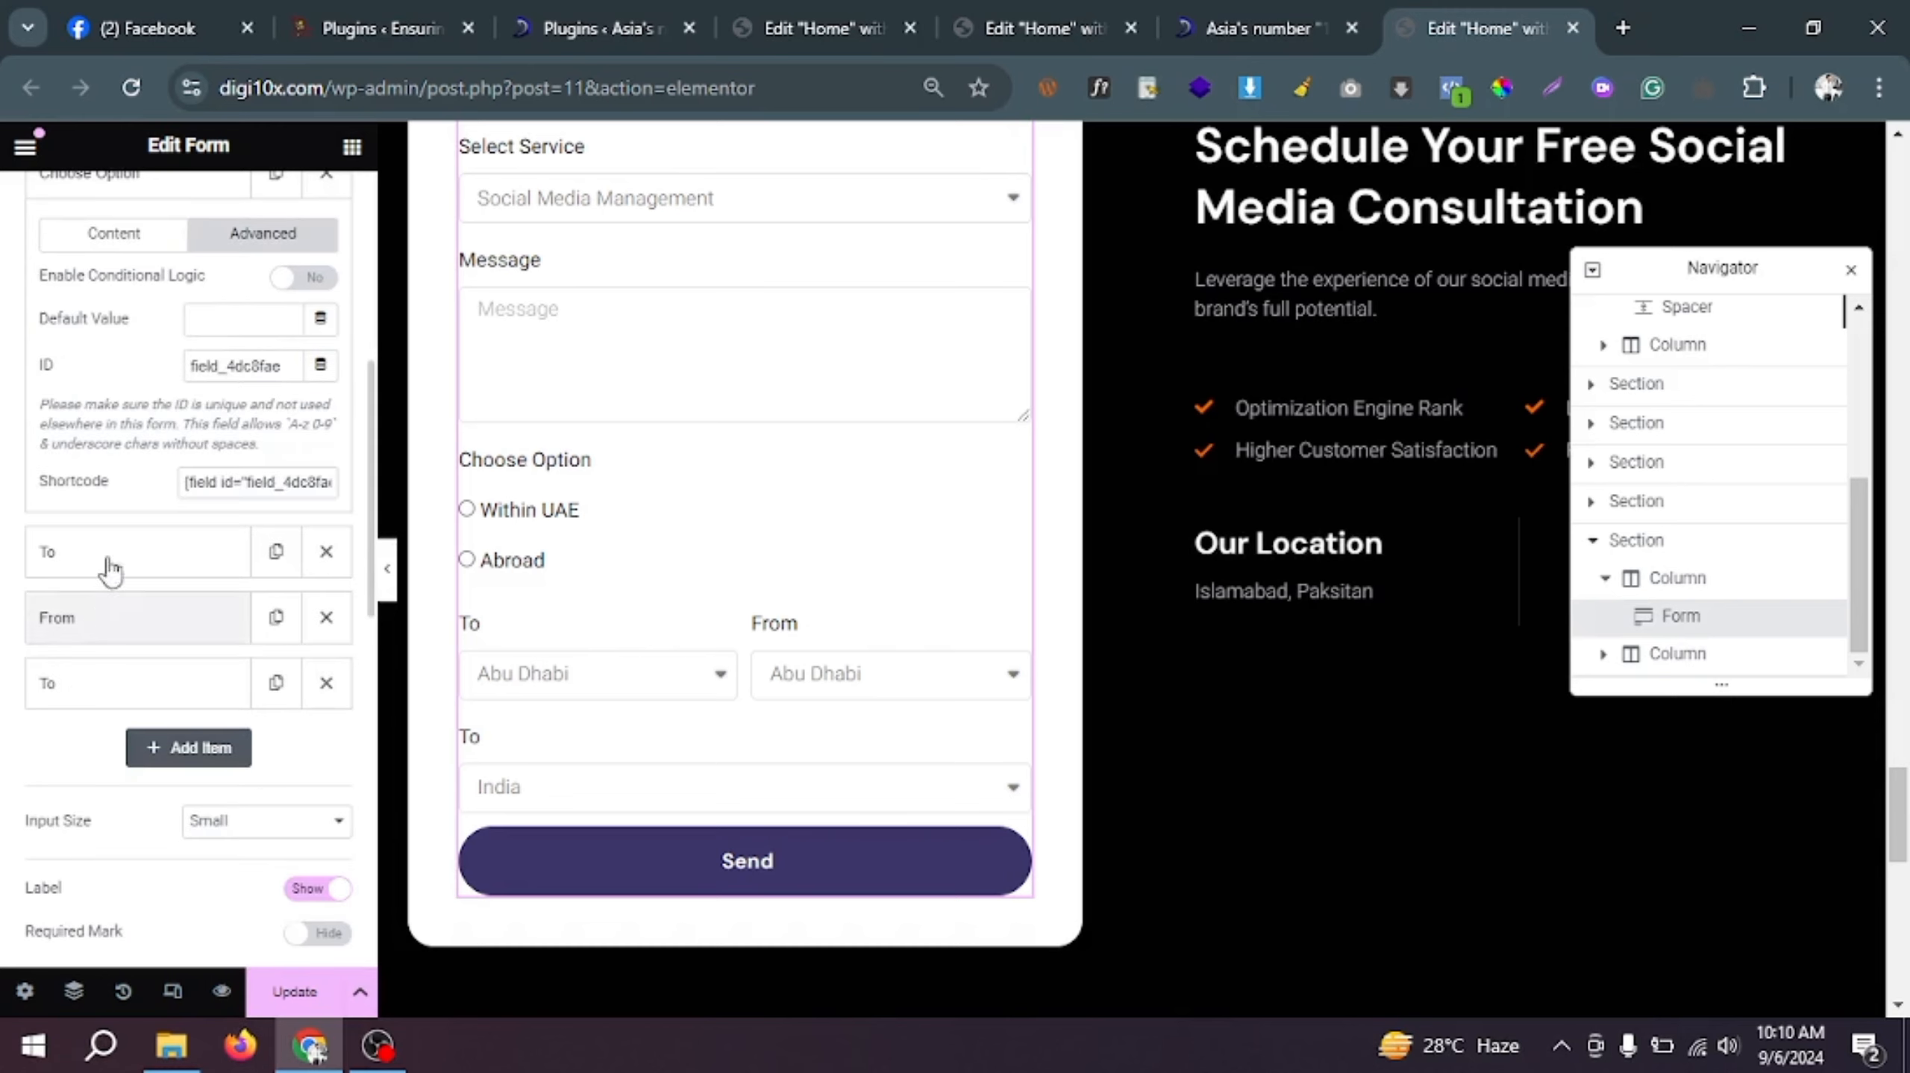
pyautogui.click(131, 237)
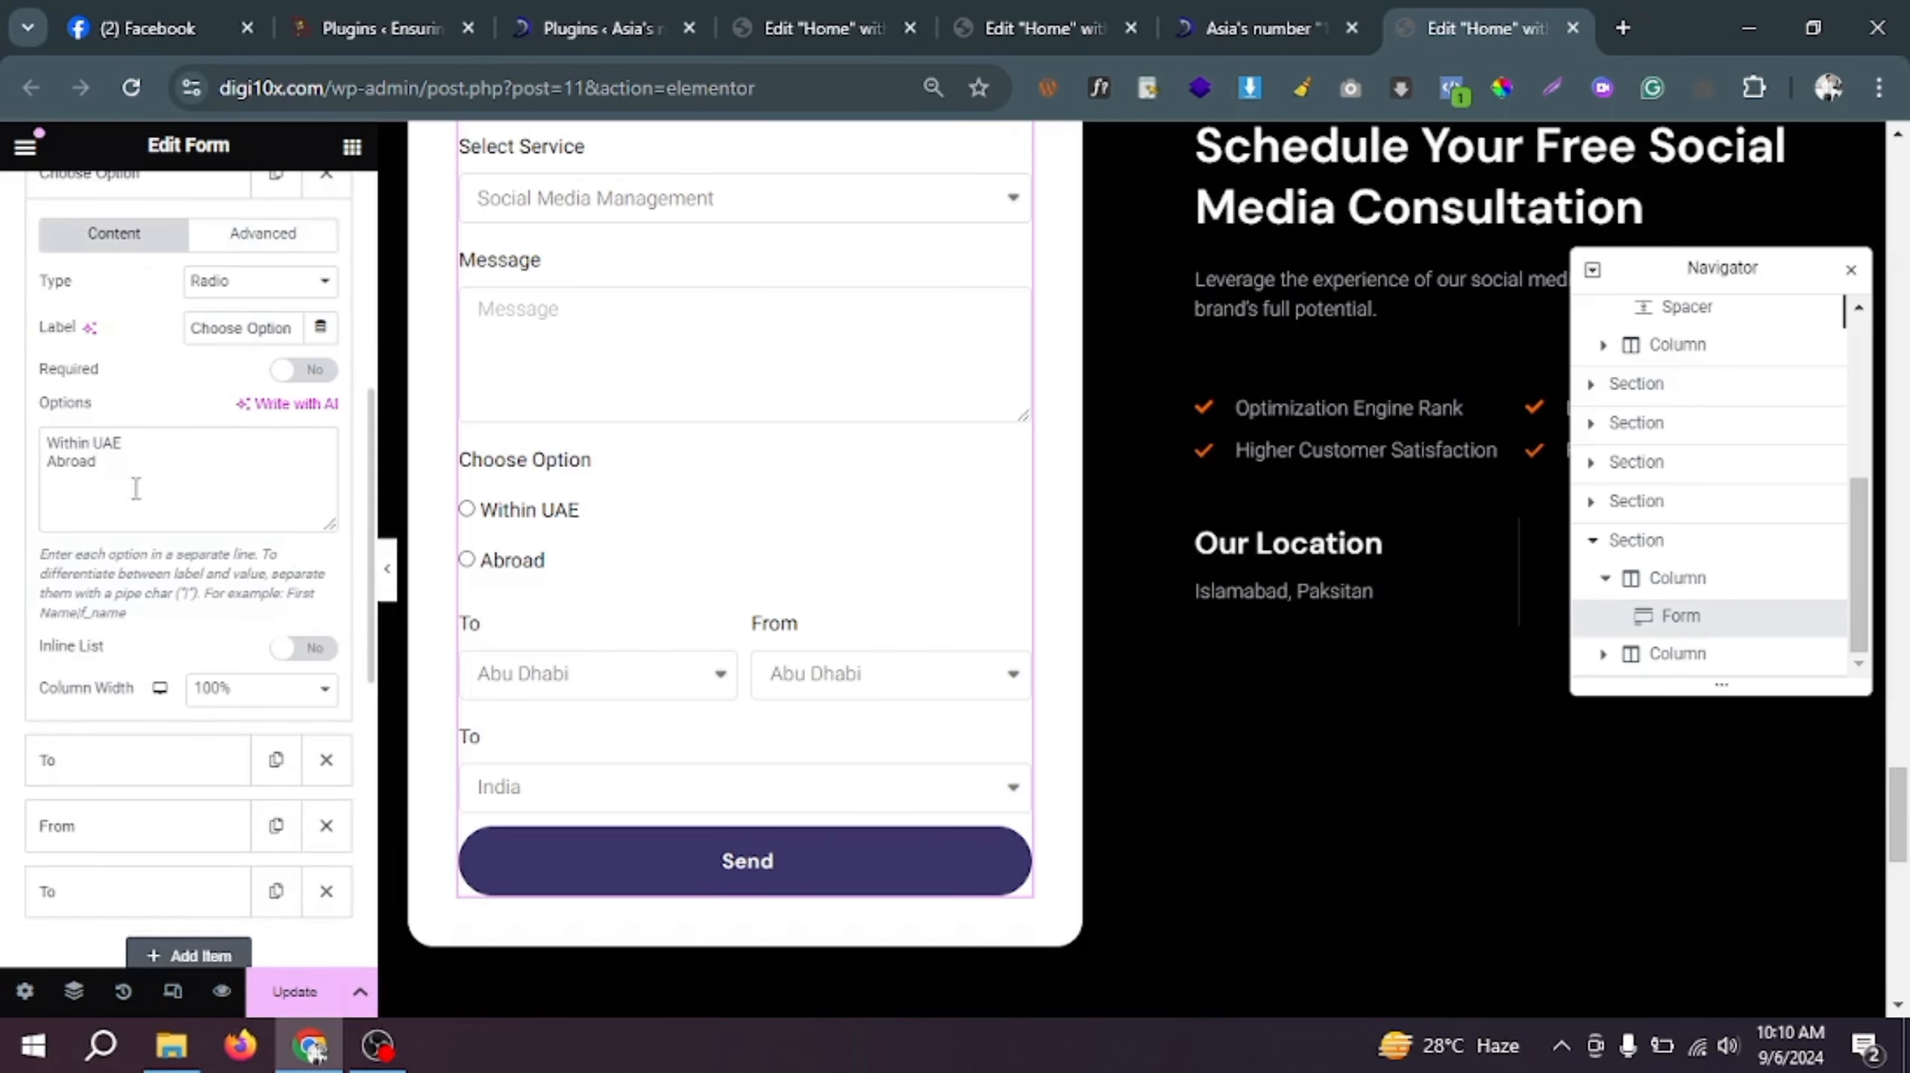
pyautogui.moveTo(107, 461); pyautogui.dragTo(56, 465)
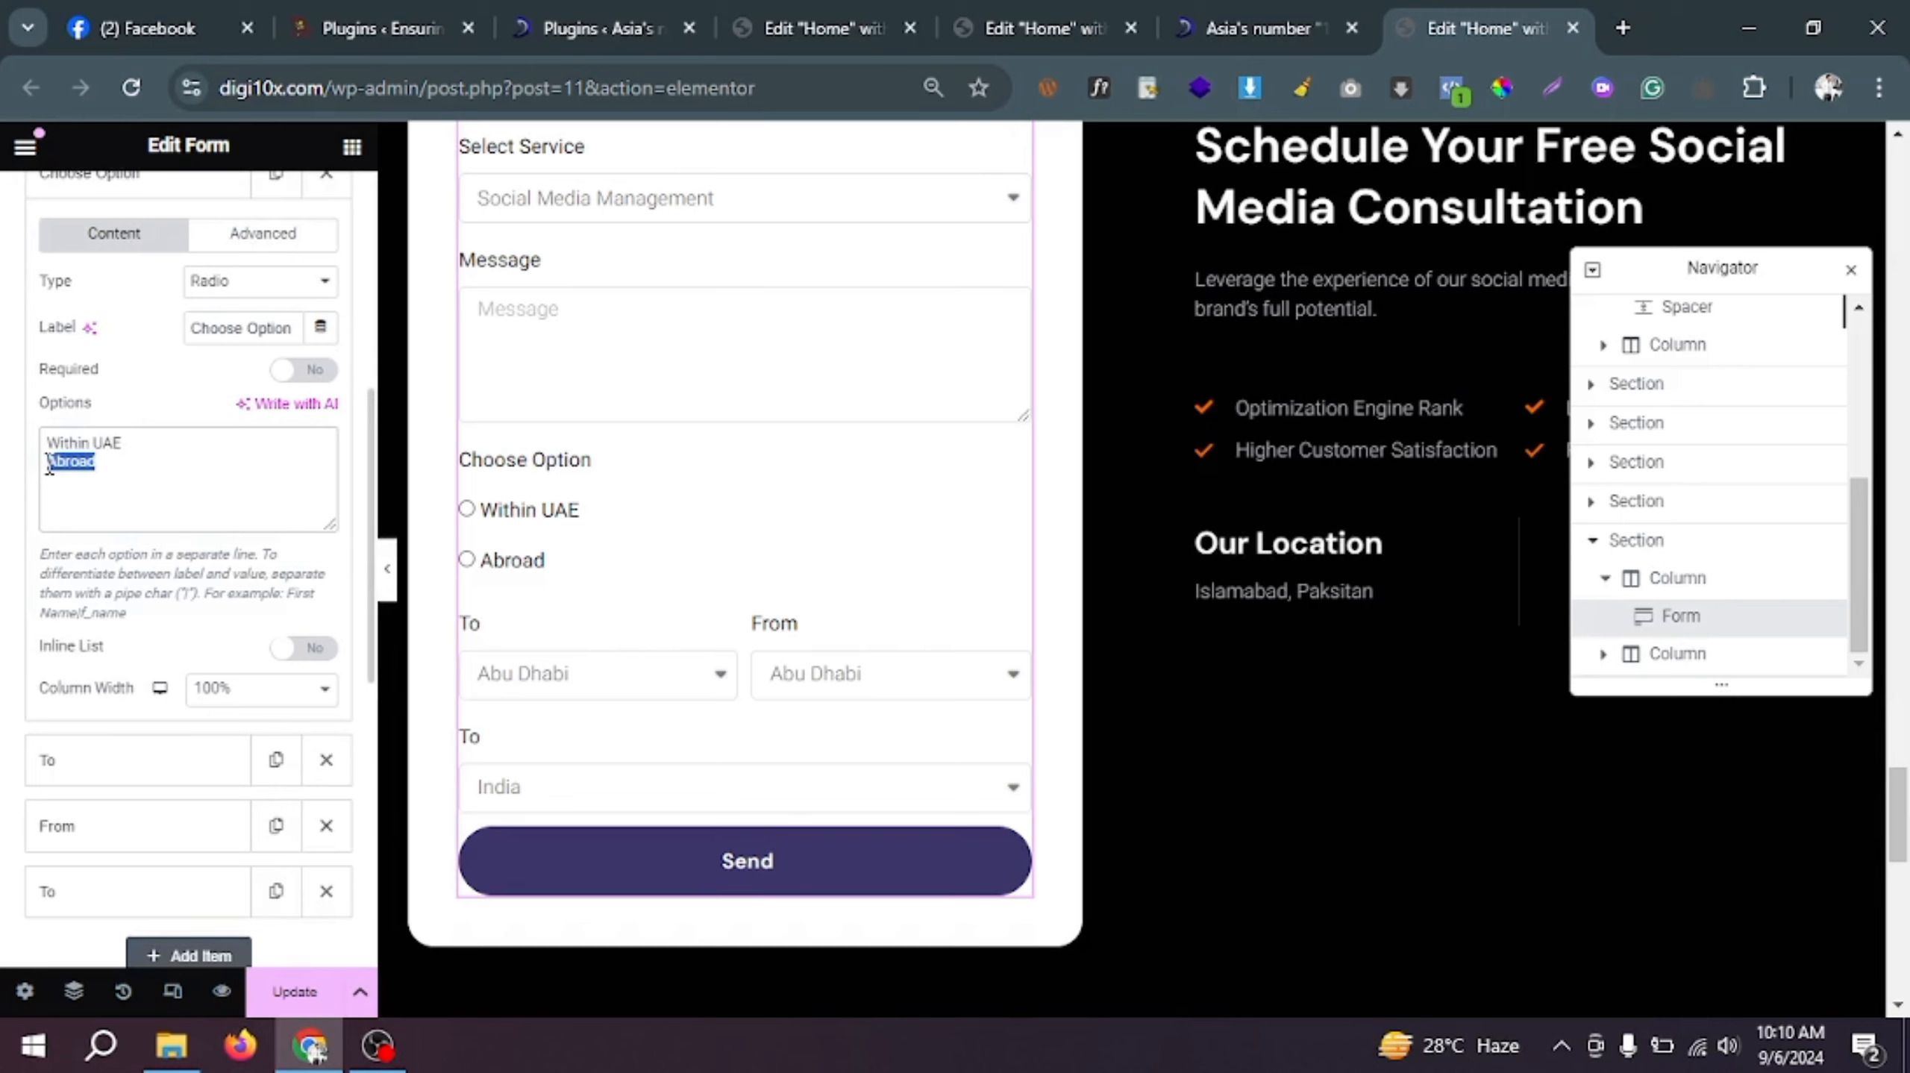
pyautogui.click(183, 188)
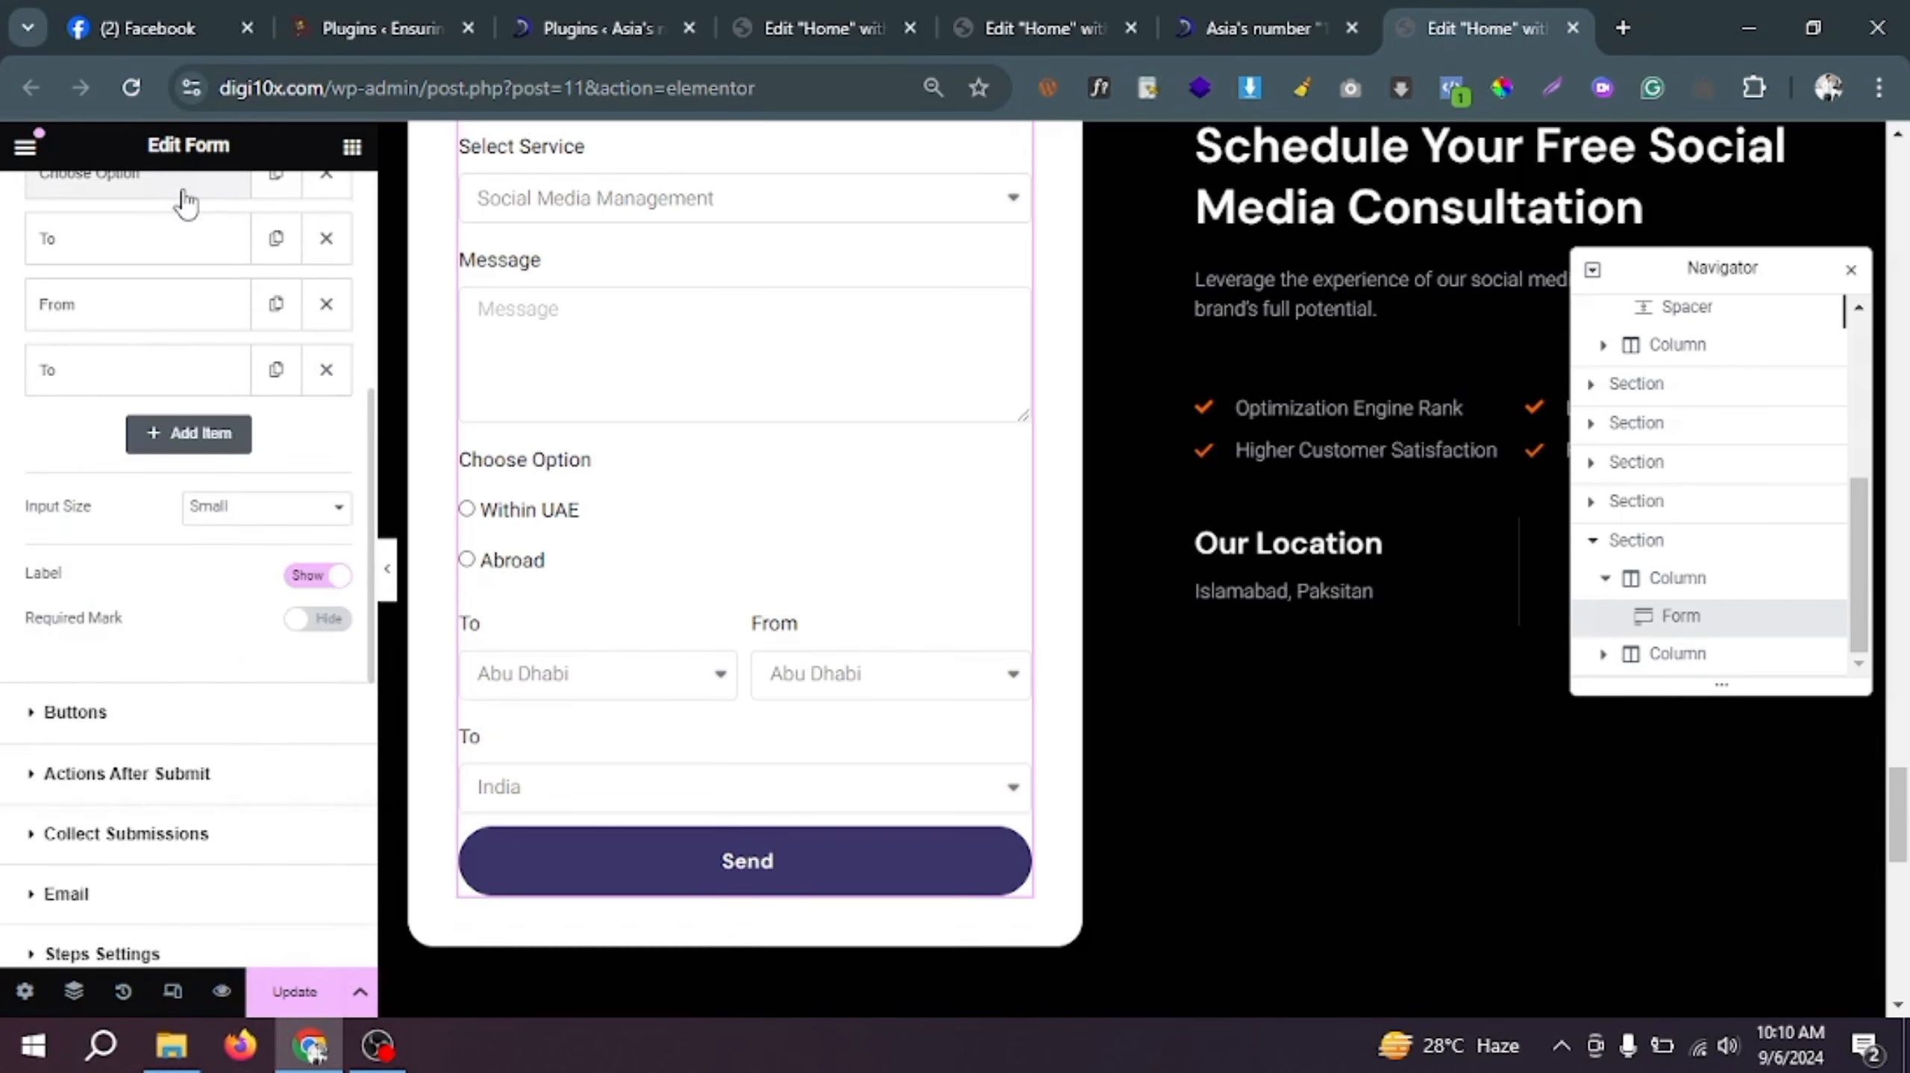
pyautogui.click(149, 387)
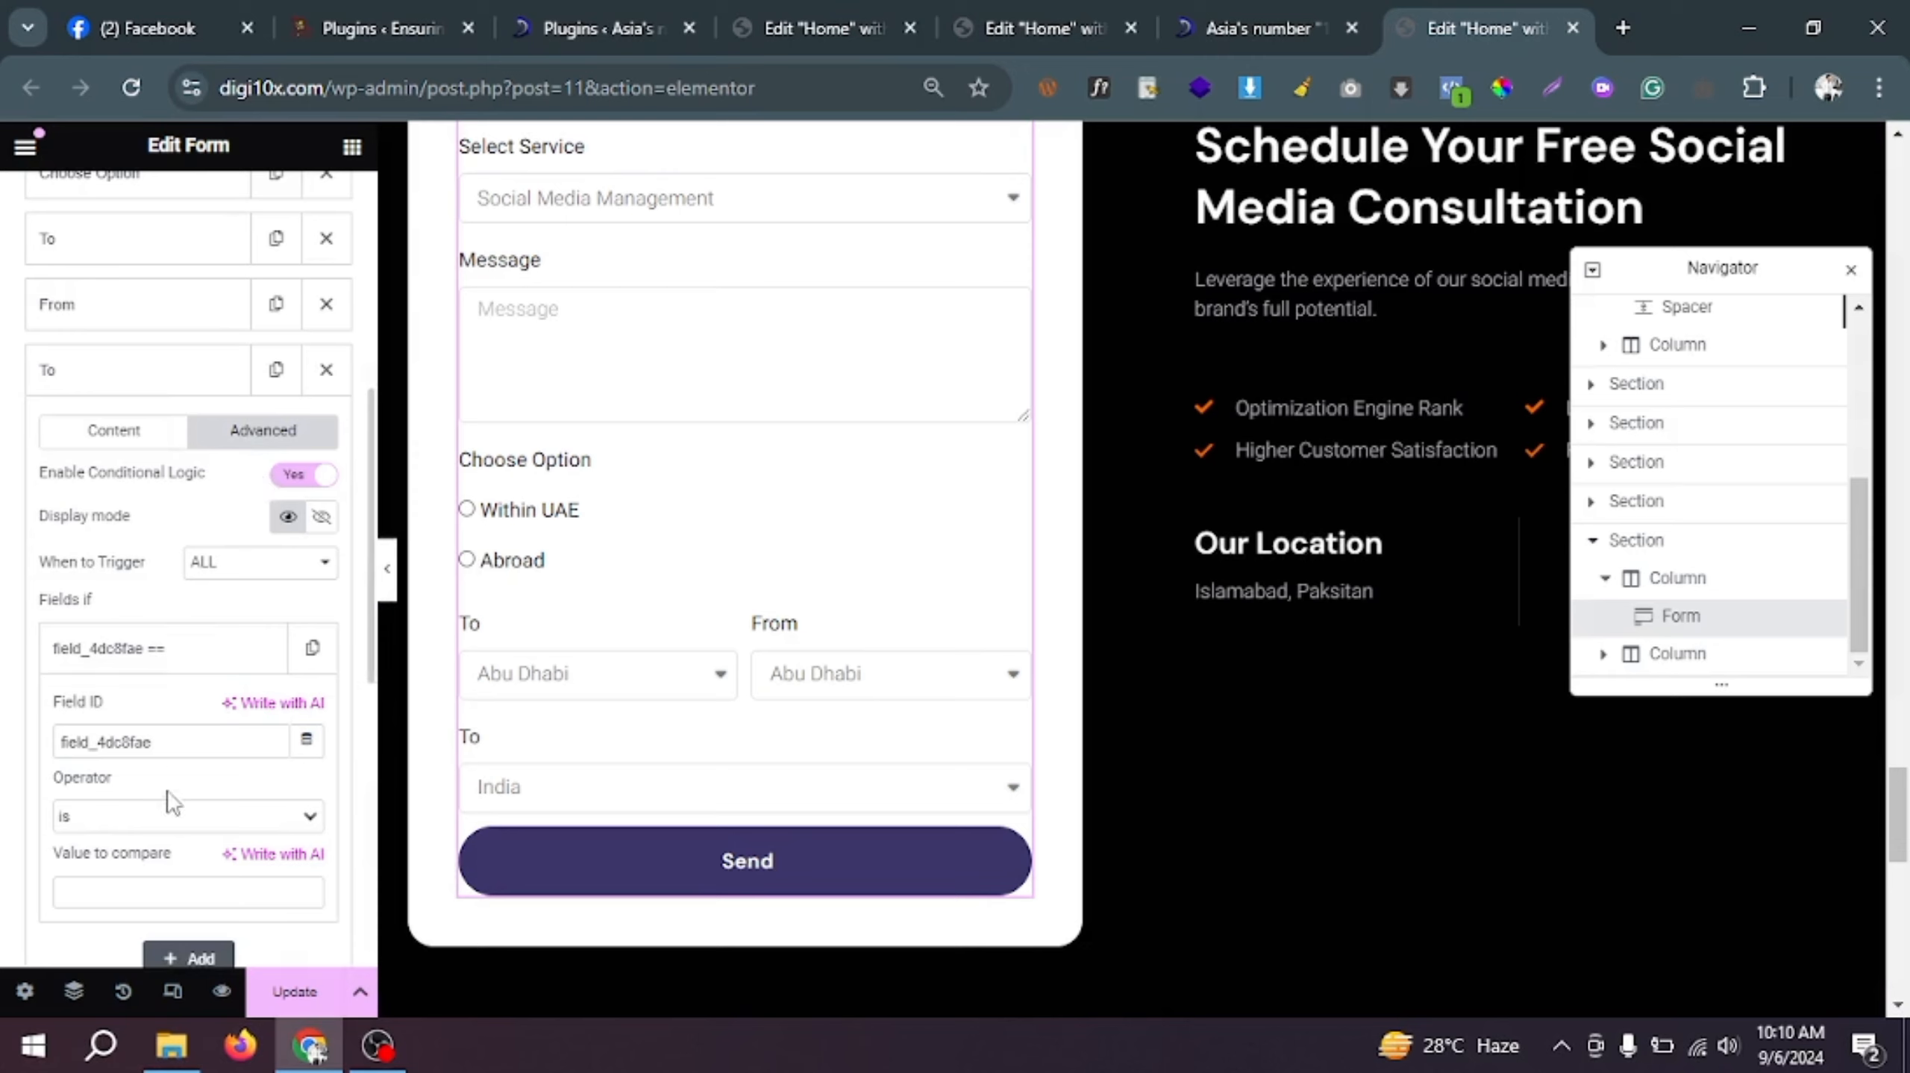
pyautogui.write('Abroad')
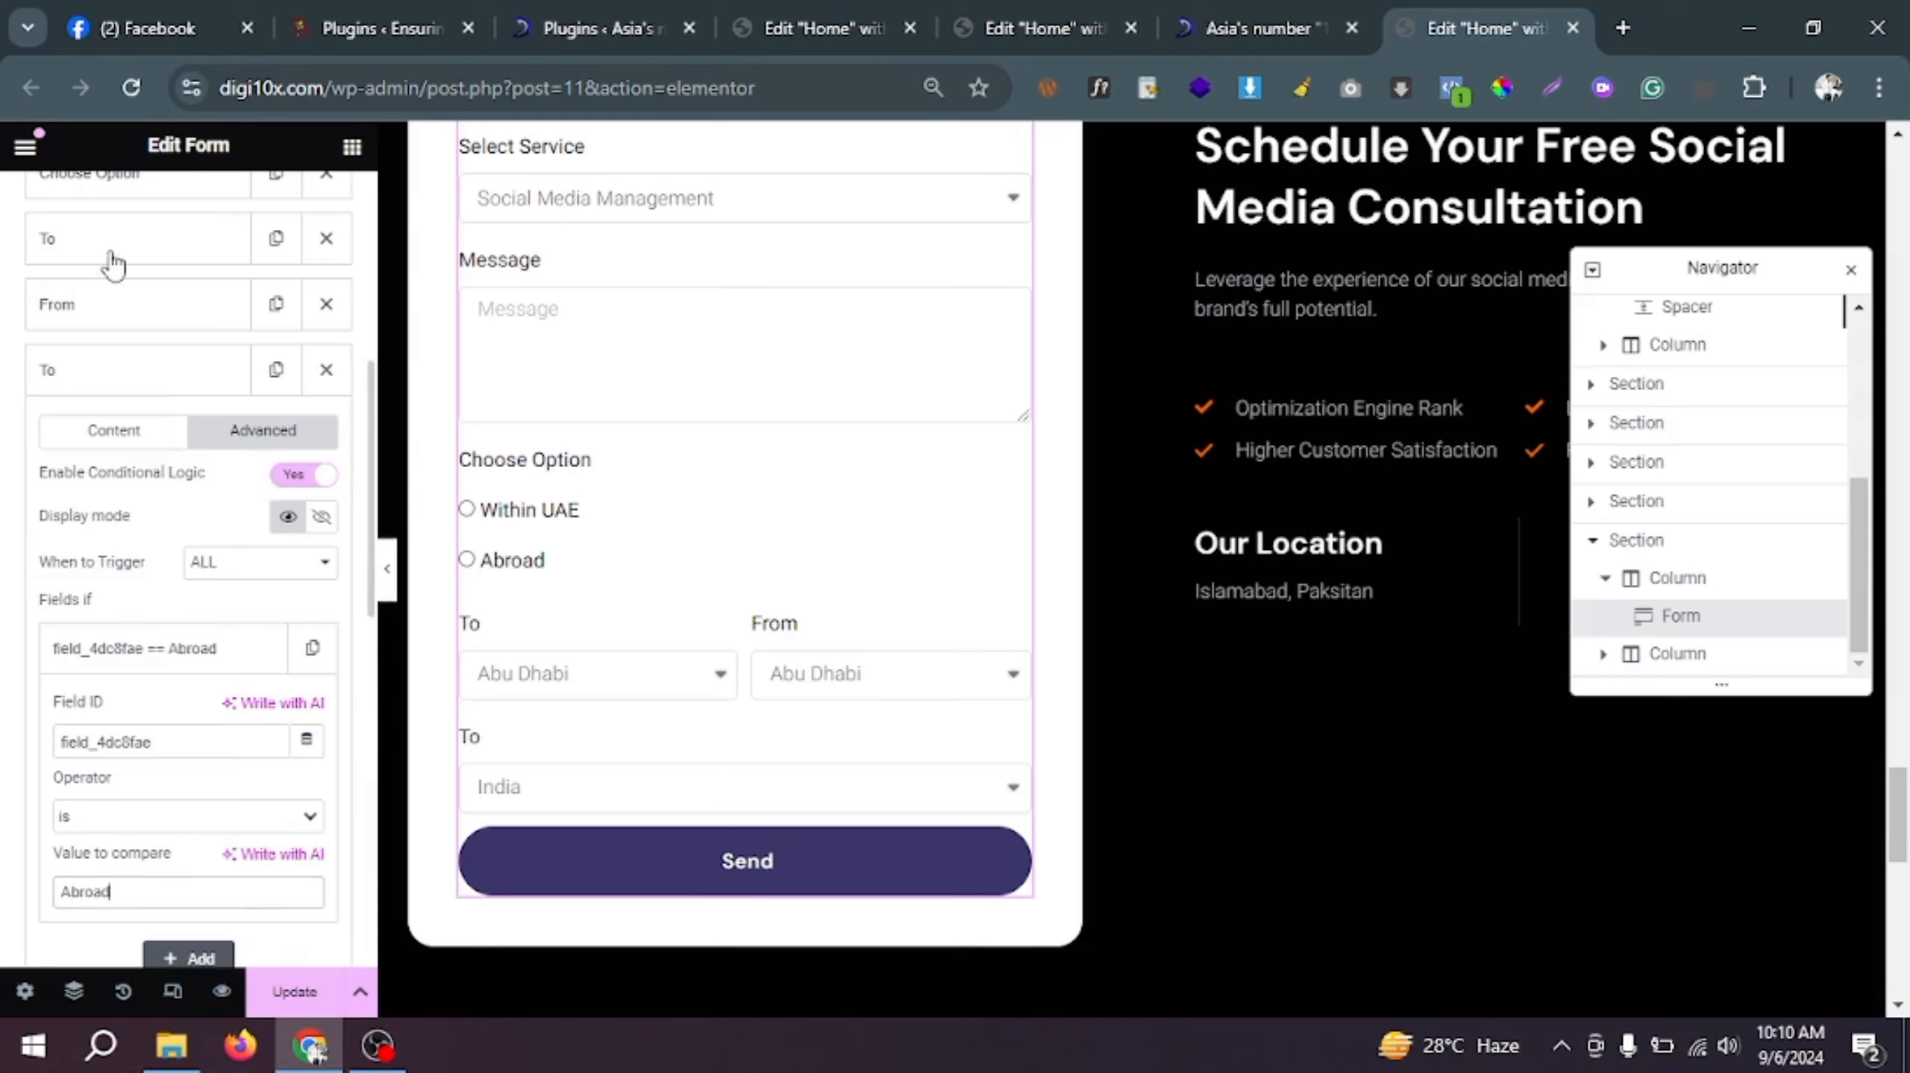
# Step: Duplicate the second To field and label the copy "From"
pyautogui.click(225, 379)
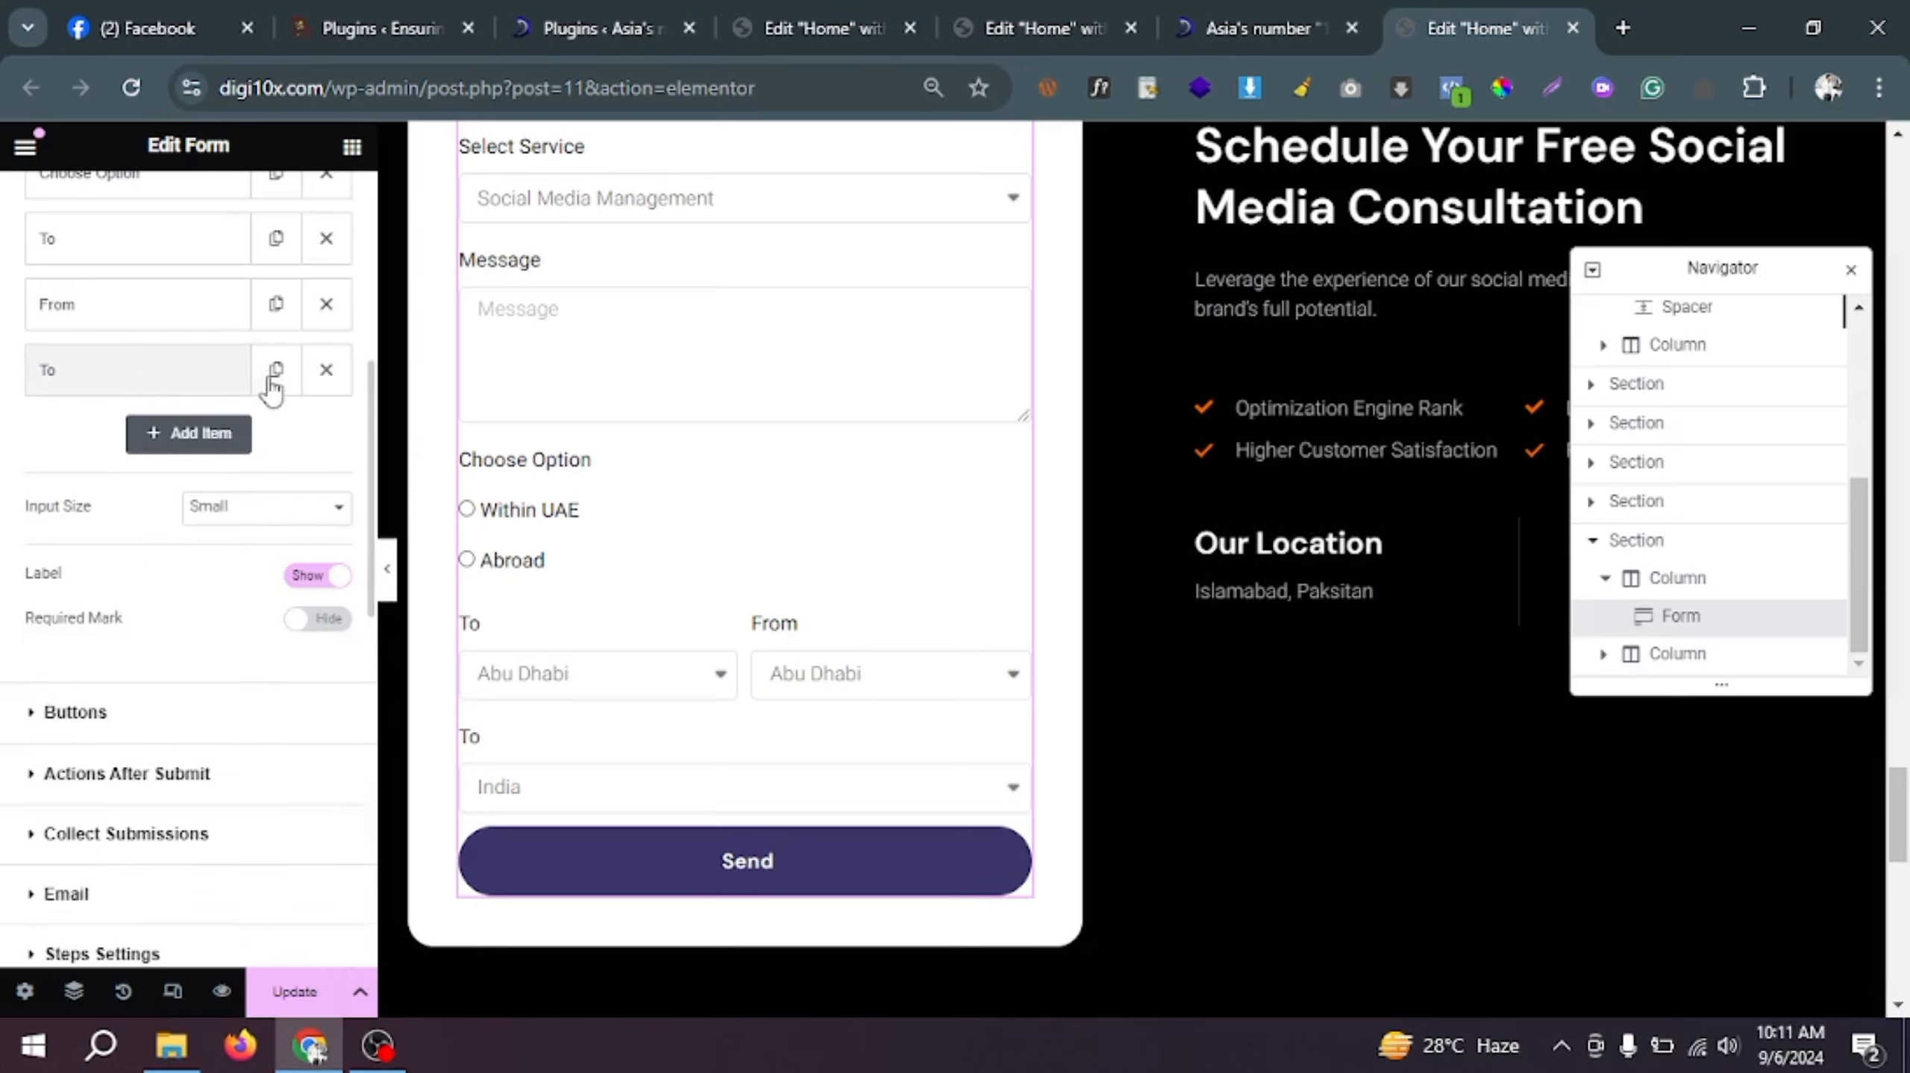
pyautogui.click(184, 432)
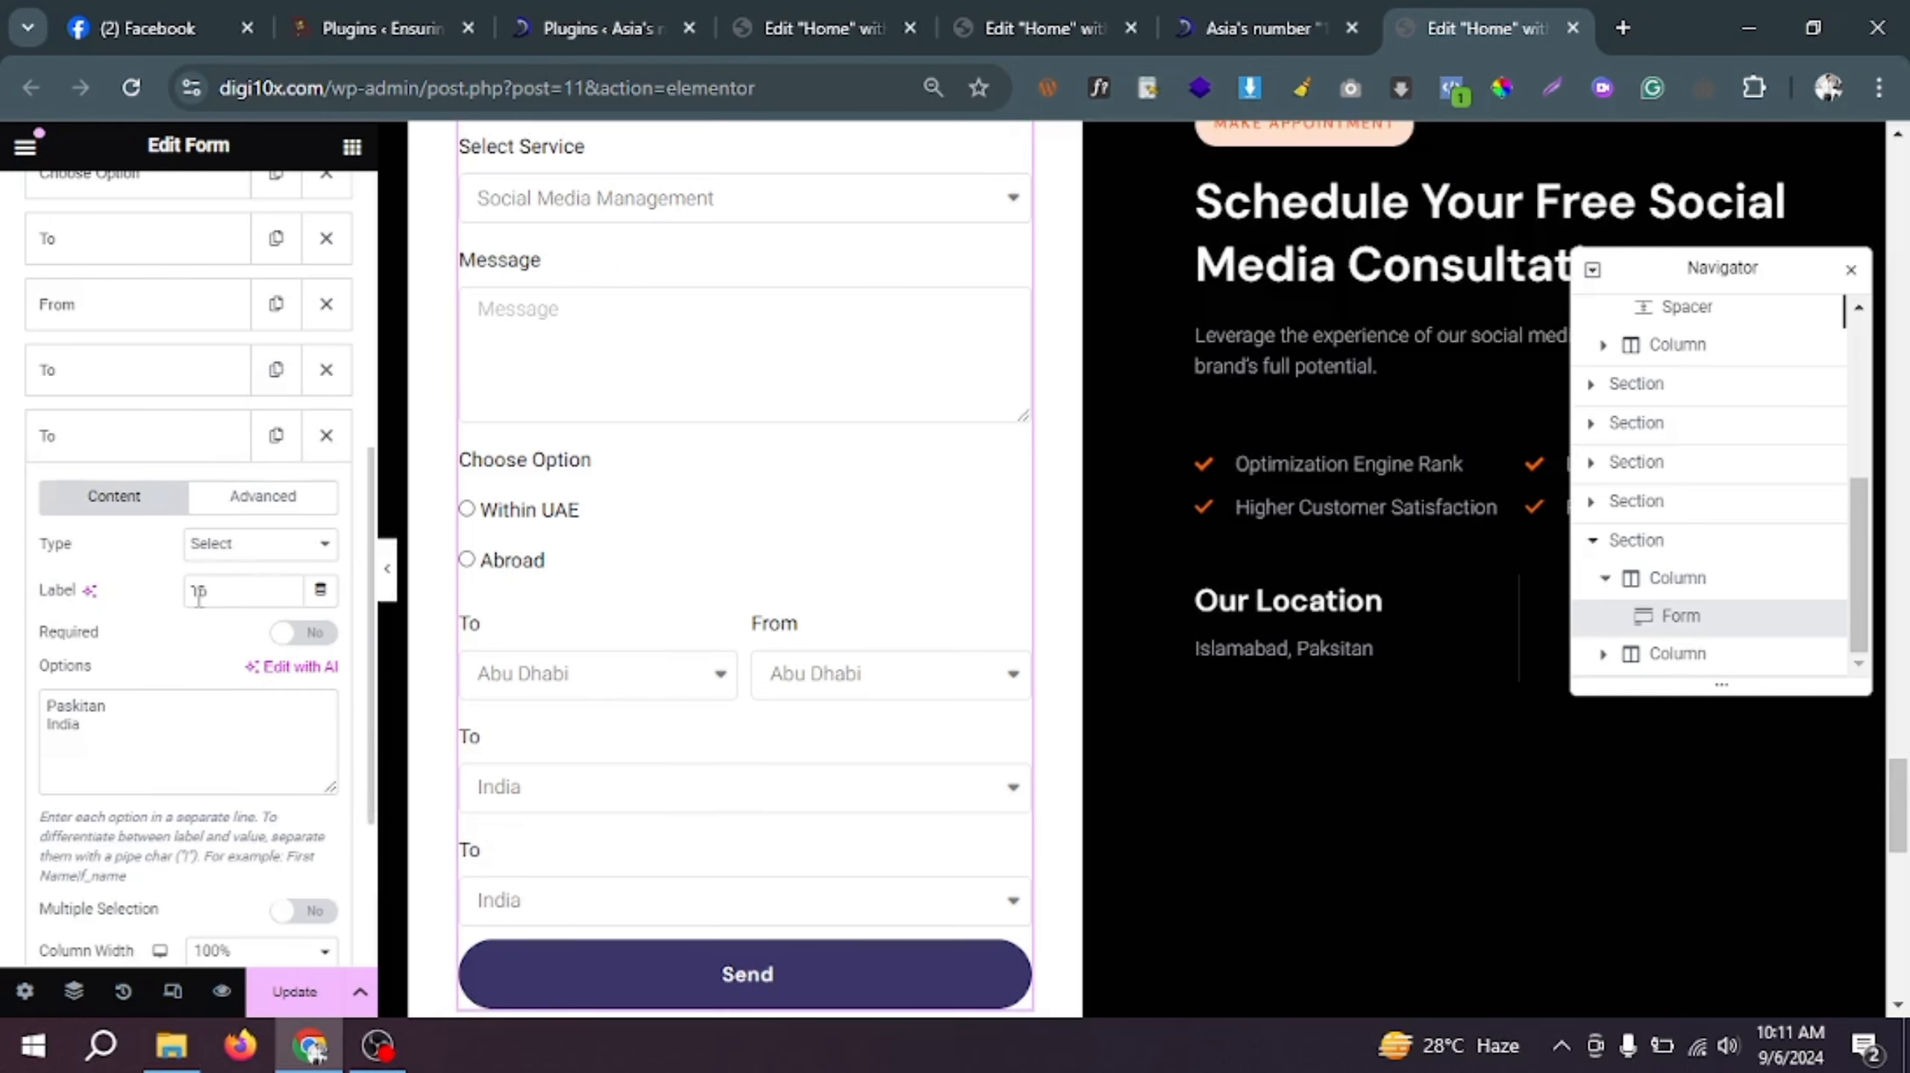
pyautogui.moveTo(199, 599); pyautogui.dragTo(188, 595)
pyautogui.write('Fromo')
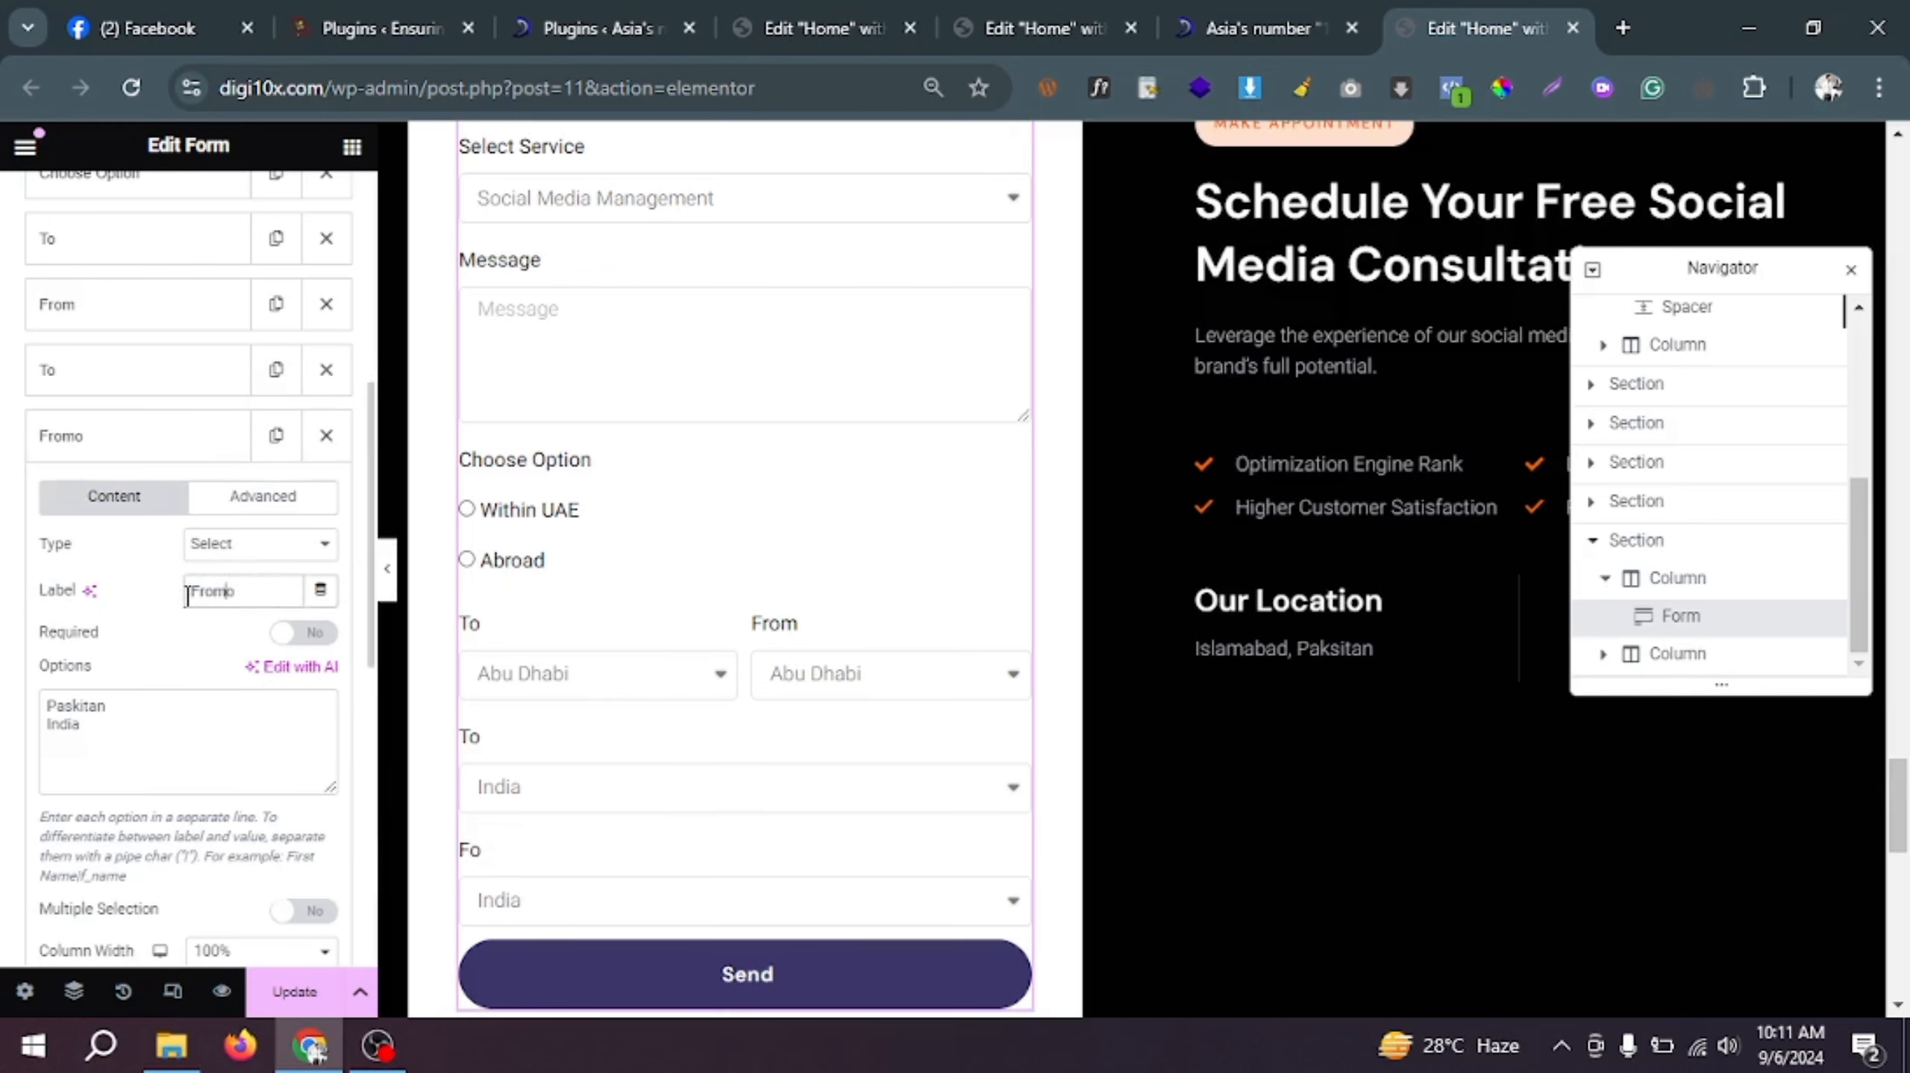
pyautogui.press('Right')
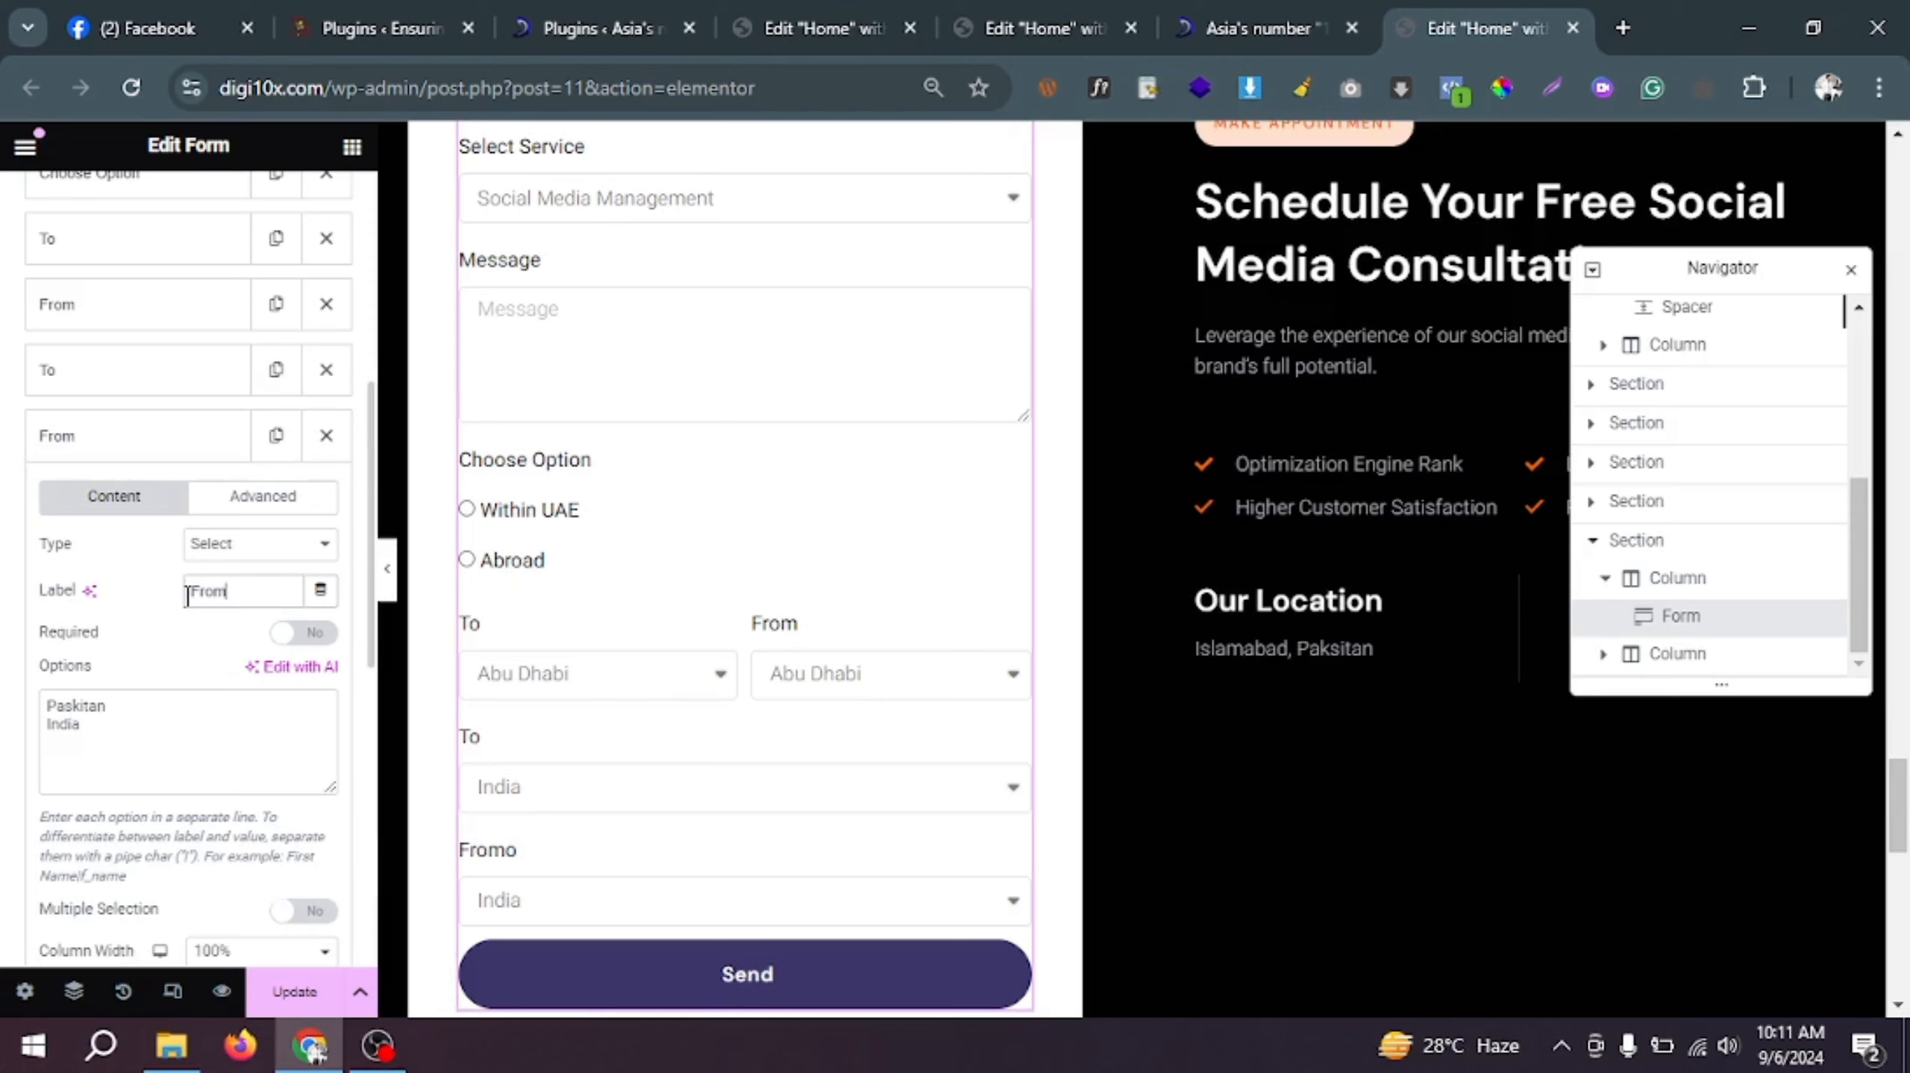
# Step: Set the column width of the second To field to 50%
pyautogui.click(224, 373)
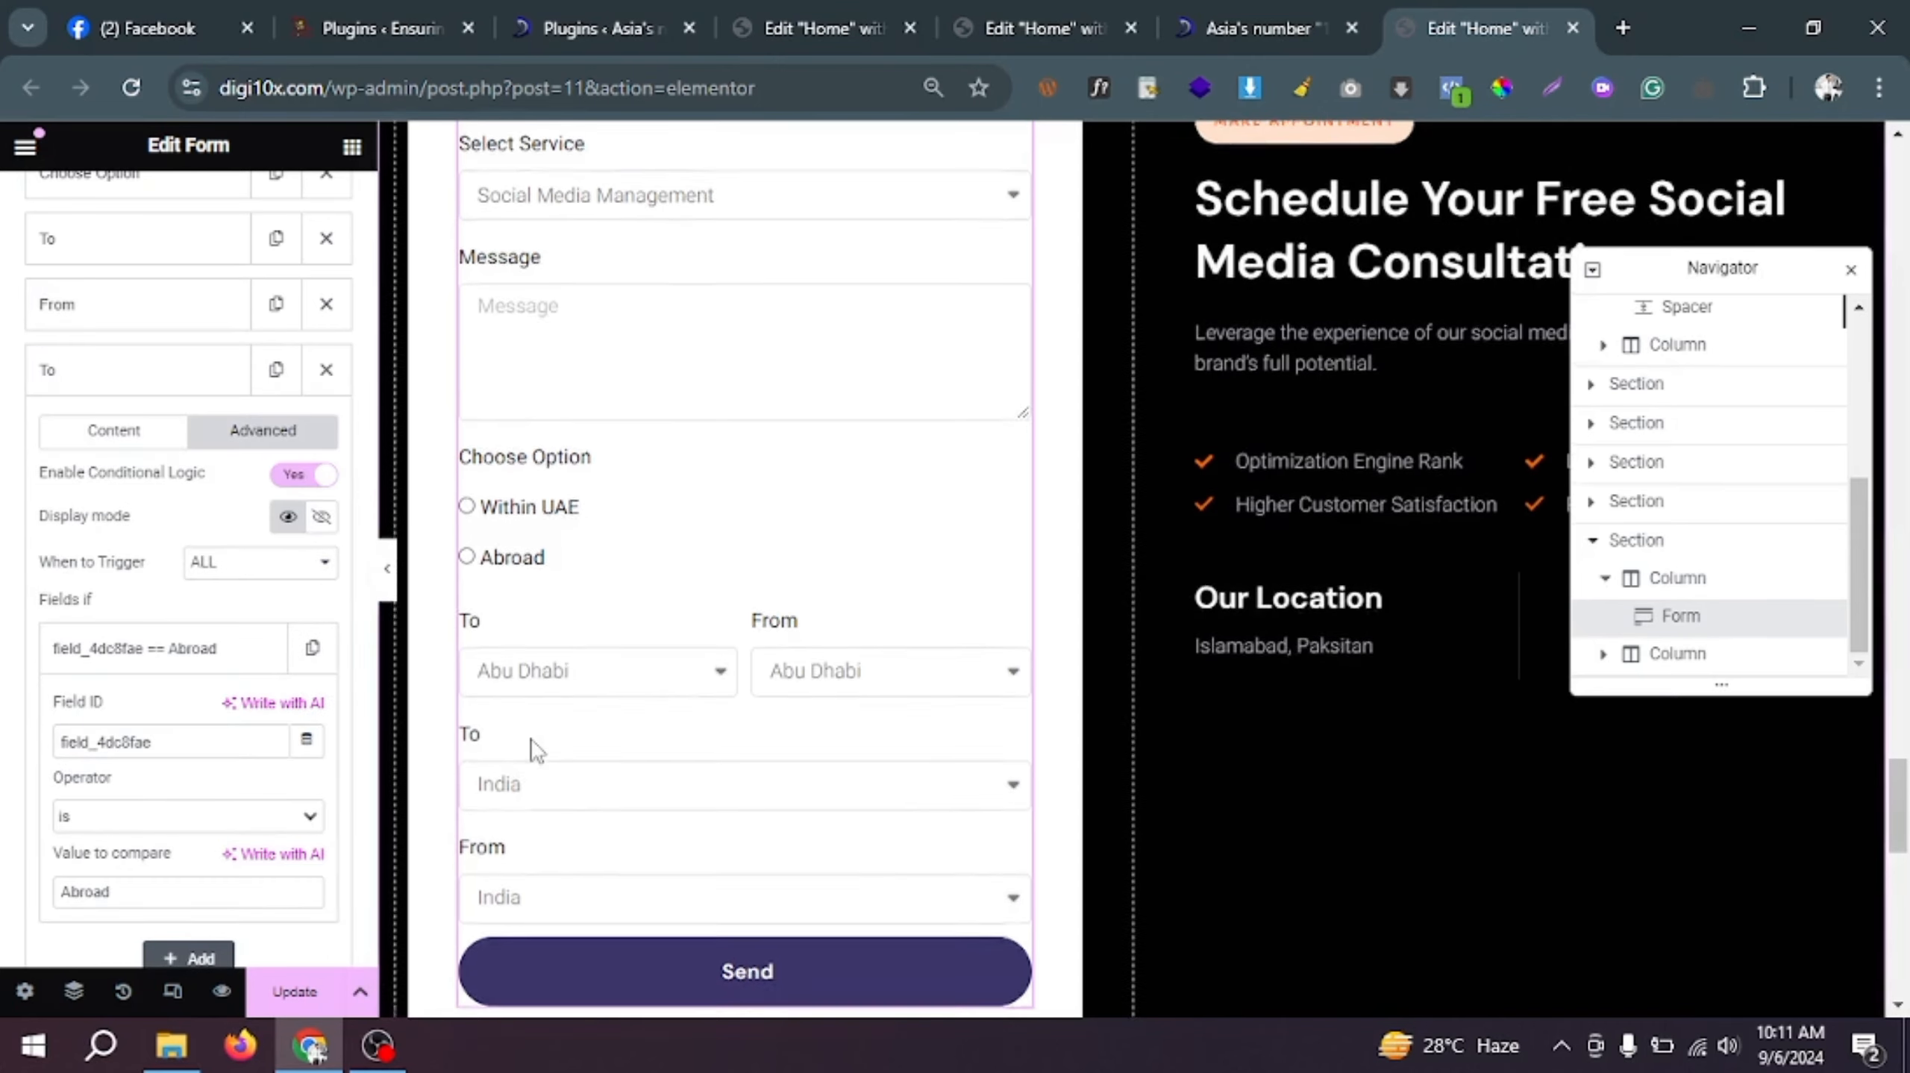
pyautogui.scroll(-3, 526, 781)
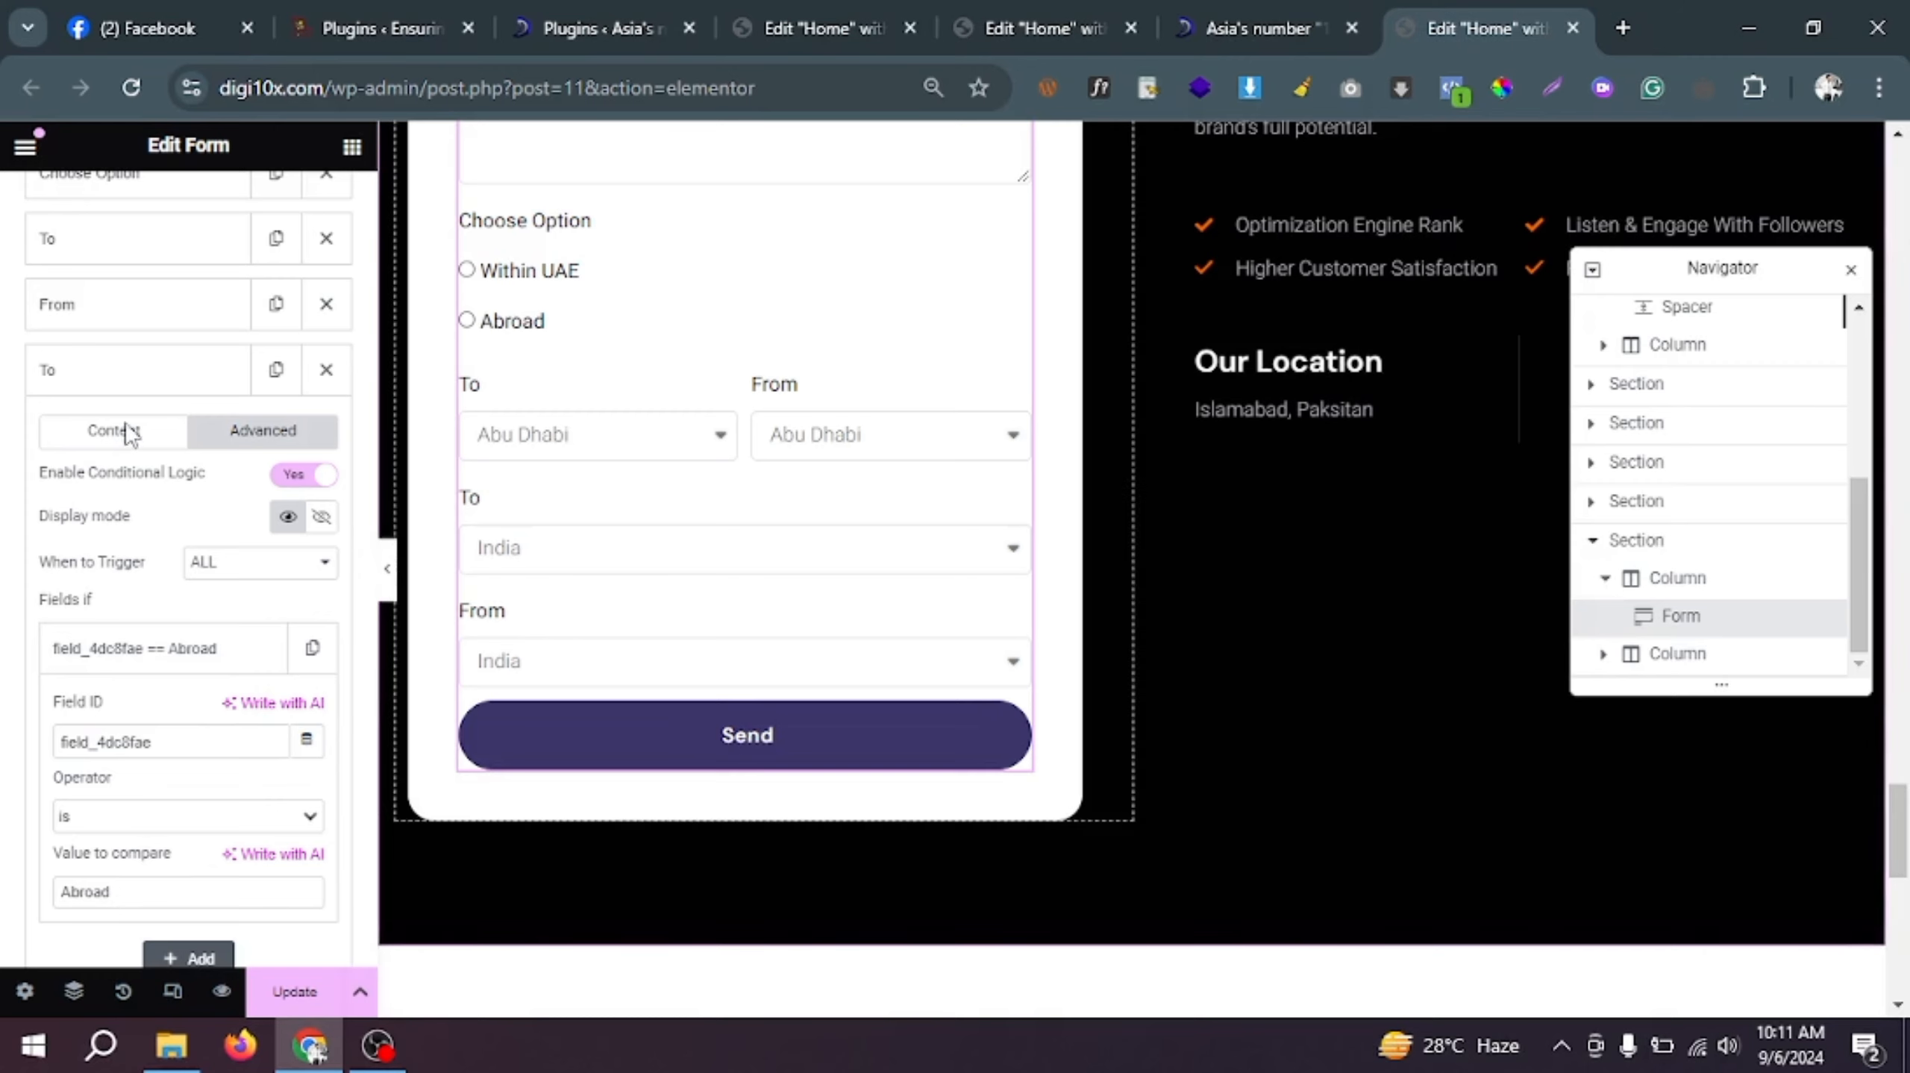
pyautogui.click(142, 373)
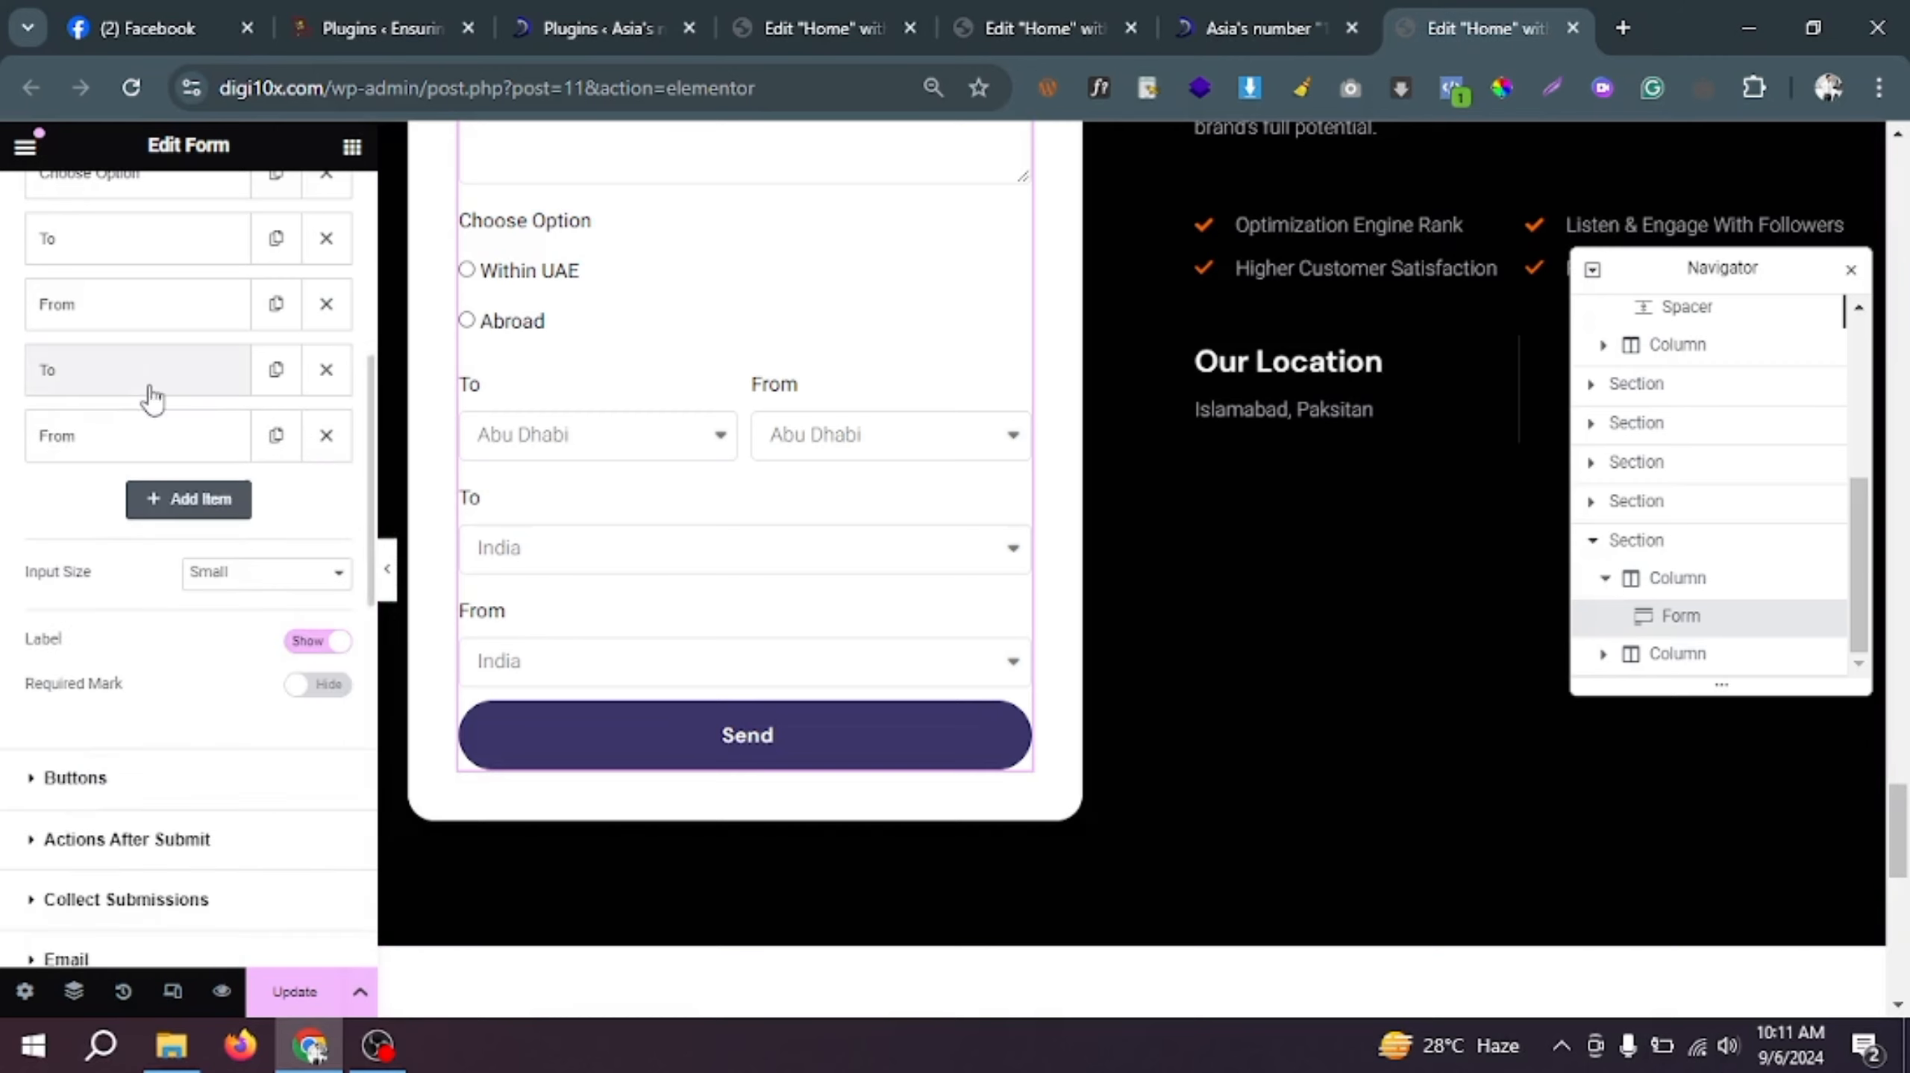
pyautogui.click(151, 385)
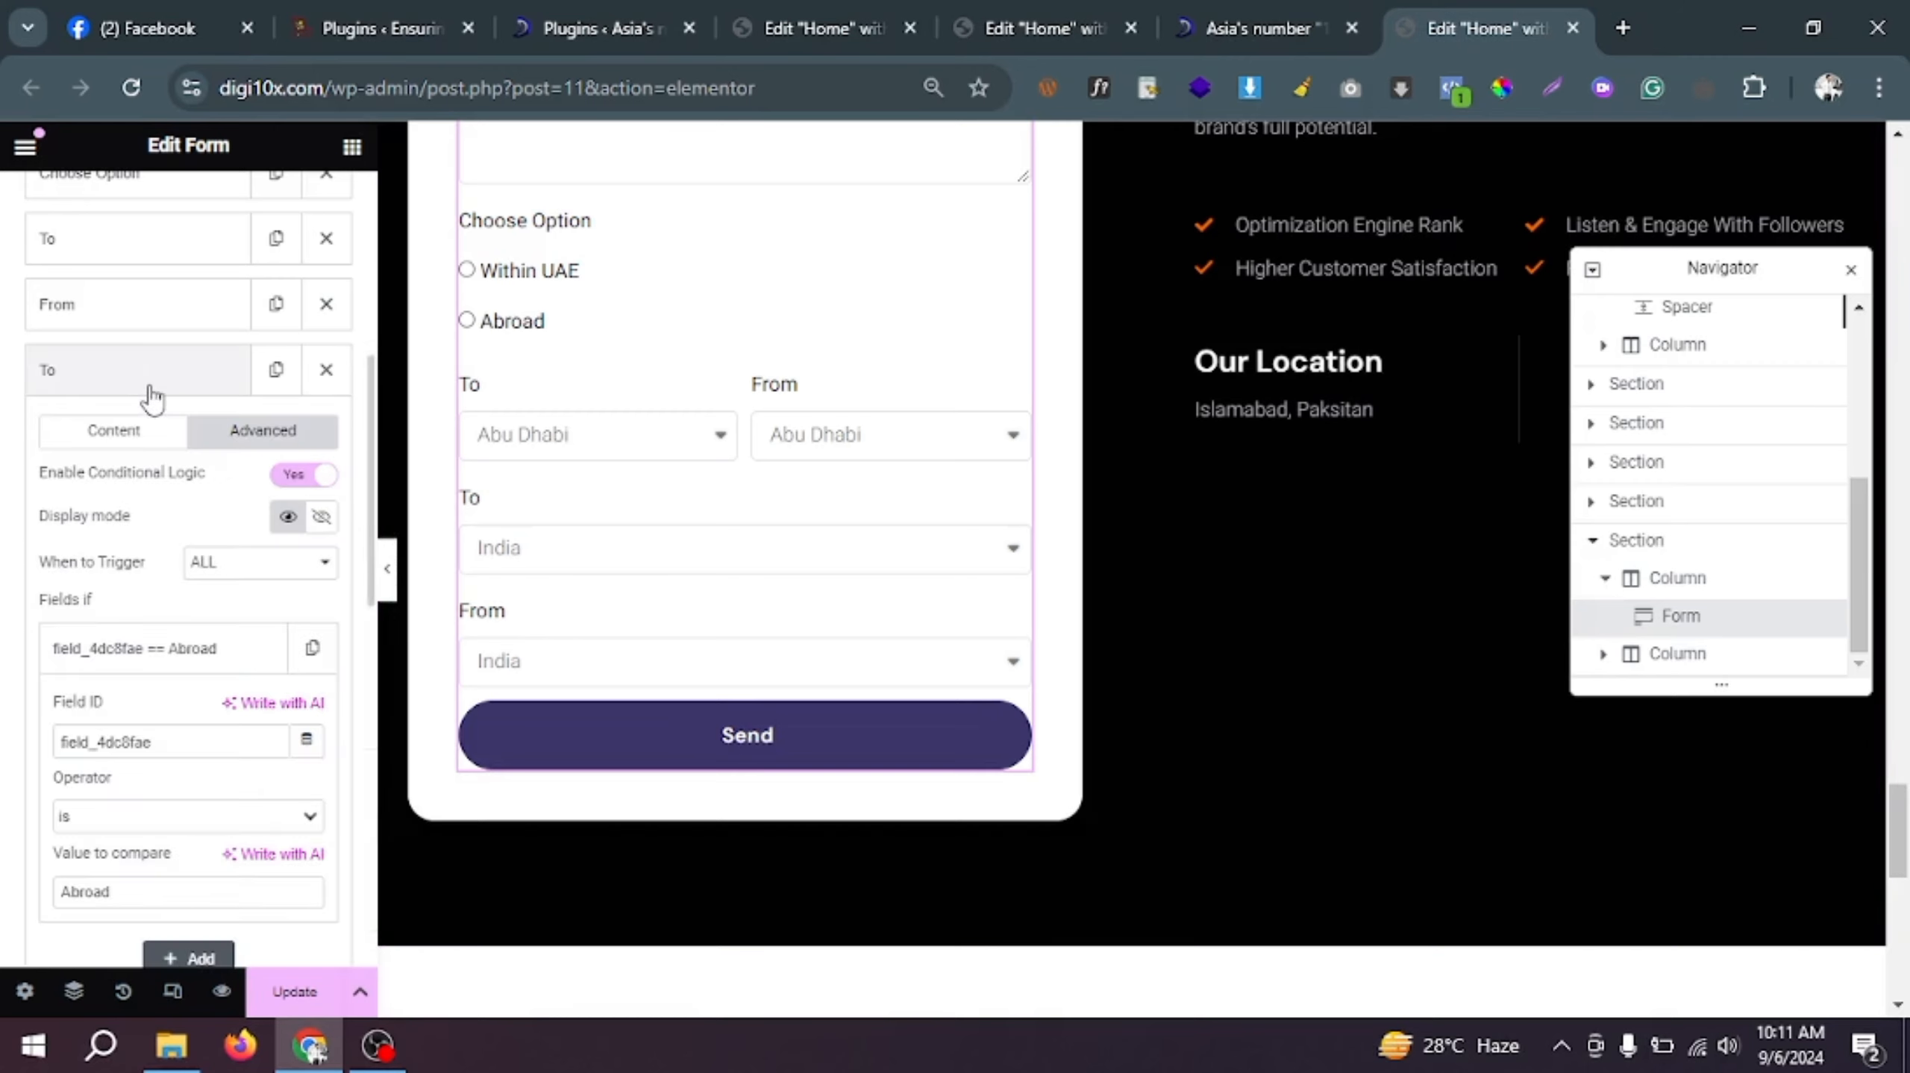
pyautogui.click(123, 443)
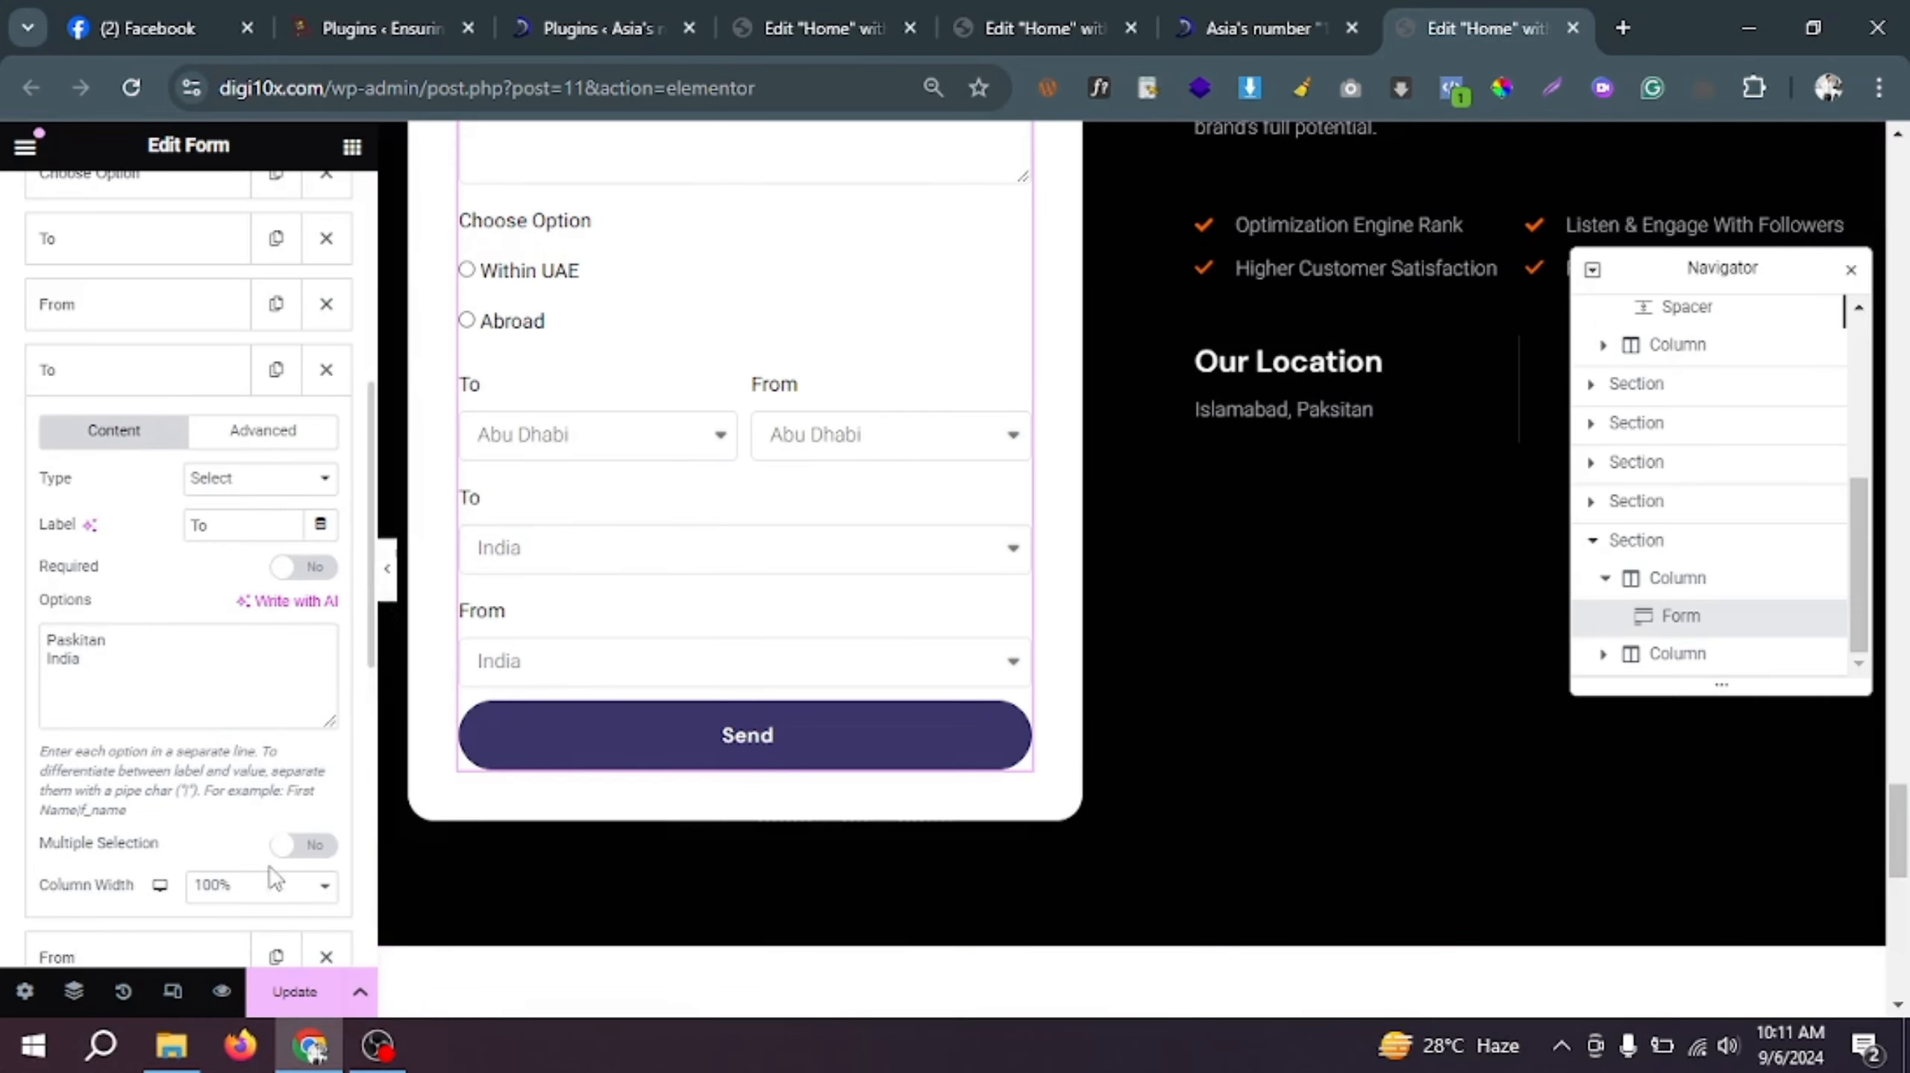
pyautogui.click(267, 893)
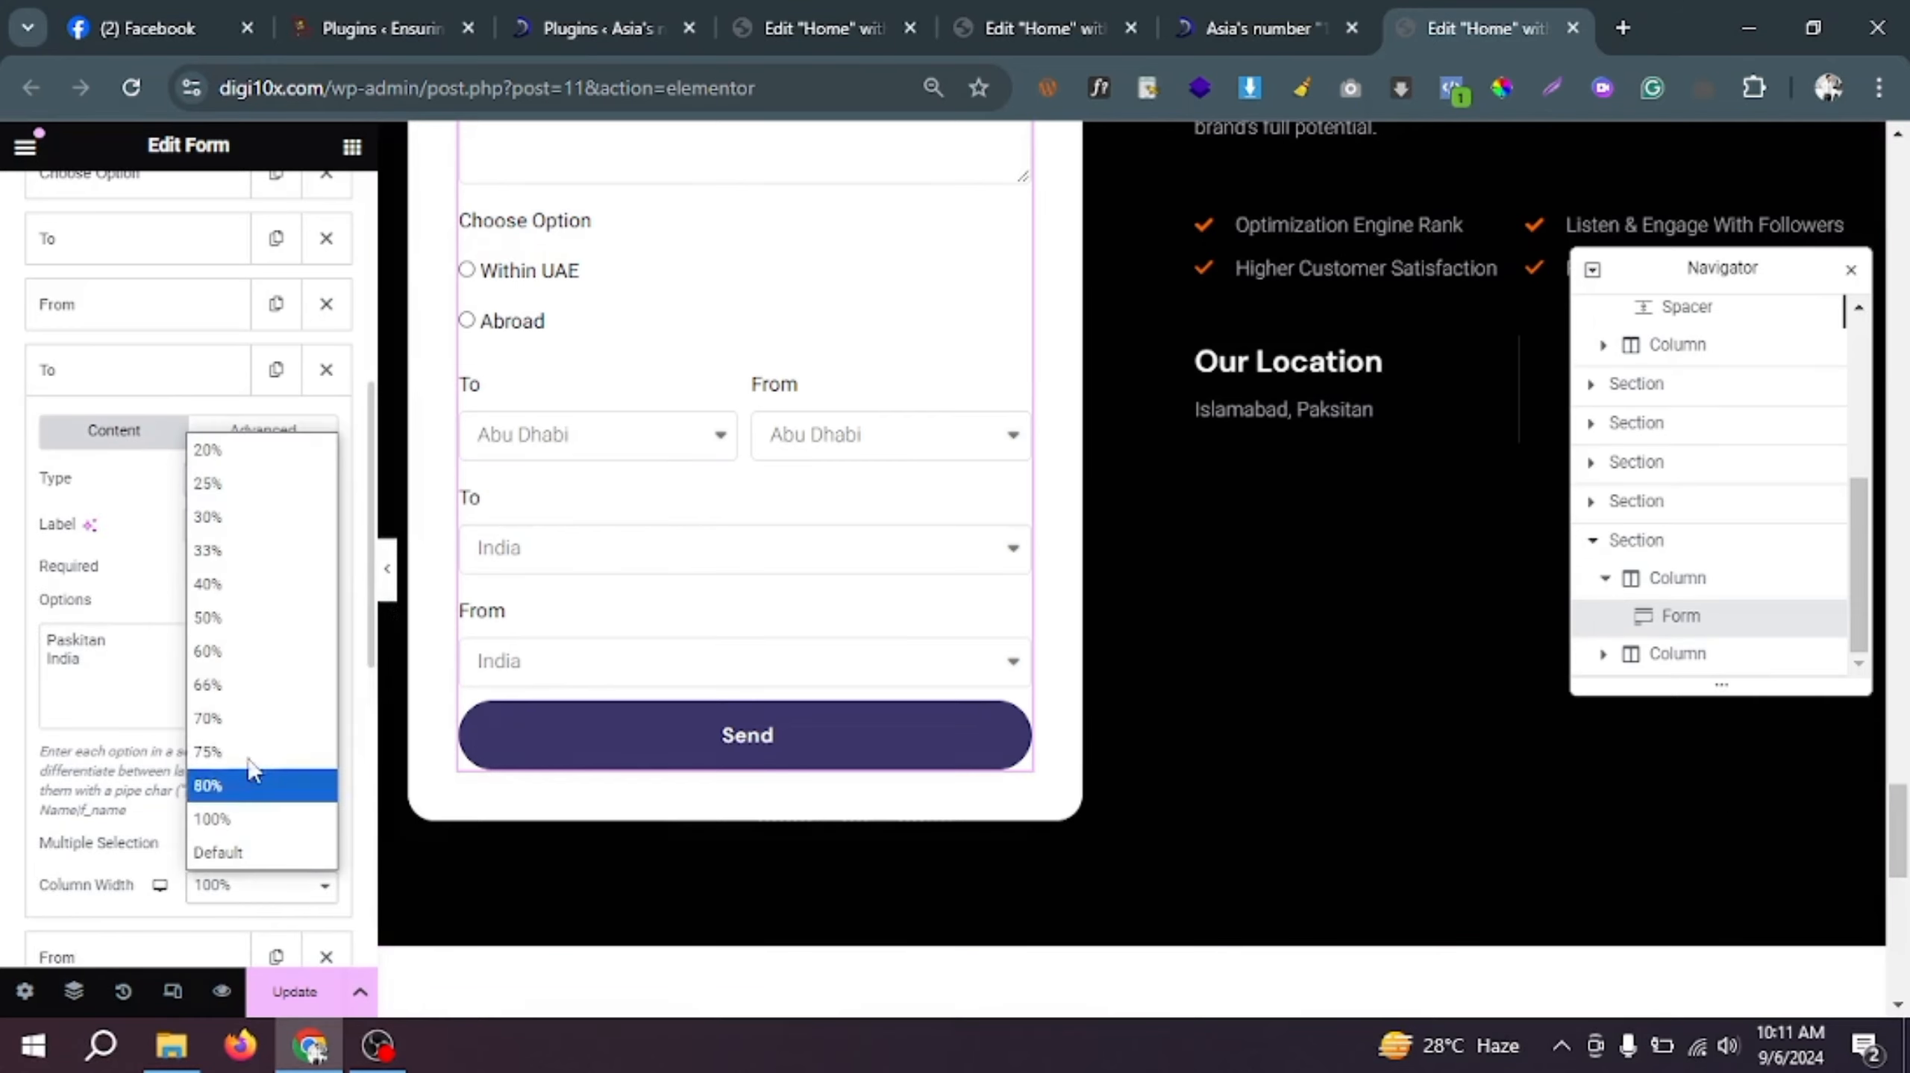
pyautogui.click(254, 651)
pyautogui.click(120, 380)
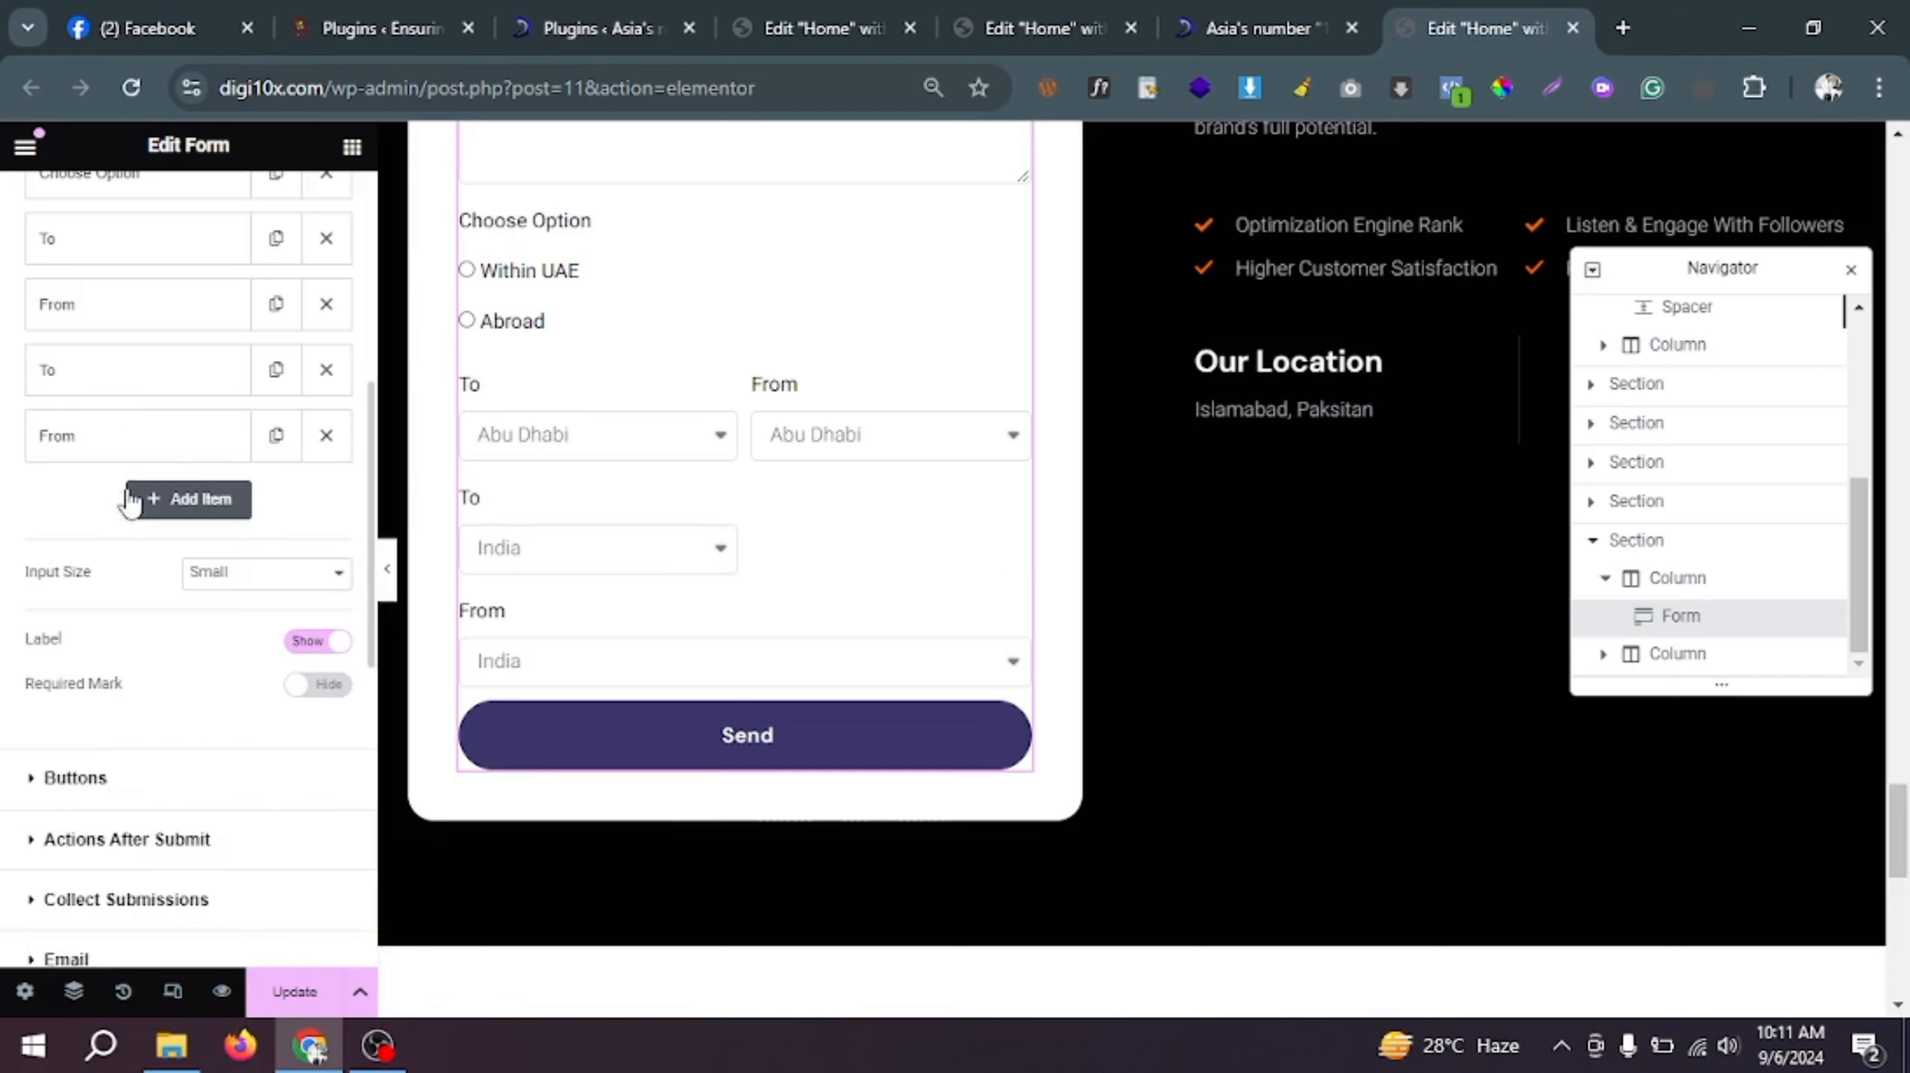
# Step: Set the column width of the second From field to 50% and update the page
pyautogui.click(129, 451)
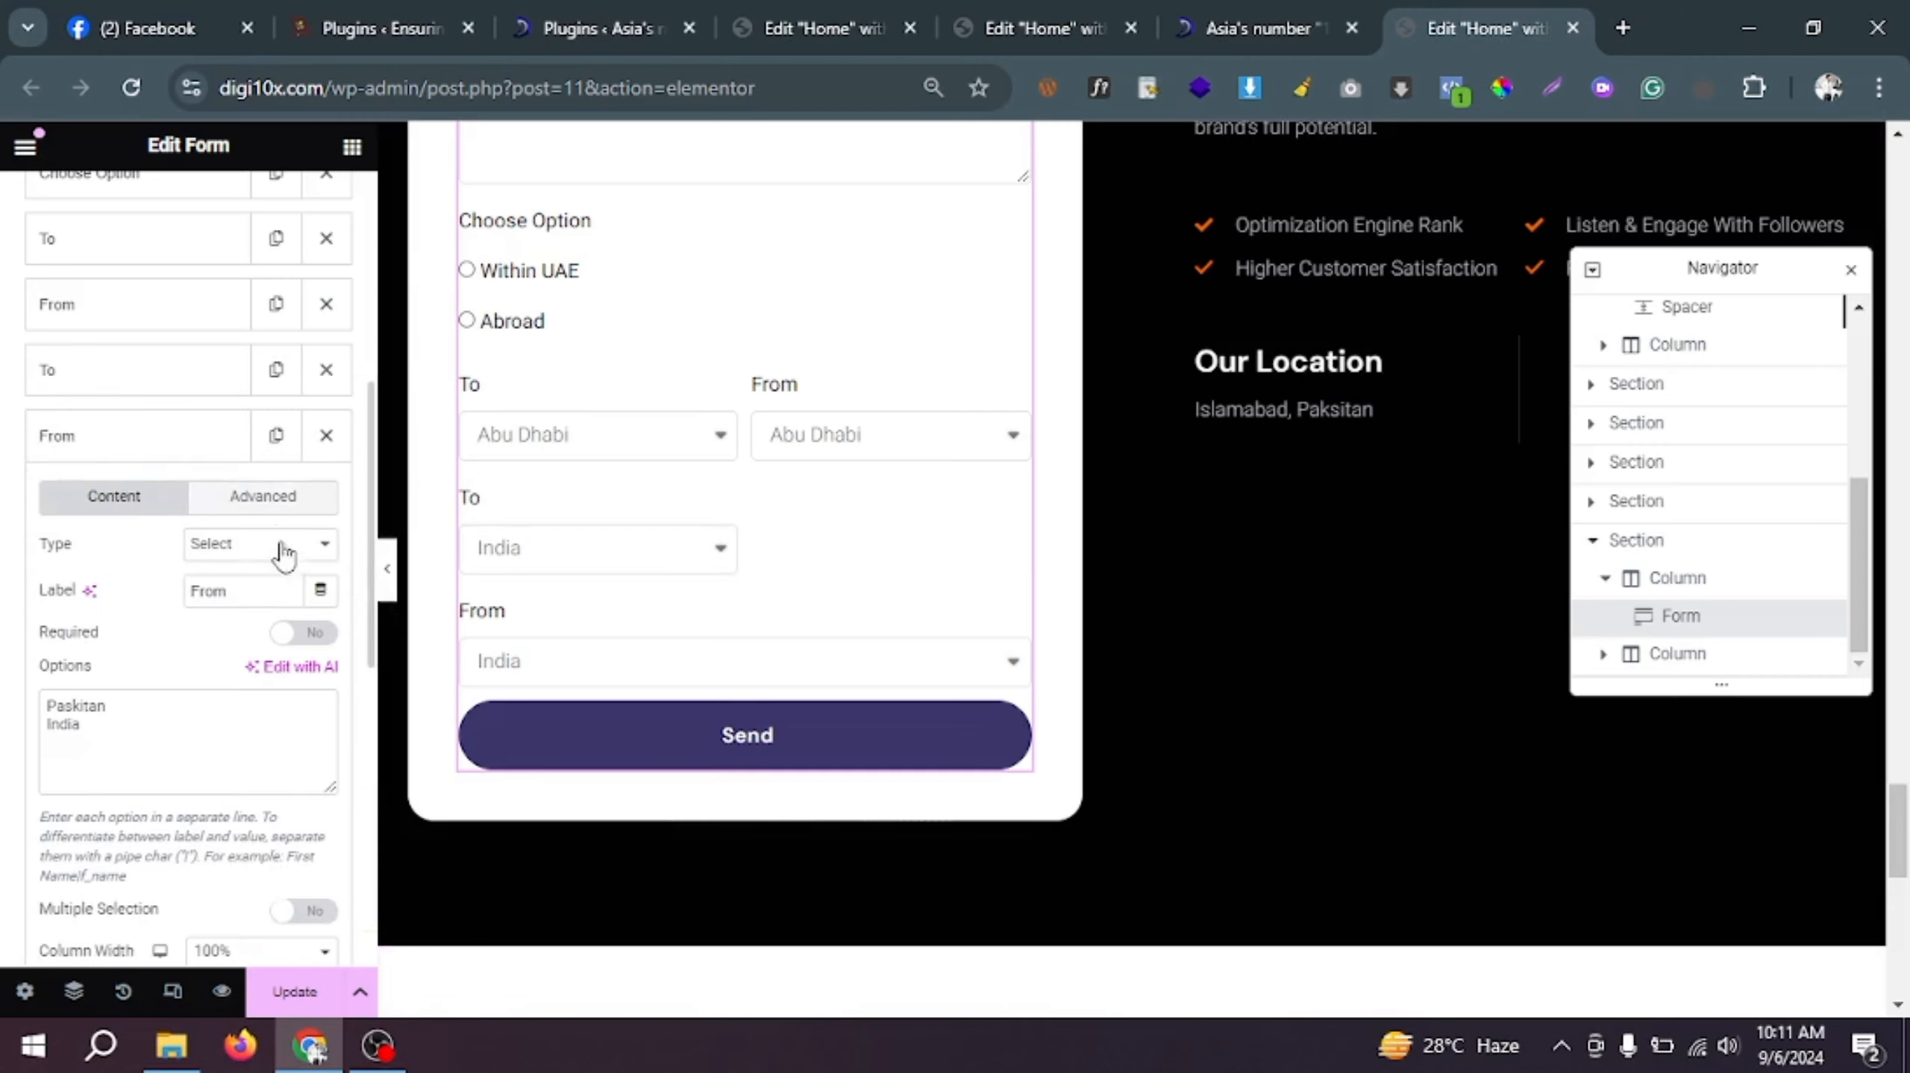
pyautogui.scroll(-3, 286, 902)
pyautogui.scroll(6, 271, 827)
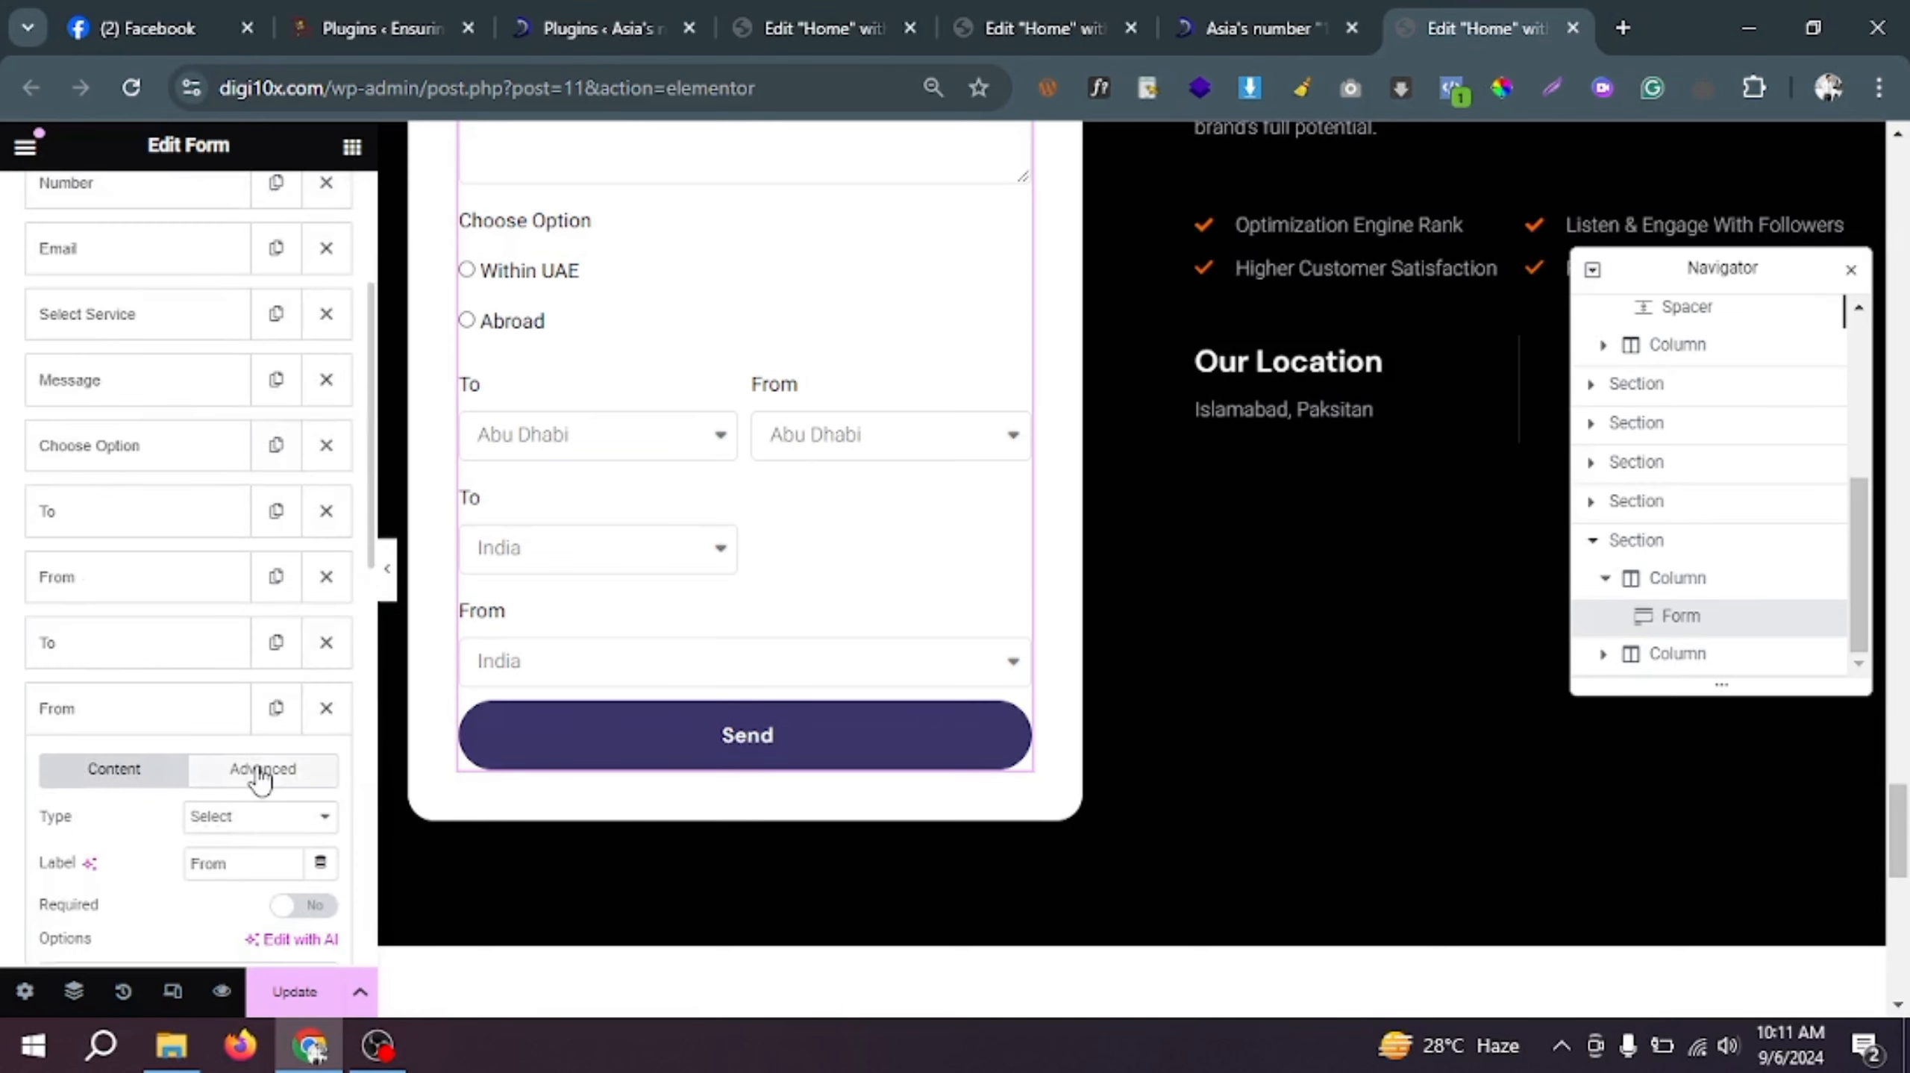
pyautogui.scroll(-8, 259, 782)
pyautogui.click(245, 535)
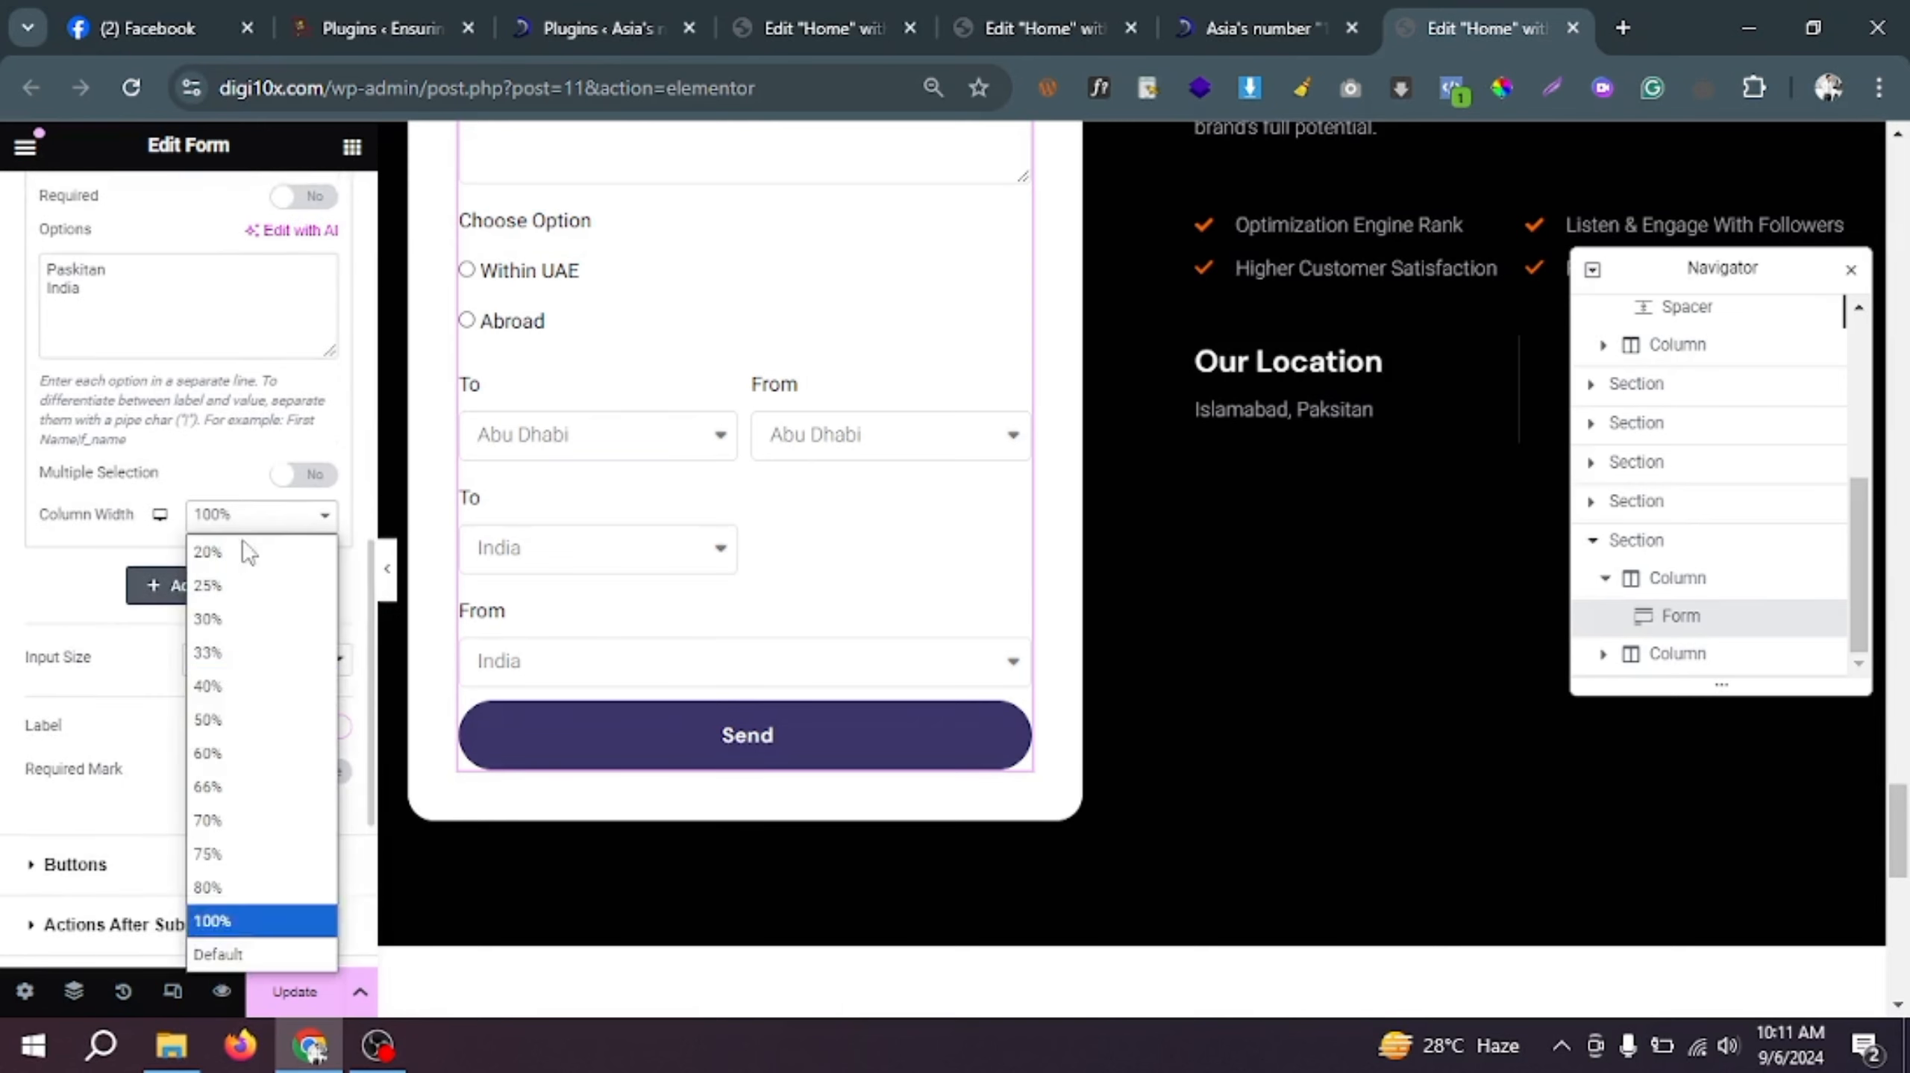
pyautogui.press('Escape')
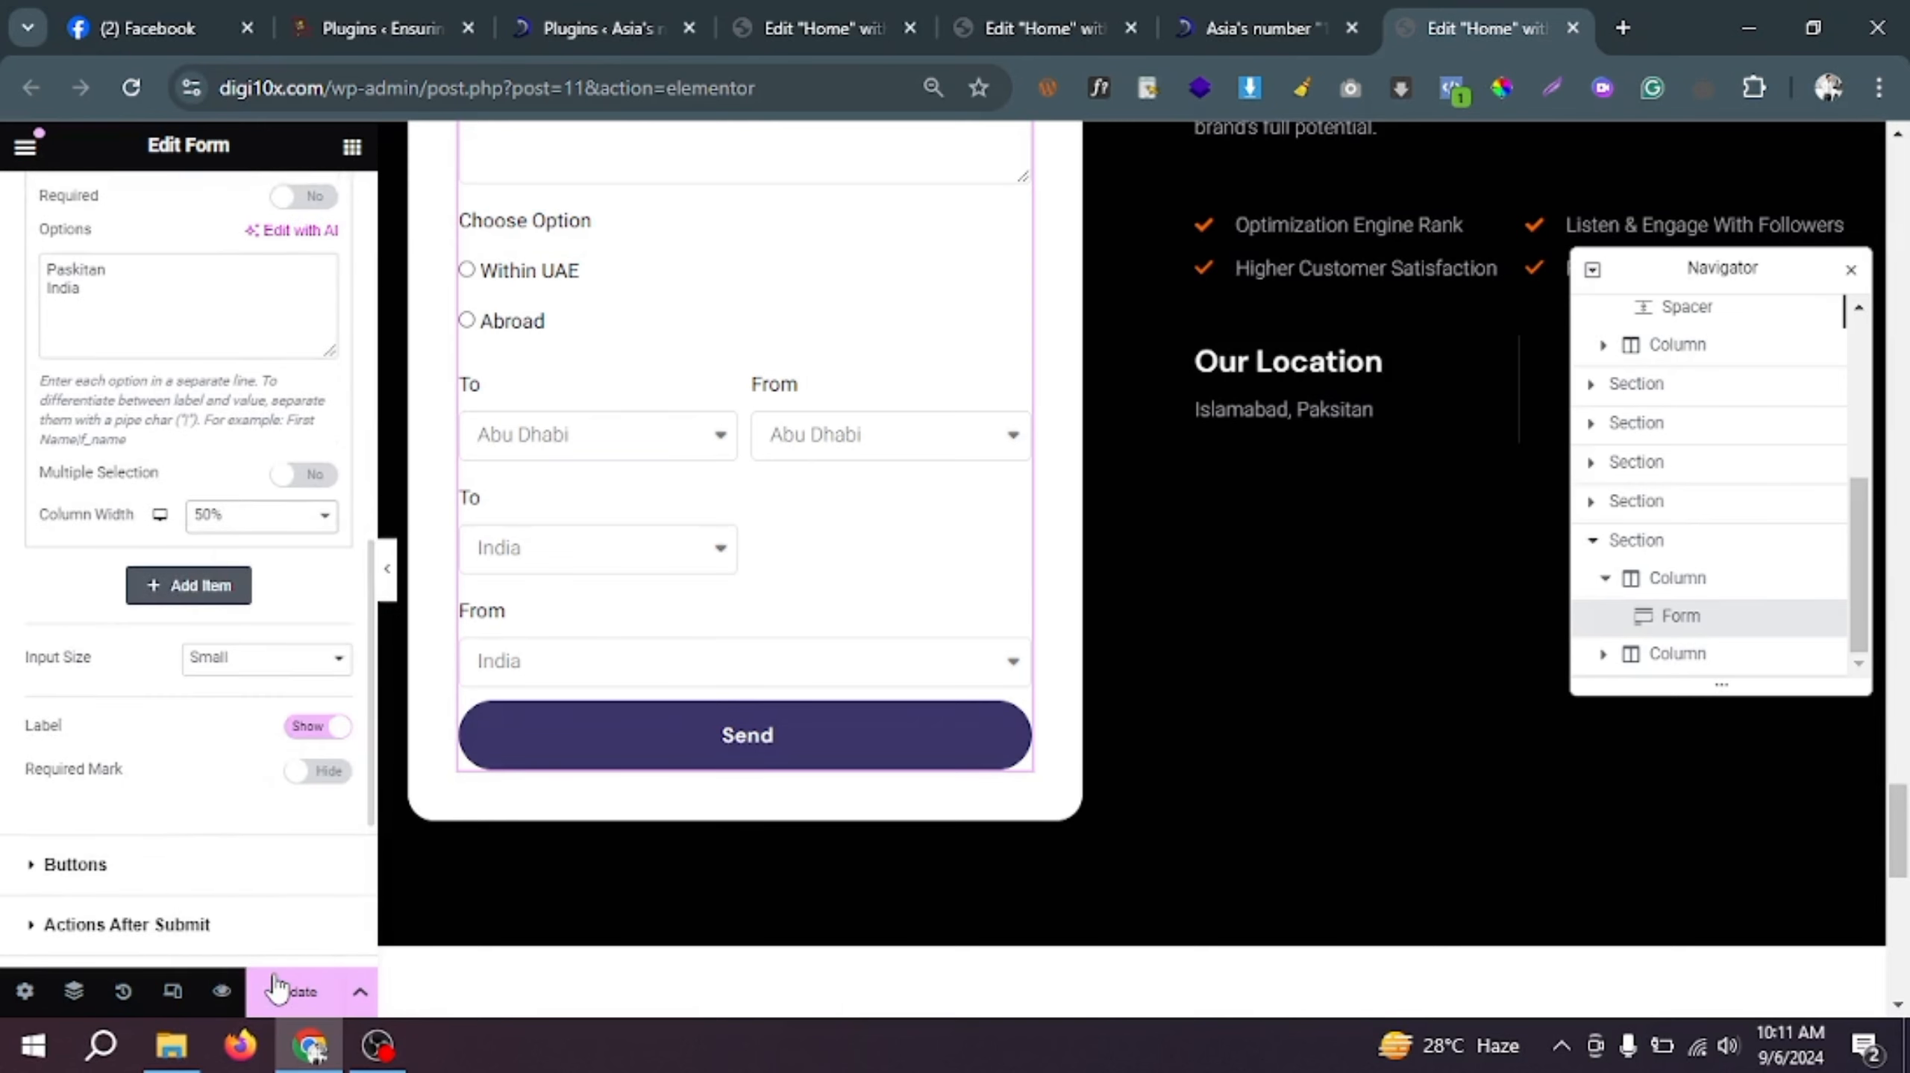
pyautogui.click(317, 980)
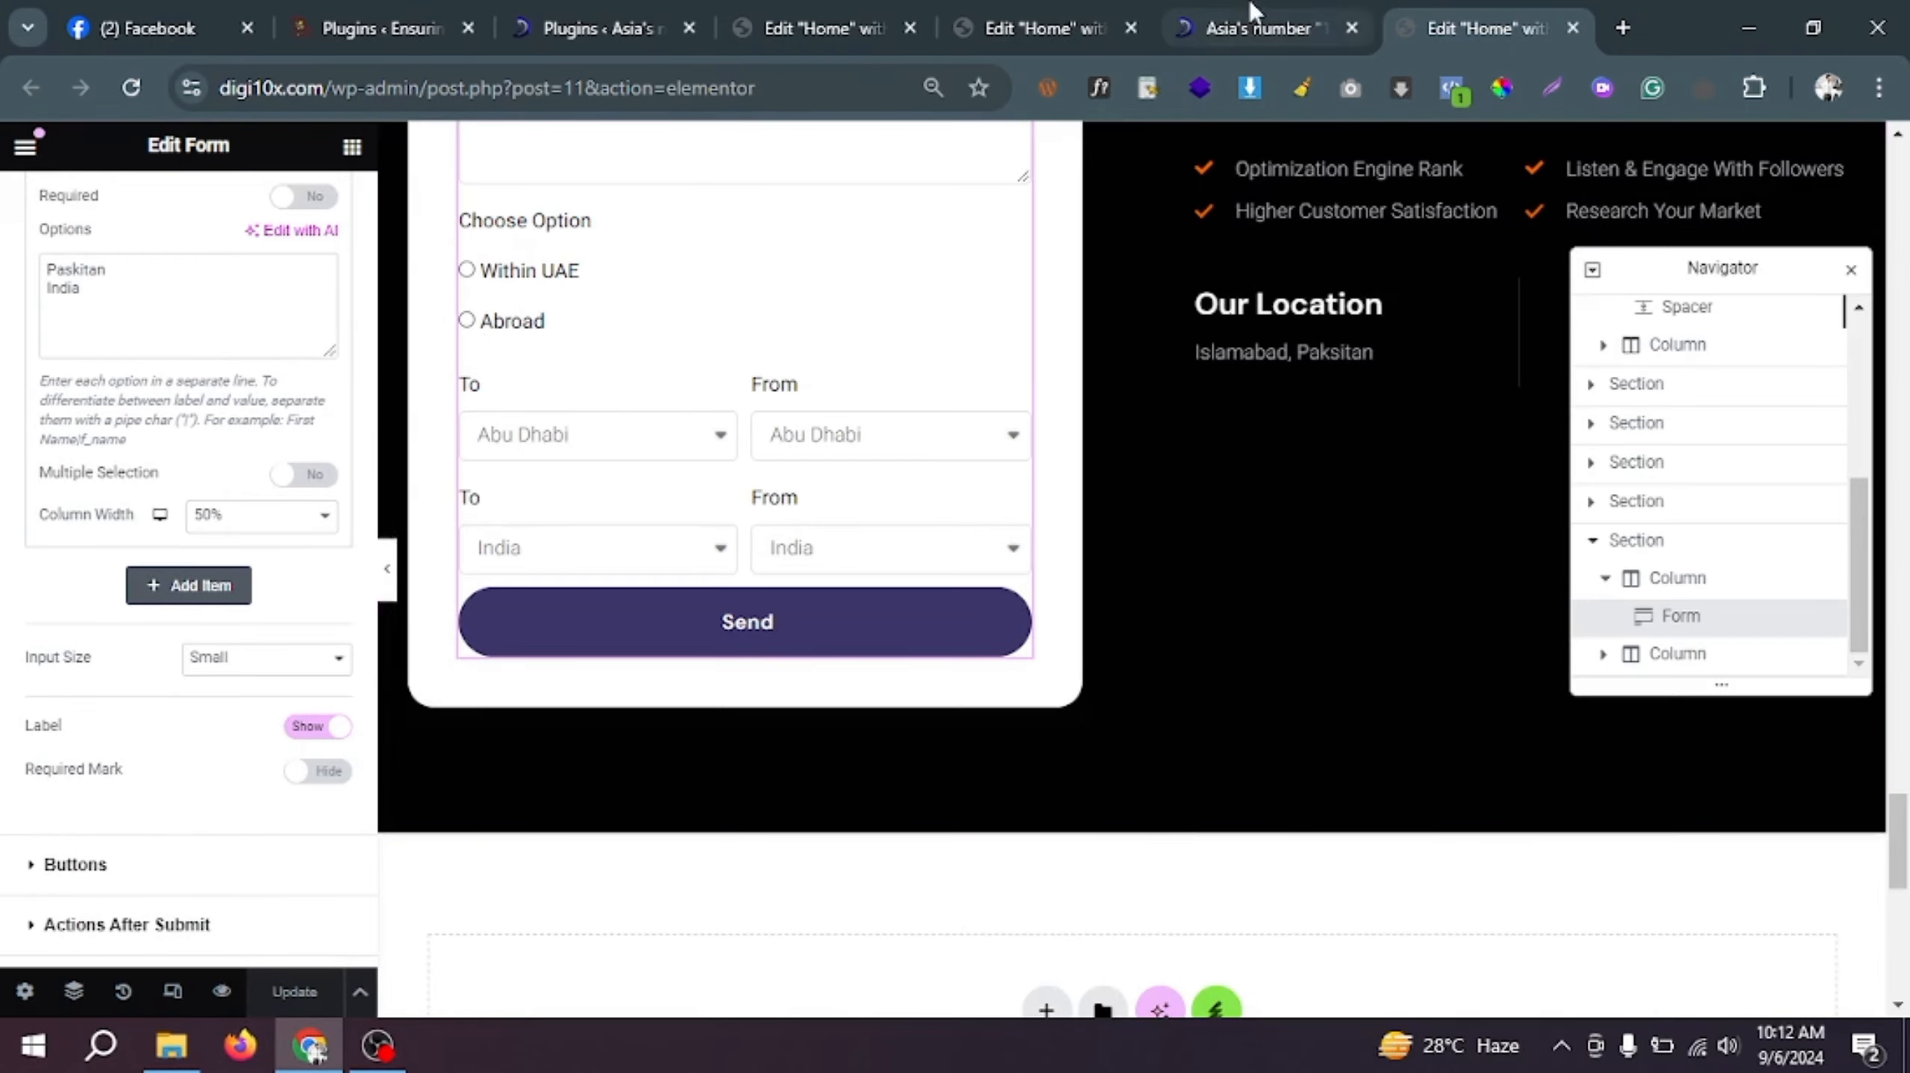
# Step: Reload the live page and test the form with Within UAE and Abroad, checking the To and From options for each choice
pyautogui.click(1262, 28)
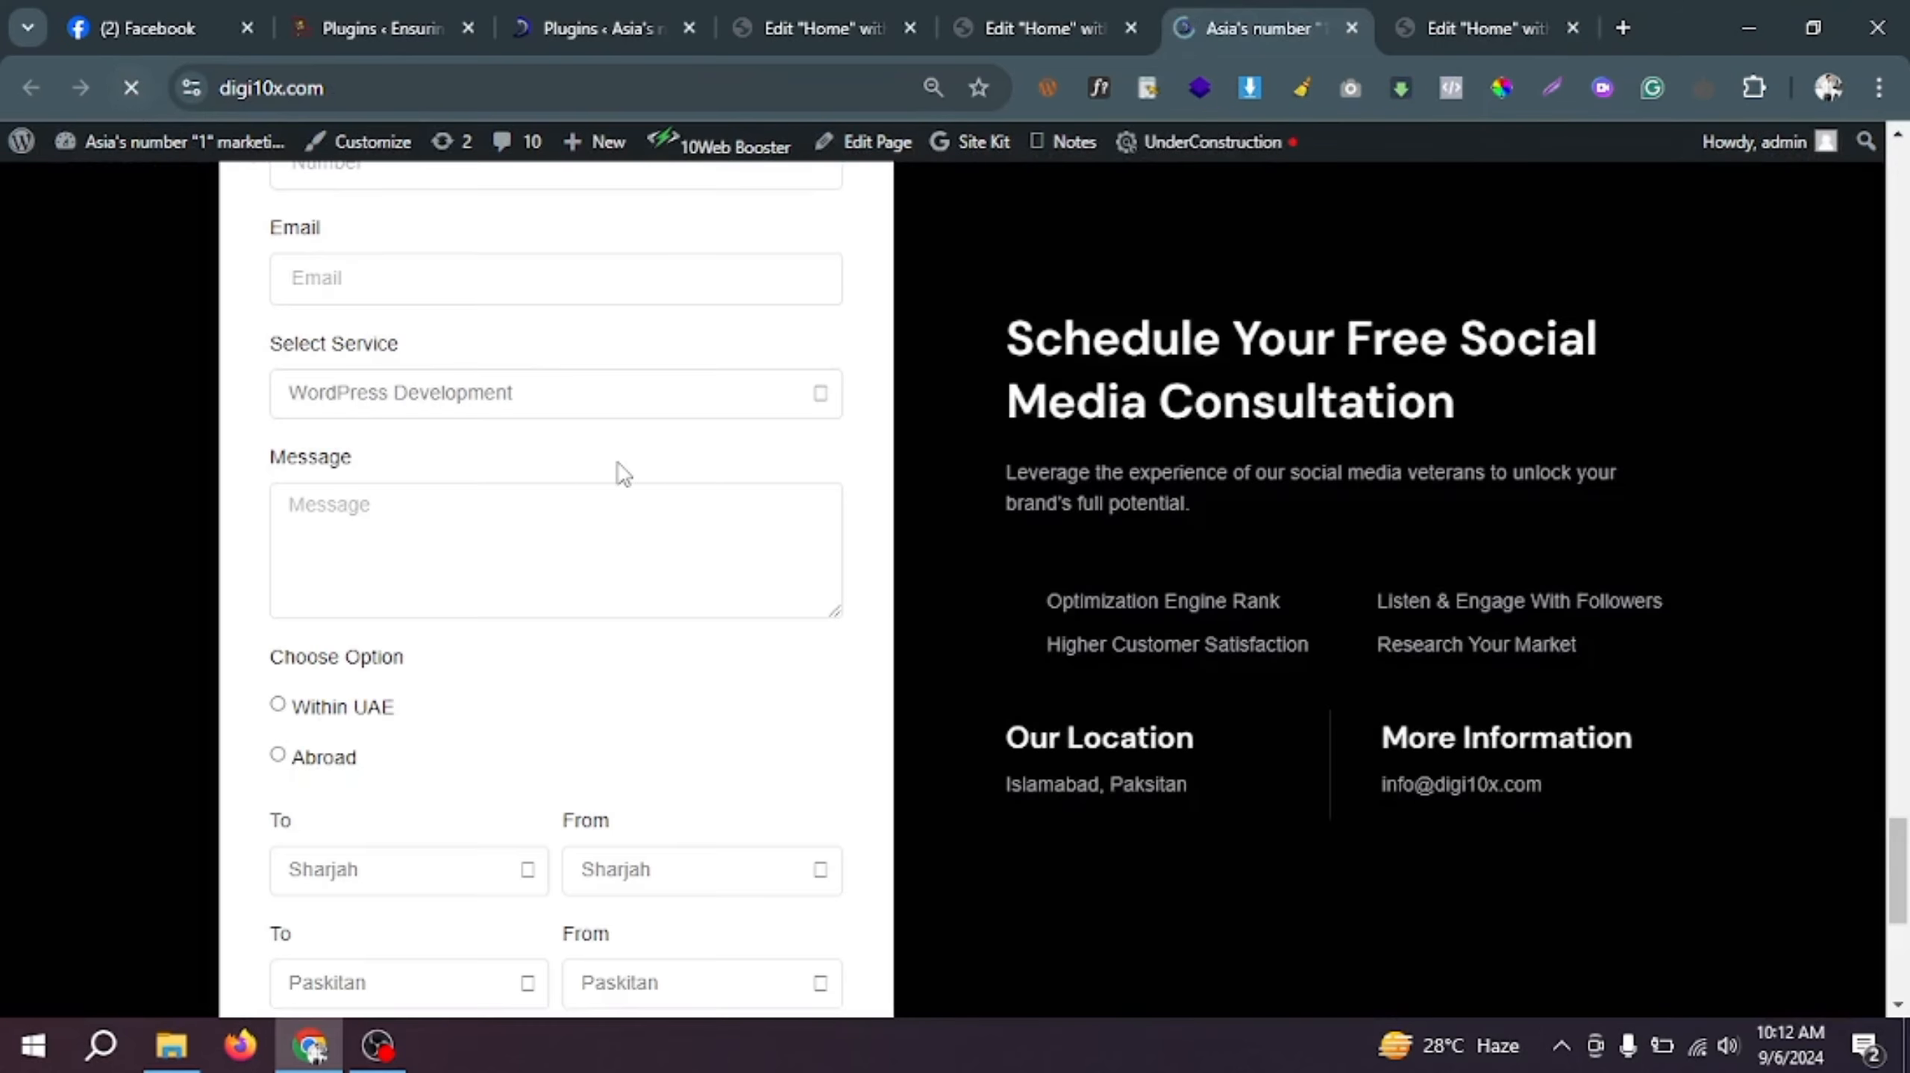
pyautogui.scroll(-3, 620, 473)
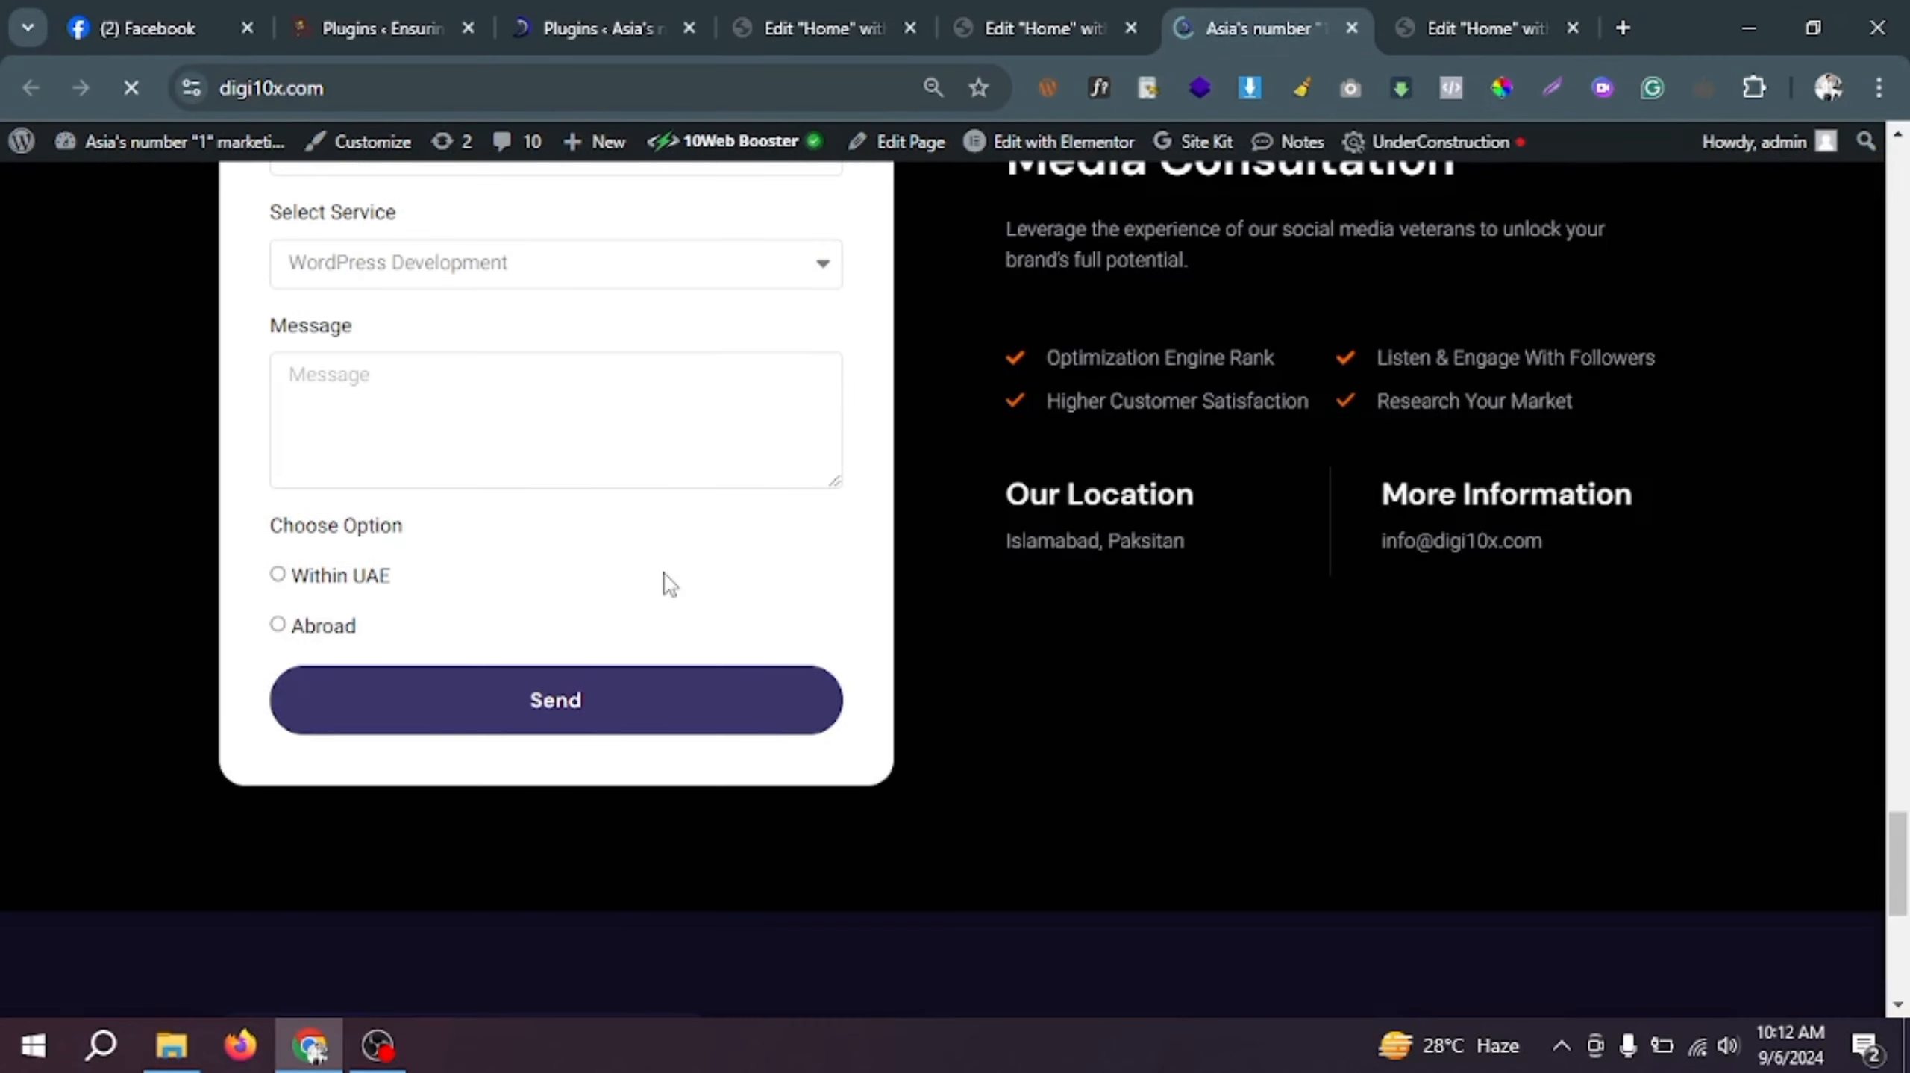
pyautogui.click(279, 576)
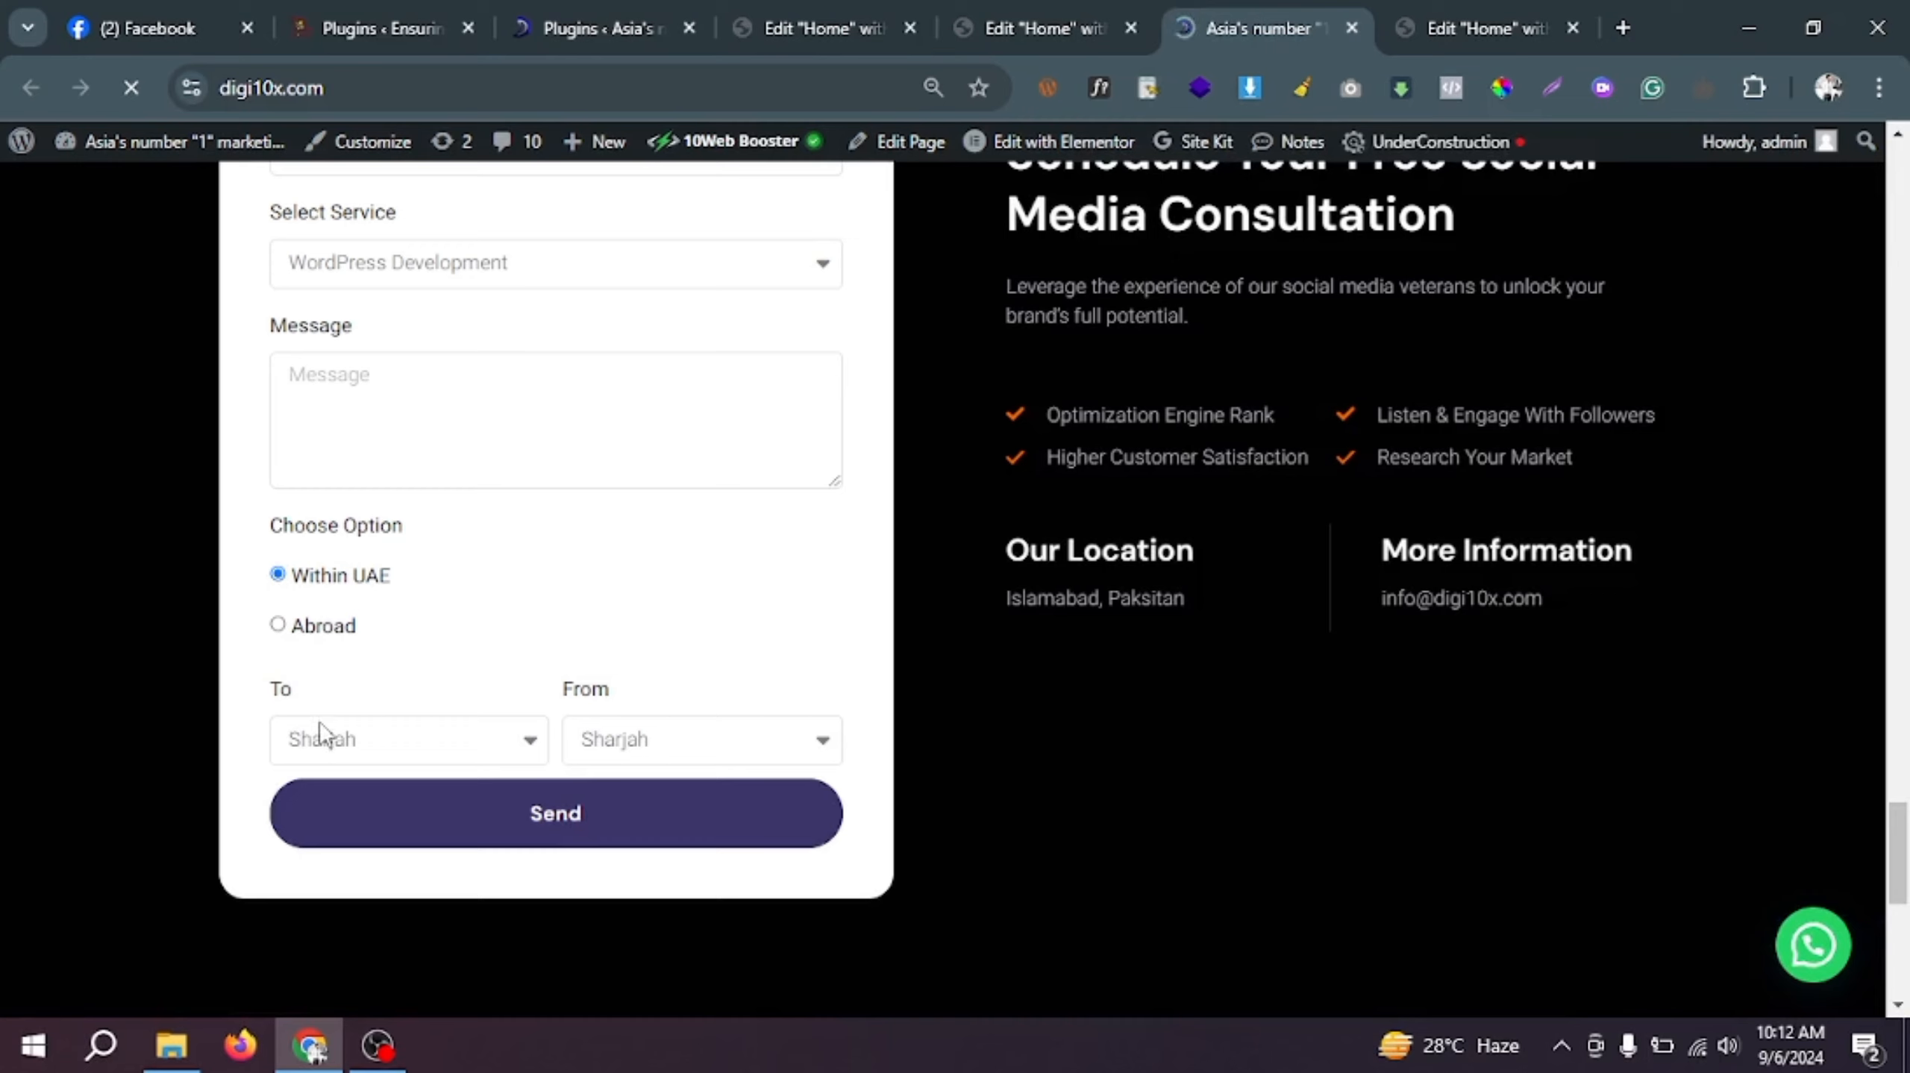
pyautogui.click(322, 736)
pyautogui.click(594, 738)
pyautogui.click(278, 626)
pyautogui.click(348, 752)
pyautogui.click(640, 754)
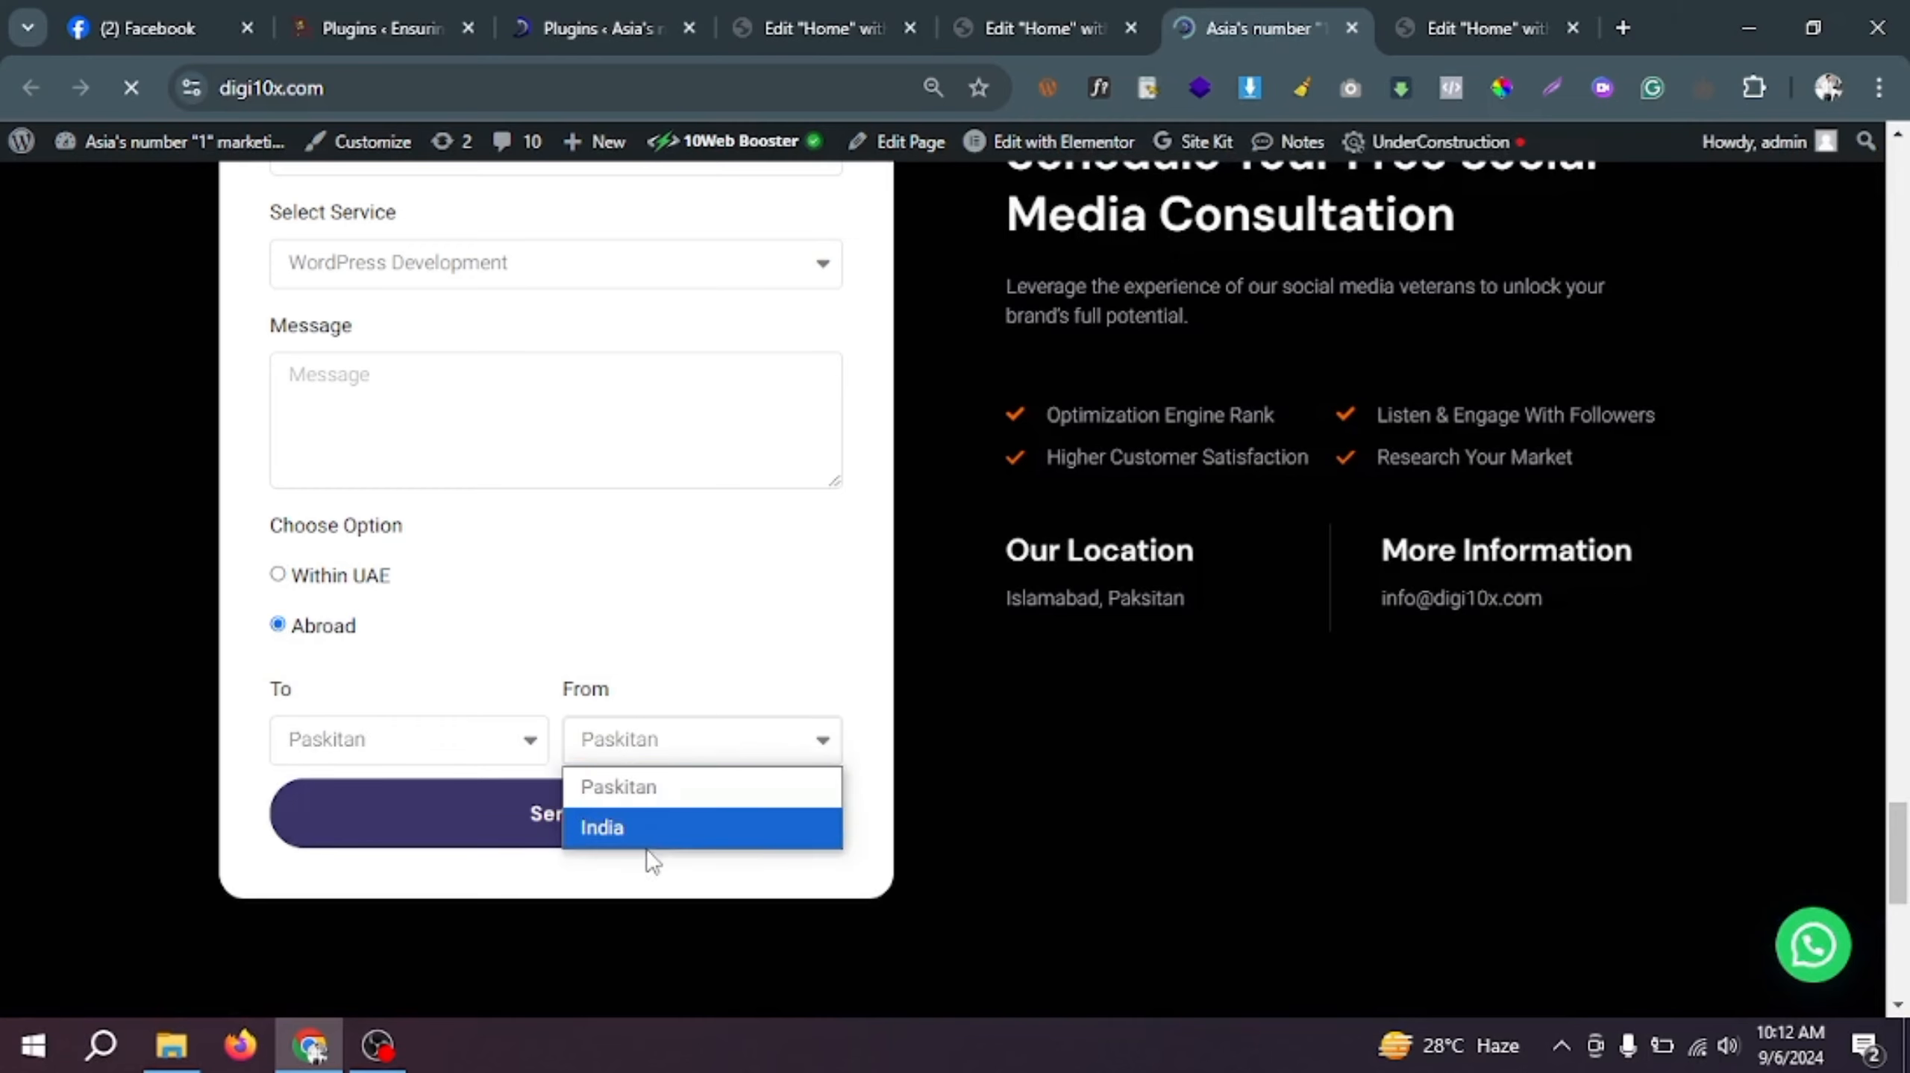
# Step: Return to the page editor and review the form's Email settings, comparing the From Email domain with the site's domain
pyautogui.click(1502, 4)
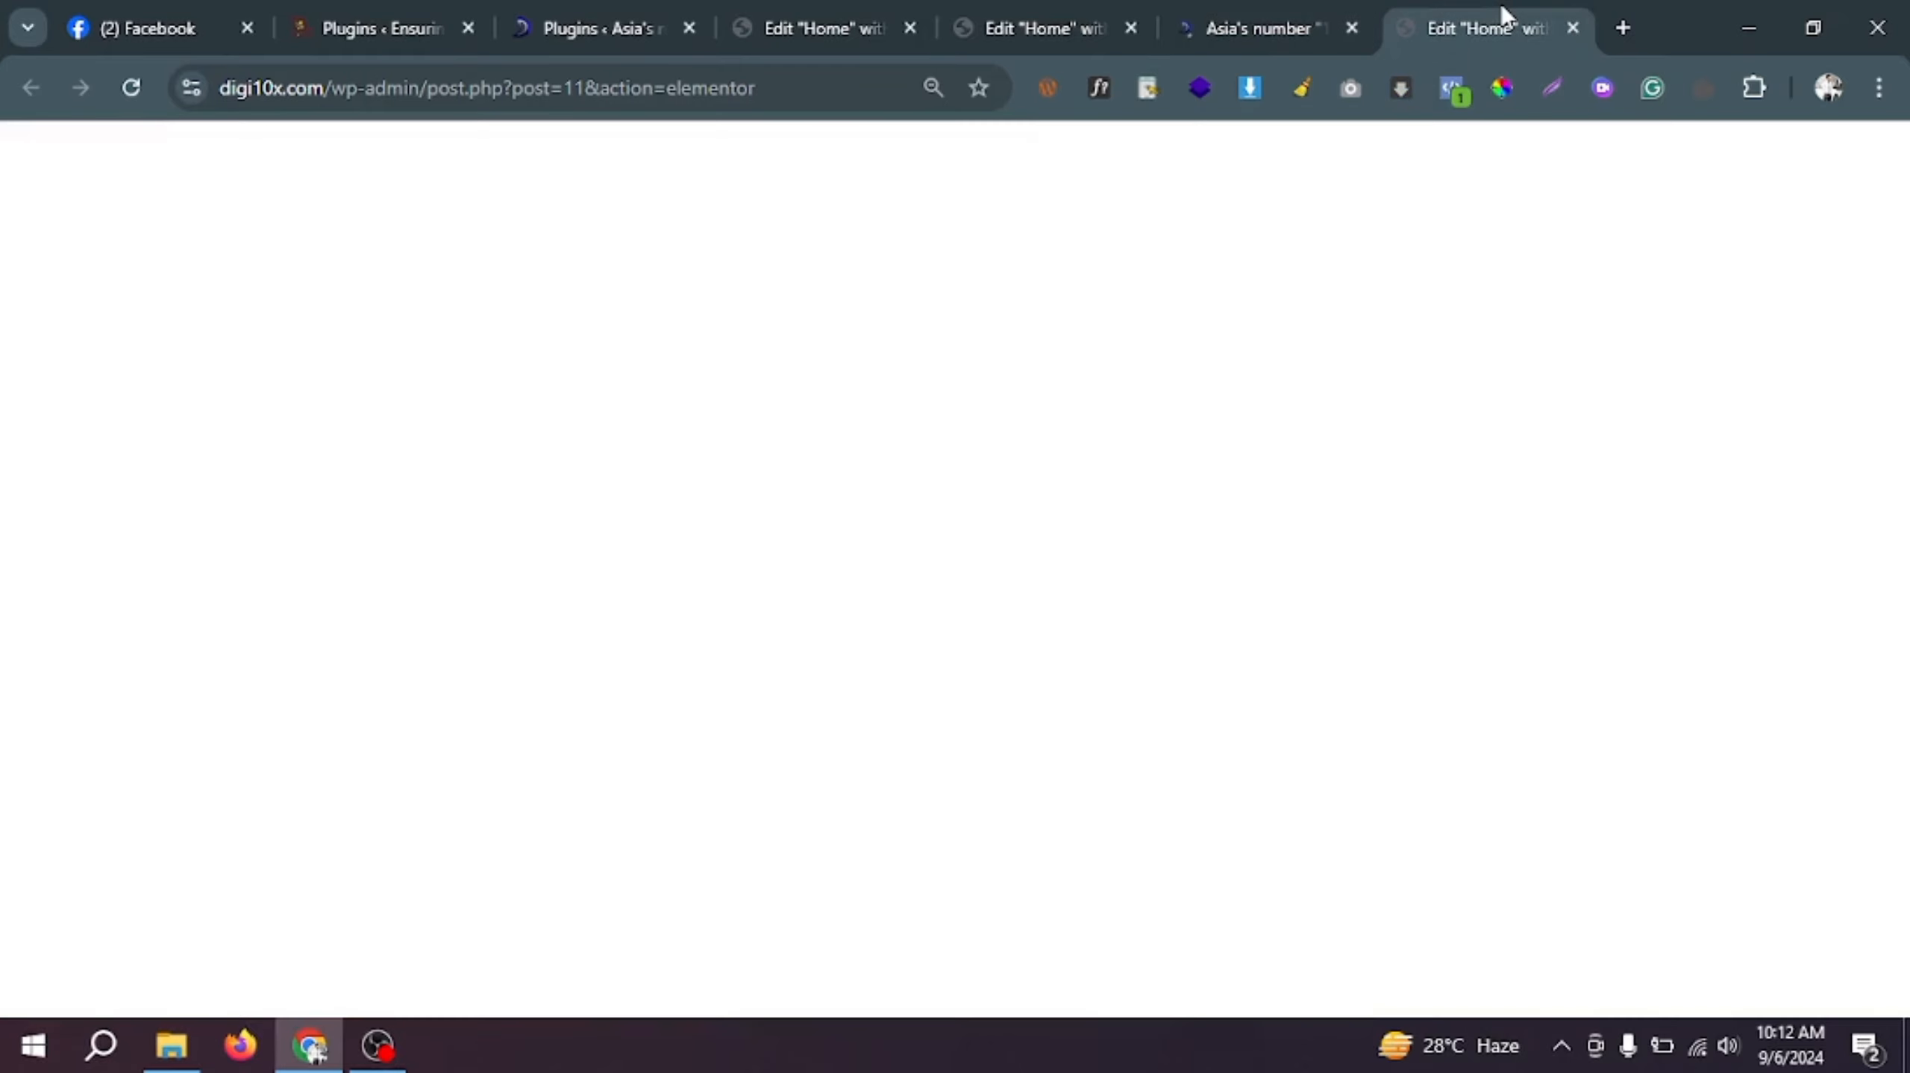
pyautogui.scroll(5, 150, 601)
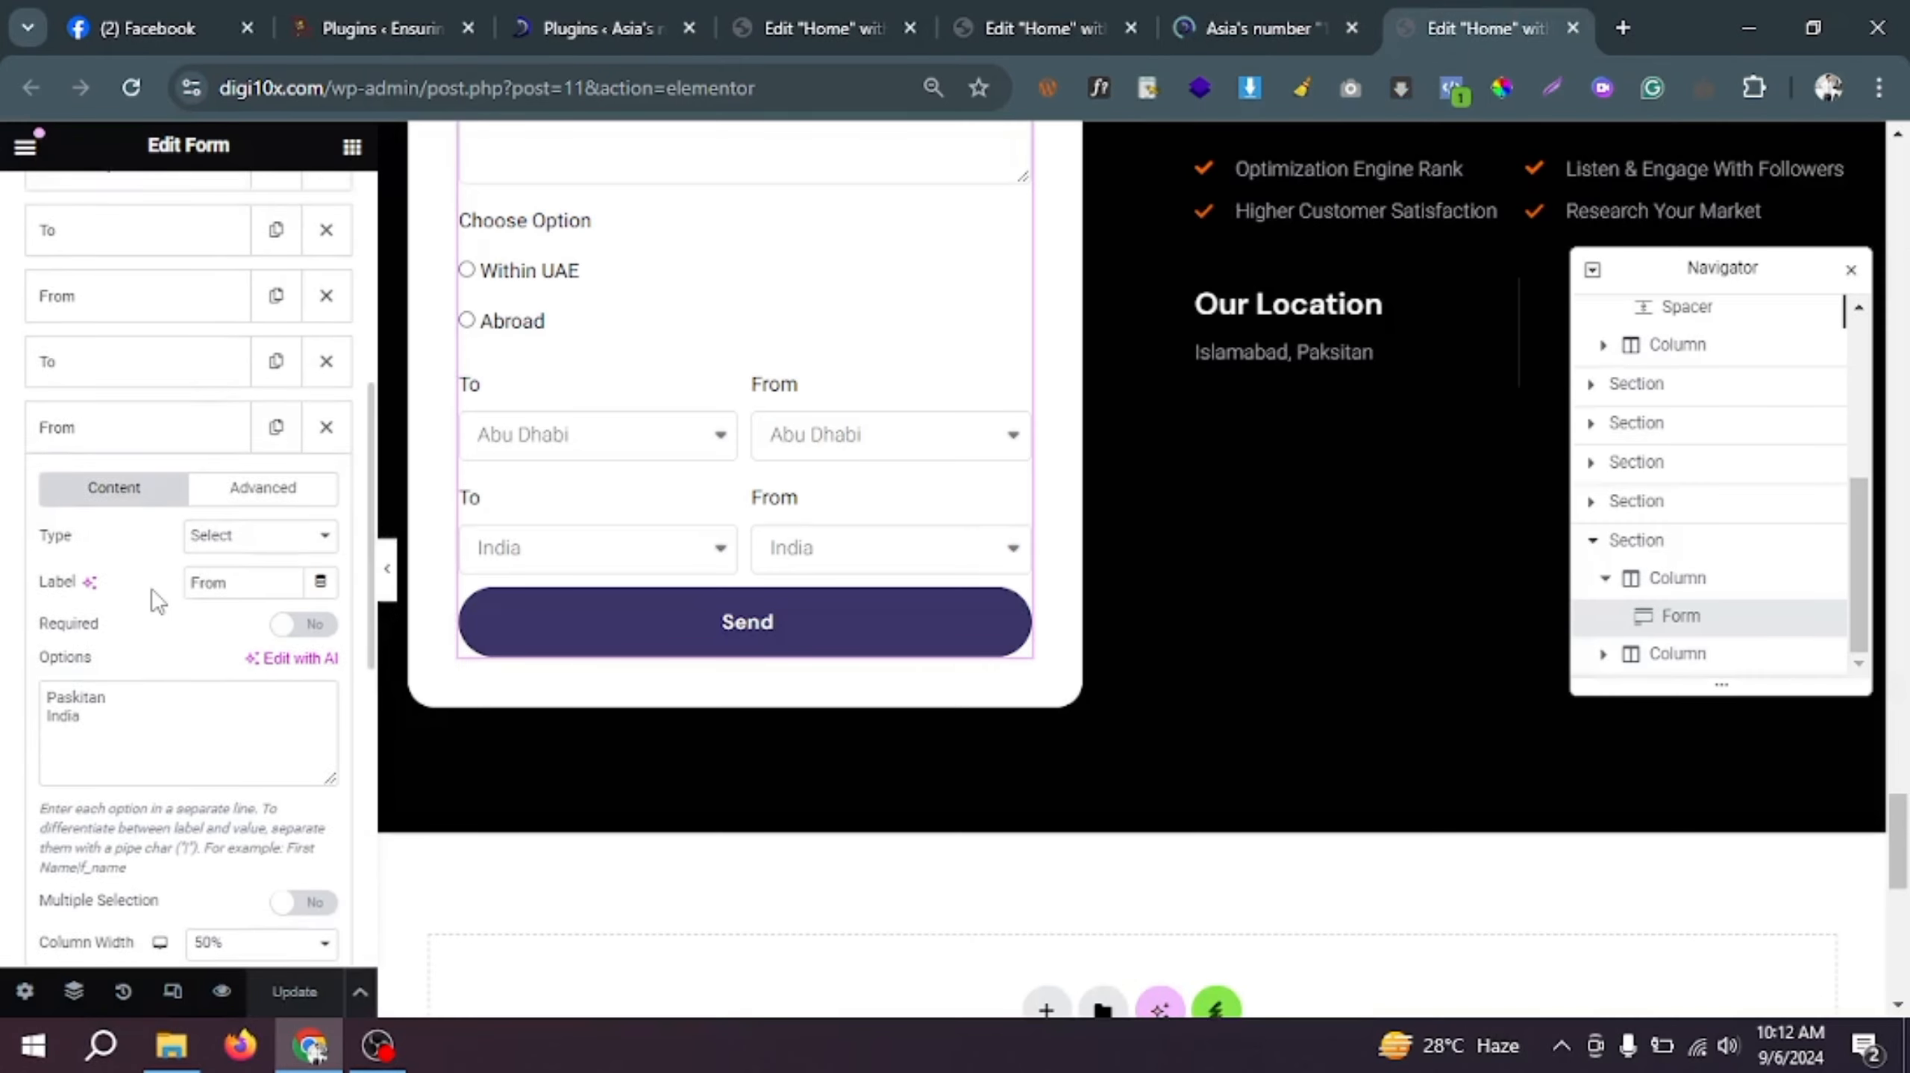
pyautogui.scroll(-8, 155, 601)
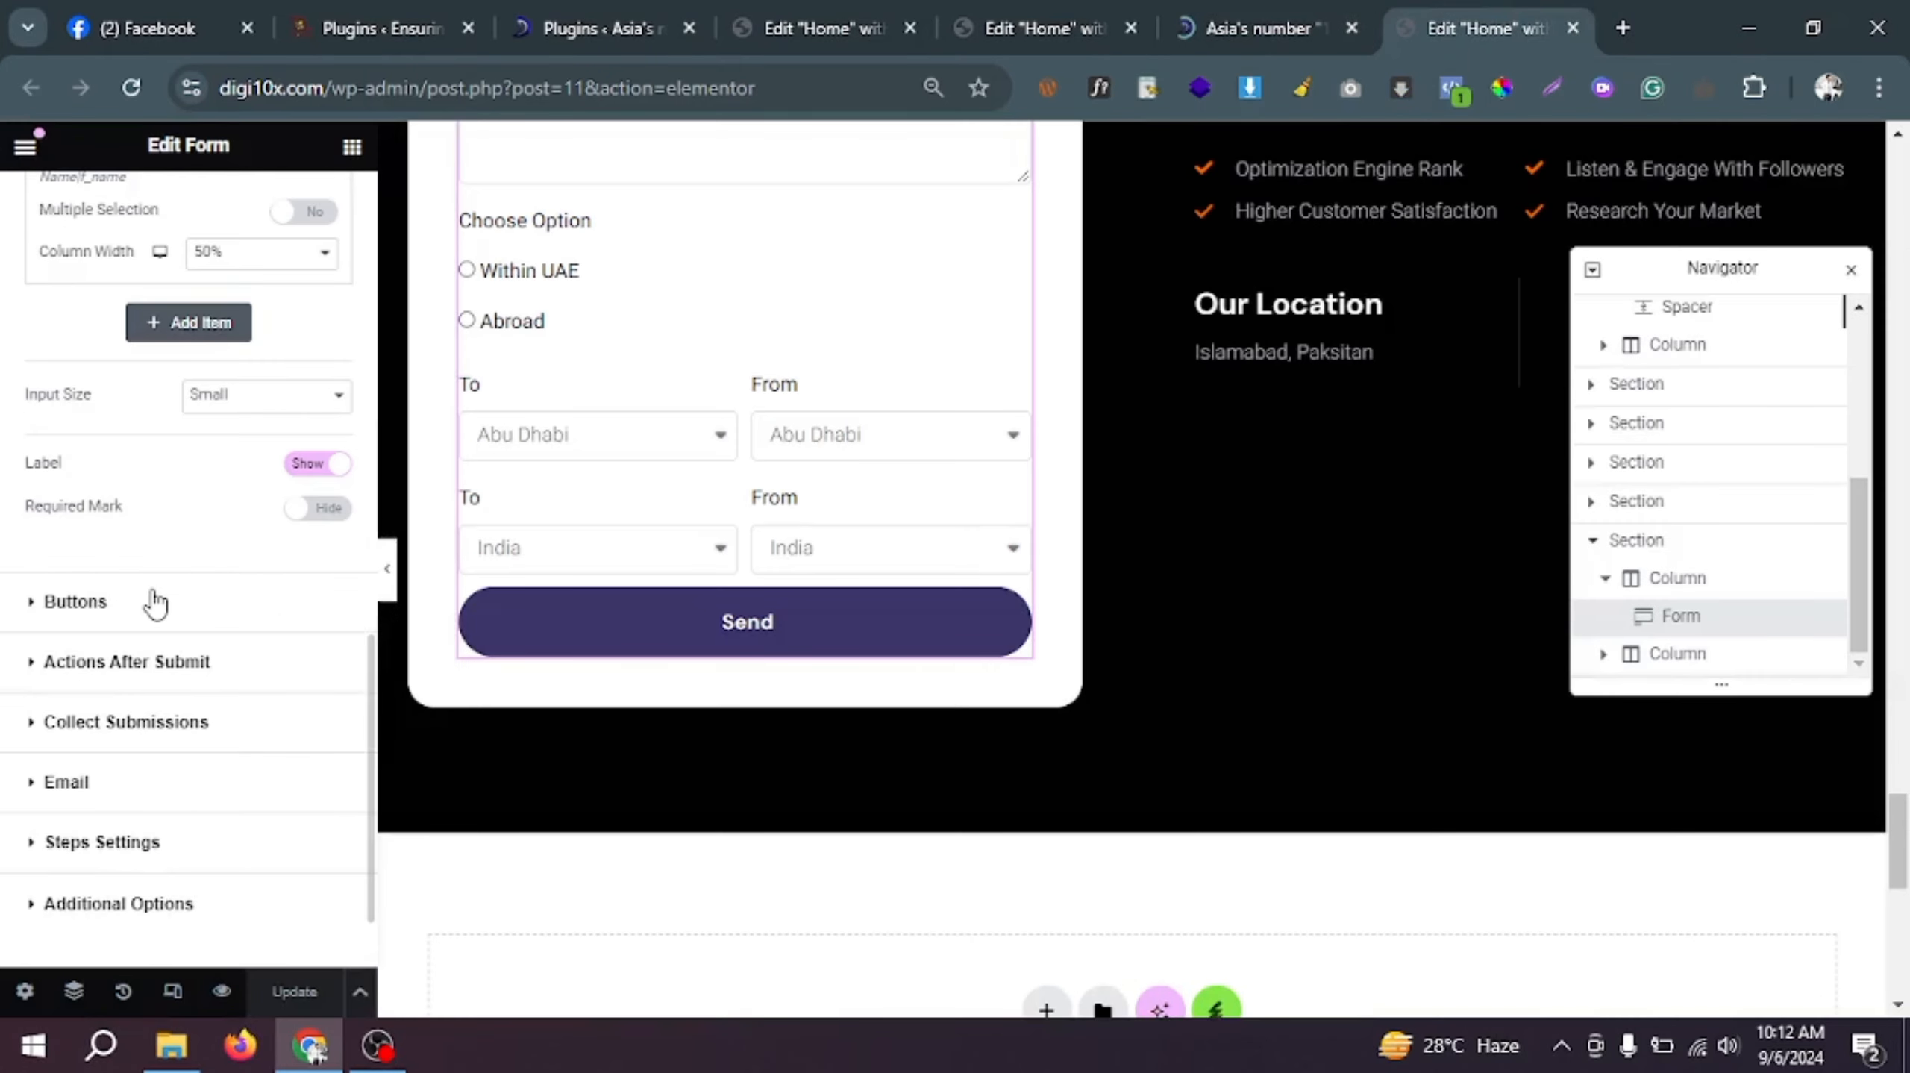
pyautogui.scroll(-2, 154, 639)
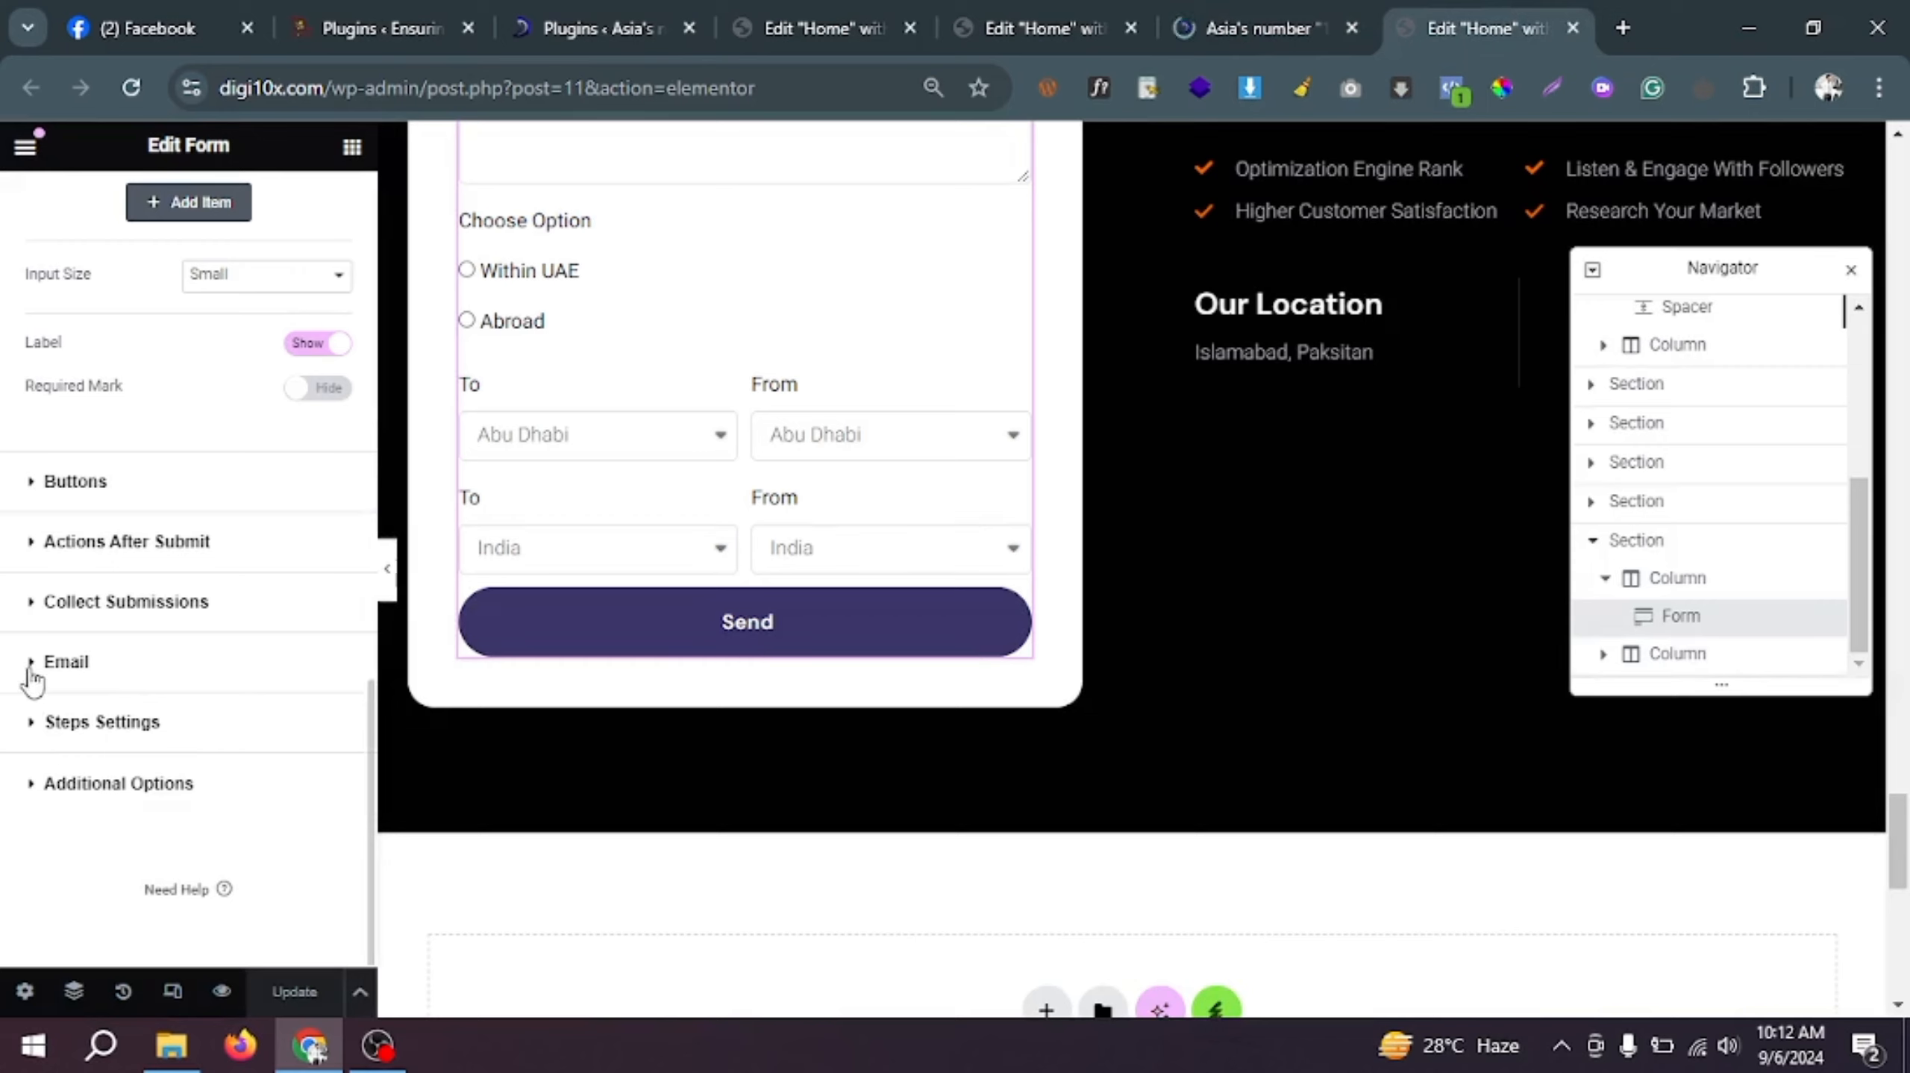
pyautogui.click(104, 674)
pyautogui.scroll(-1, 189, 583)
pyautogui.scroll(-4, 190, 583)
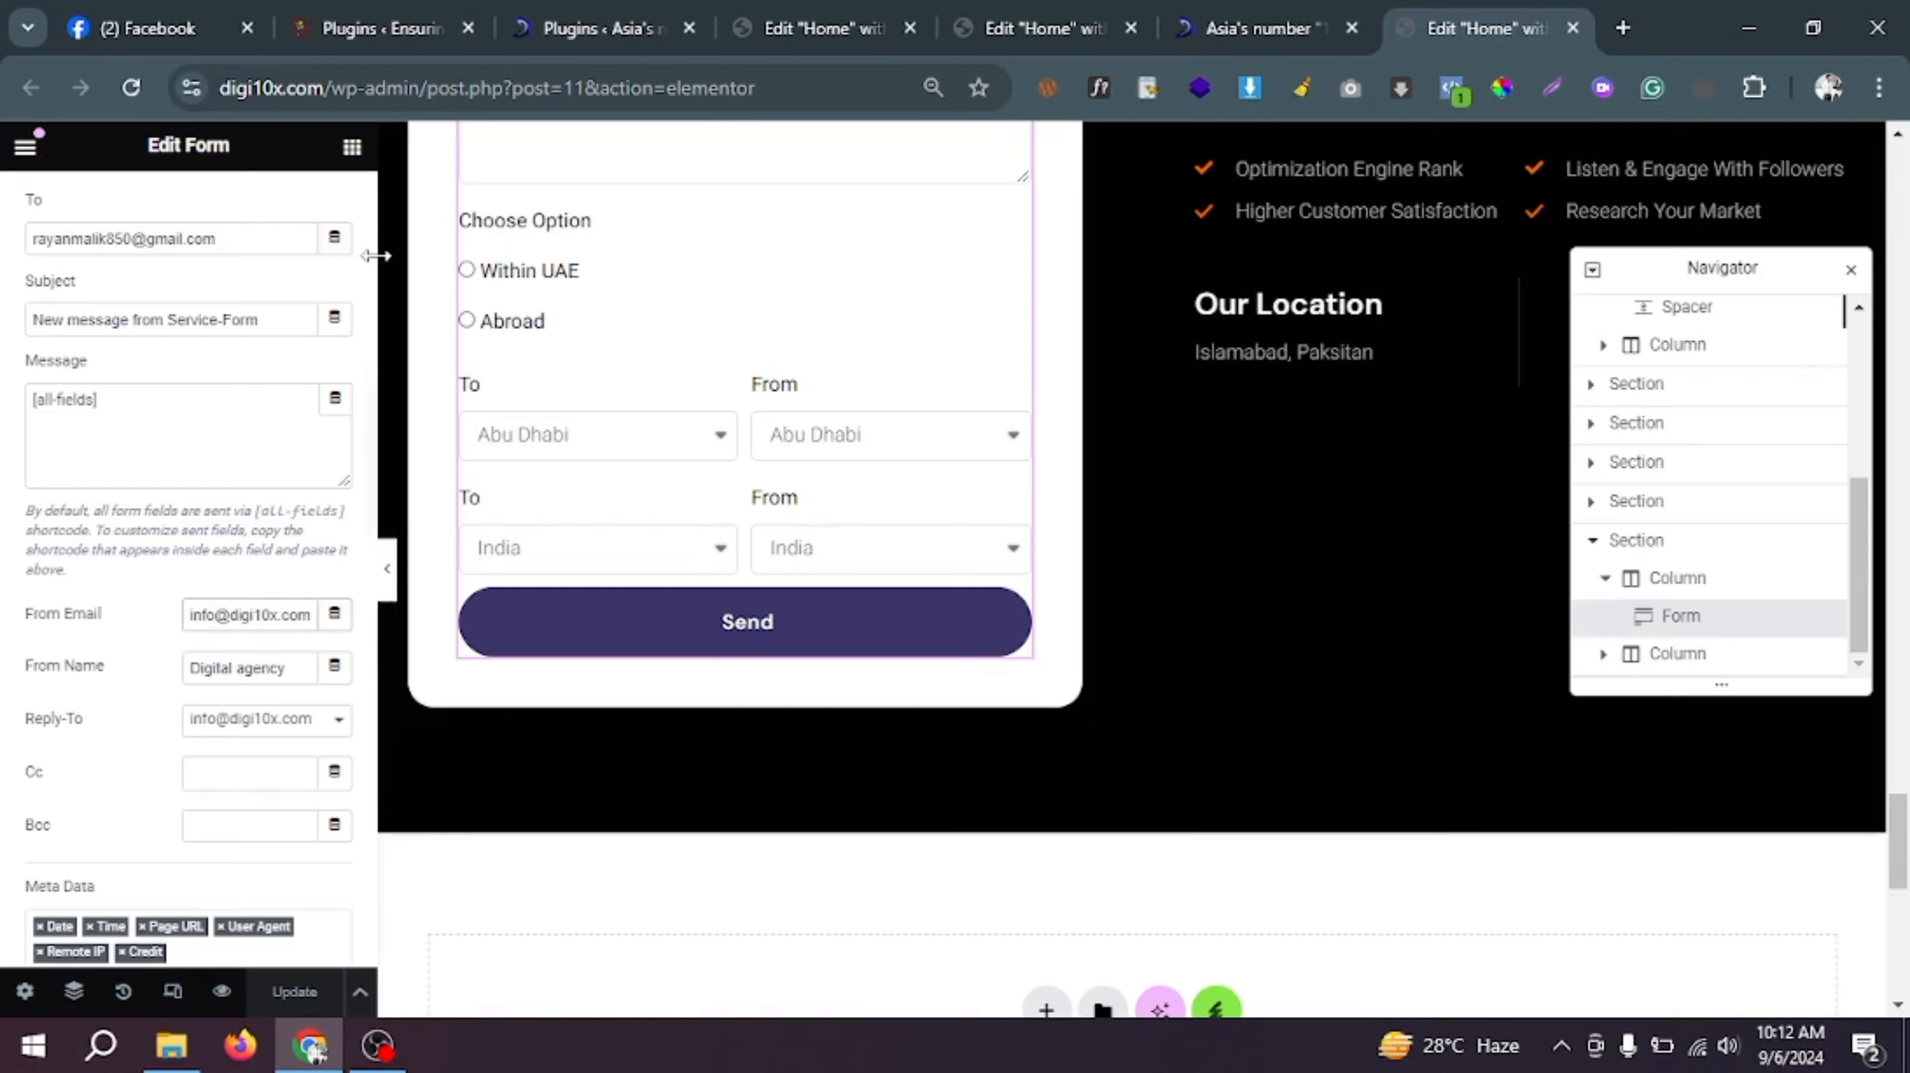
pyautogui.click(215, 614)
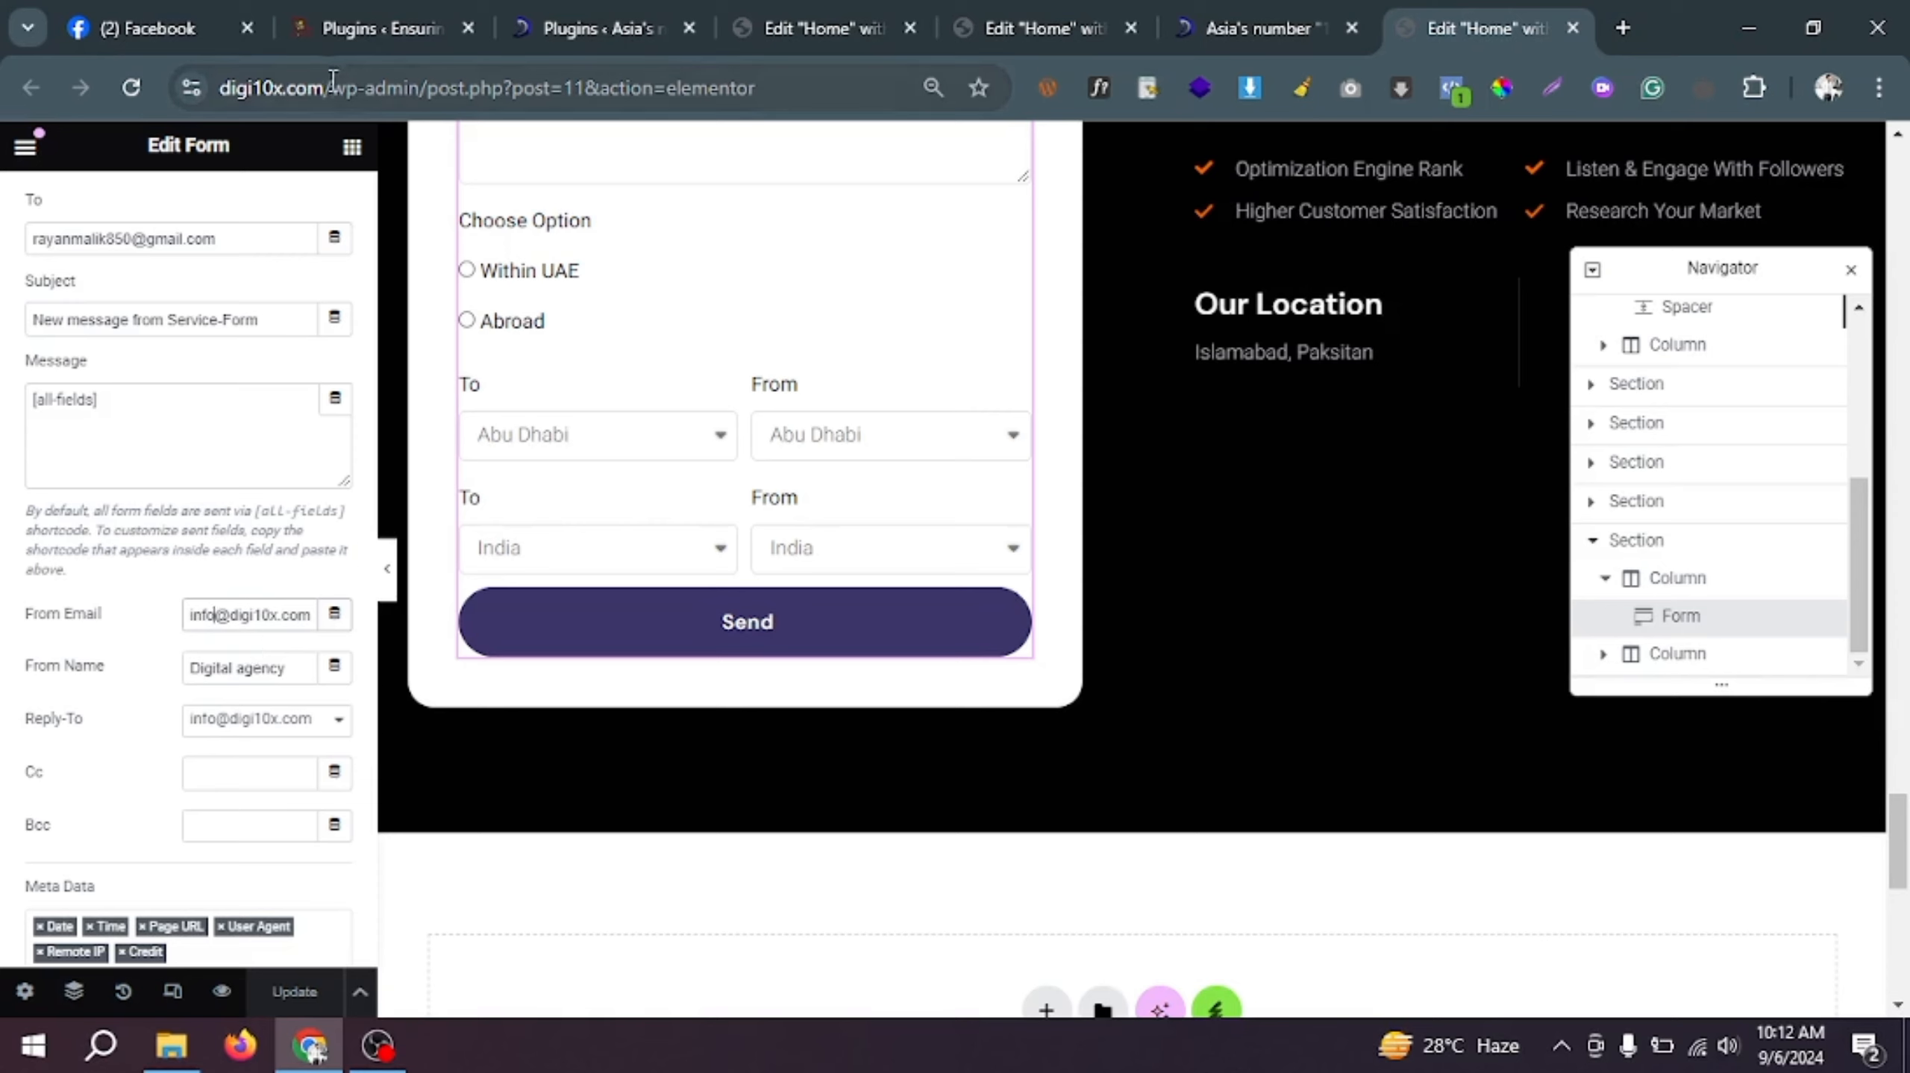
pyautogui.moveTo(333, 79); pyautogui.dragTo(215, 91)
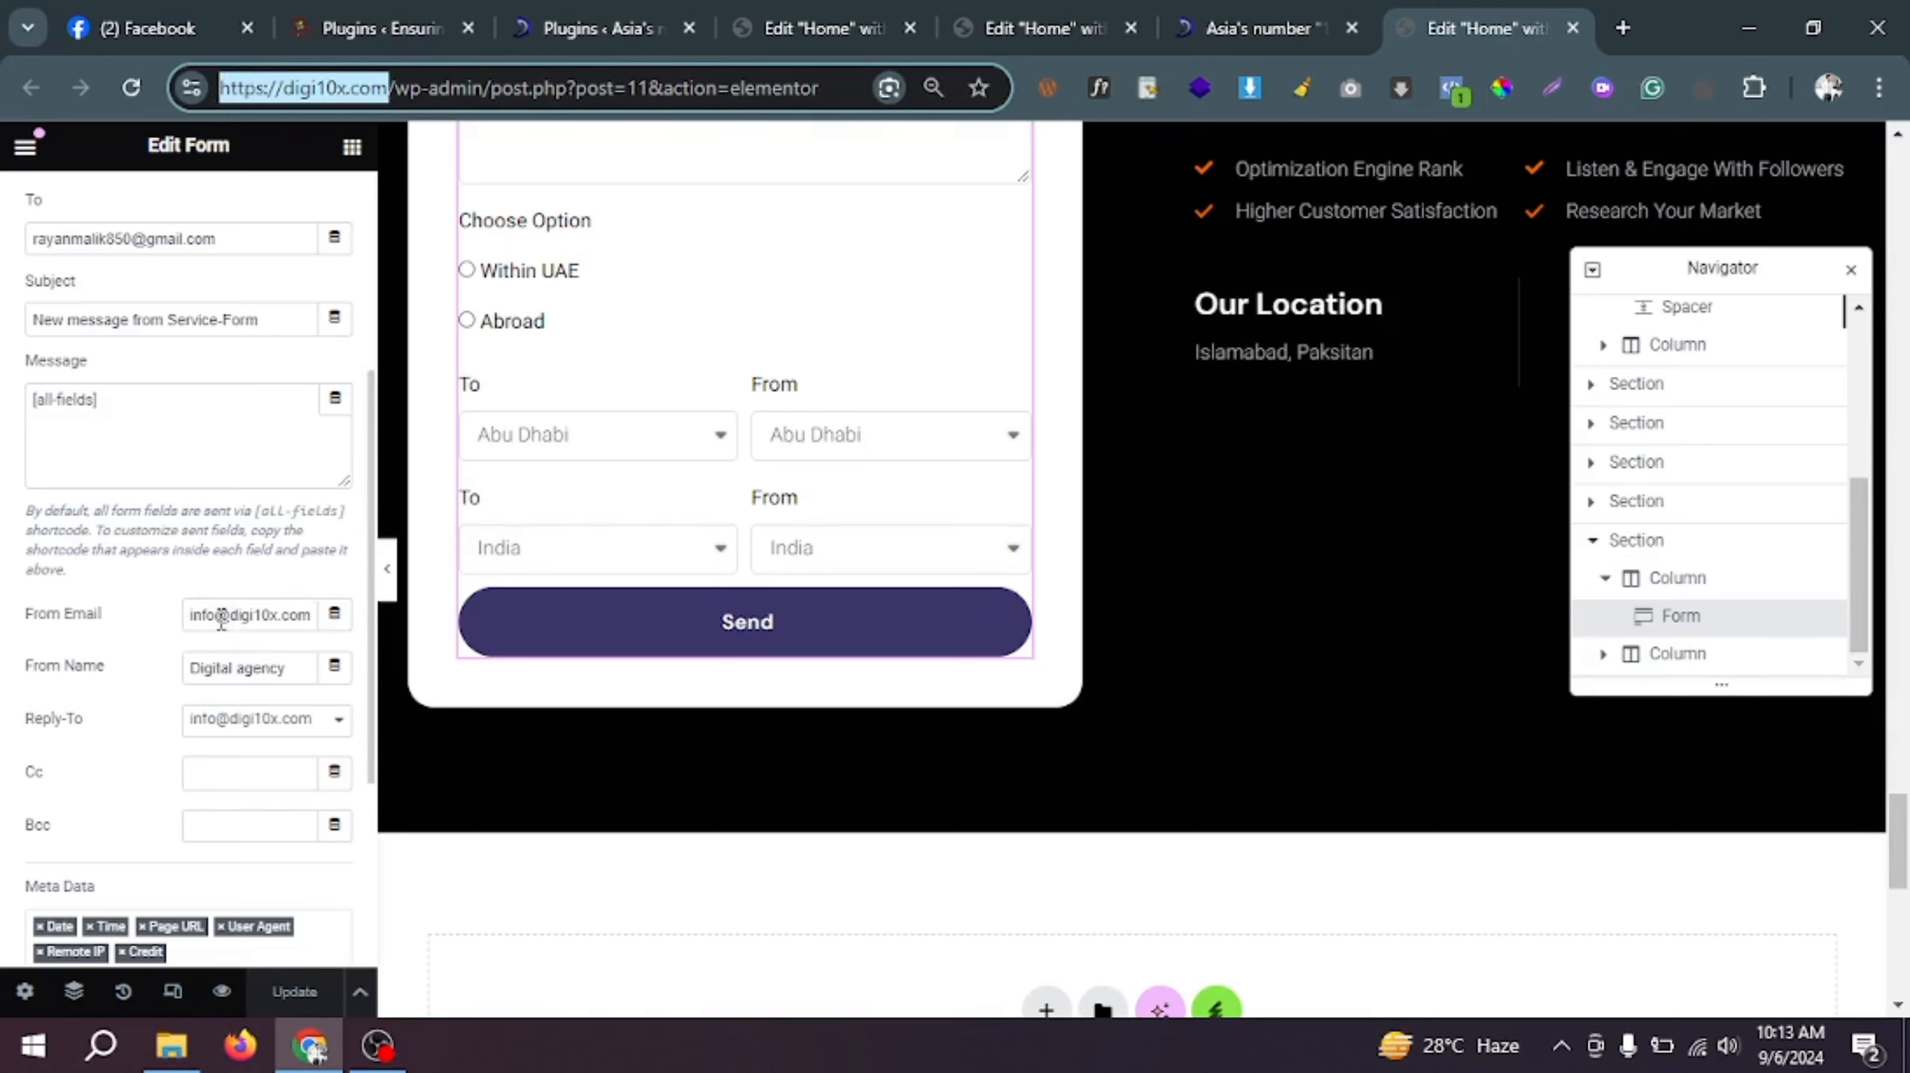
# Step: Examine the form's recipient address and the name and domain parts of its From Email address in the email settings
pyautogui.moveTo(233, 622); pyautogui.dragTo(194, 625)
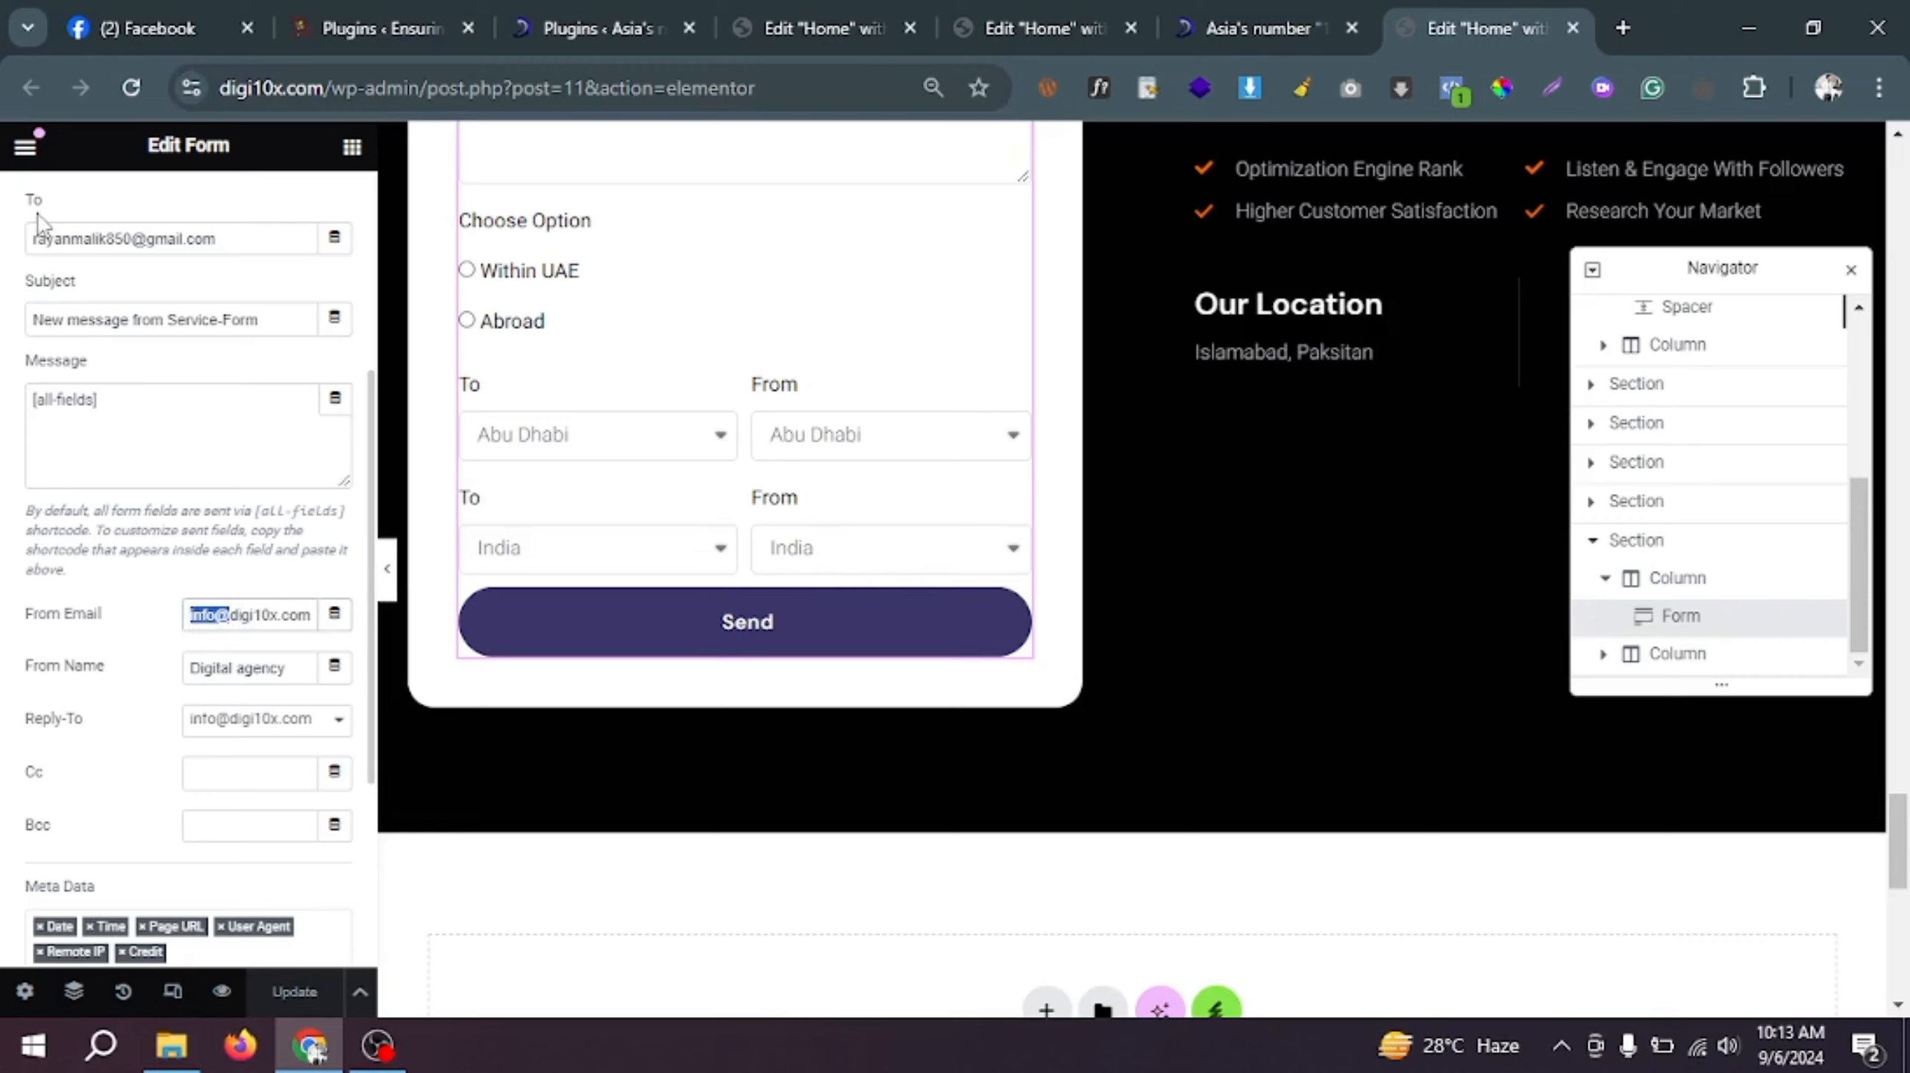
pyautogui.click(235, 243)
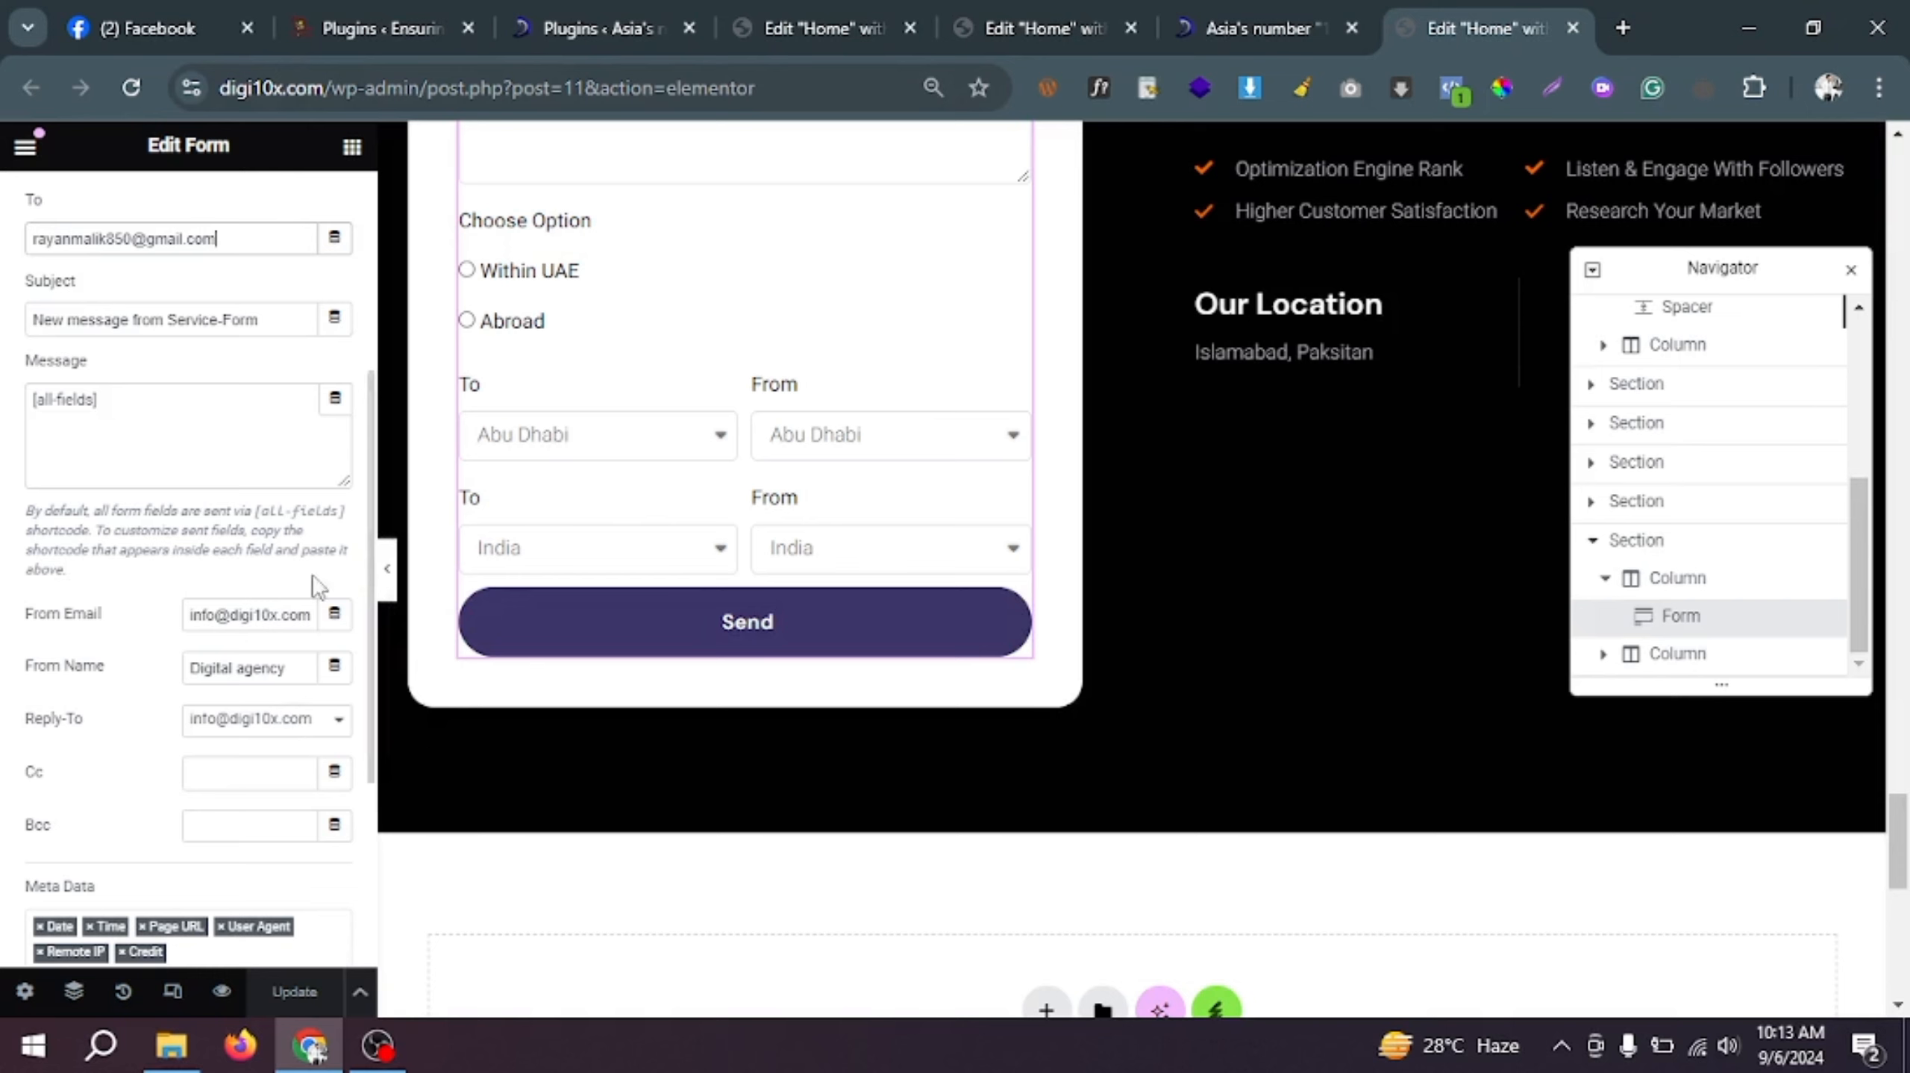
pyautogui.scroll(3, 467, 574)
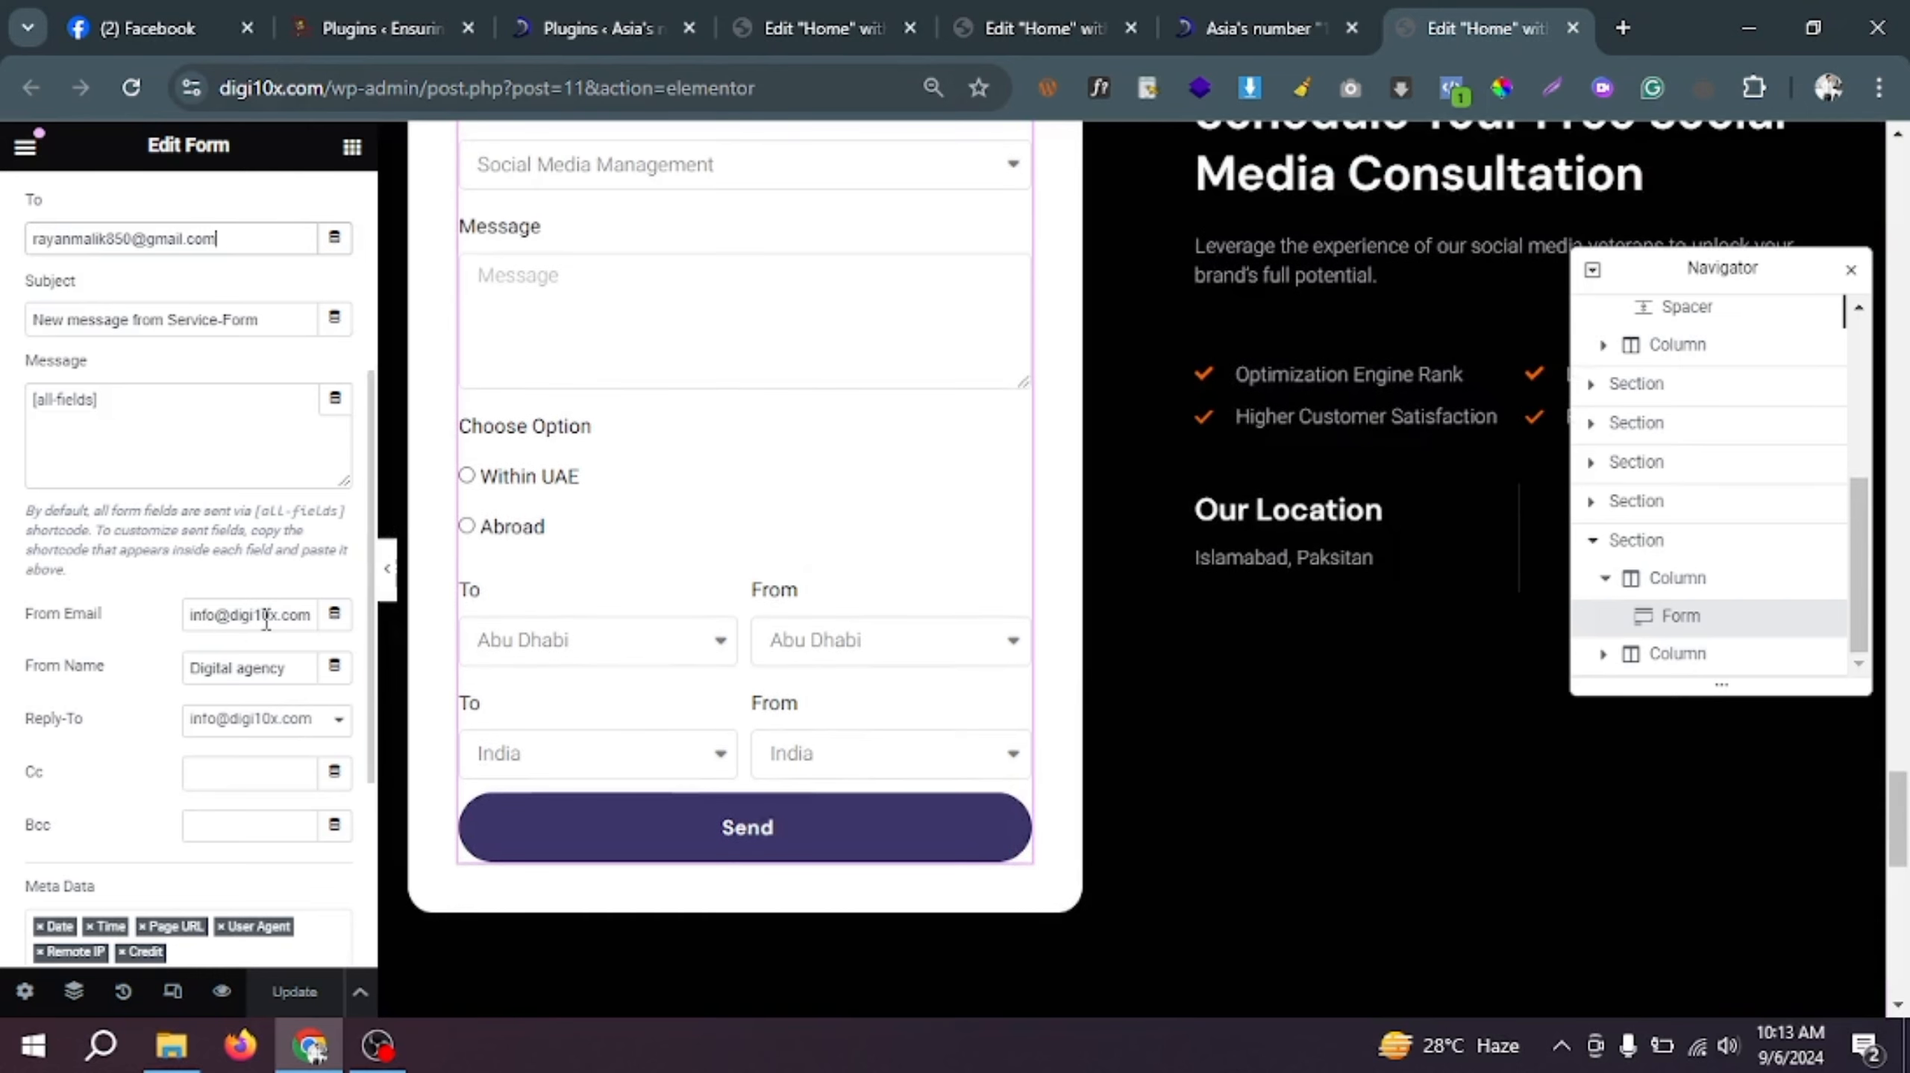
pyautogui.click(261, 617)
pyautogui.moveTo(261, 616); pyautogui.dragTo(286, 627)
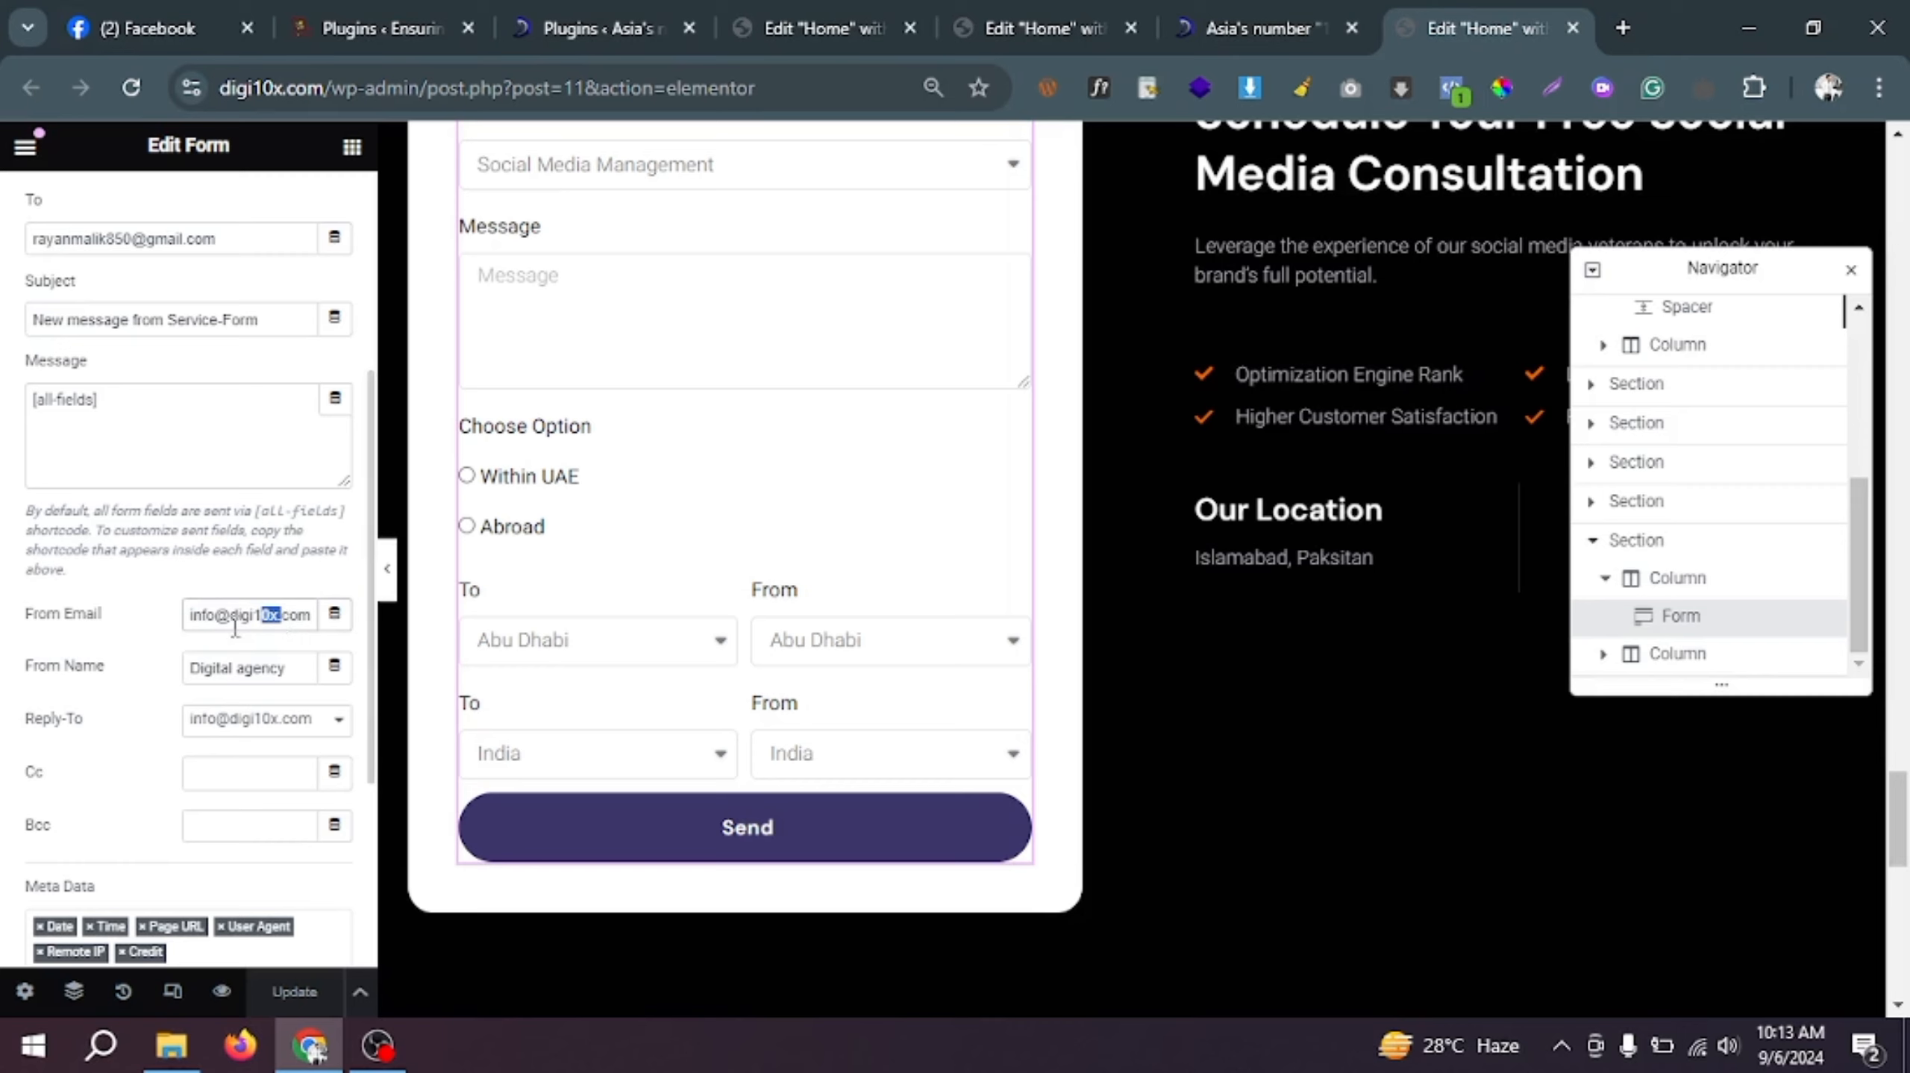
pyautogui.moveTo(238, 237); pyautogui.dragTo(35, 237)
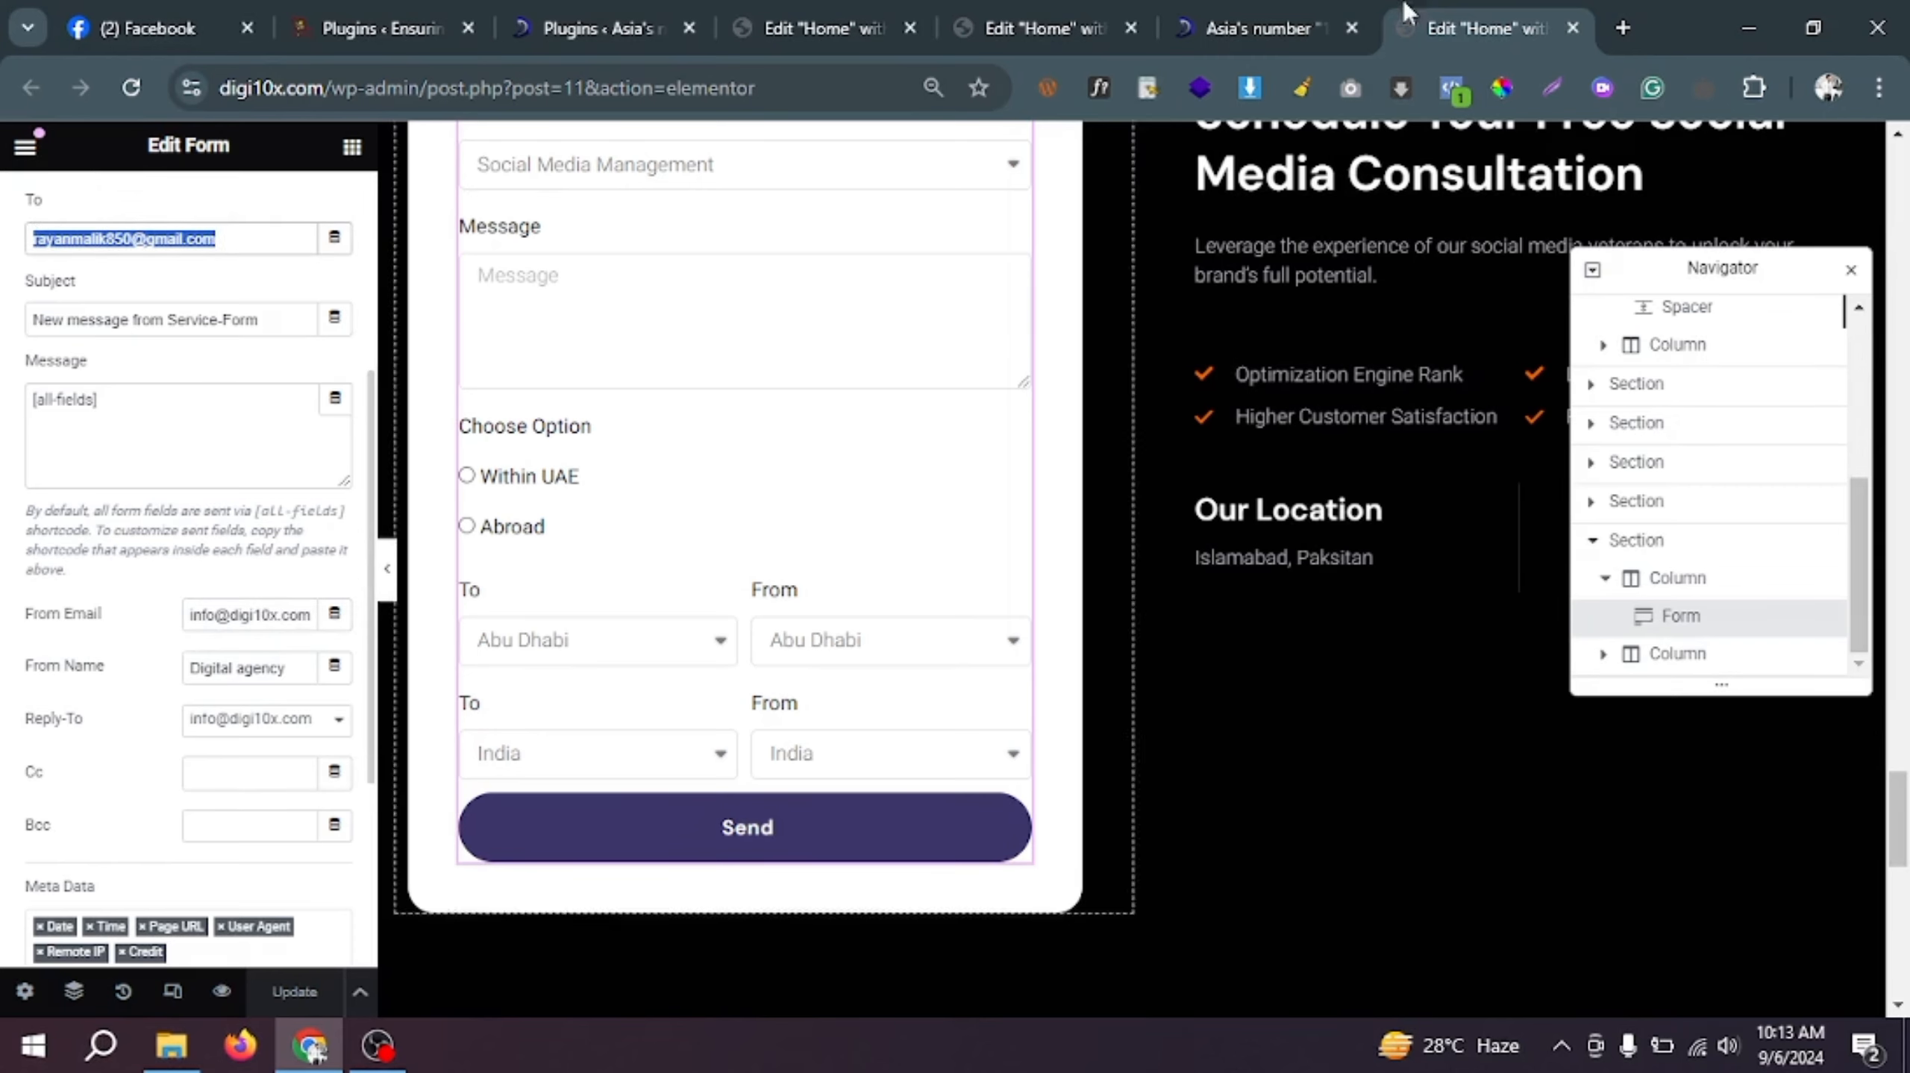
# Step: Switch to the live digi10x.com page and review the contact form's fields from Number down to the To and From selections
pyautogui.click(1257, 11)
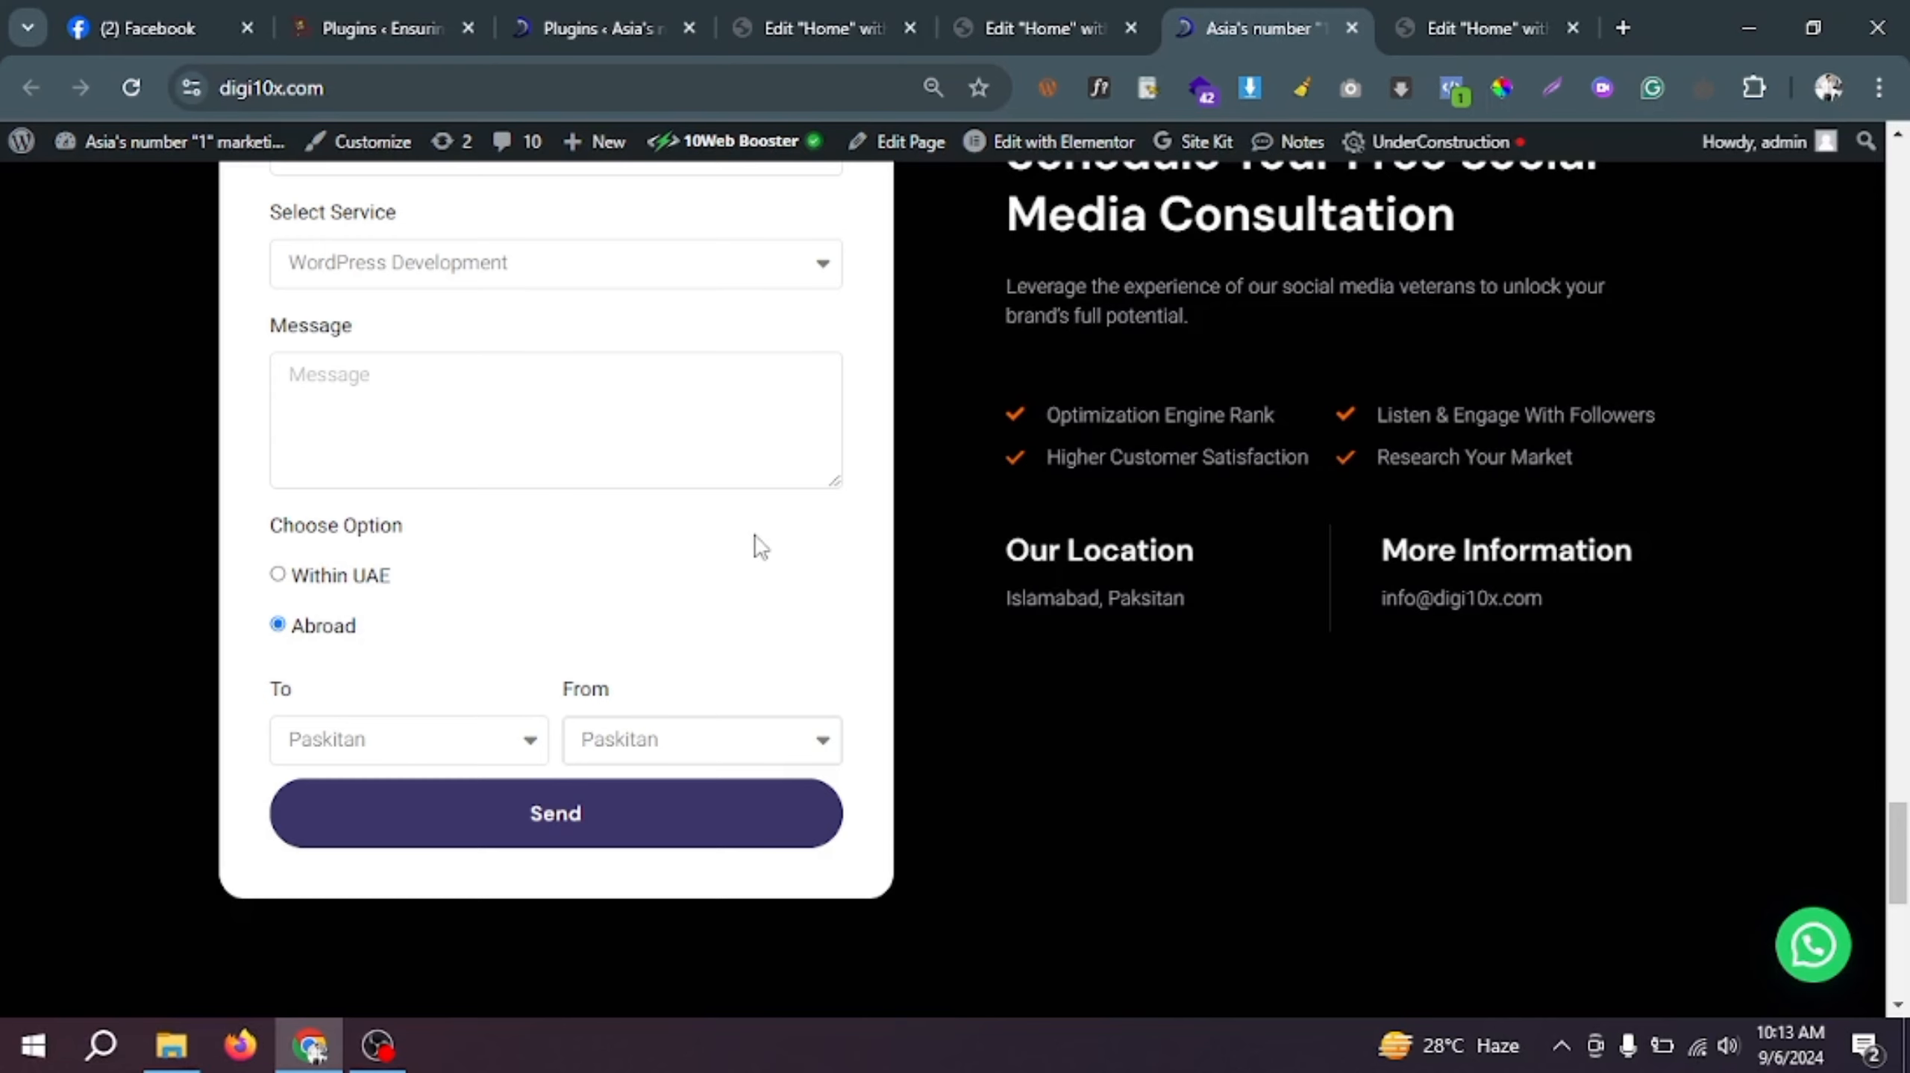
pyautogui.scroll(3, 761, 547)
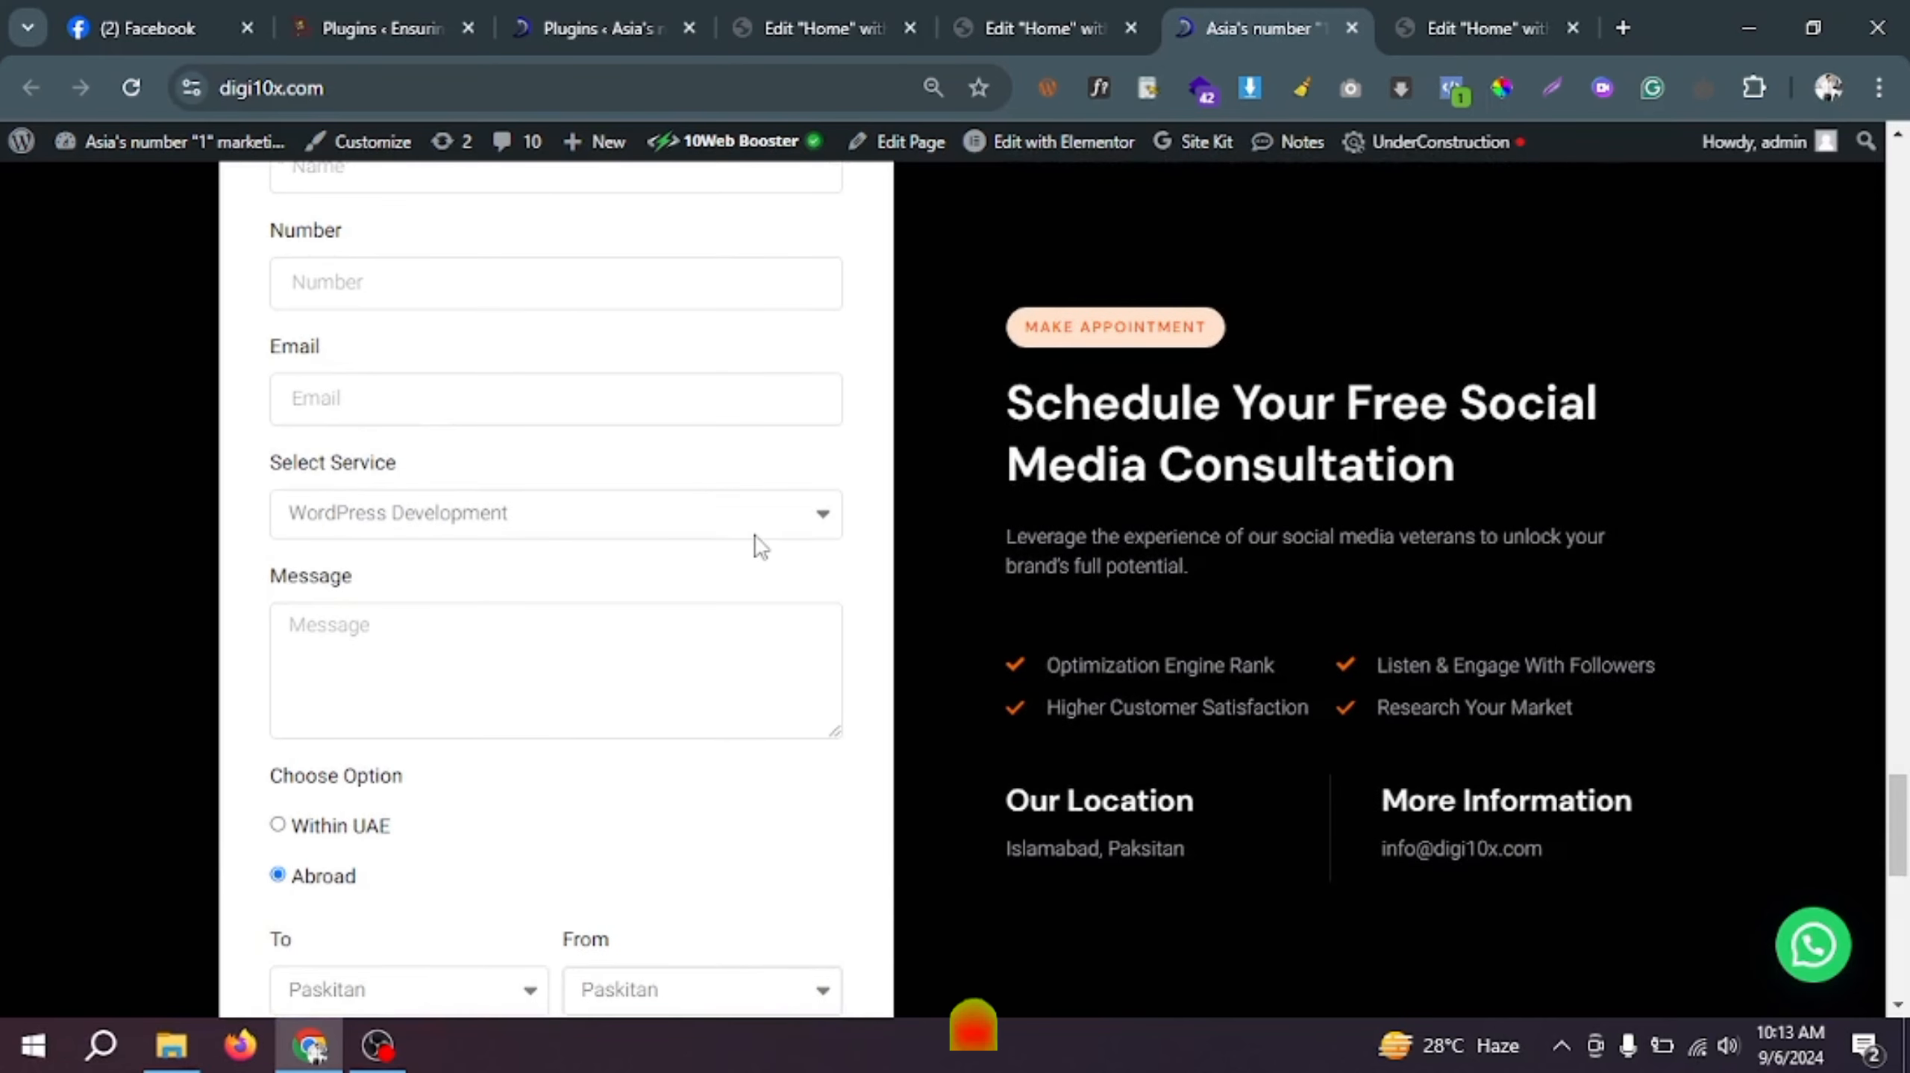